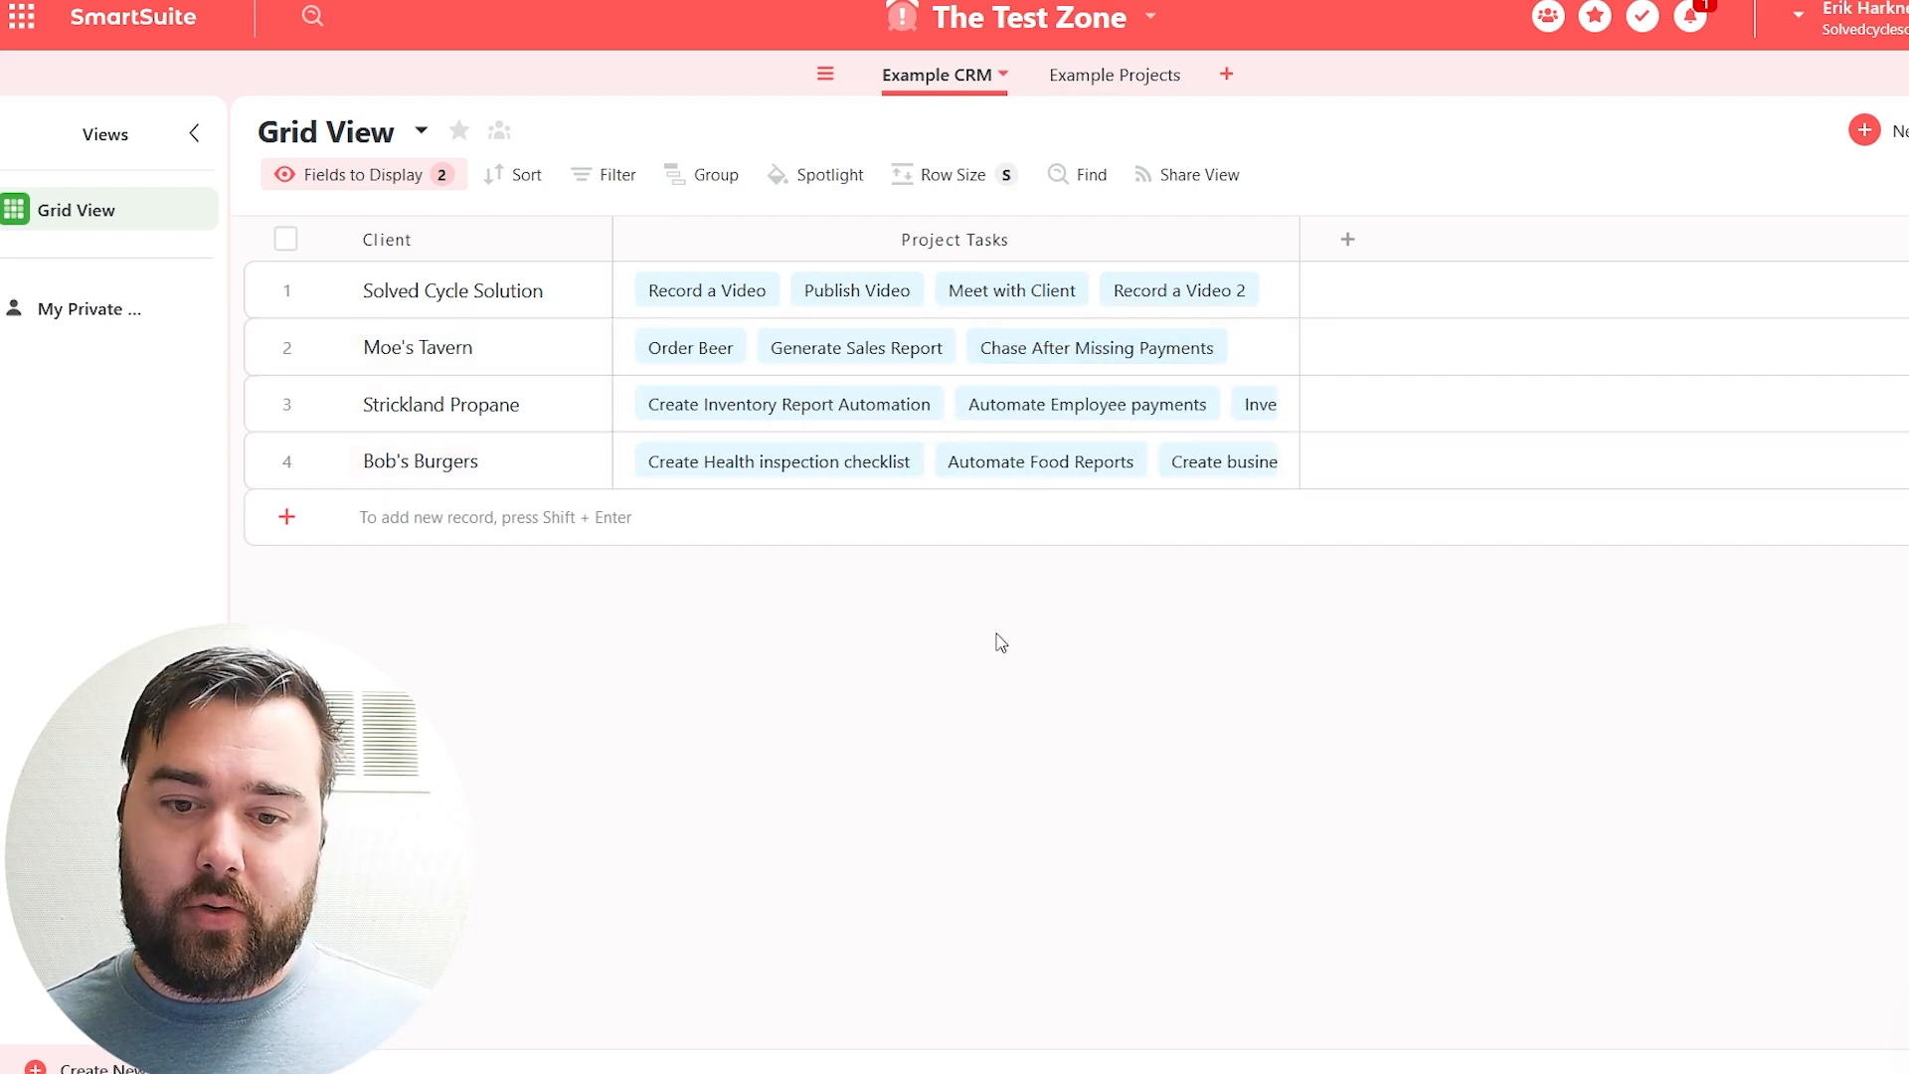
# - View the details of the Generate Sales Report task linked to Moe's Tavern, leaving the record unchanged
pyautogui.click(828, 370)
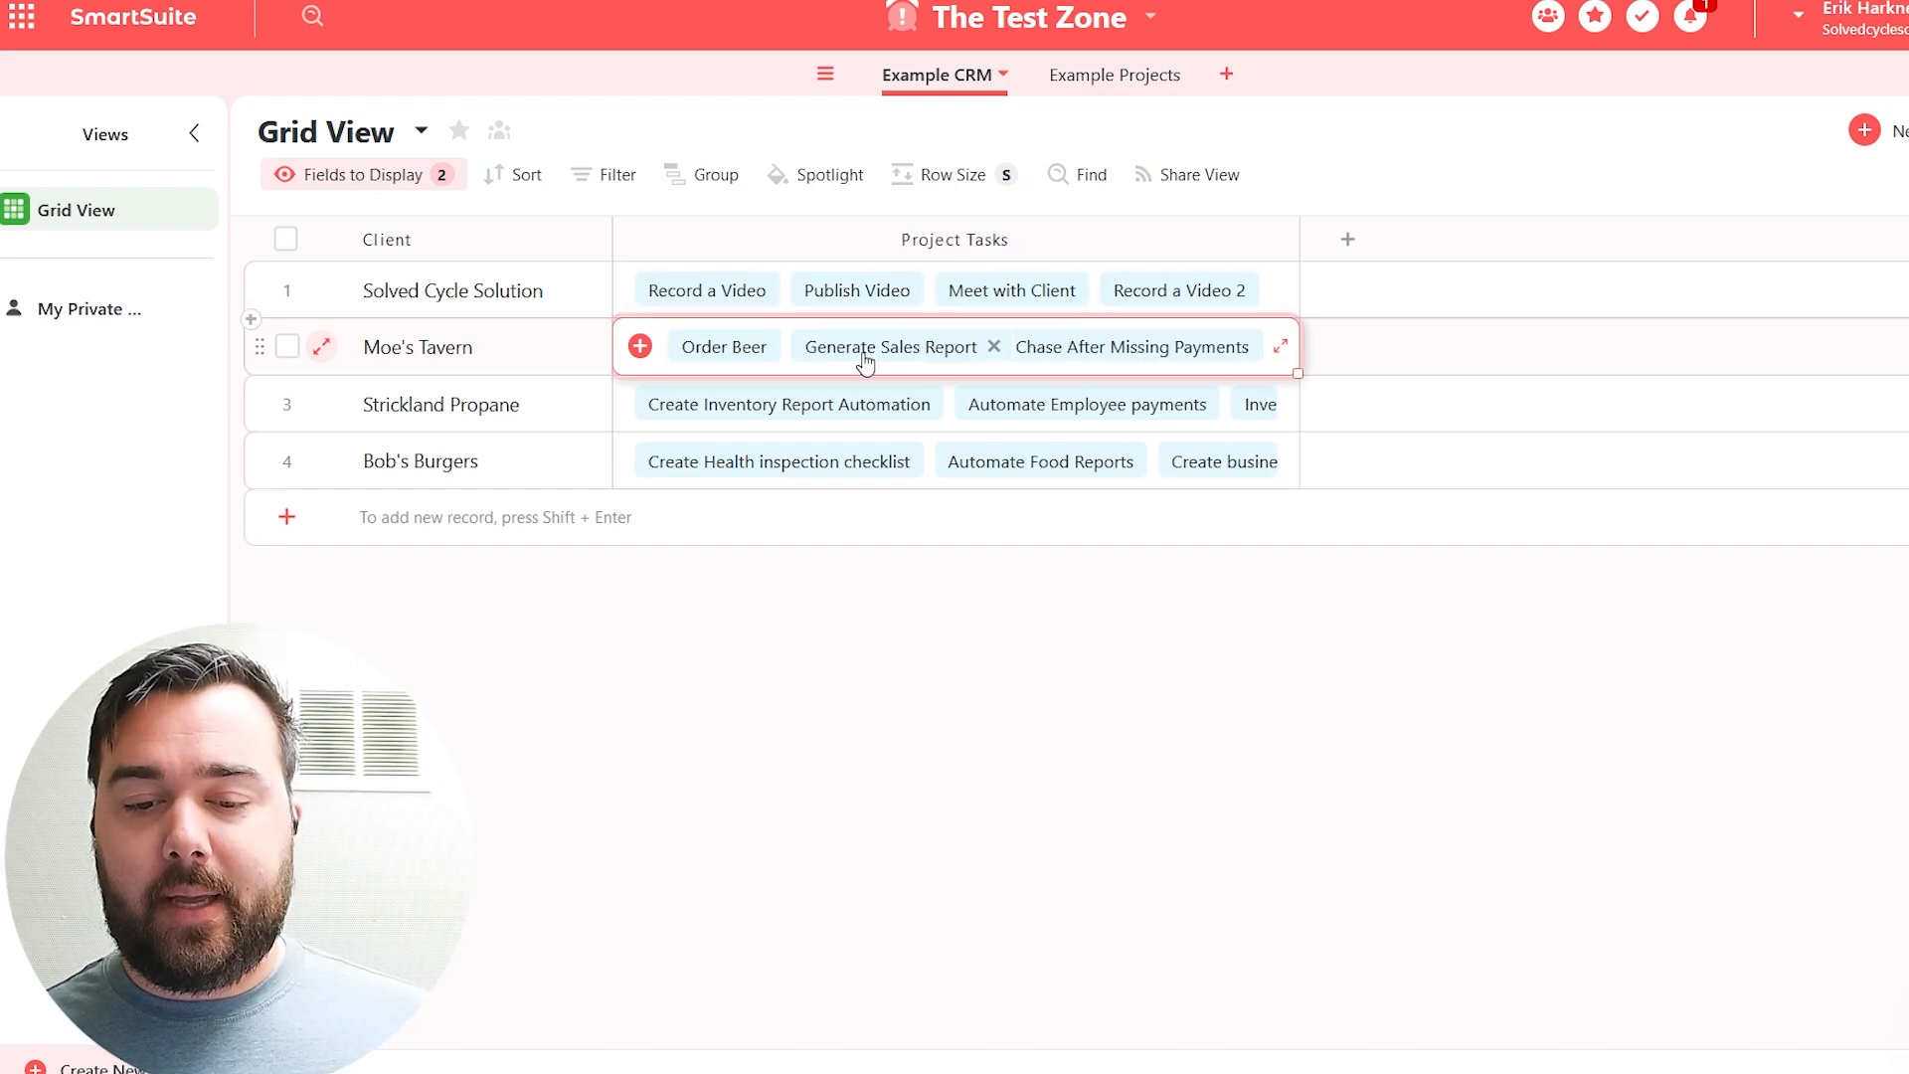
pyautogui.click(864, 364)
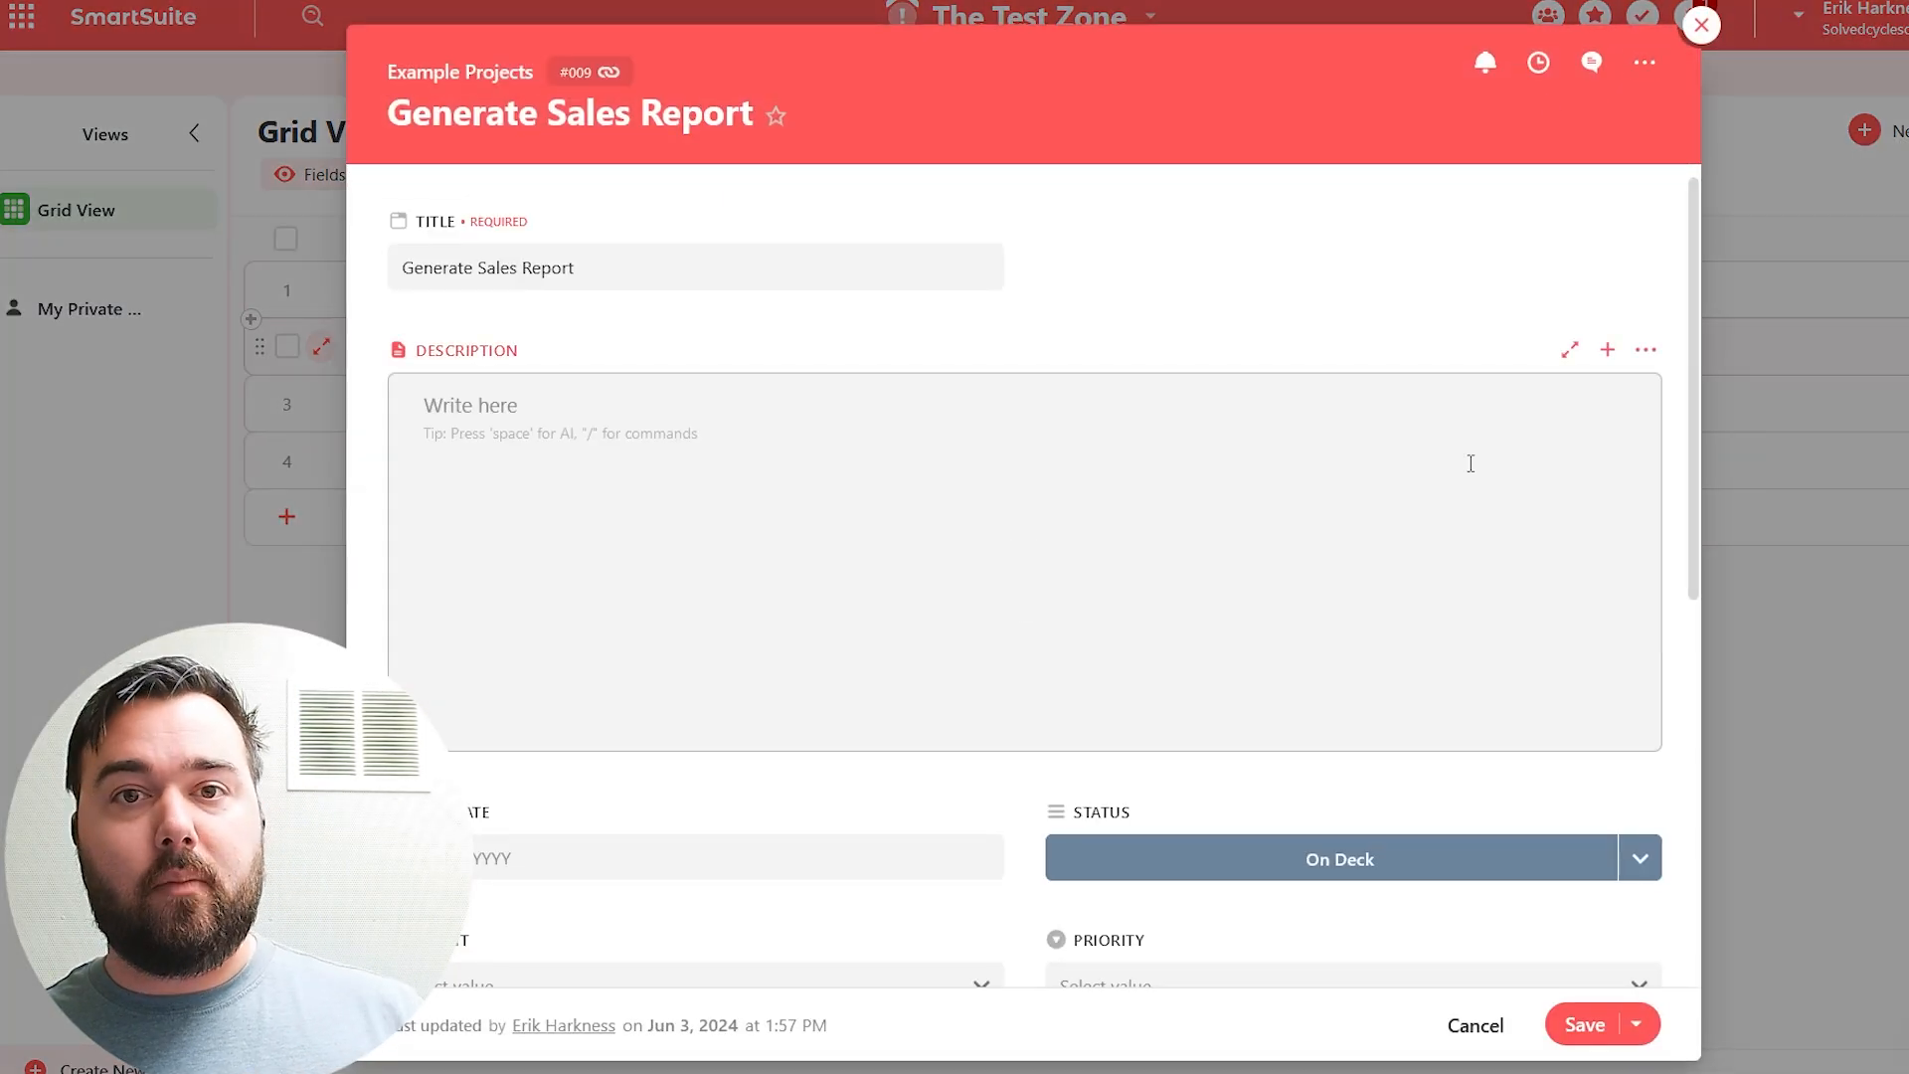
pyautogui.click(1700, 25)
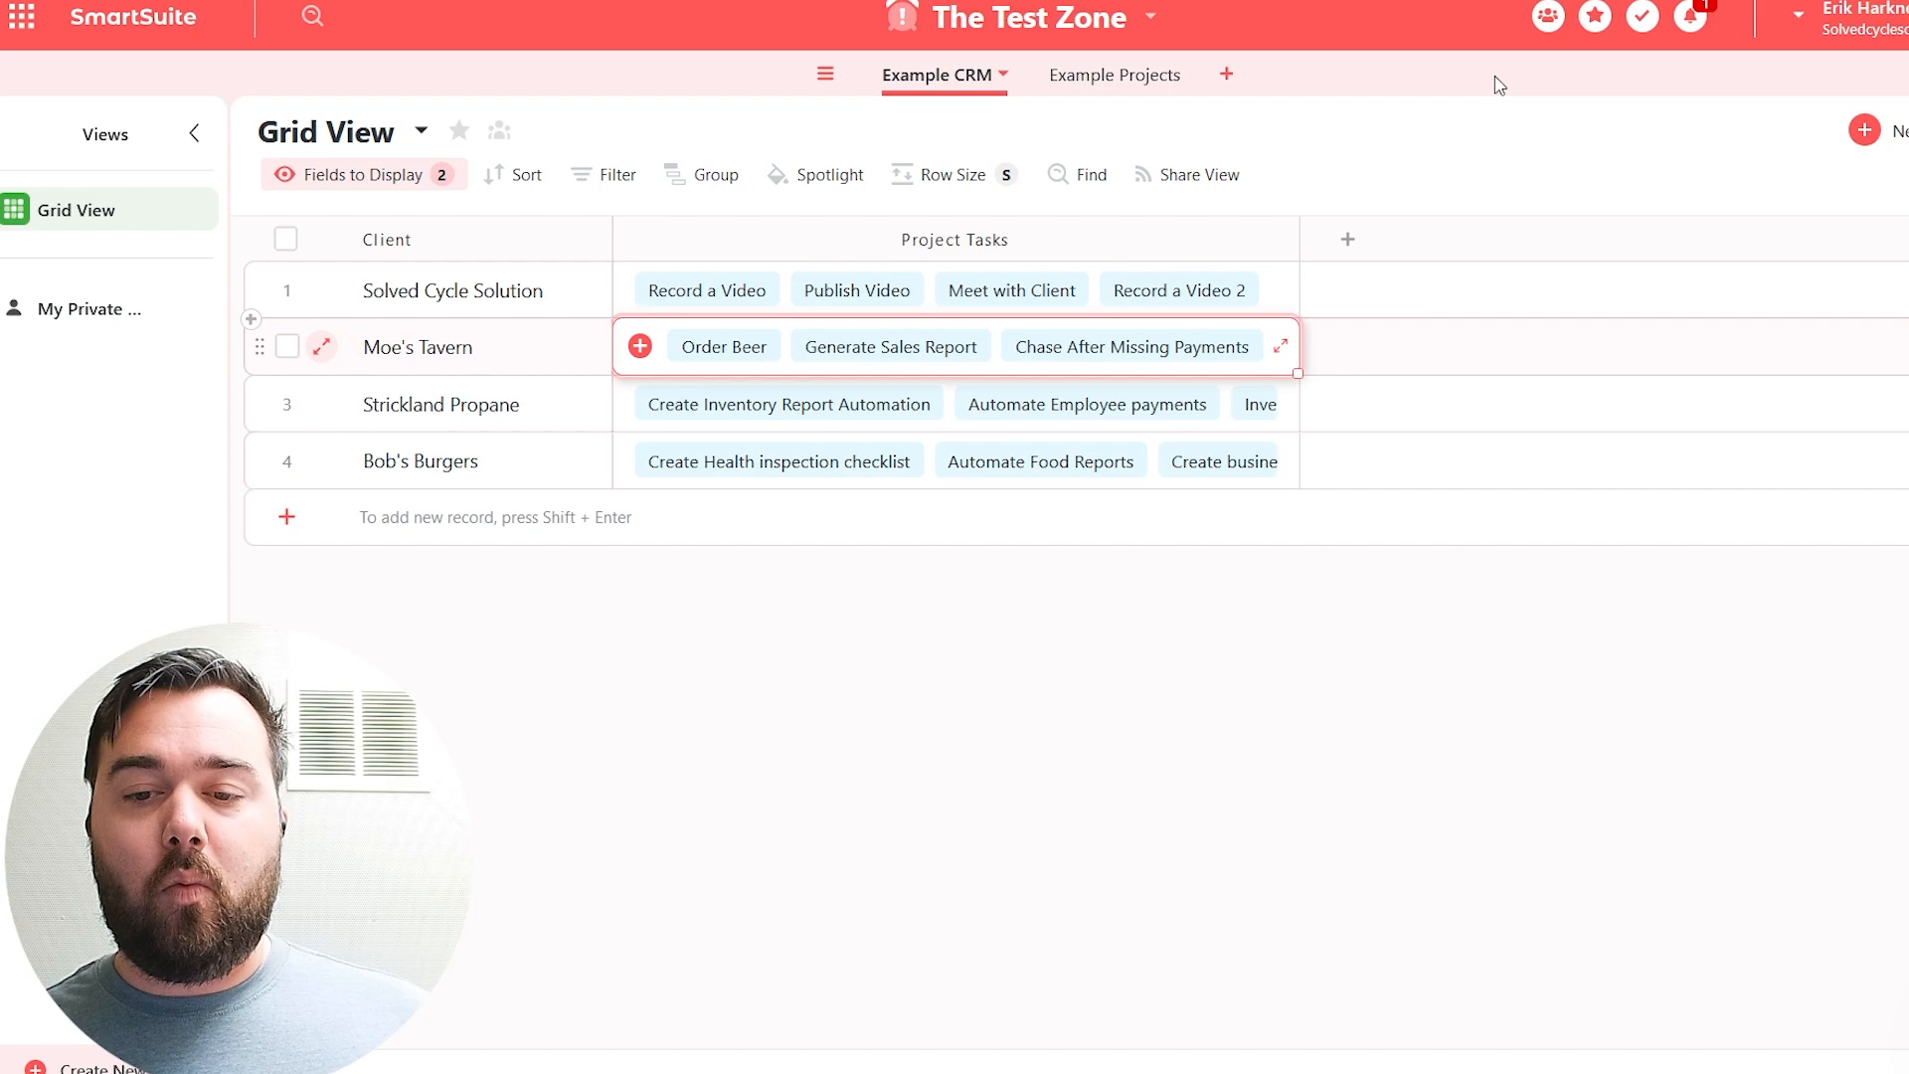
# - Review the Example Projects table's fields, including the available Client options for Record a Video 2
pyautogui.click(1121, 74)
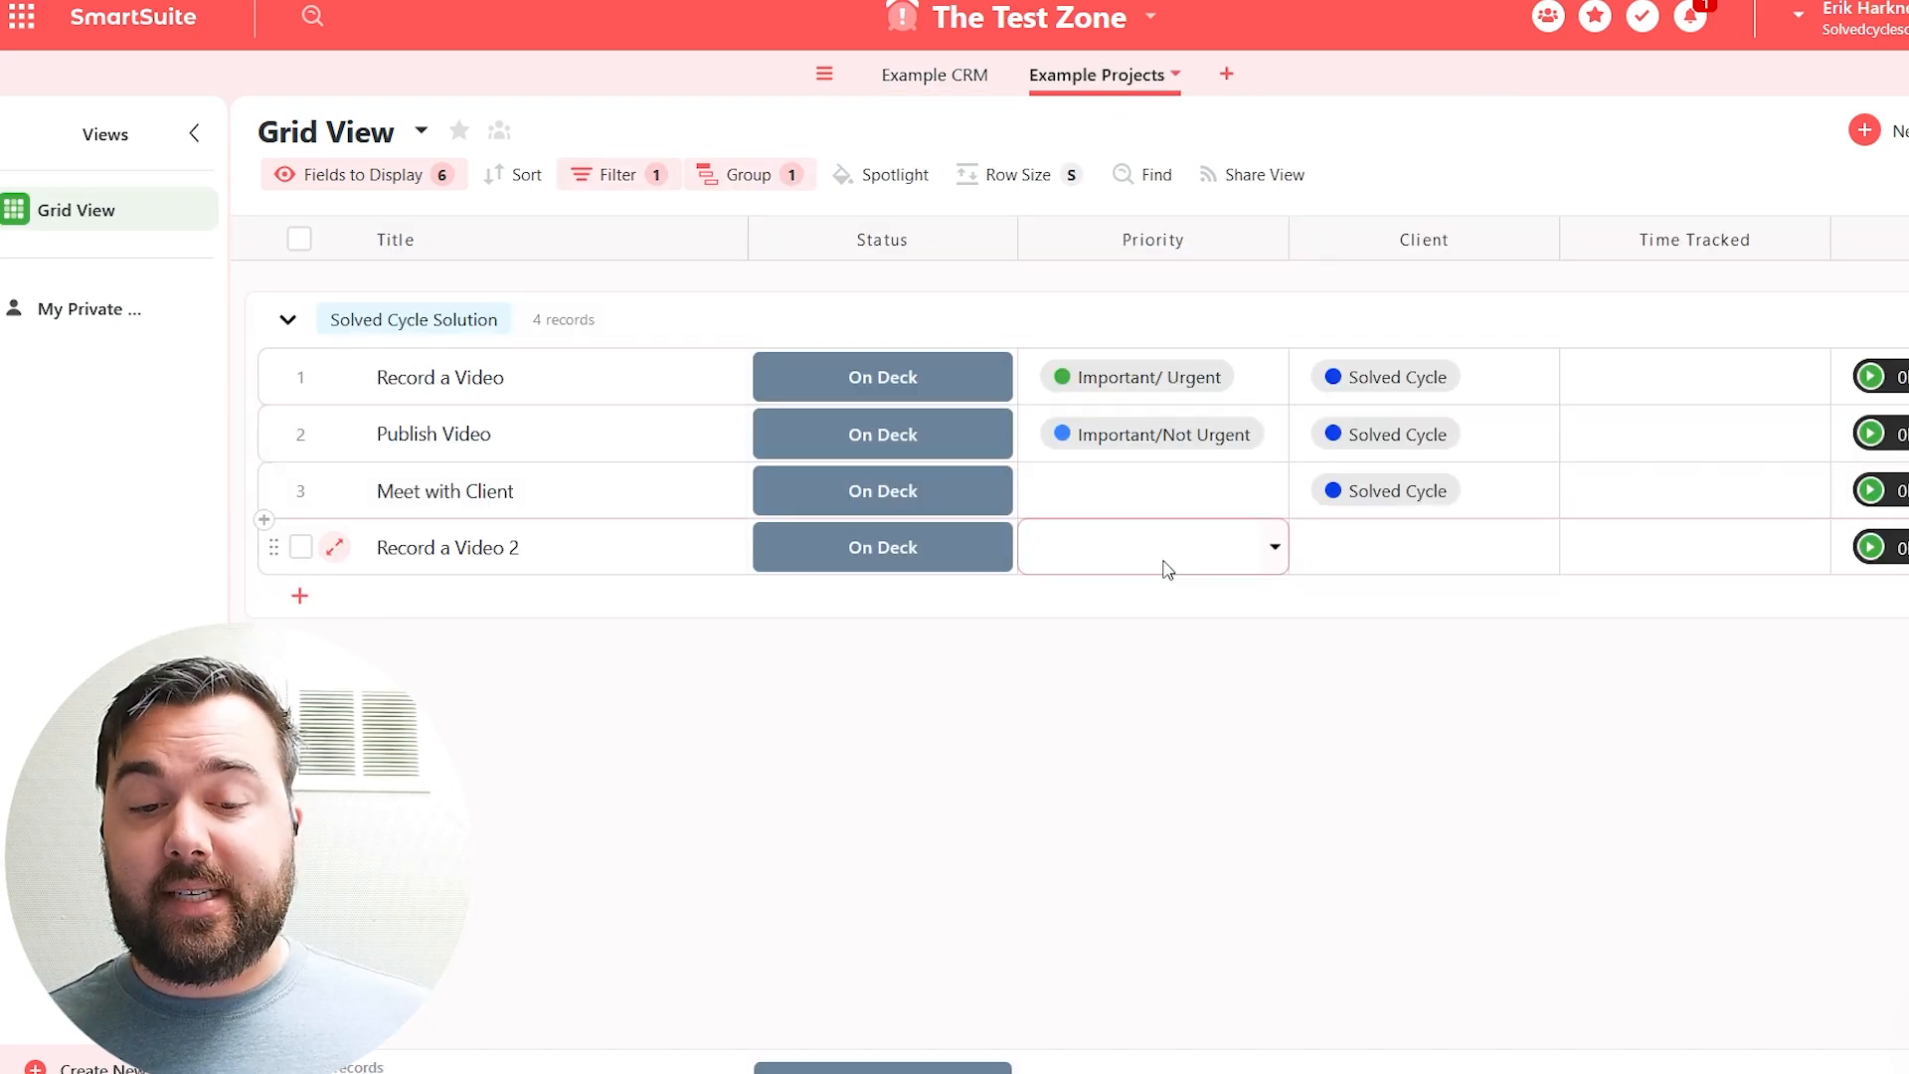
pyautogui.click(1168, 569)
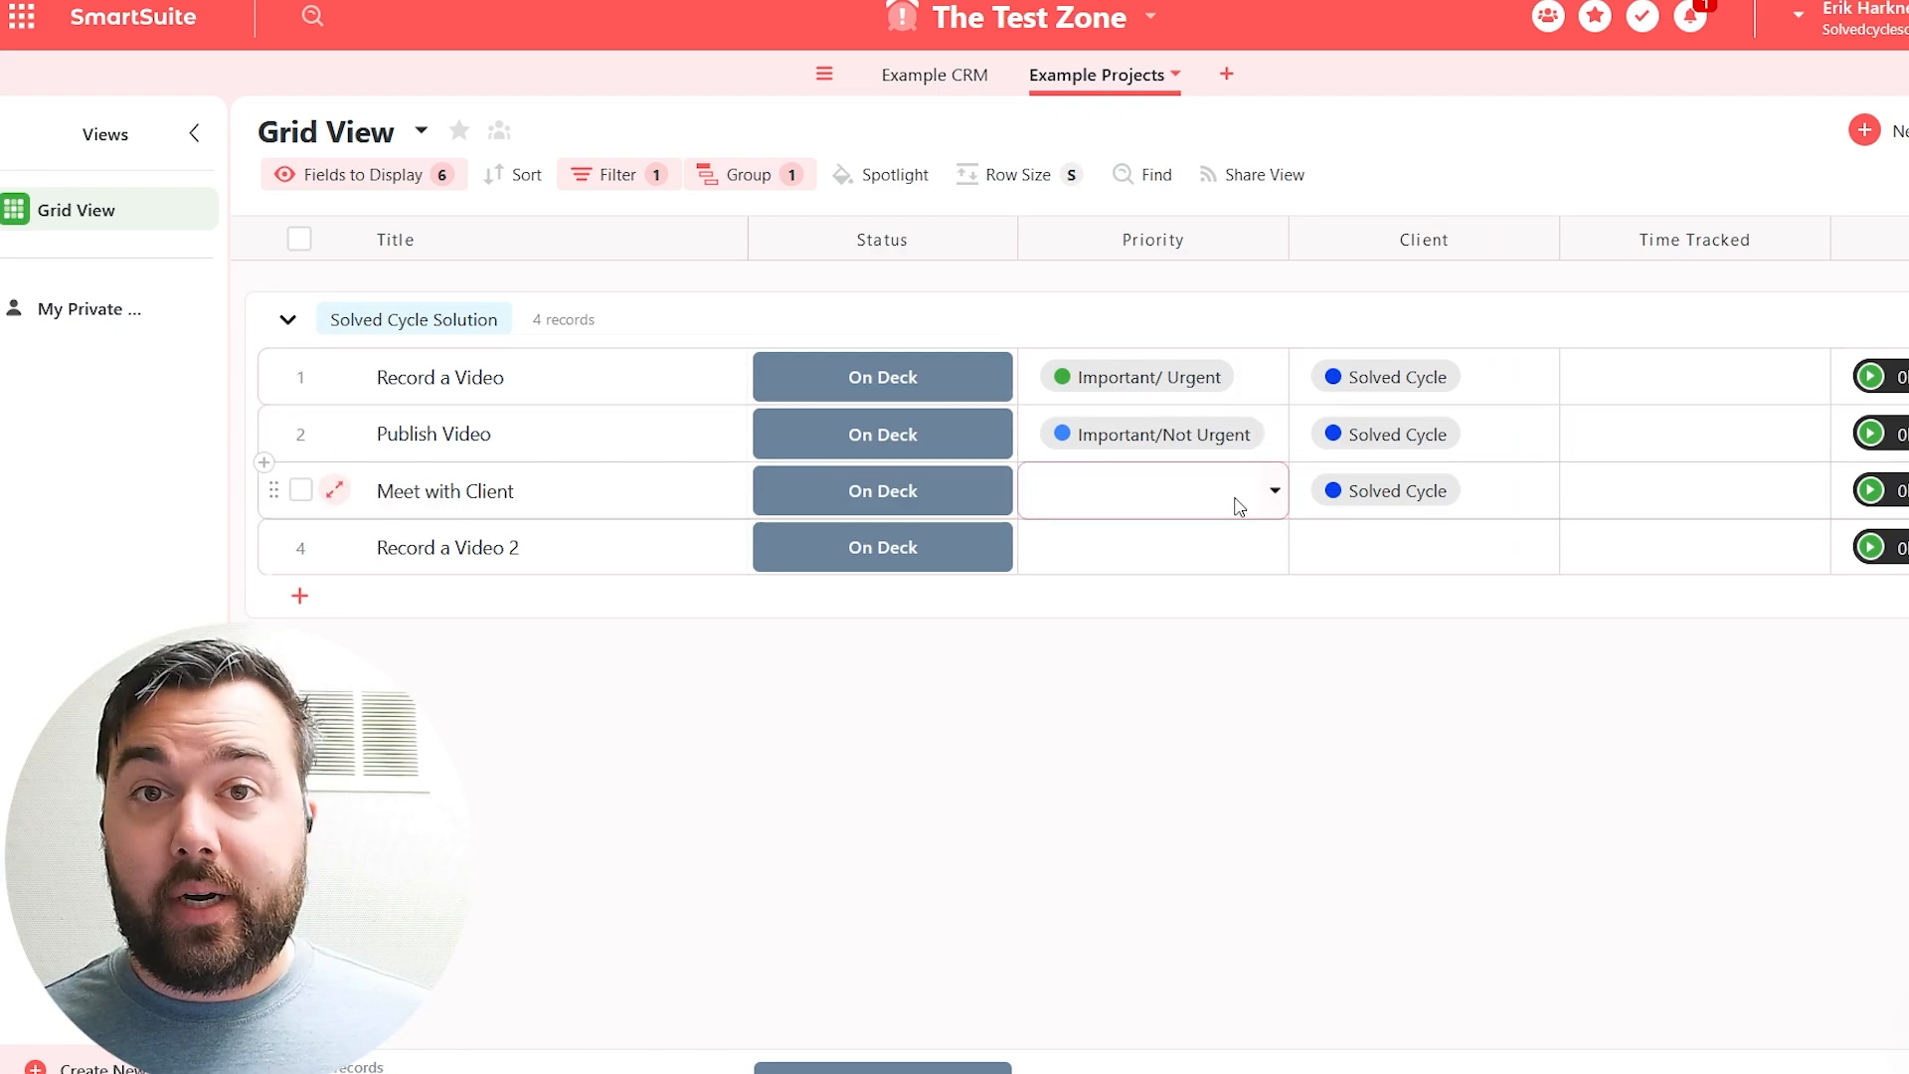
pyautogui.hscroll(3, 1562, 533)
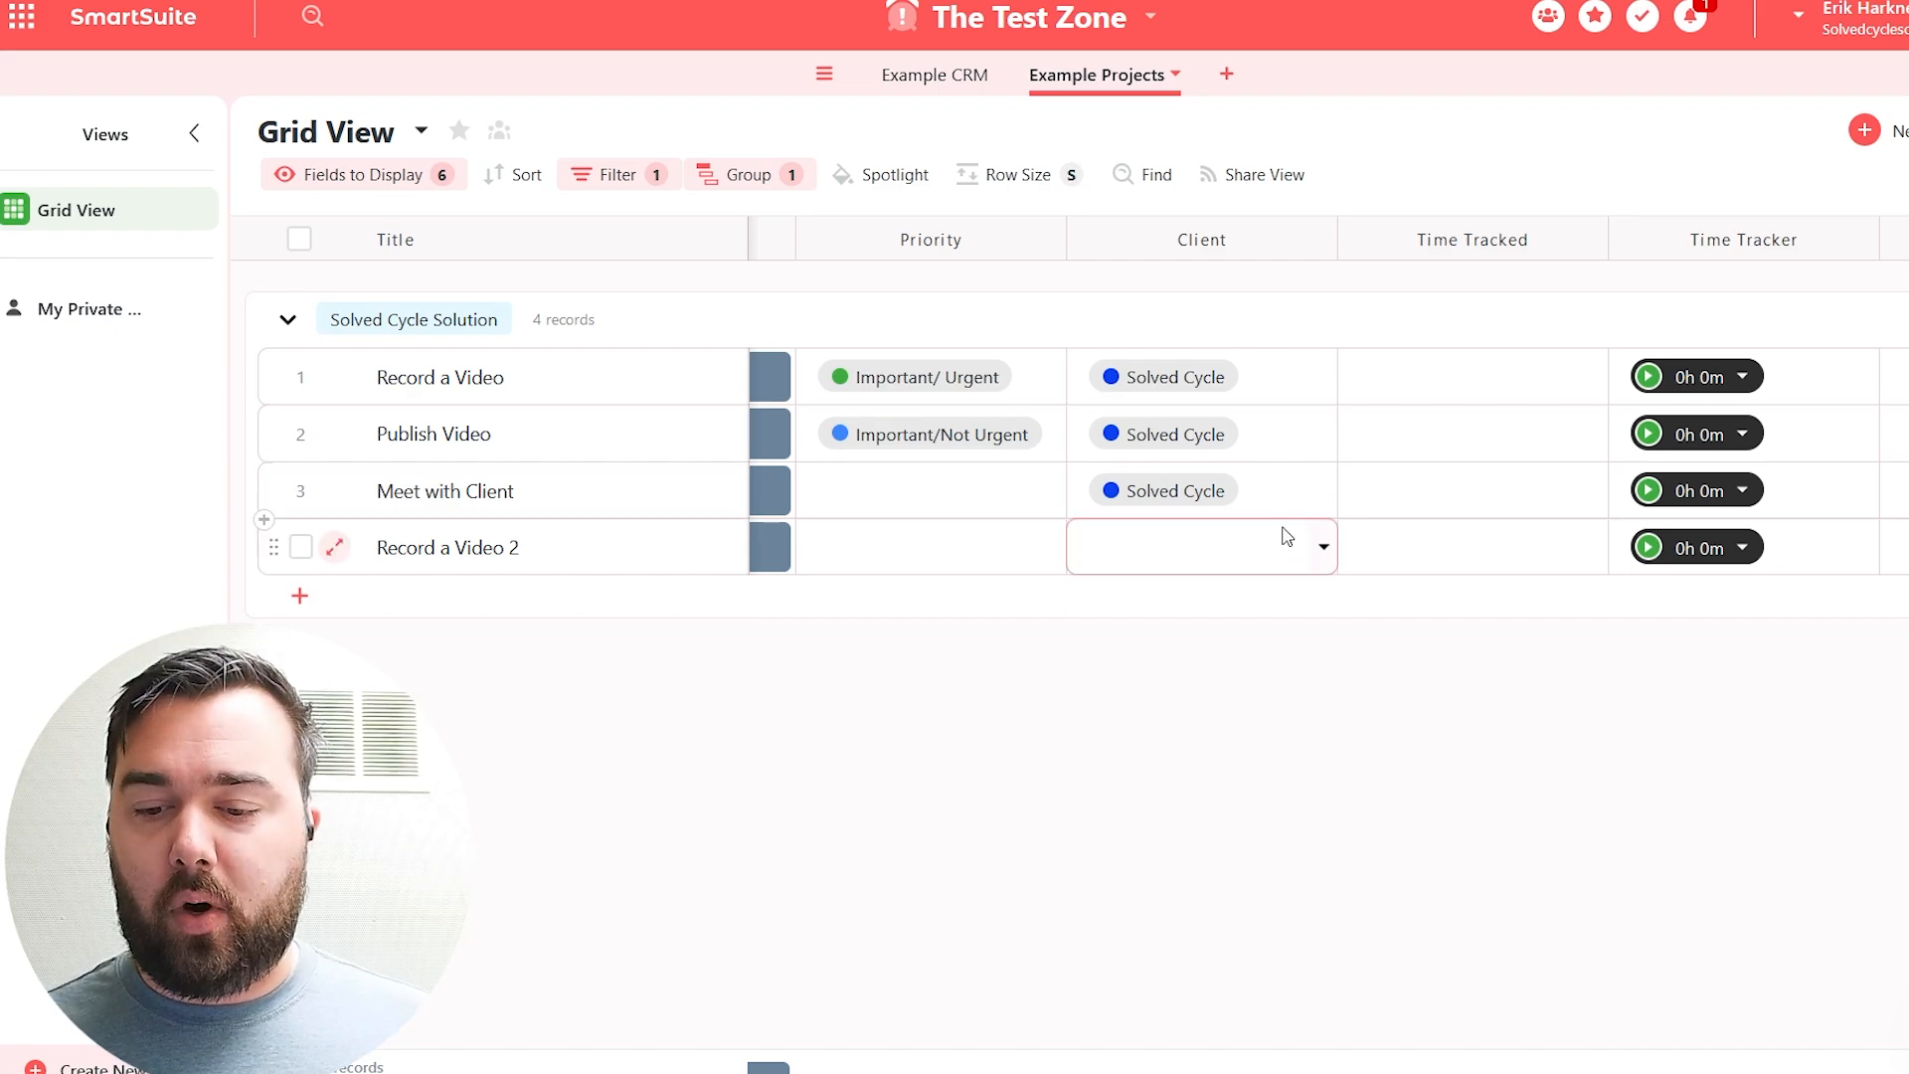
pyautogui.click(1327, 555)
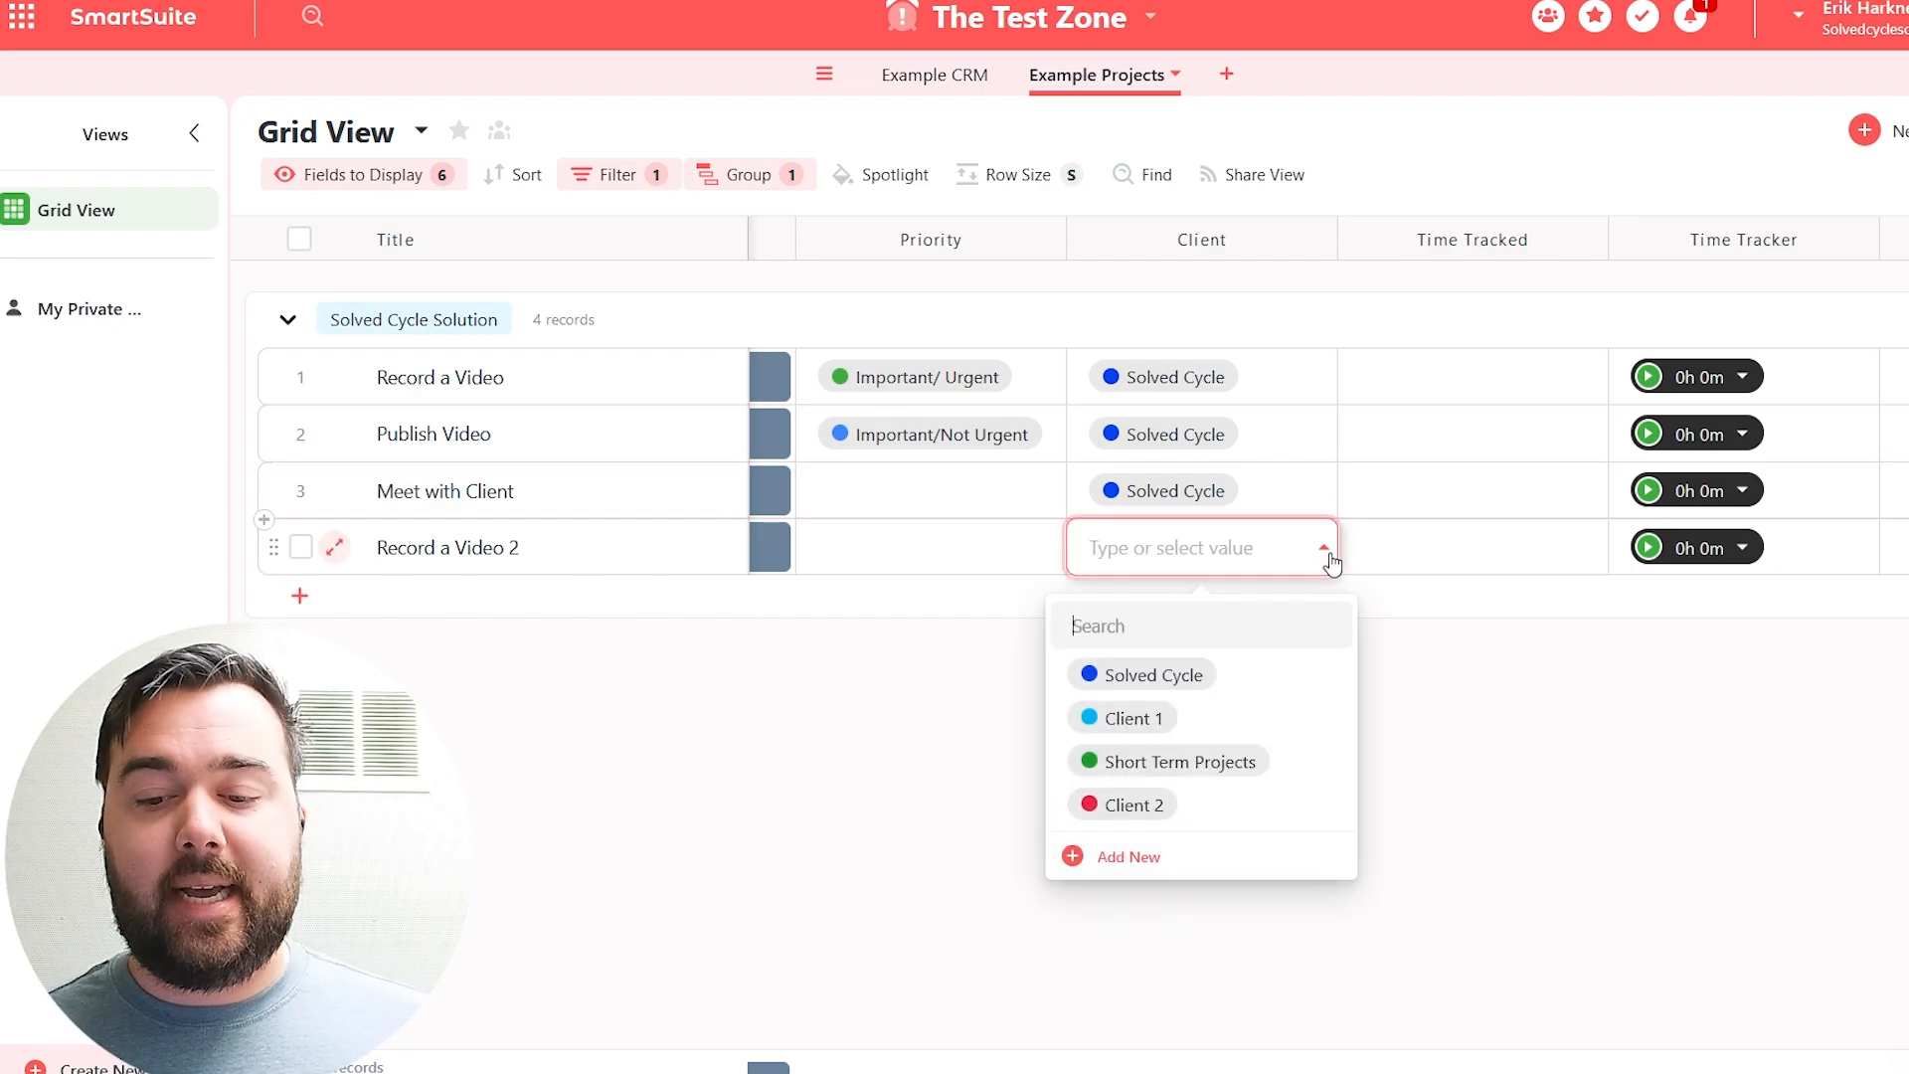
pyautogui.click(1525, 765)
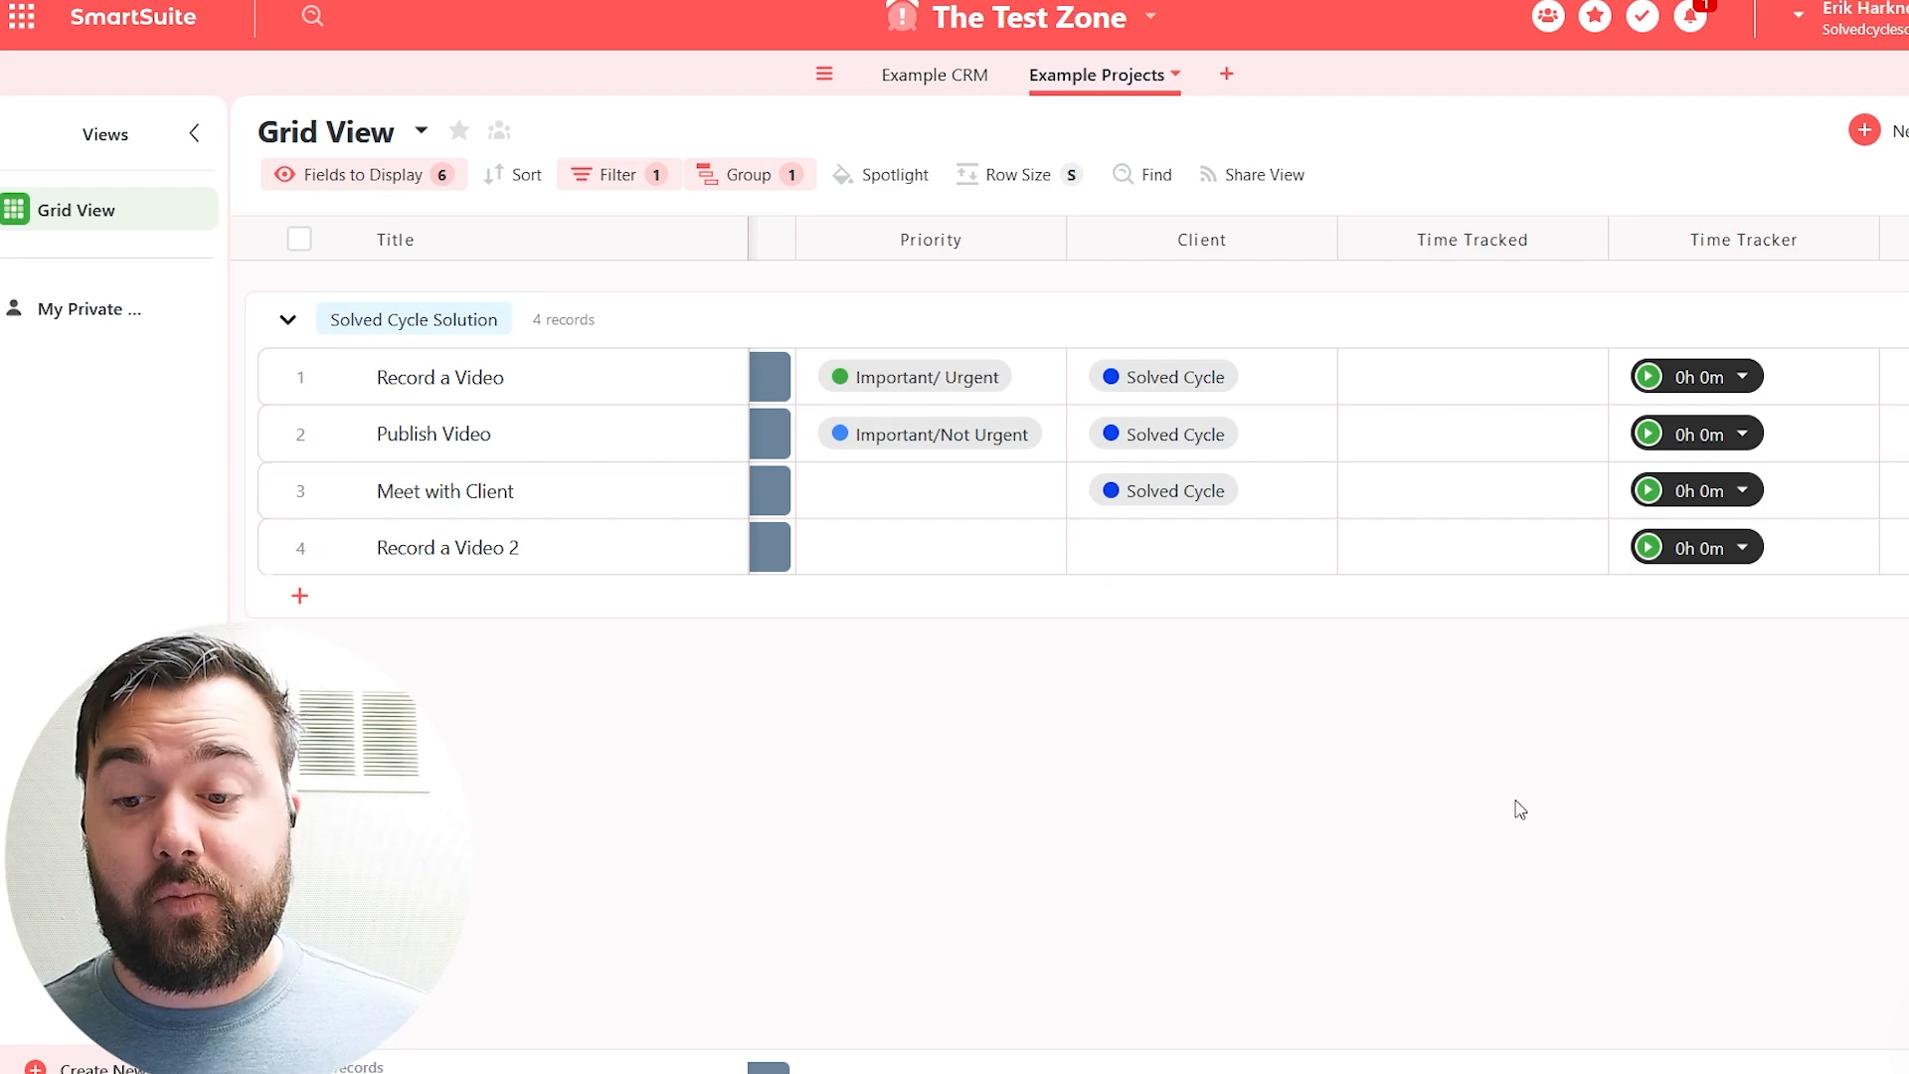
pyautogui.hscroll(1, 1545, 773)
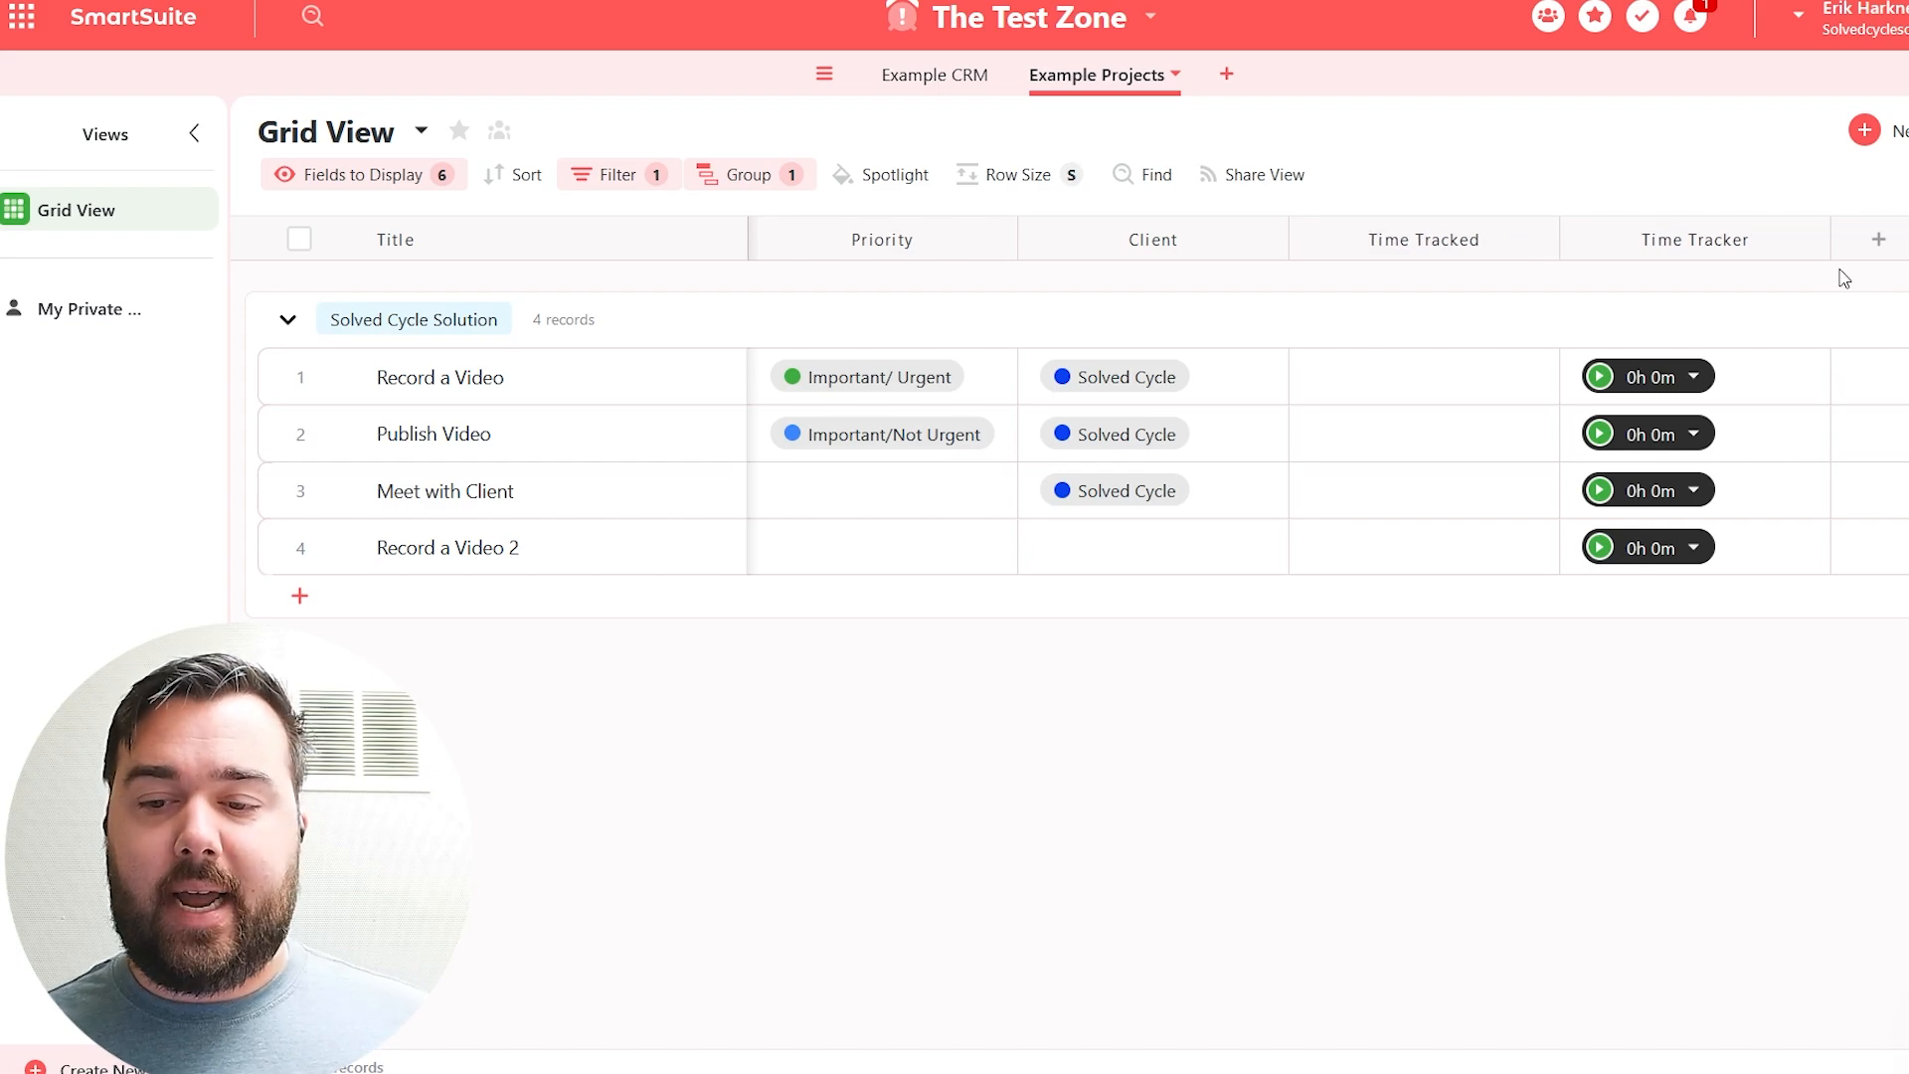
# - Try out a new Duration field with the compact 1h 20m 30s display format and discard it without saving
pyautogui.click(1883, 241)
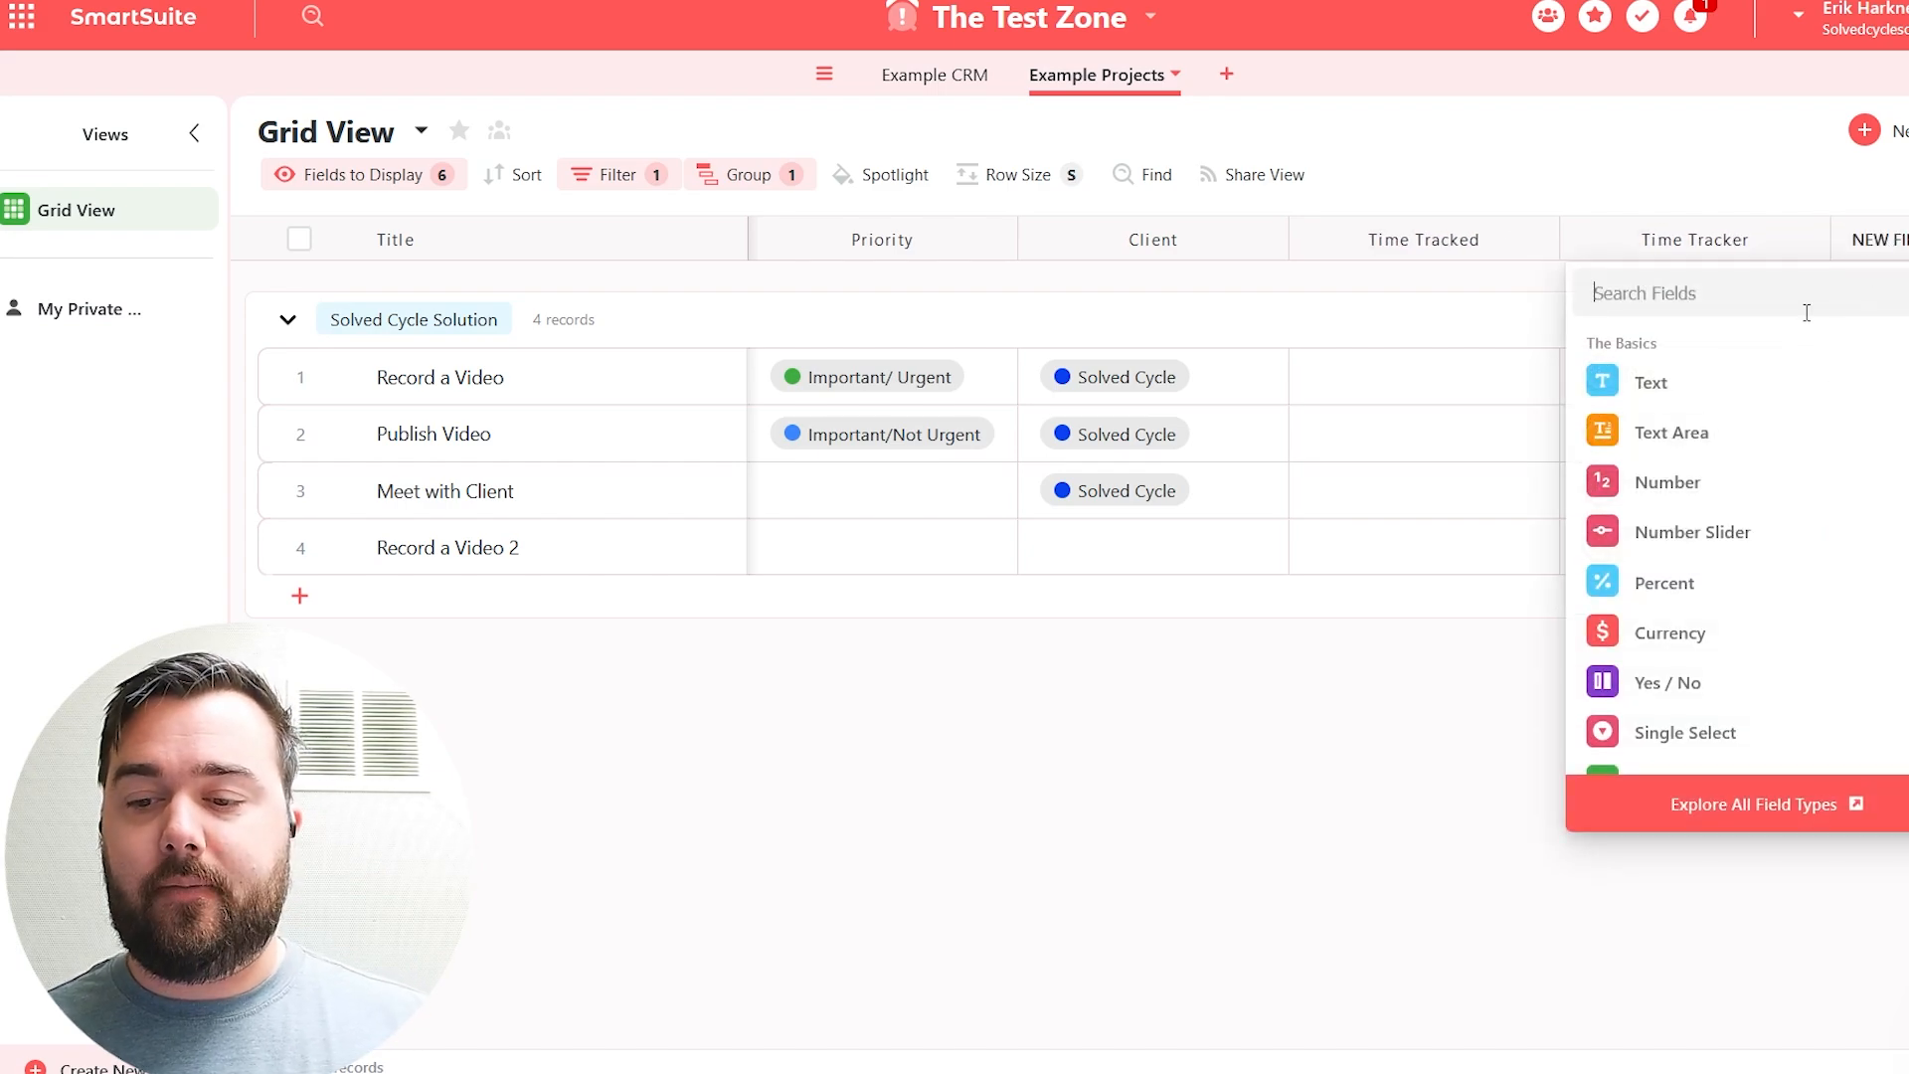
pyautogui.write('duration')
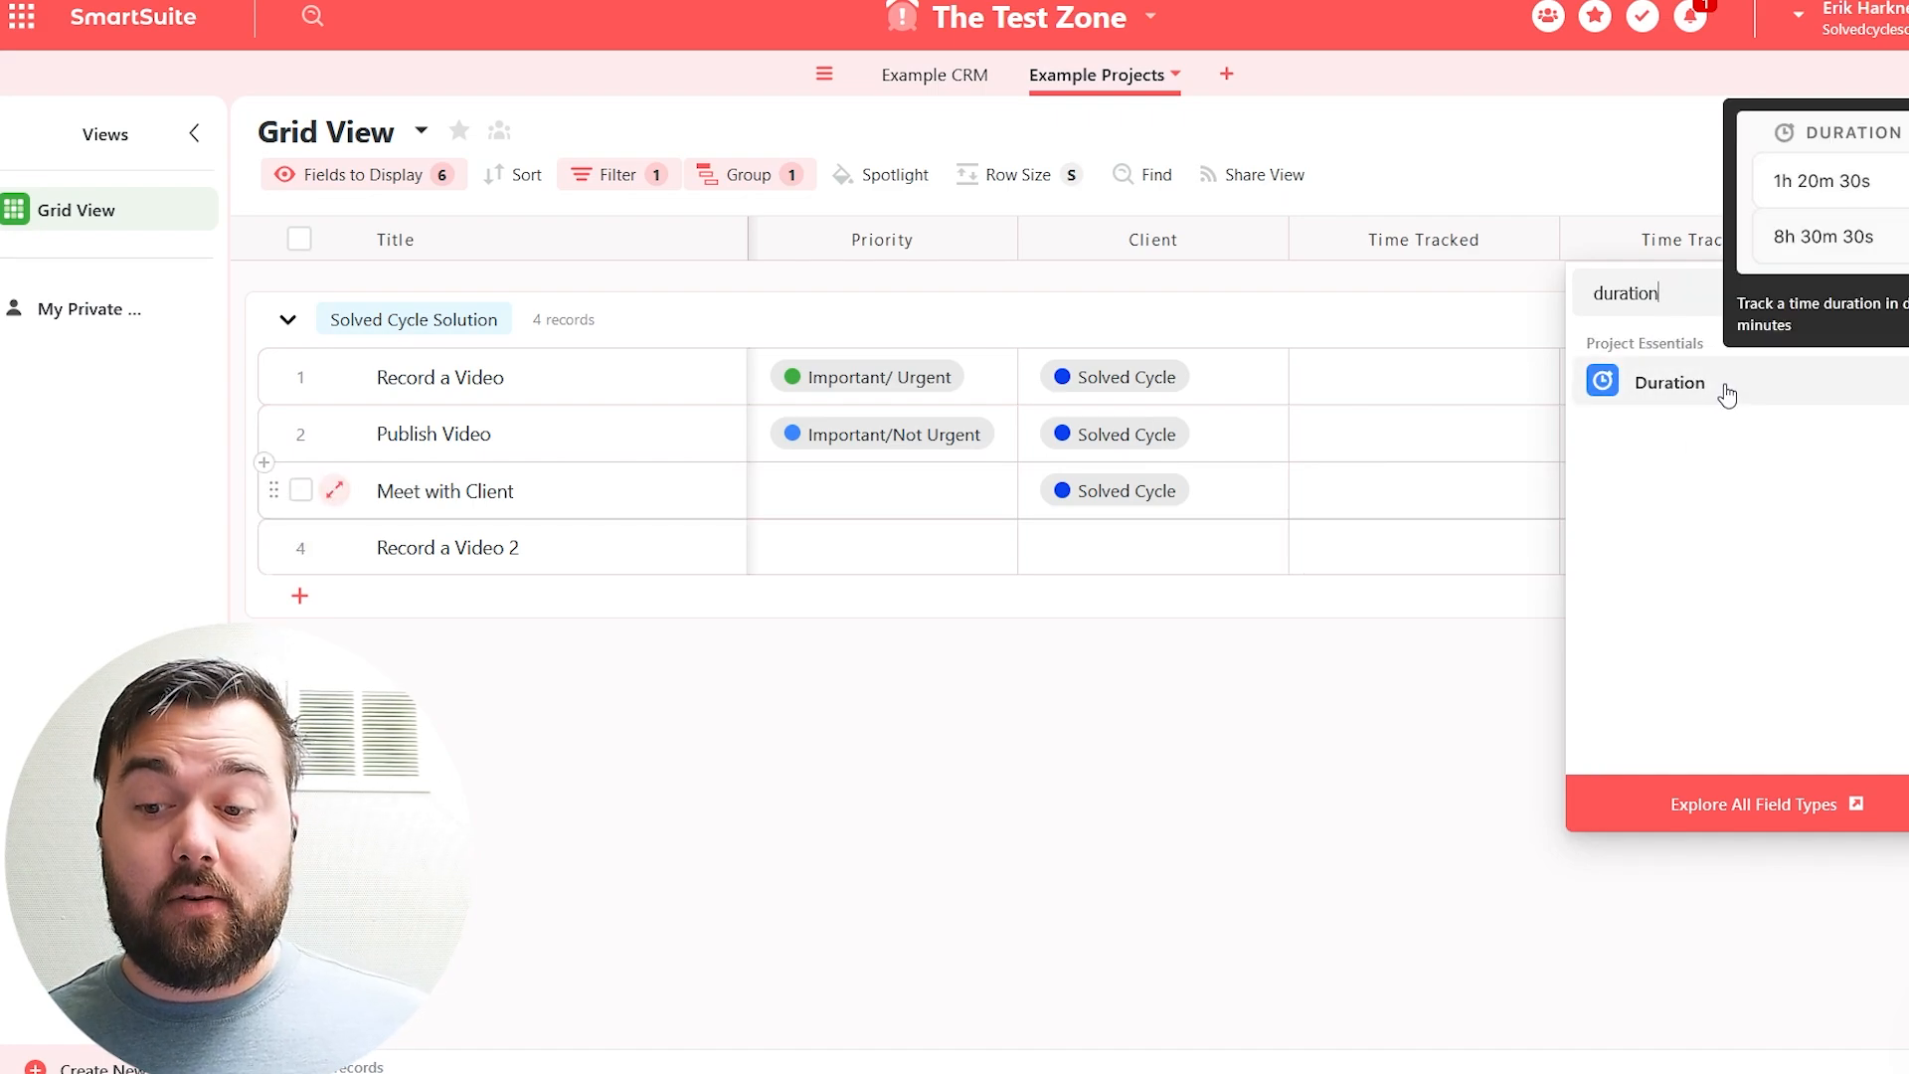
pyautogui.click(1727, 393)
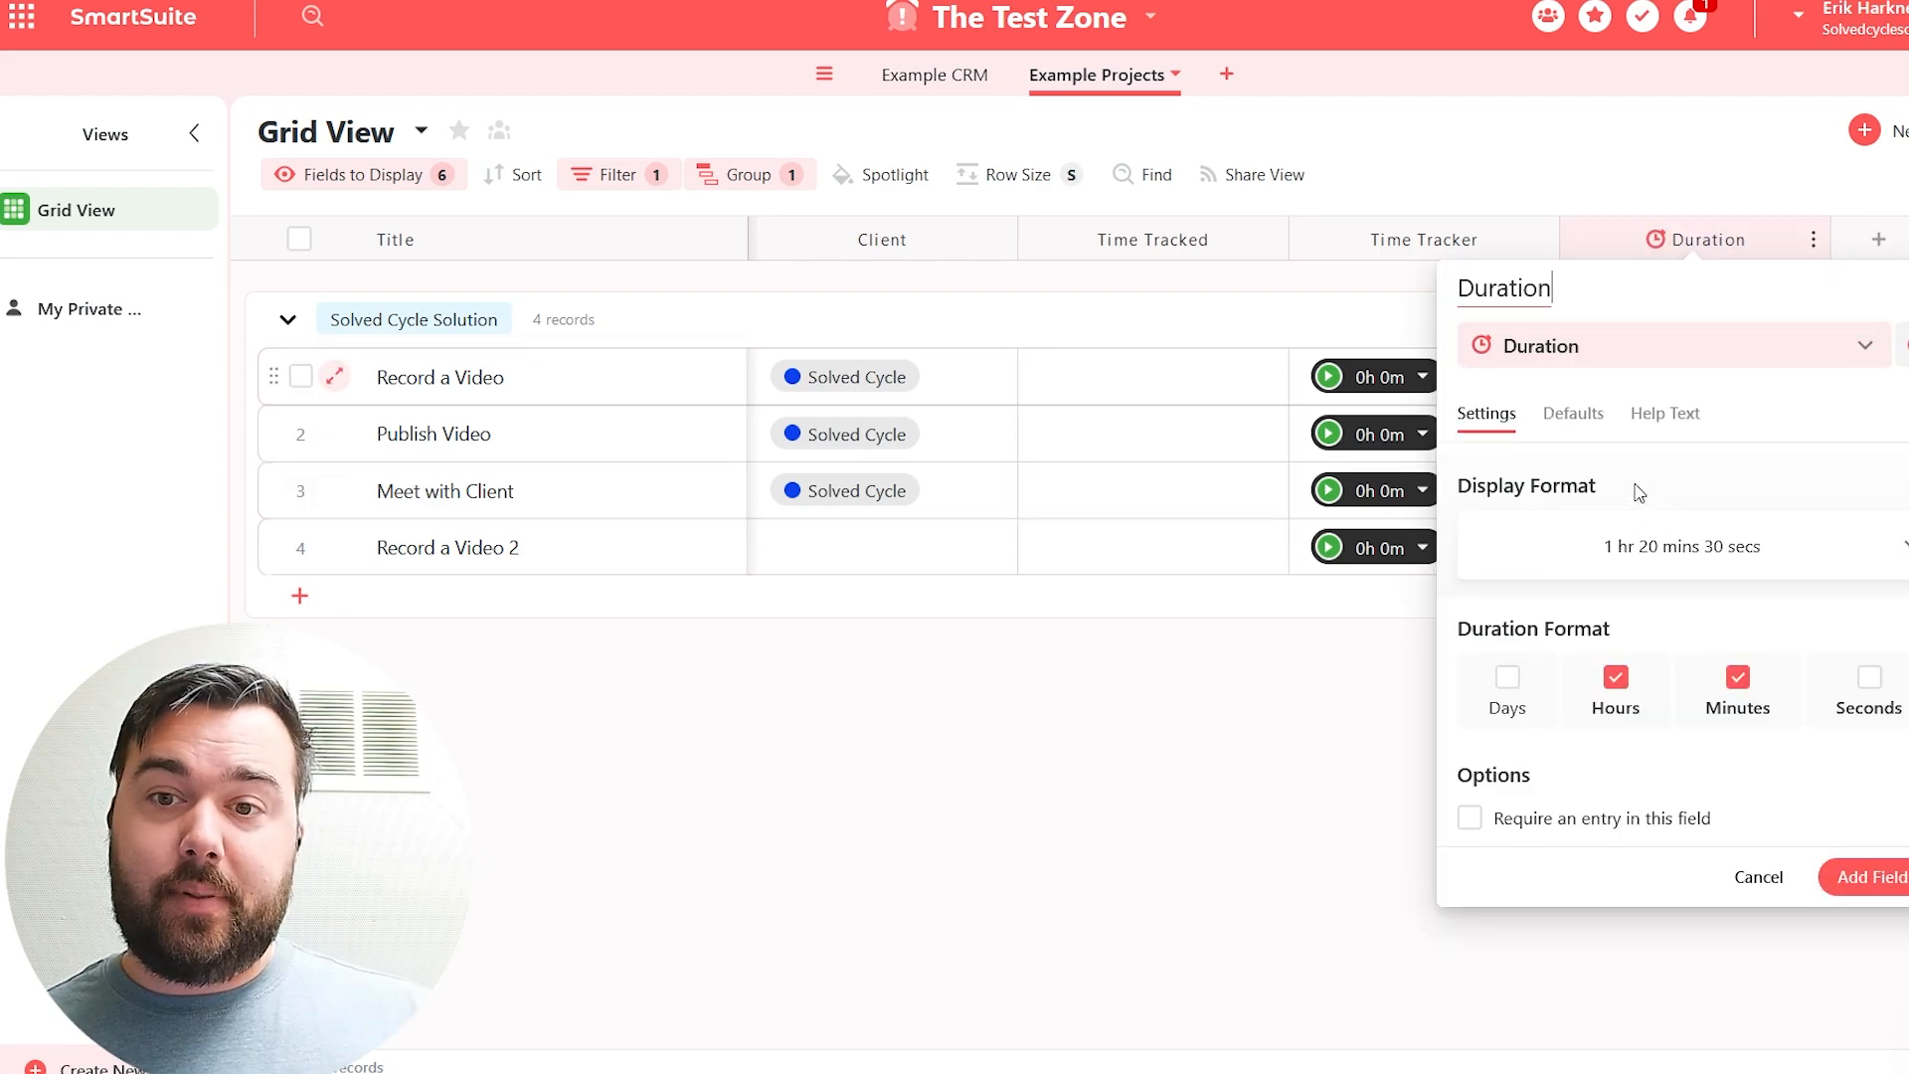
pyautogui.click(1558, 294)
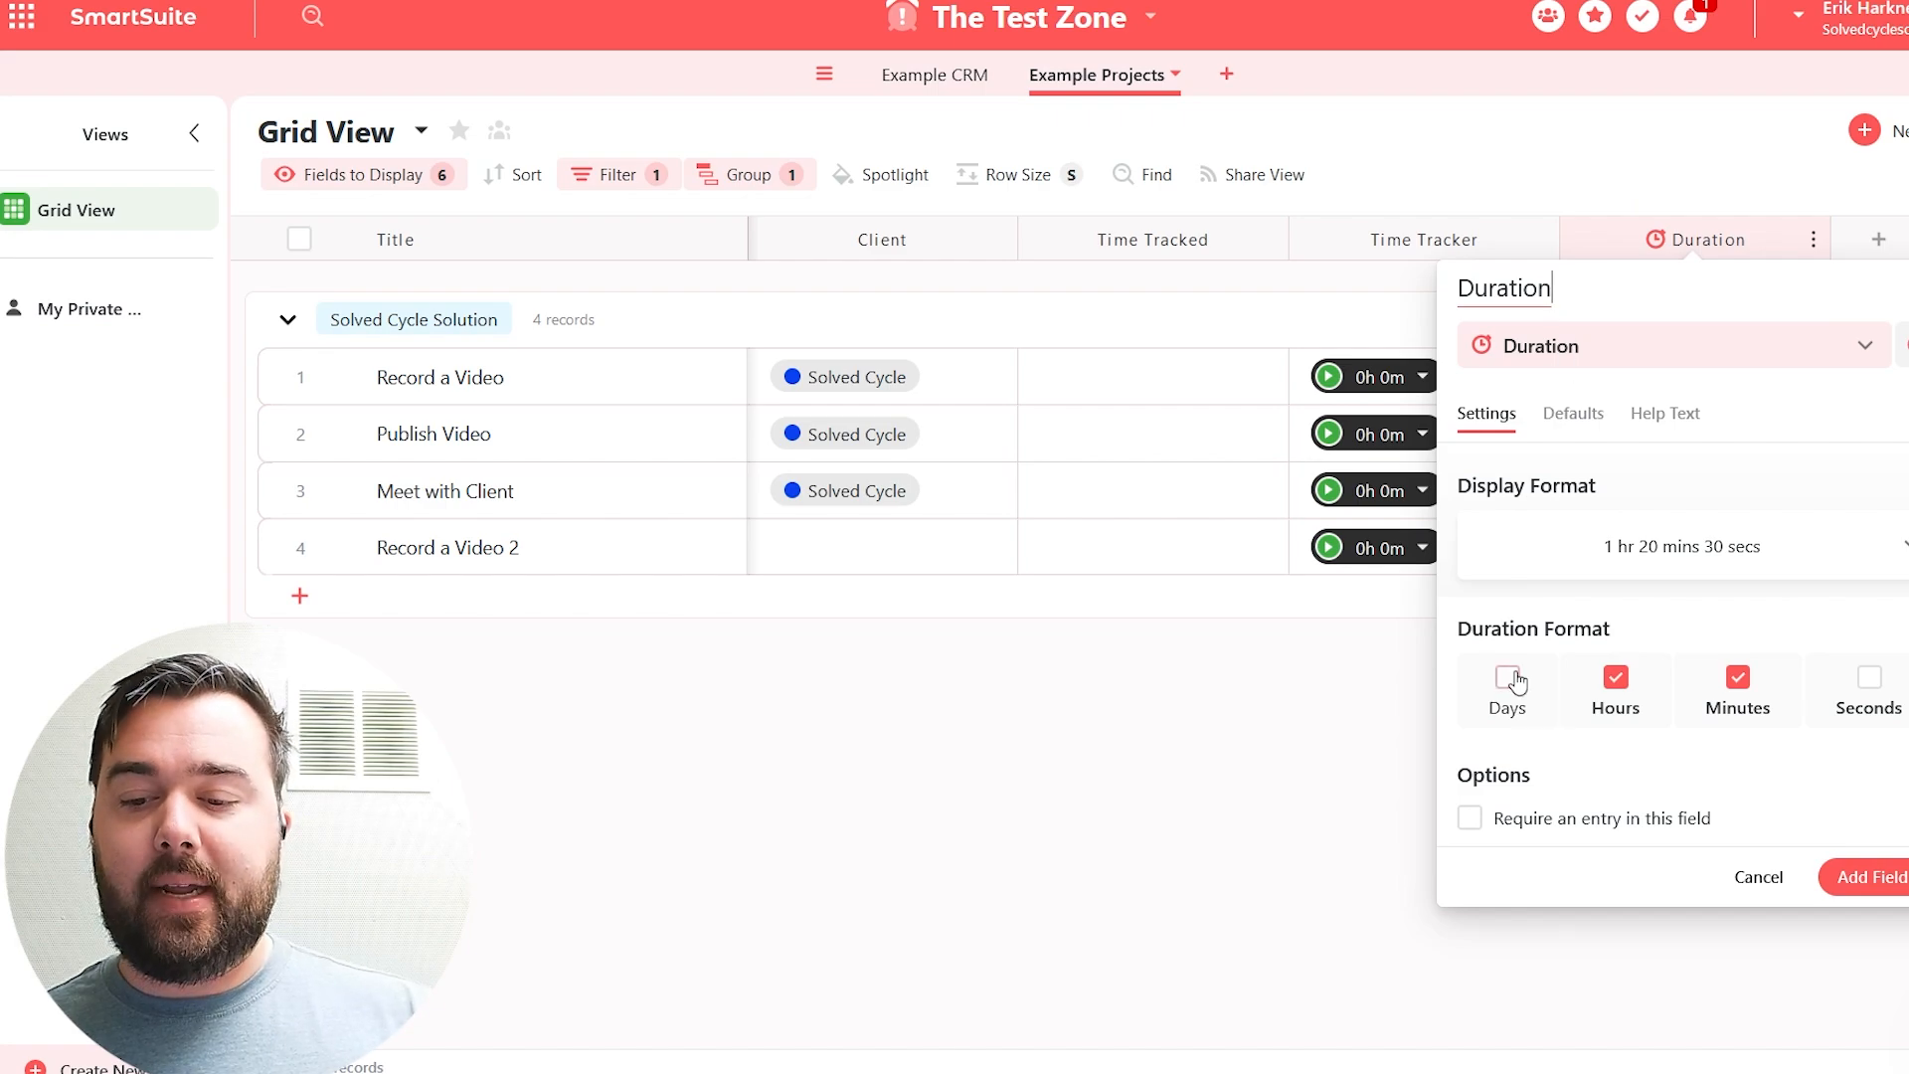
pyautogui.click(1733, 557)
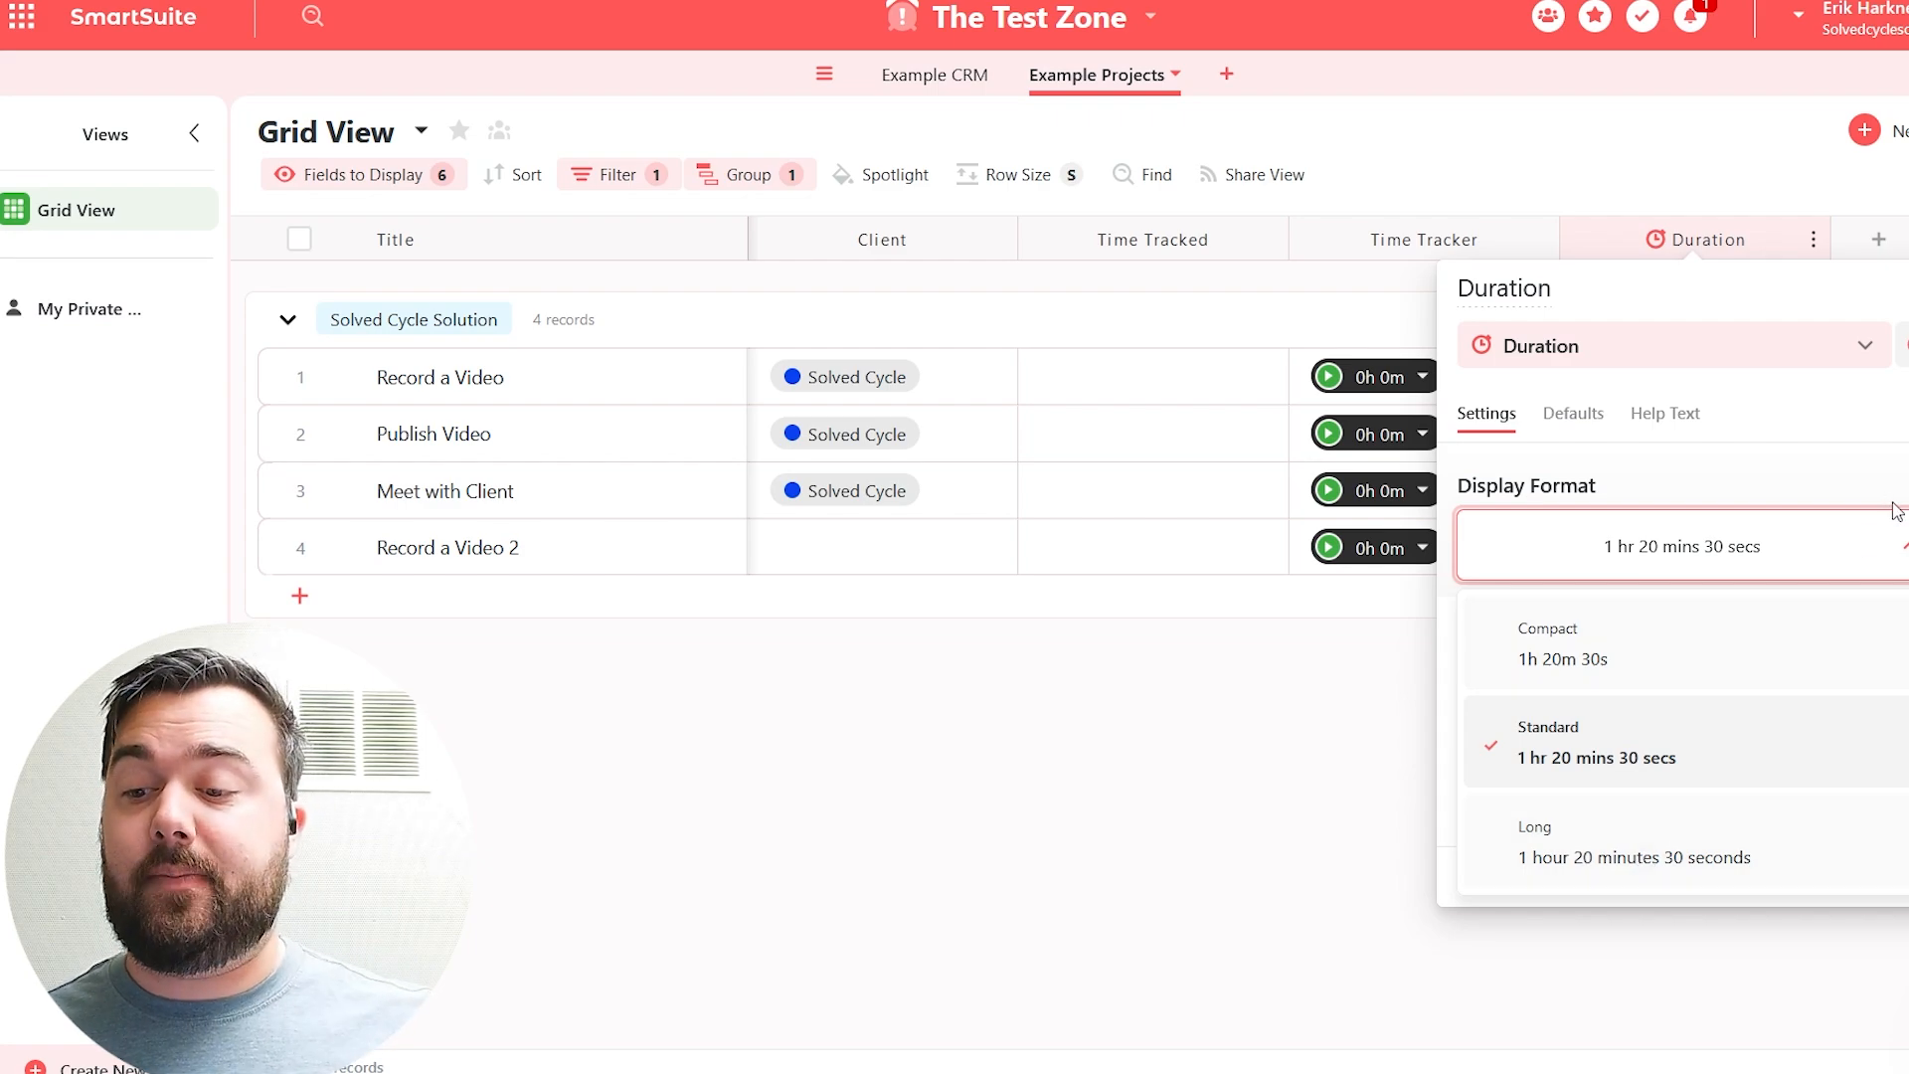
pyautogui.click(1899, 550)
pyautogui.click(1899, 550)
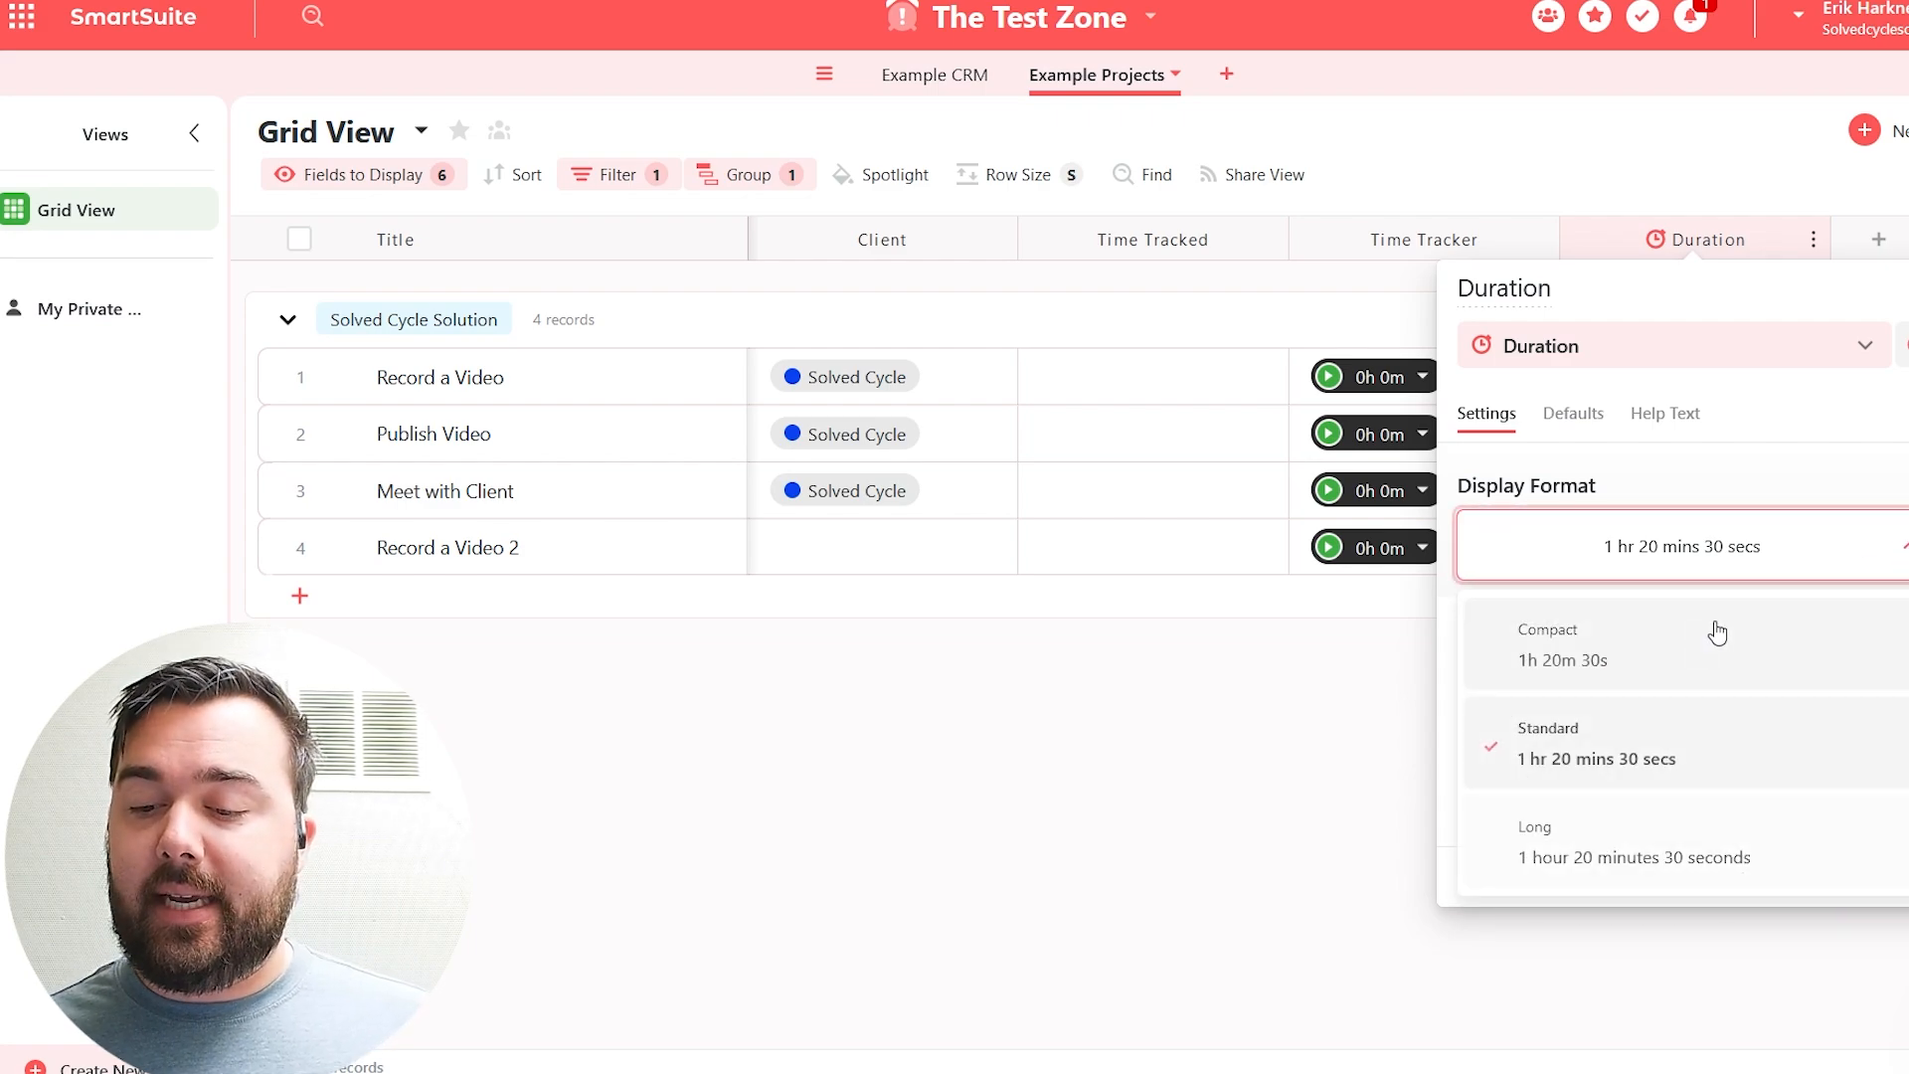
pyautogui.click(1658, 652)
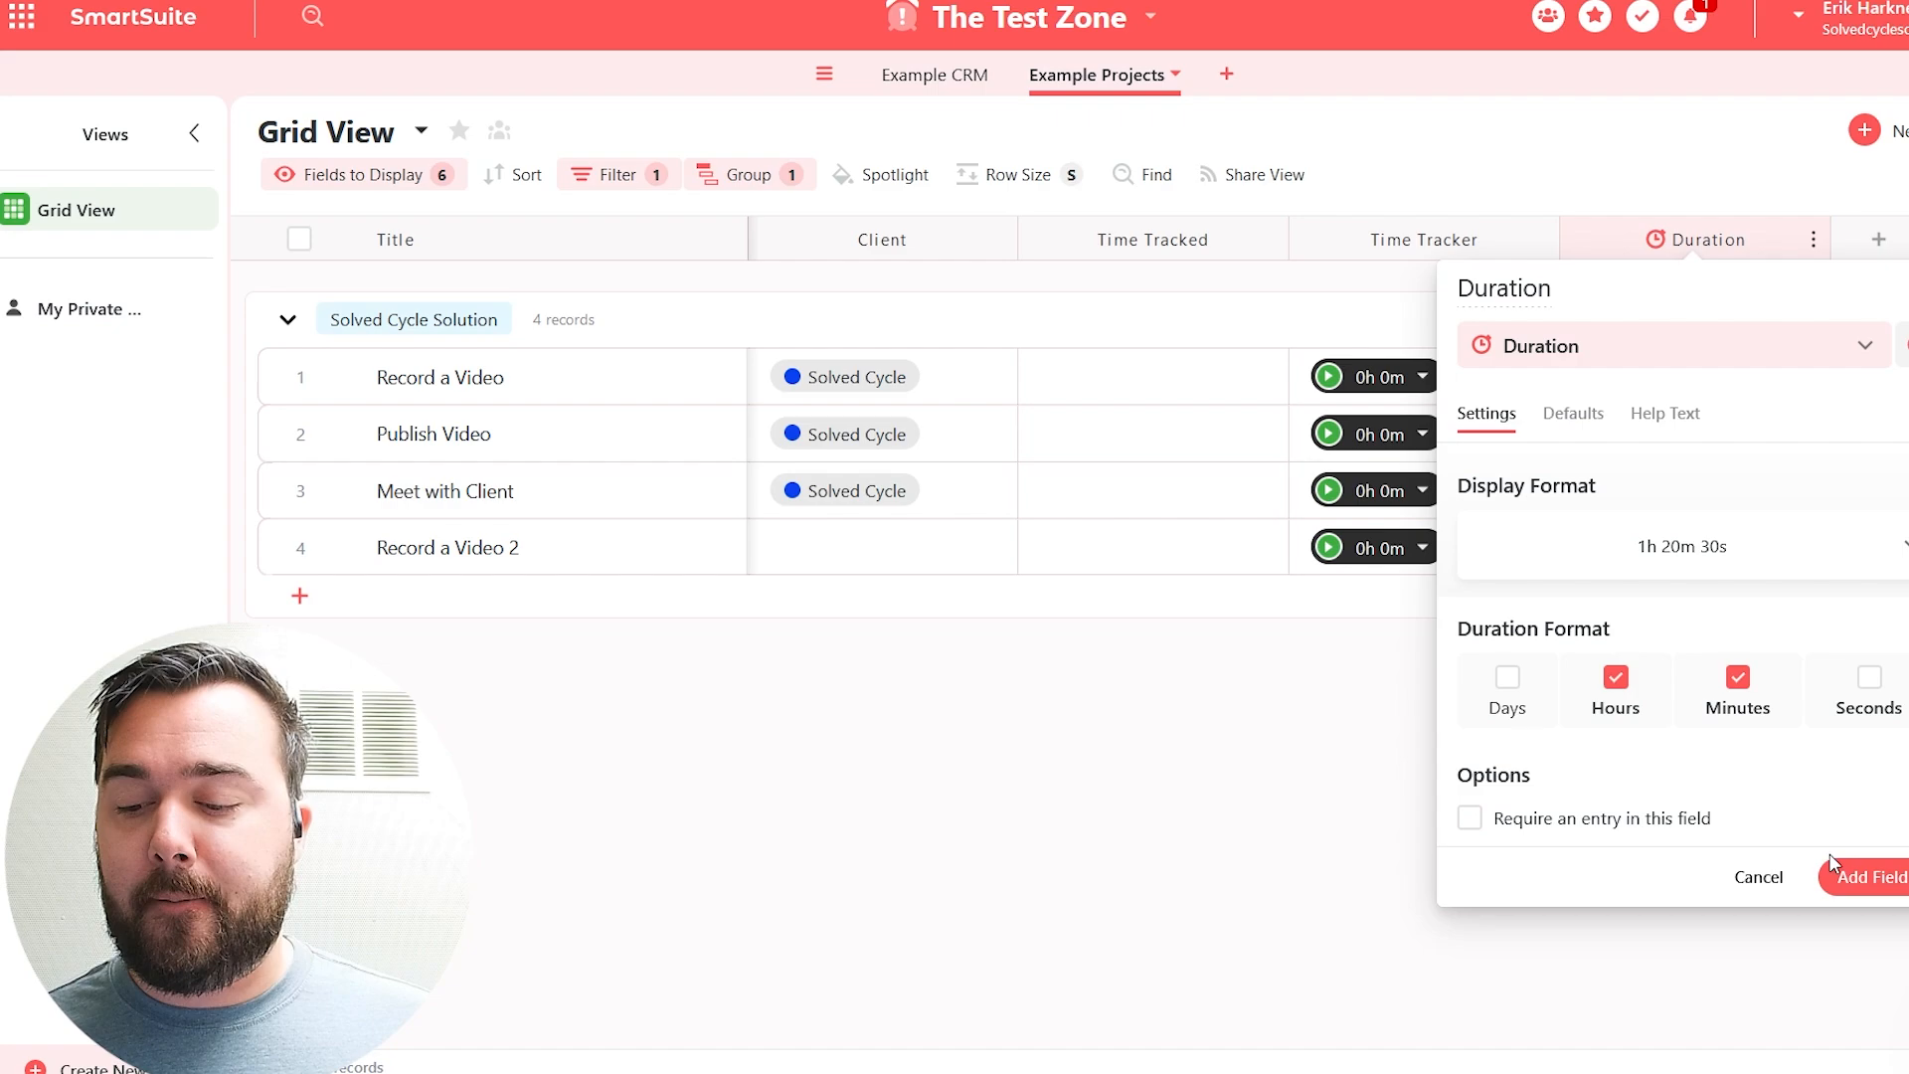
pyautogui.click(1760, 879)
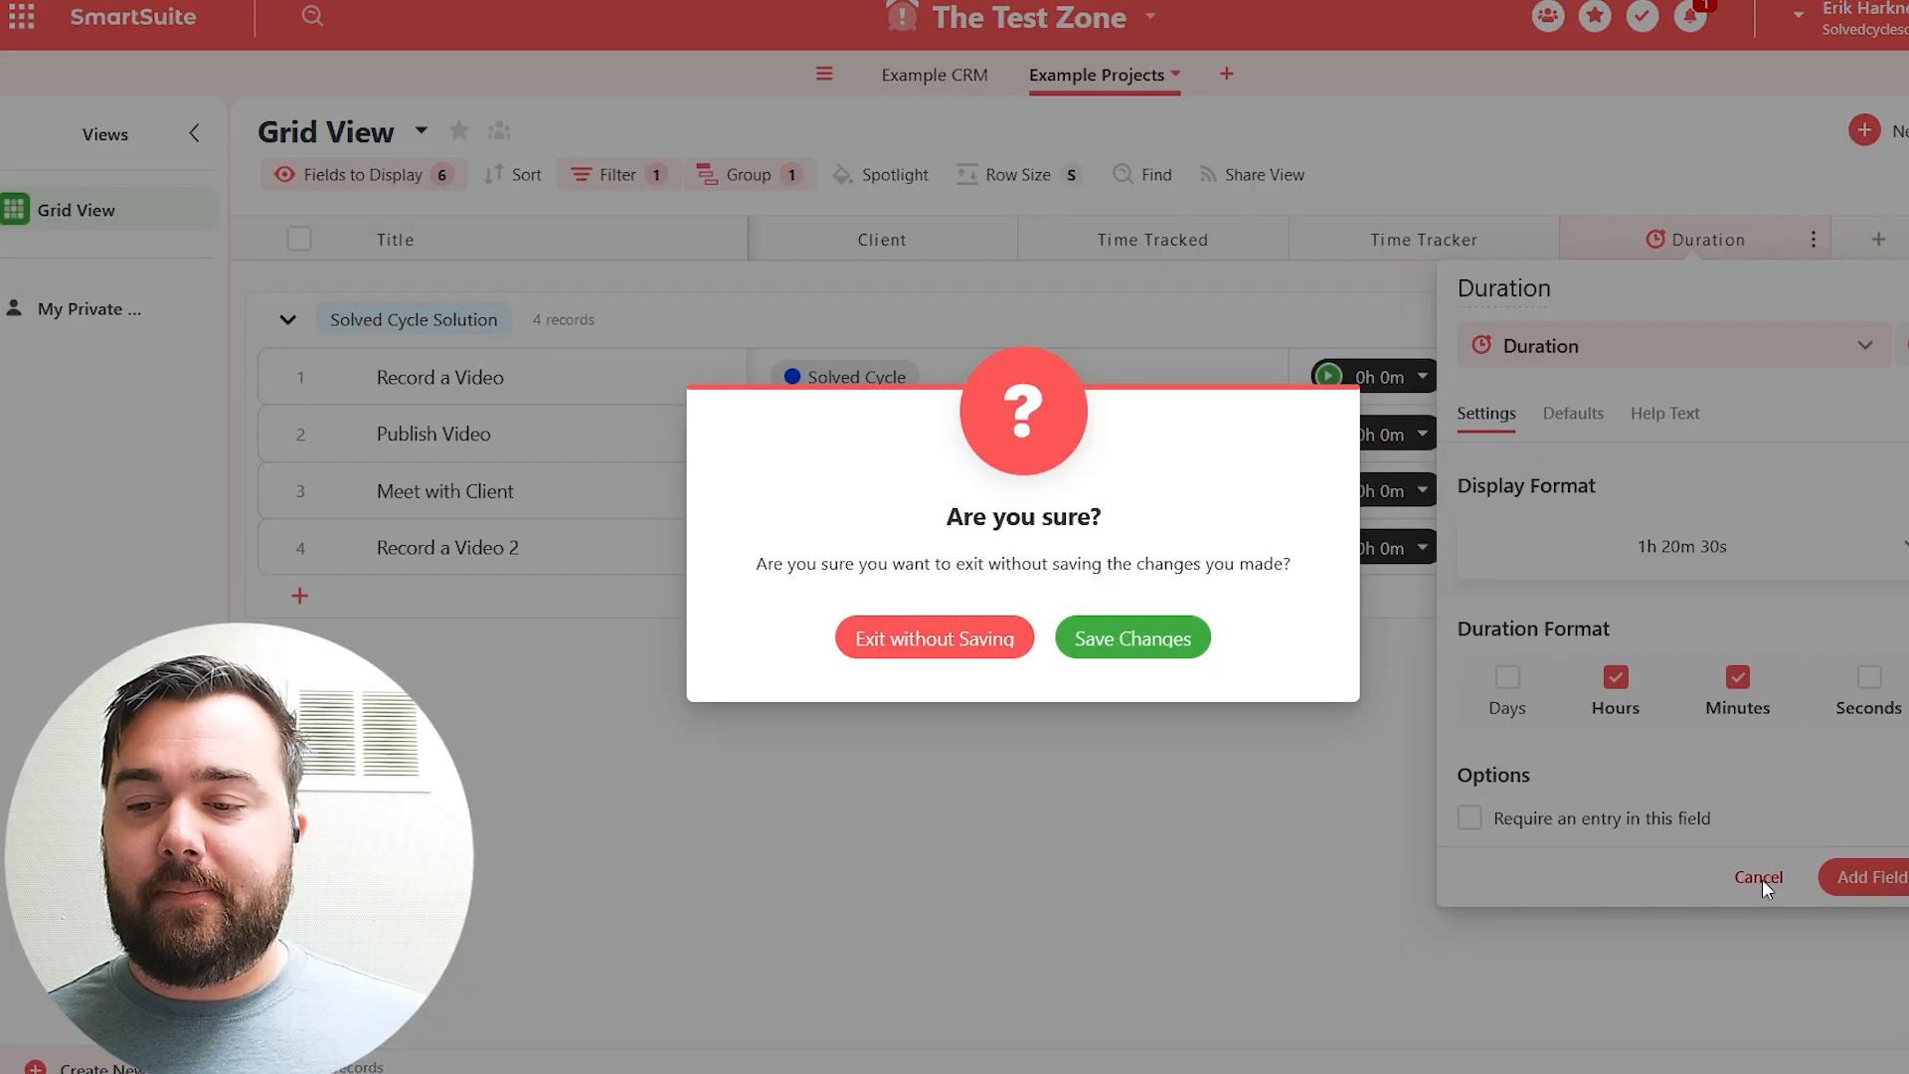
pyautogui.click(935, 640)
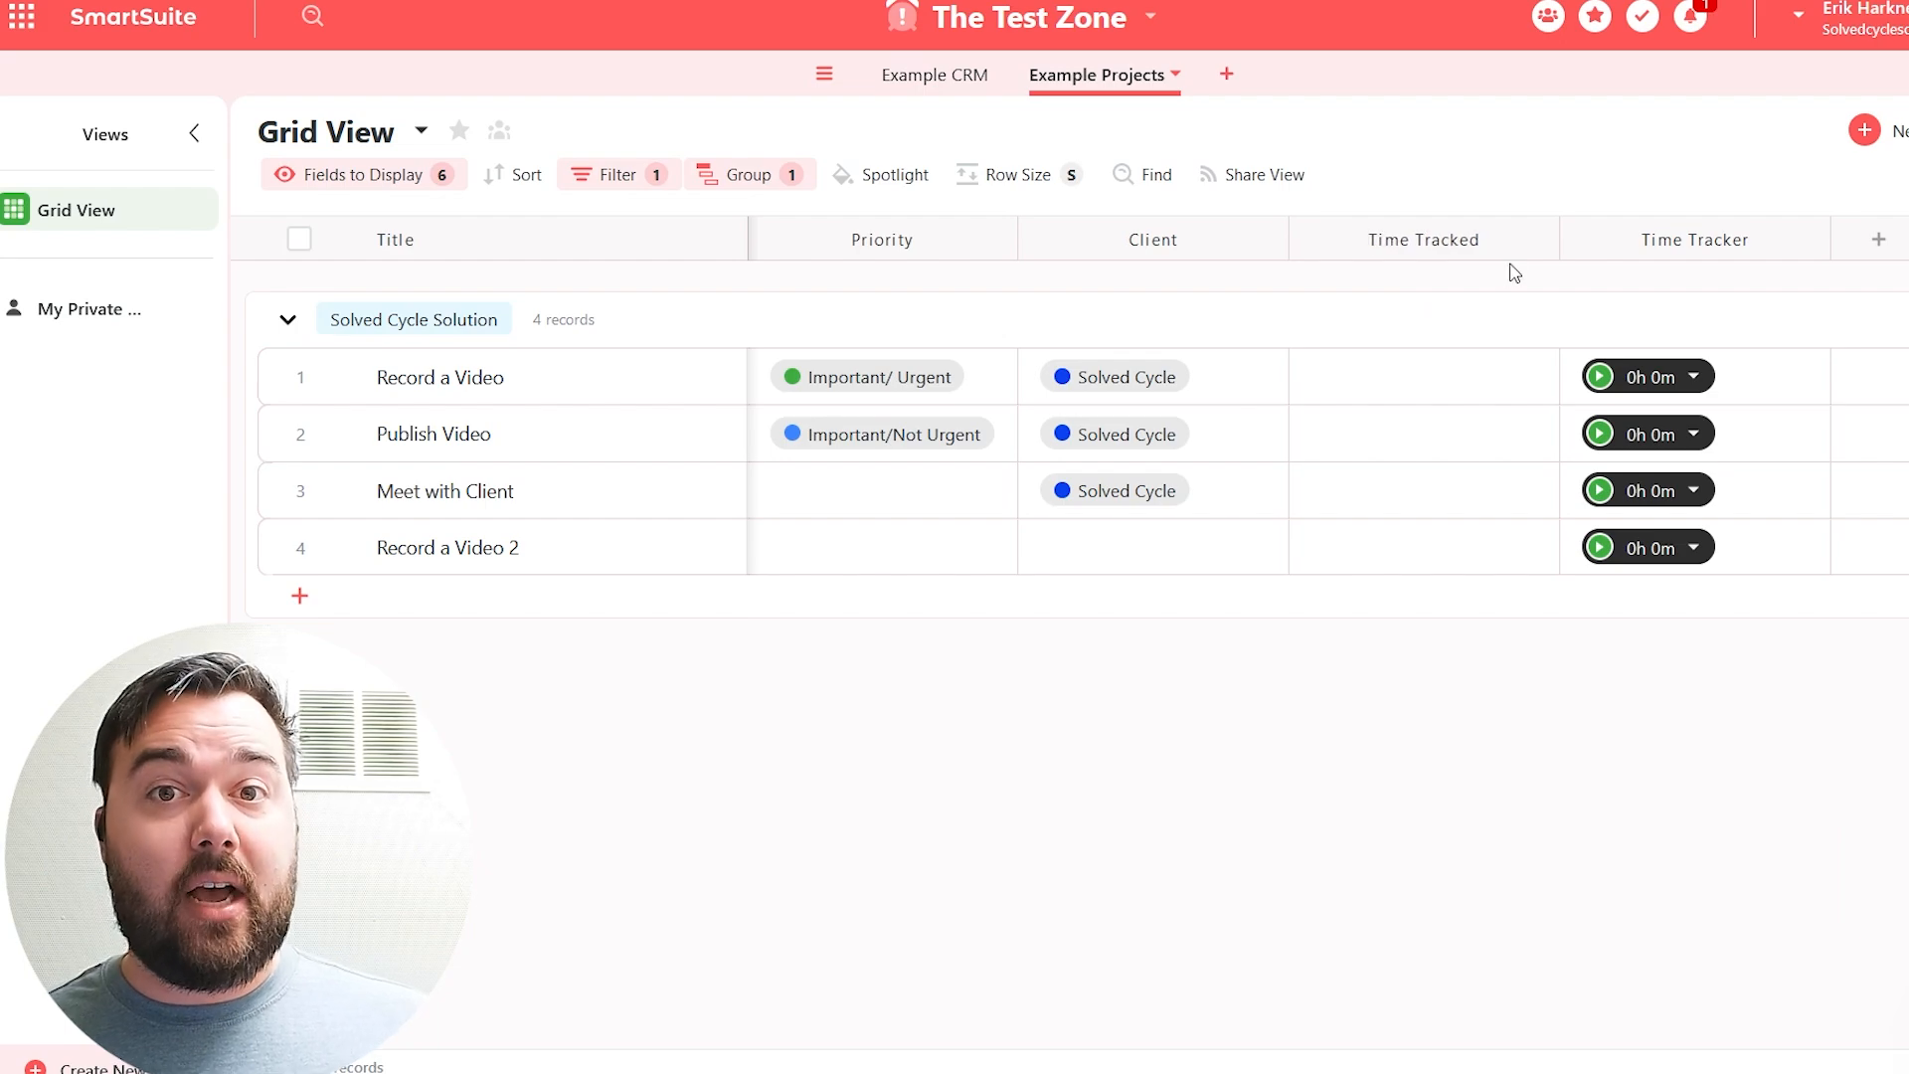
# - Enter tracked times of 35 m for Record a Video and 3m for Publish Video
pyautogui.click(1405, 376)
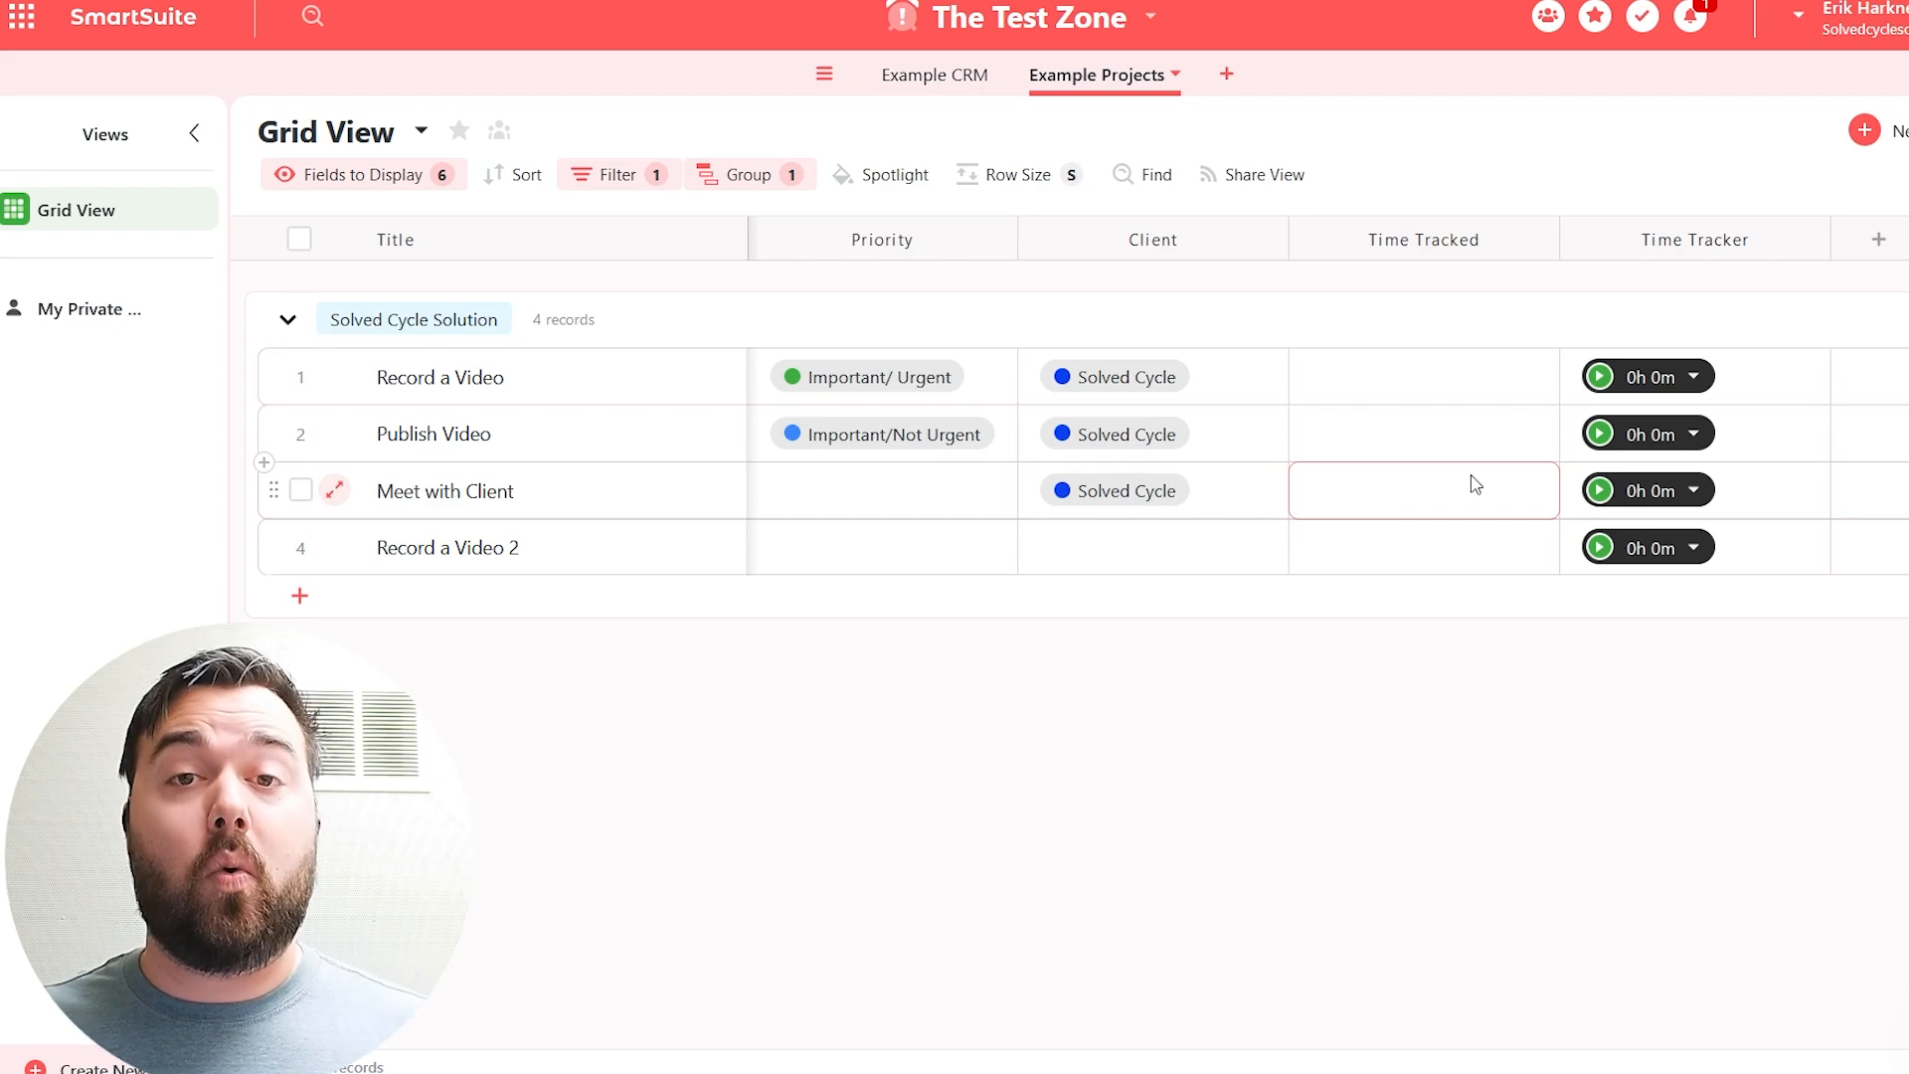
pyautogui.click(1387, 388)
pyautogui.click(1351, 375)
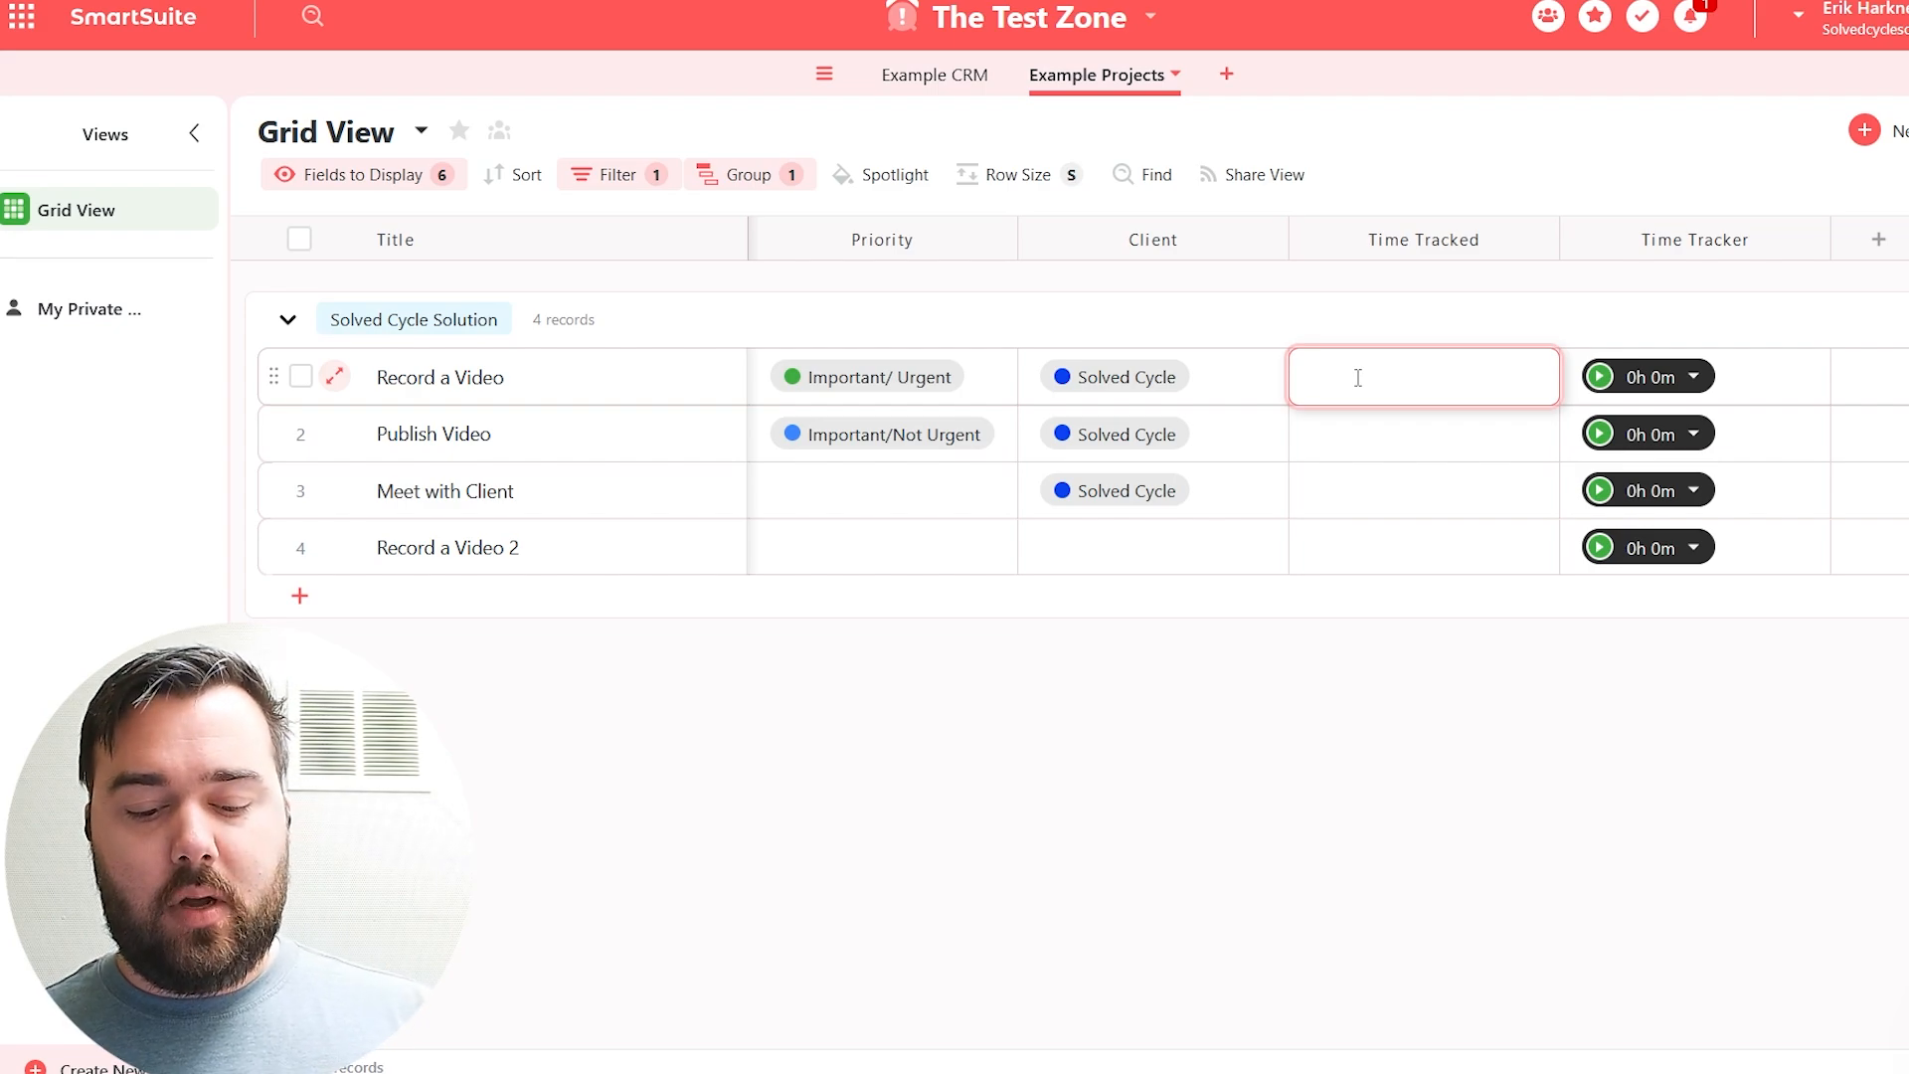
pyautogui.write('35 m')
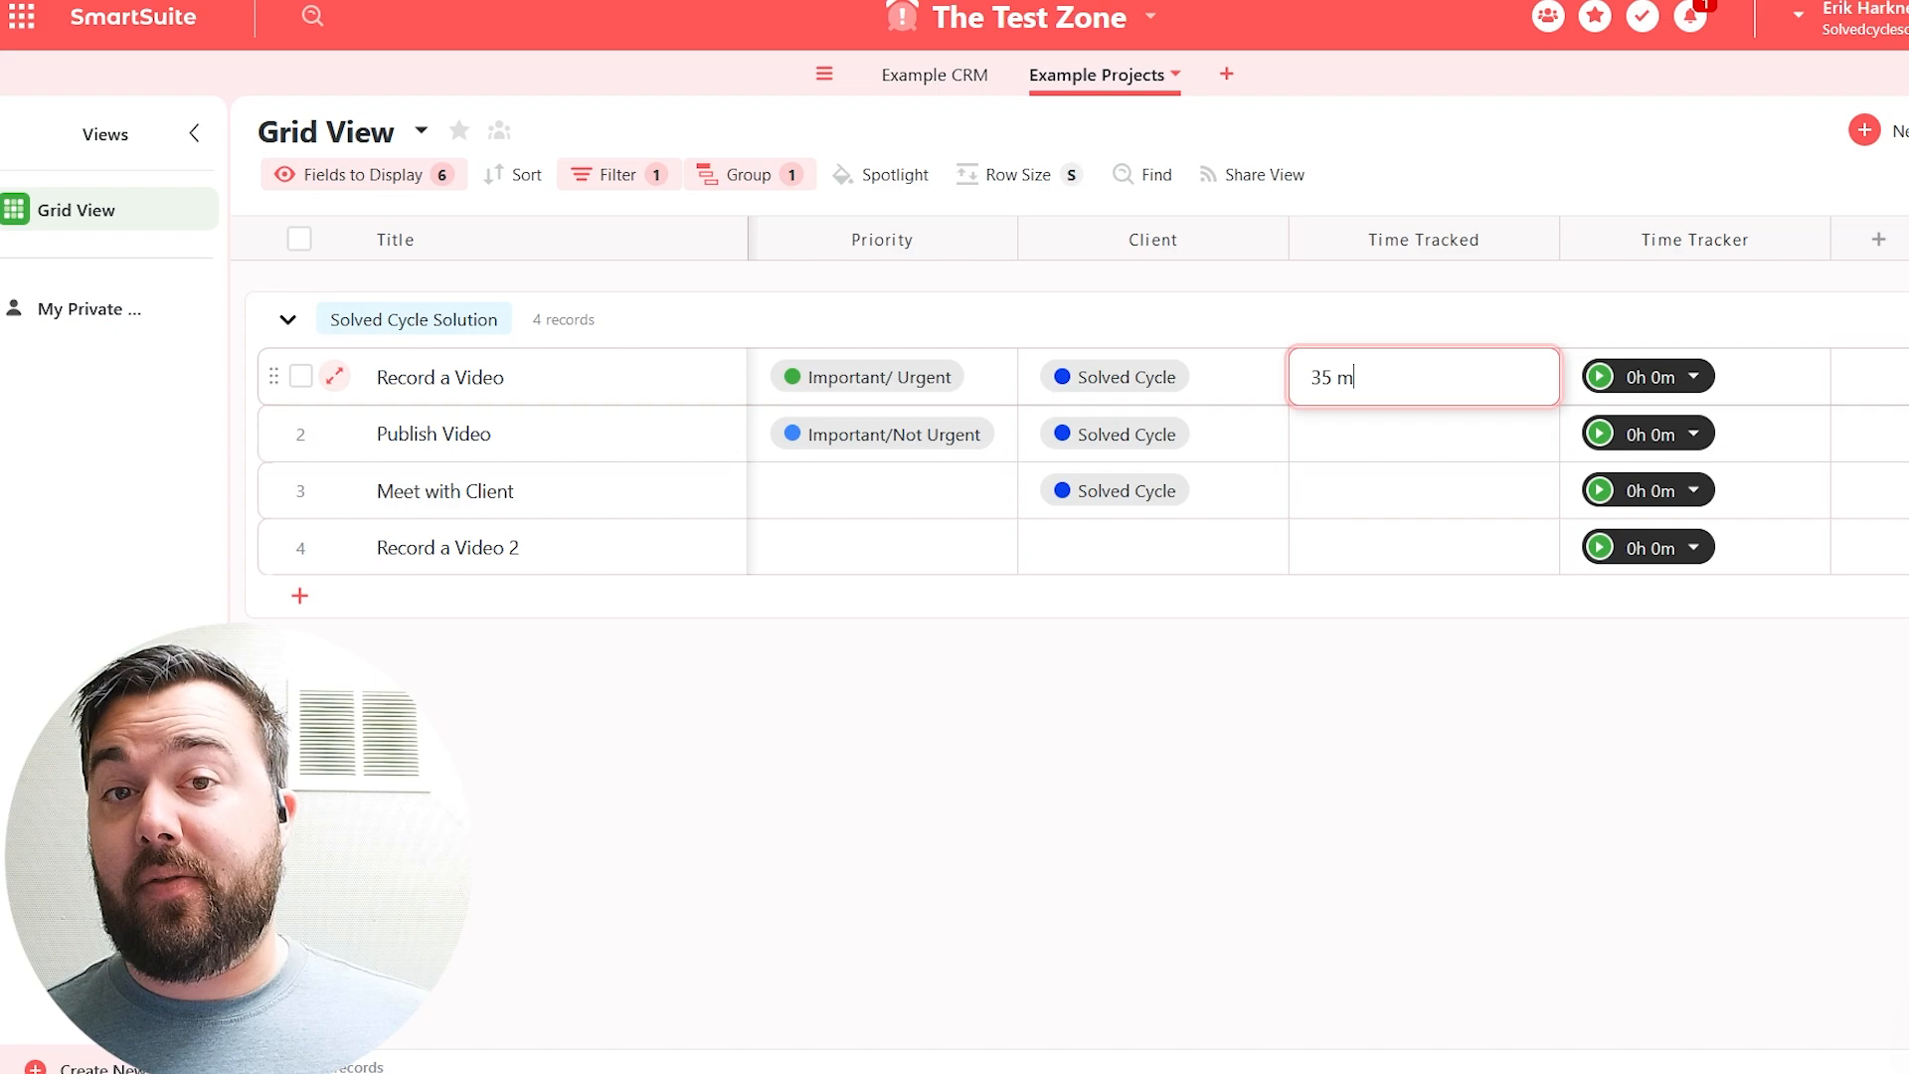
pyautogui.press('Return')
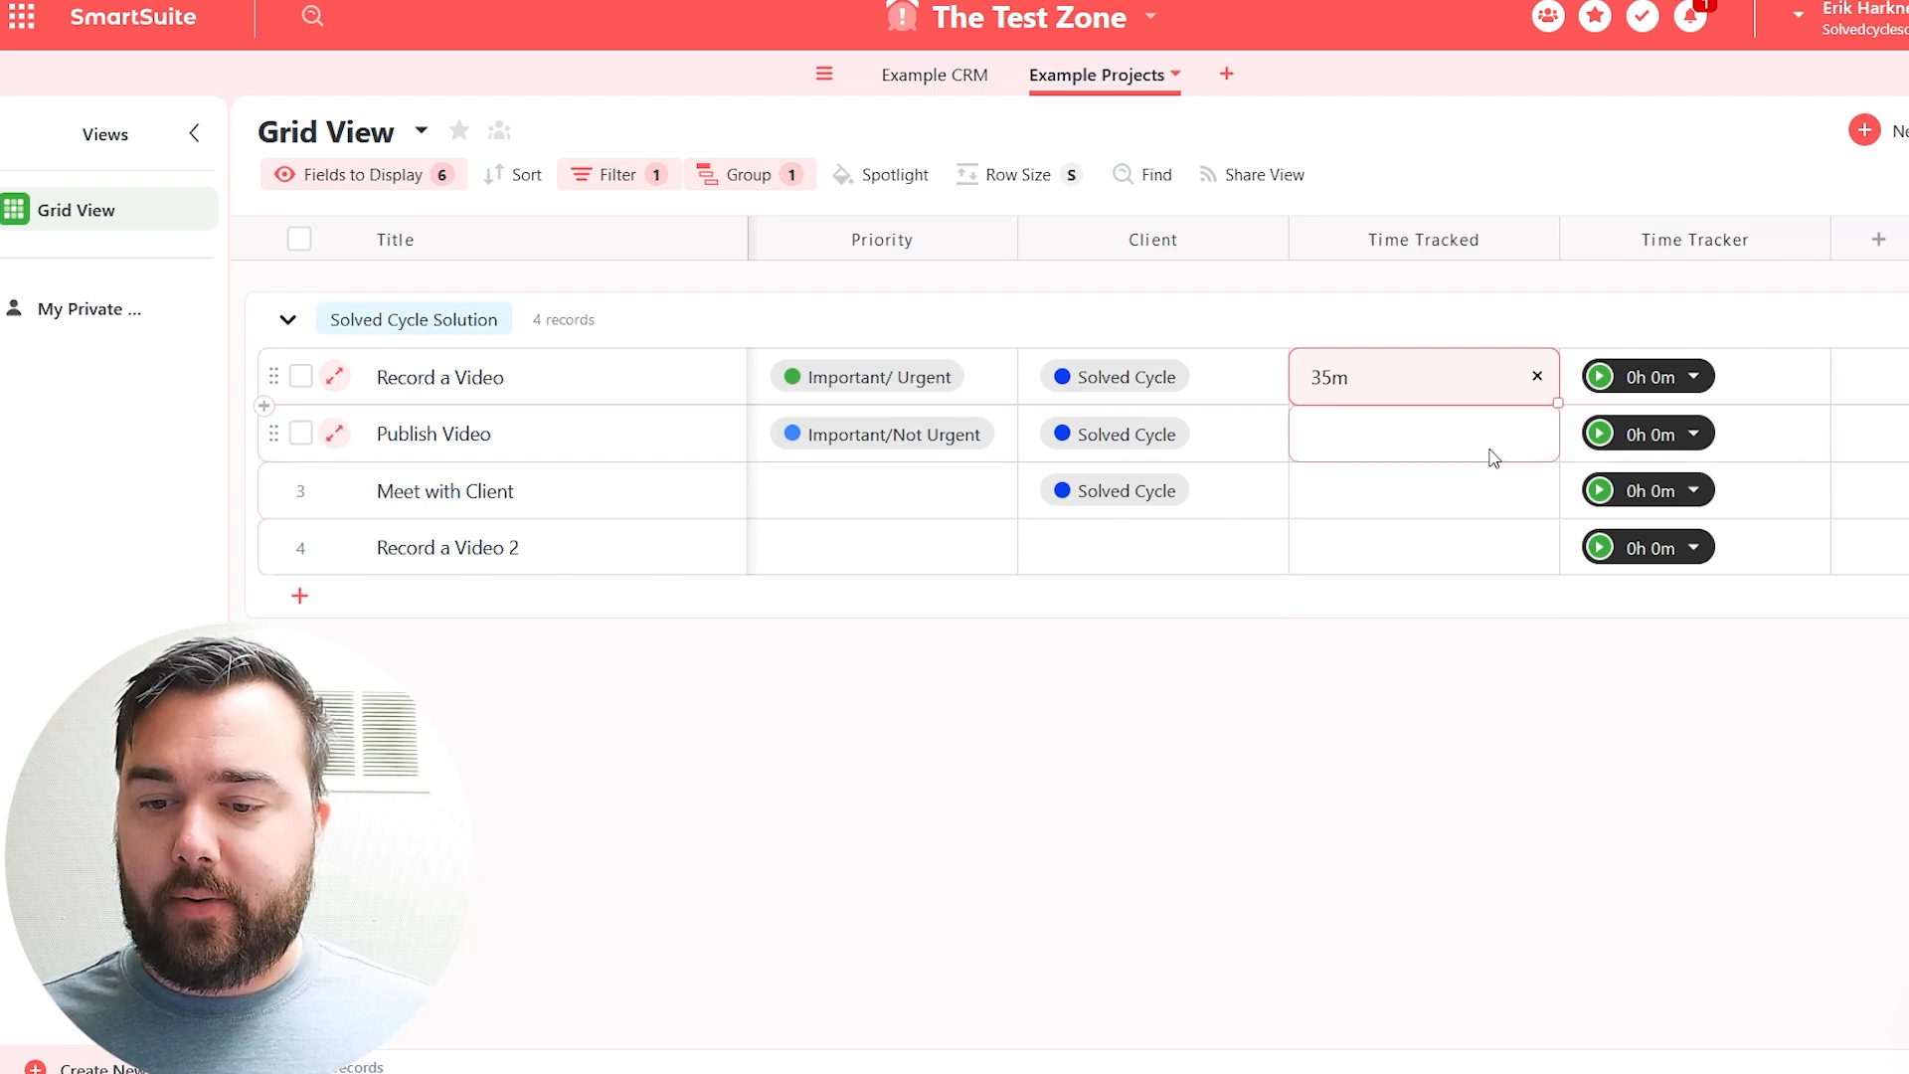
pyautogui.click(1342, 445)
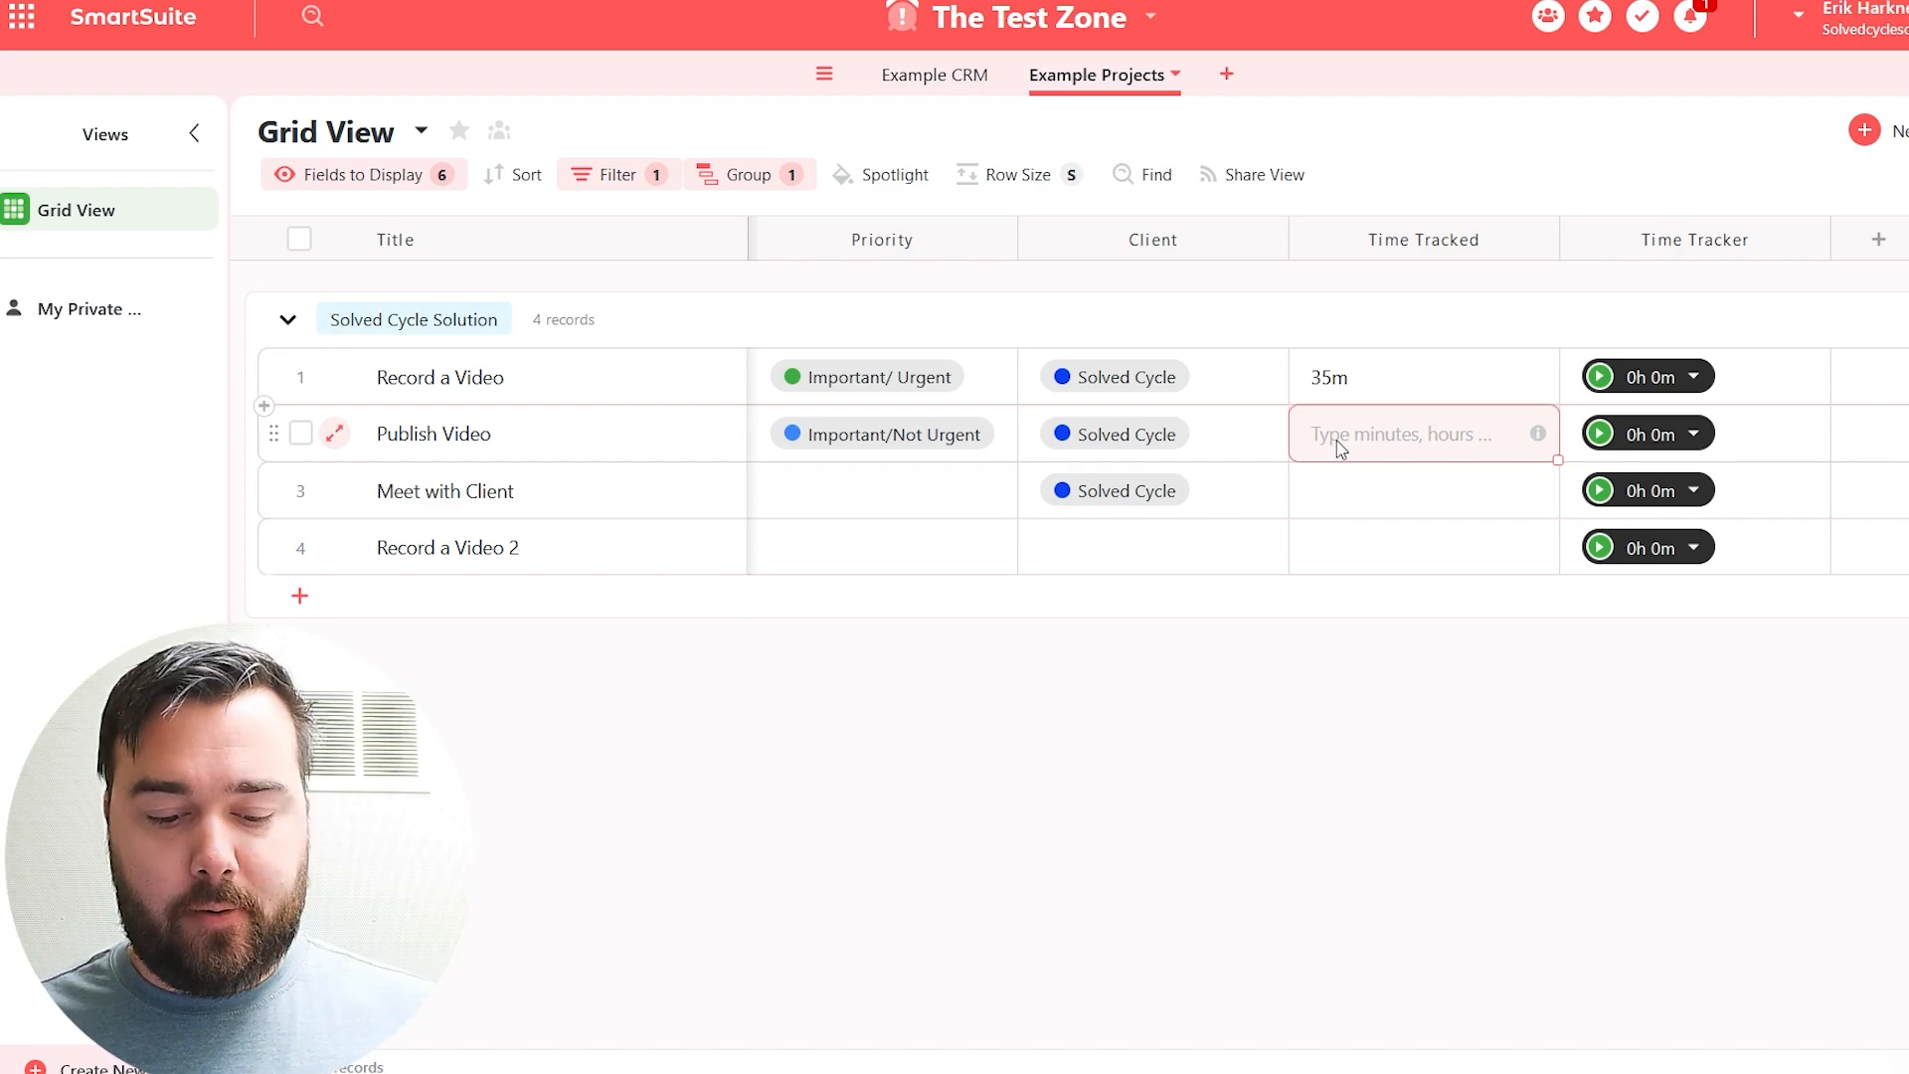
pyautogui.write('3m')
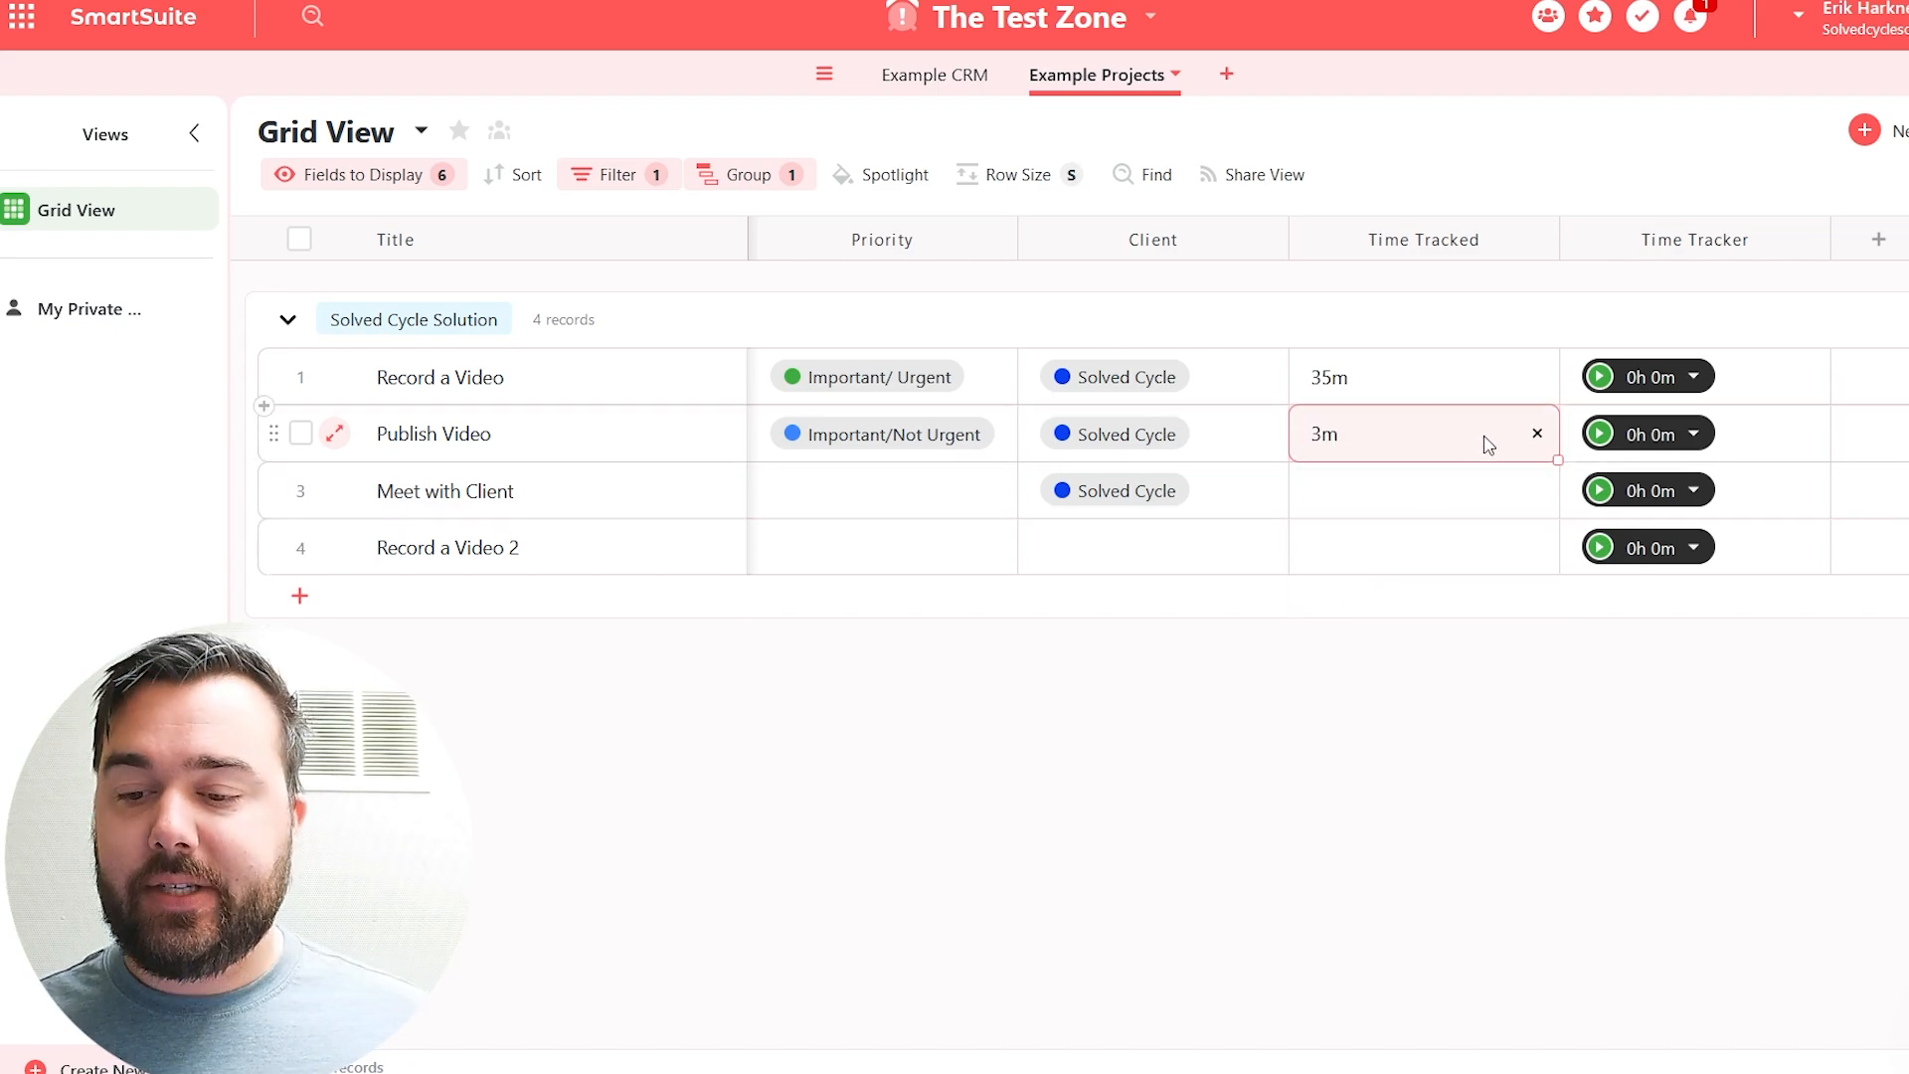
# - Set the Time Tracked value of the Record a Video task to 3h
pyautogui.click(1410, 373)
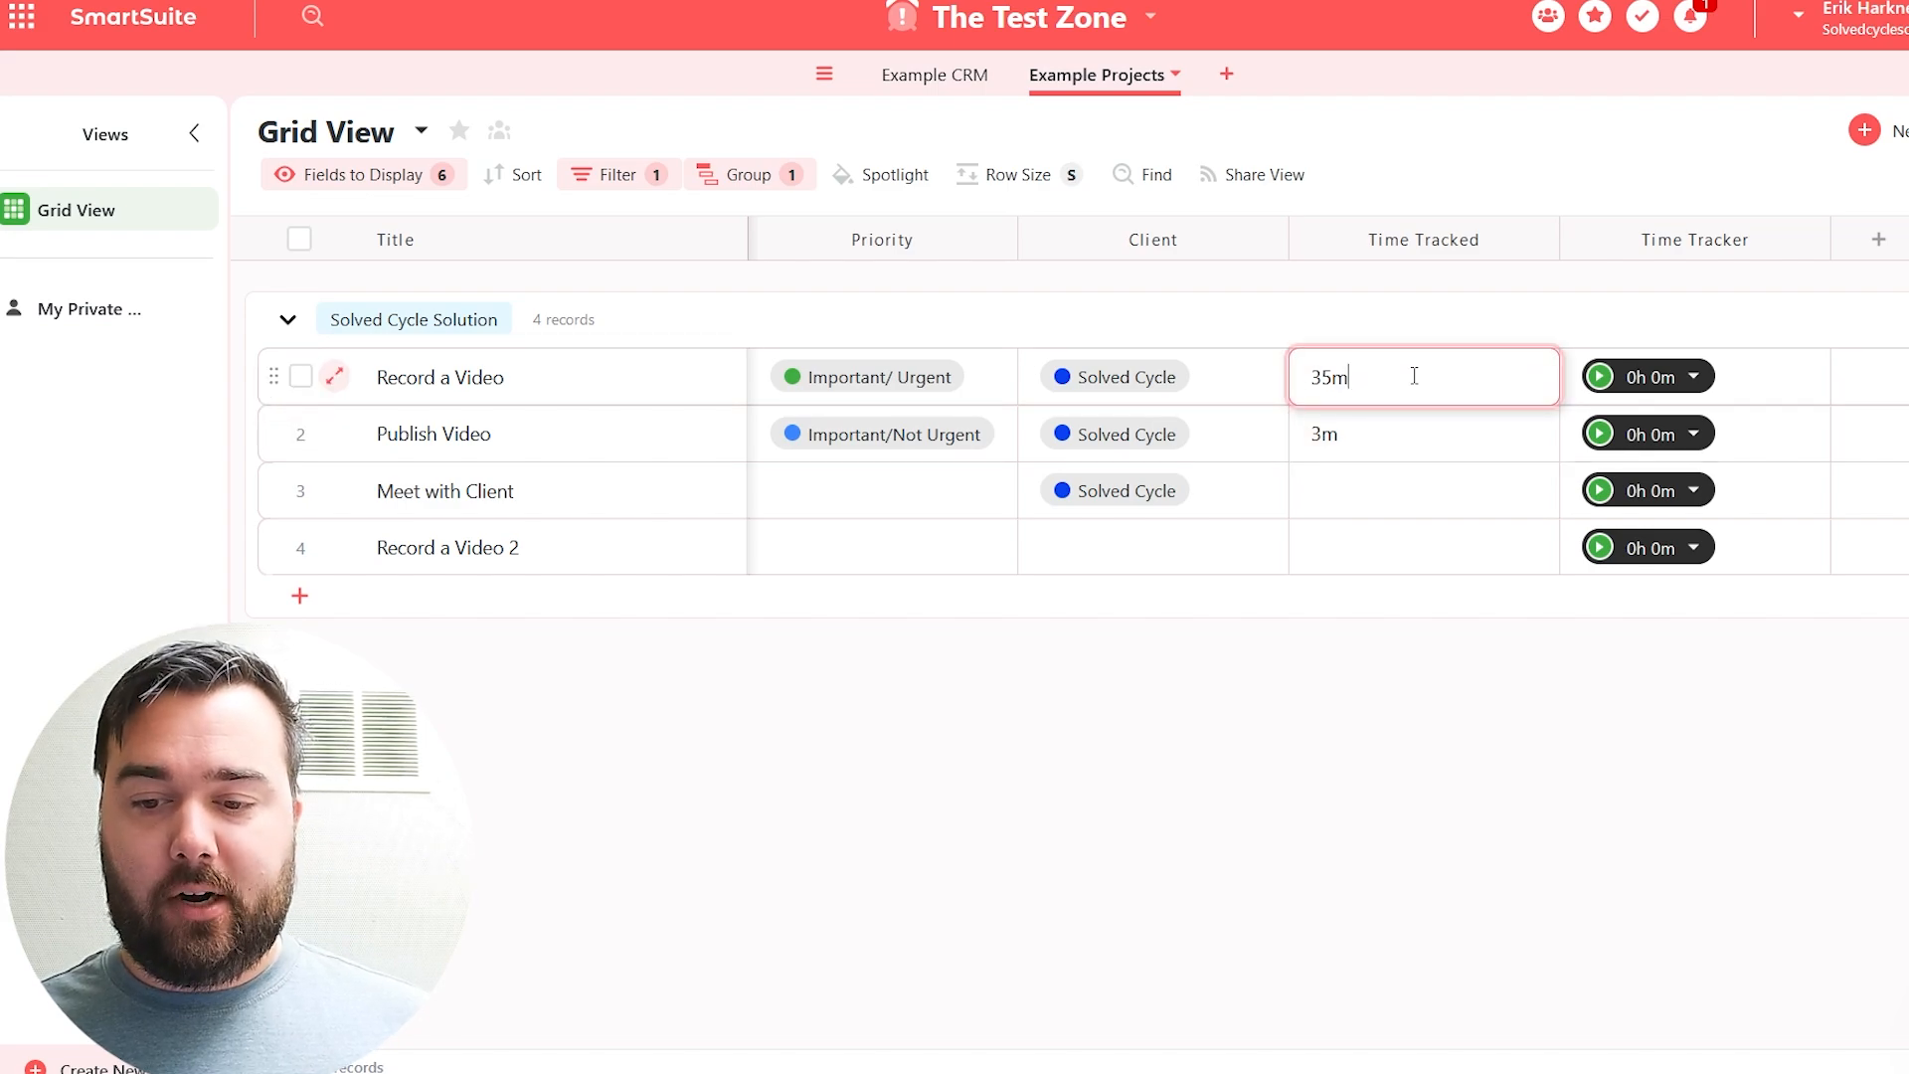
pyautogui.doubleClick(1414, 376)
pyautogui.write('3h')
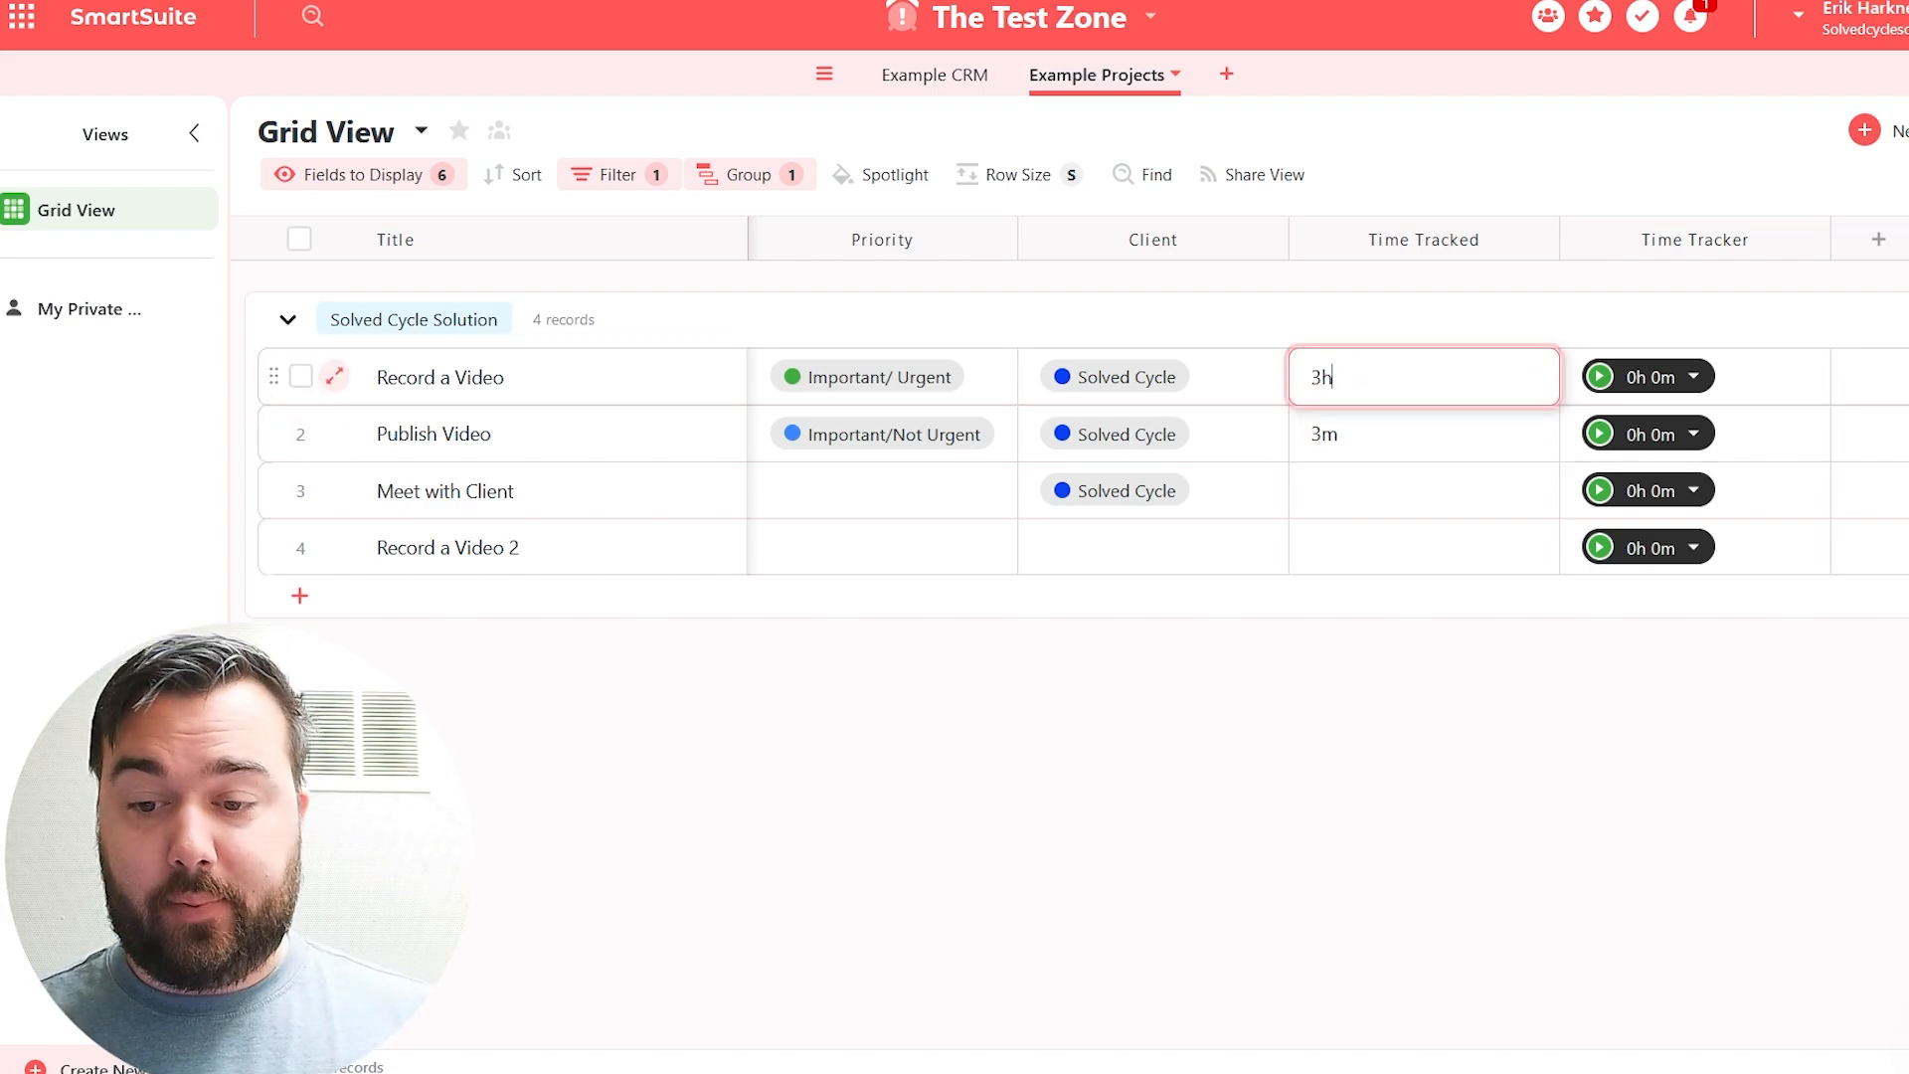
pyautogui.press('Return')
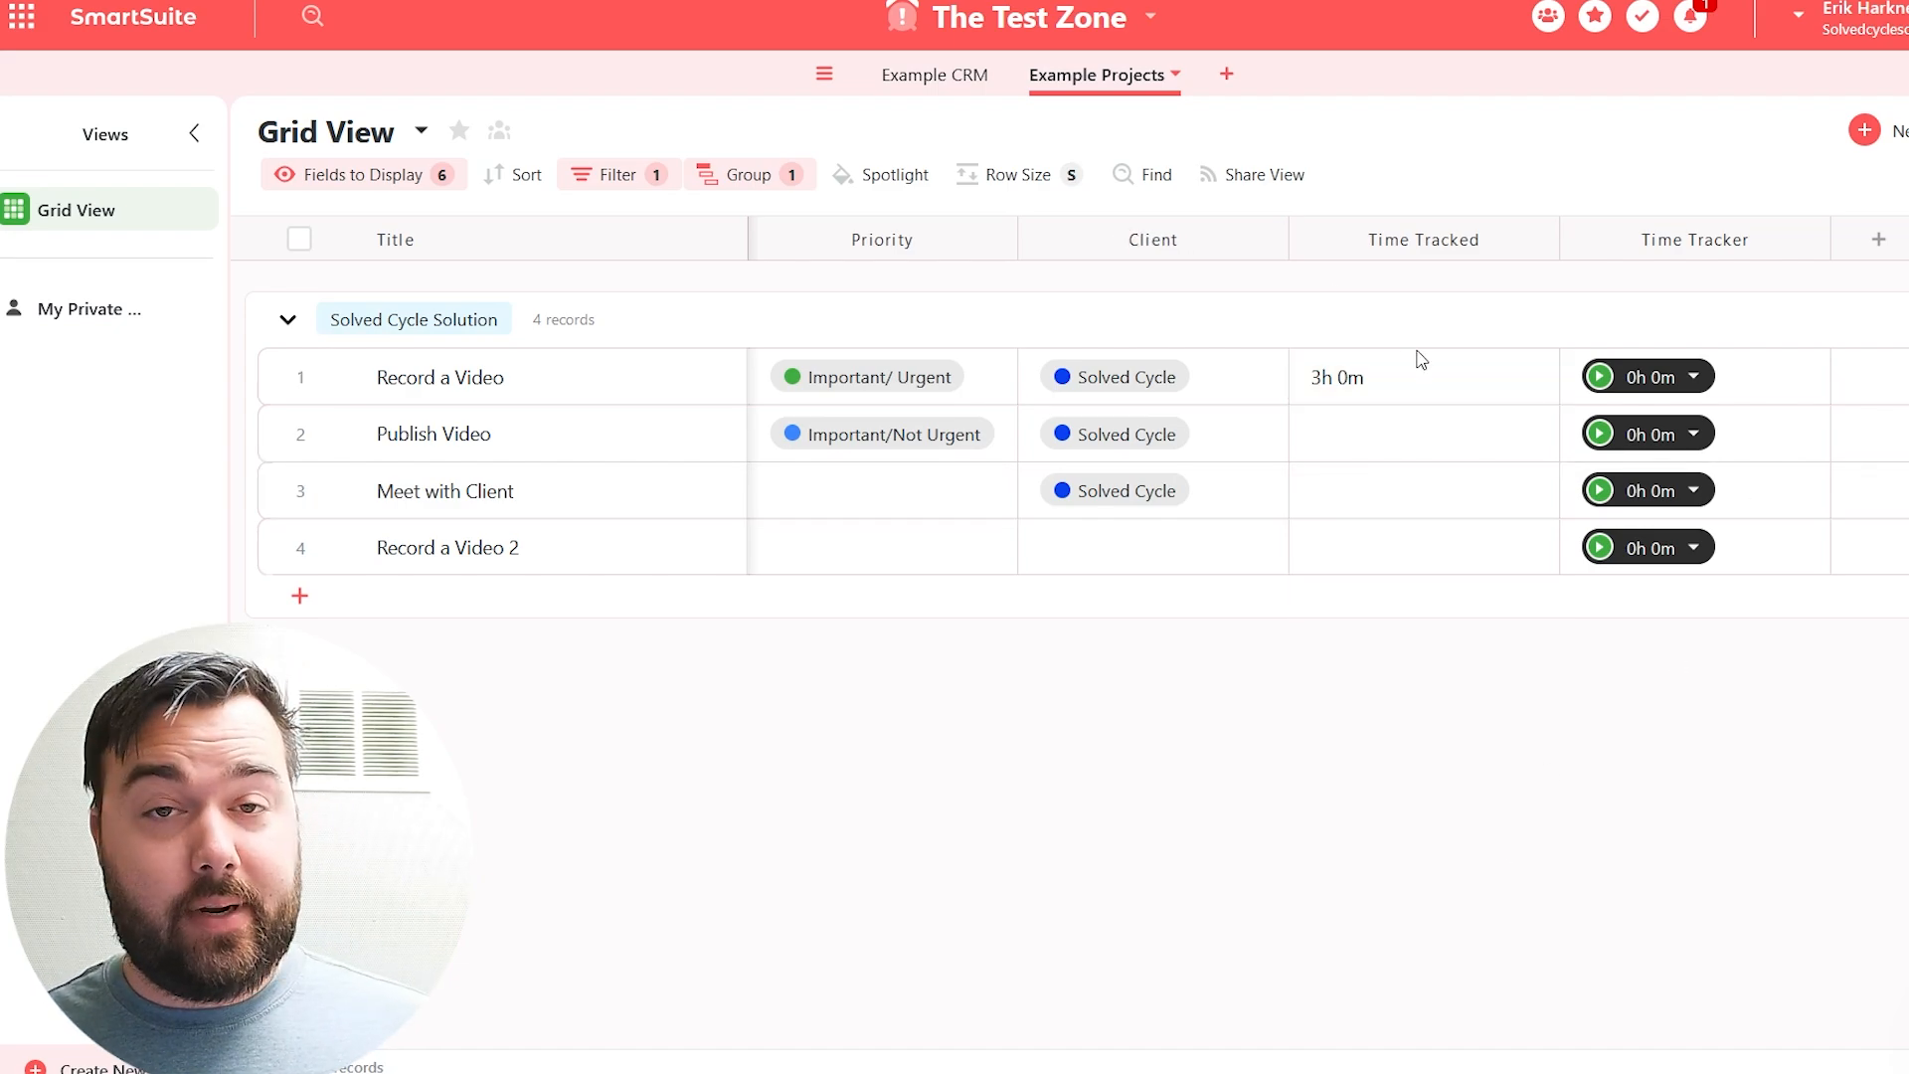
# - Set the Time Tracked value of the Publish Video task to 45m
pyautogui.click(1354, 453)
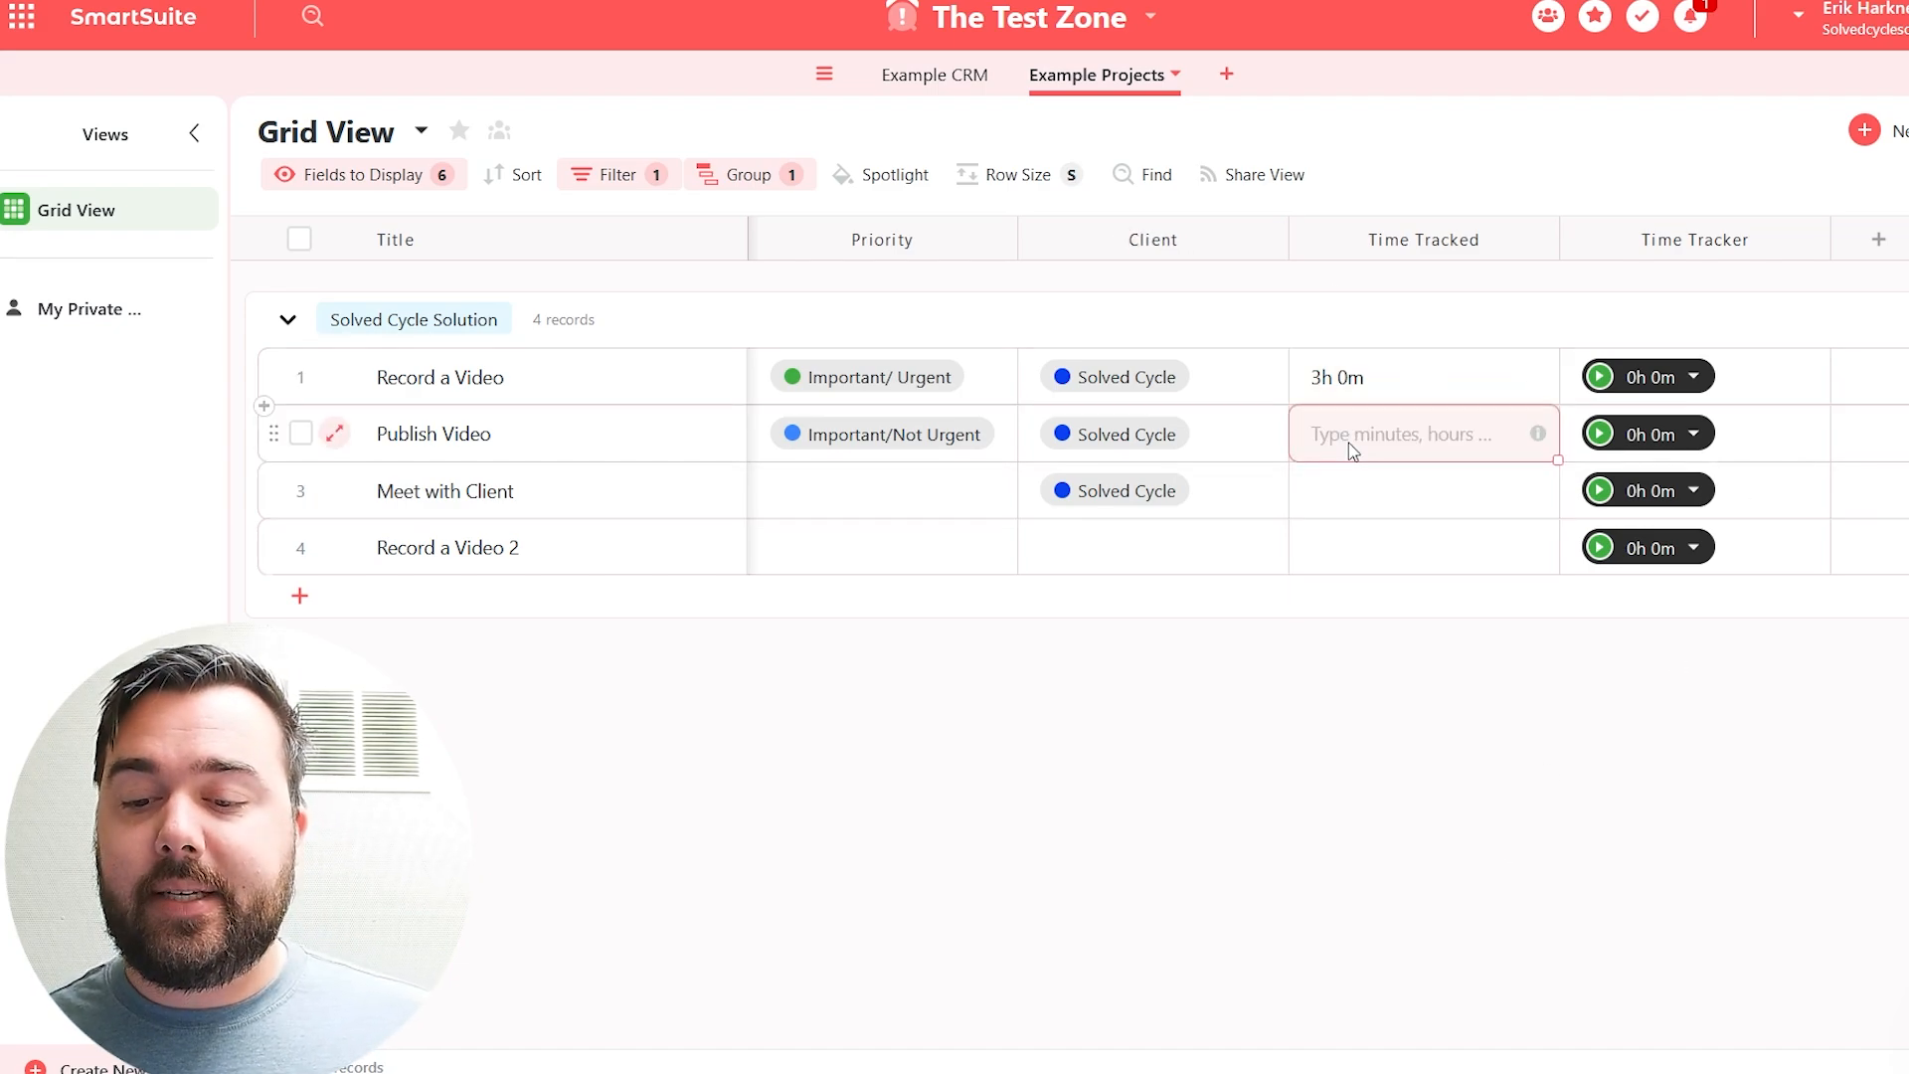
pyautogui.click(1342, 435)
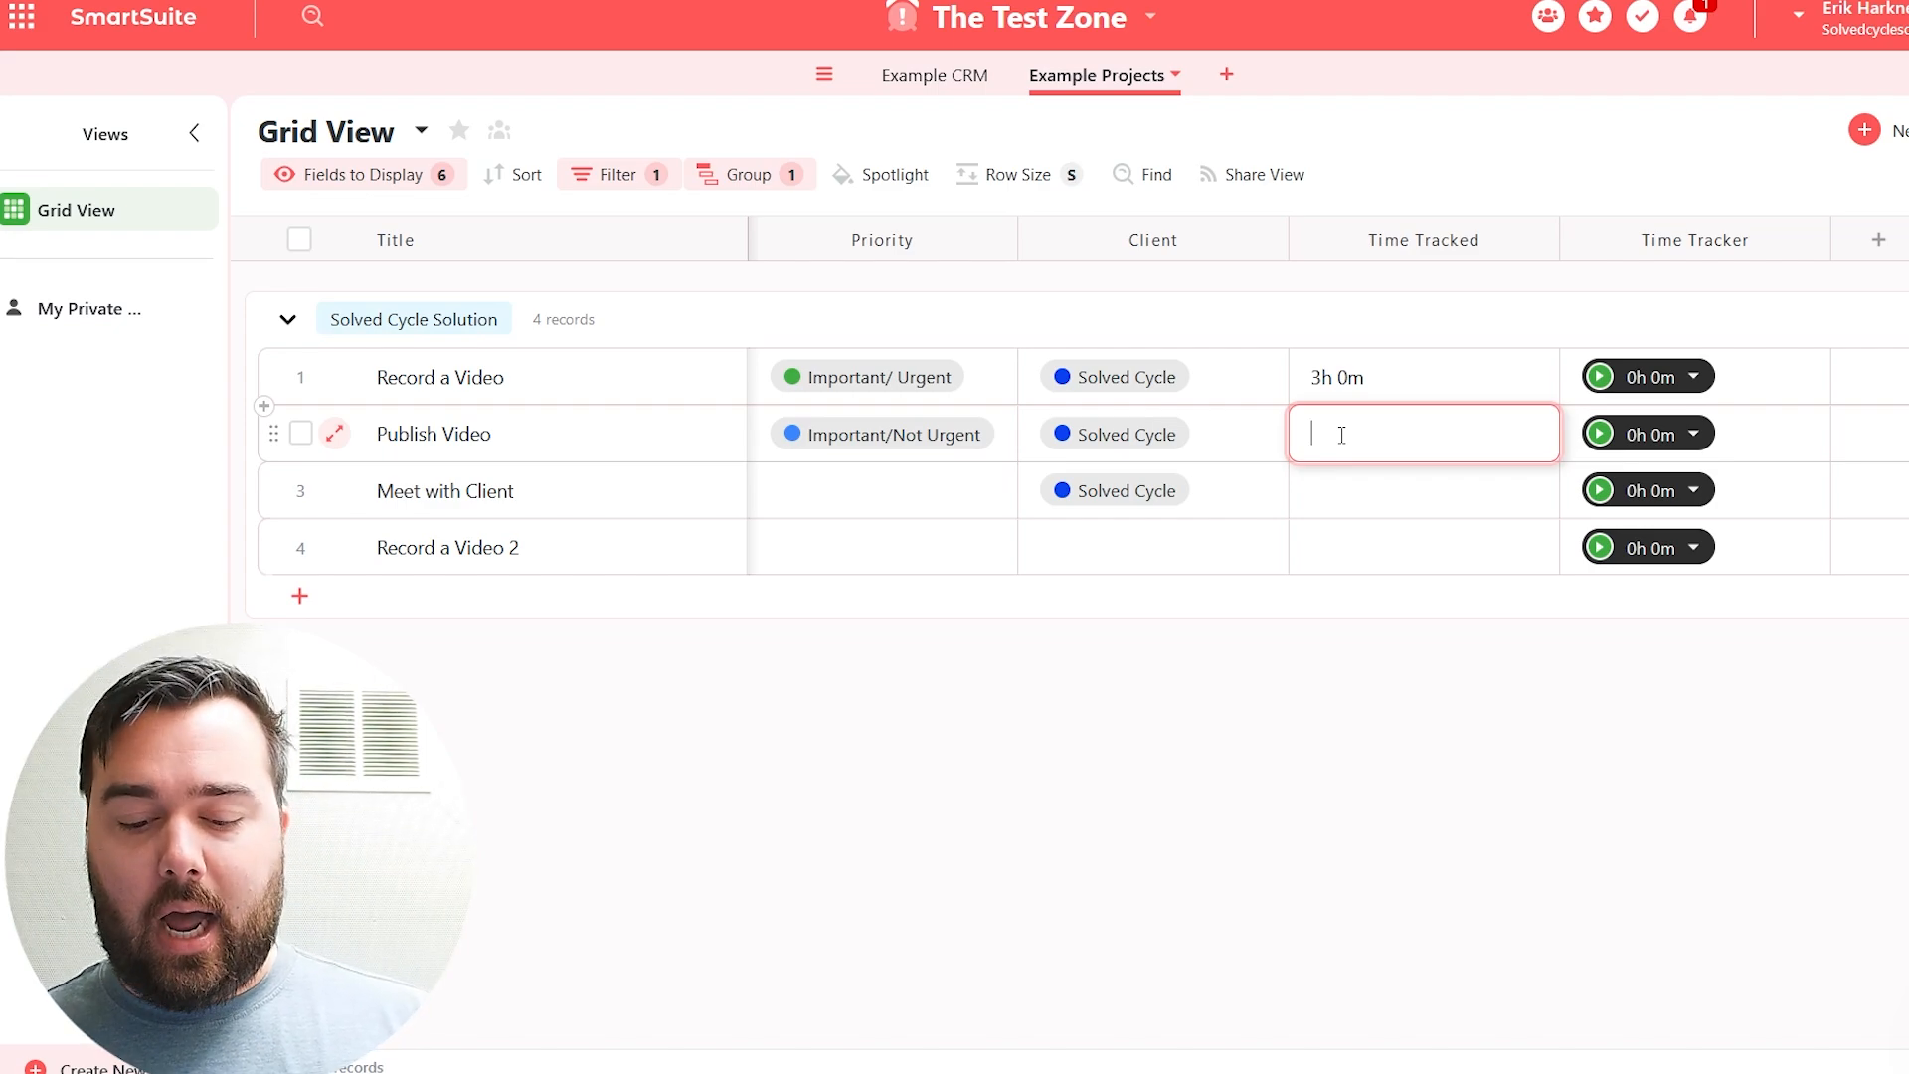
pyautogui.write('45m')
pyautogui.press('Return')
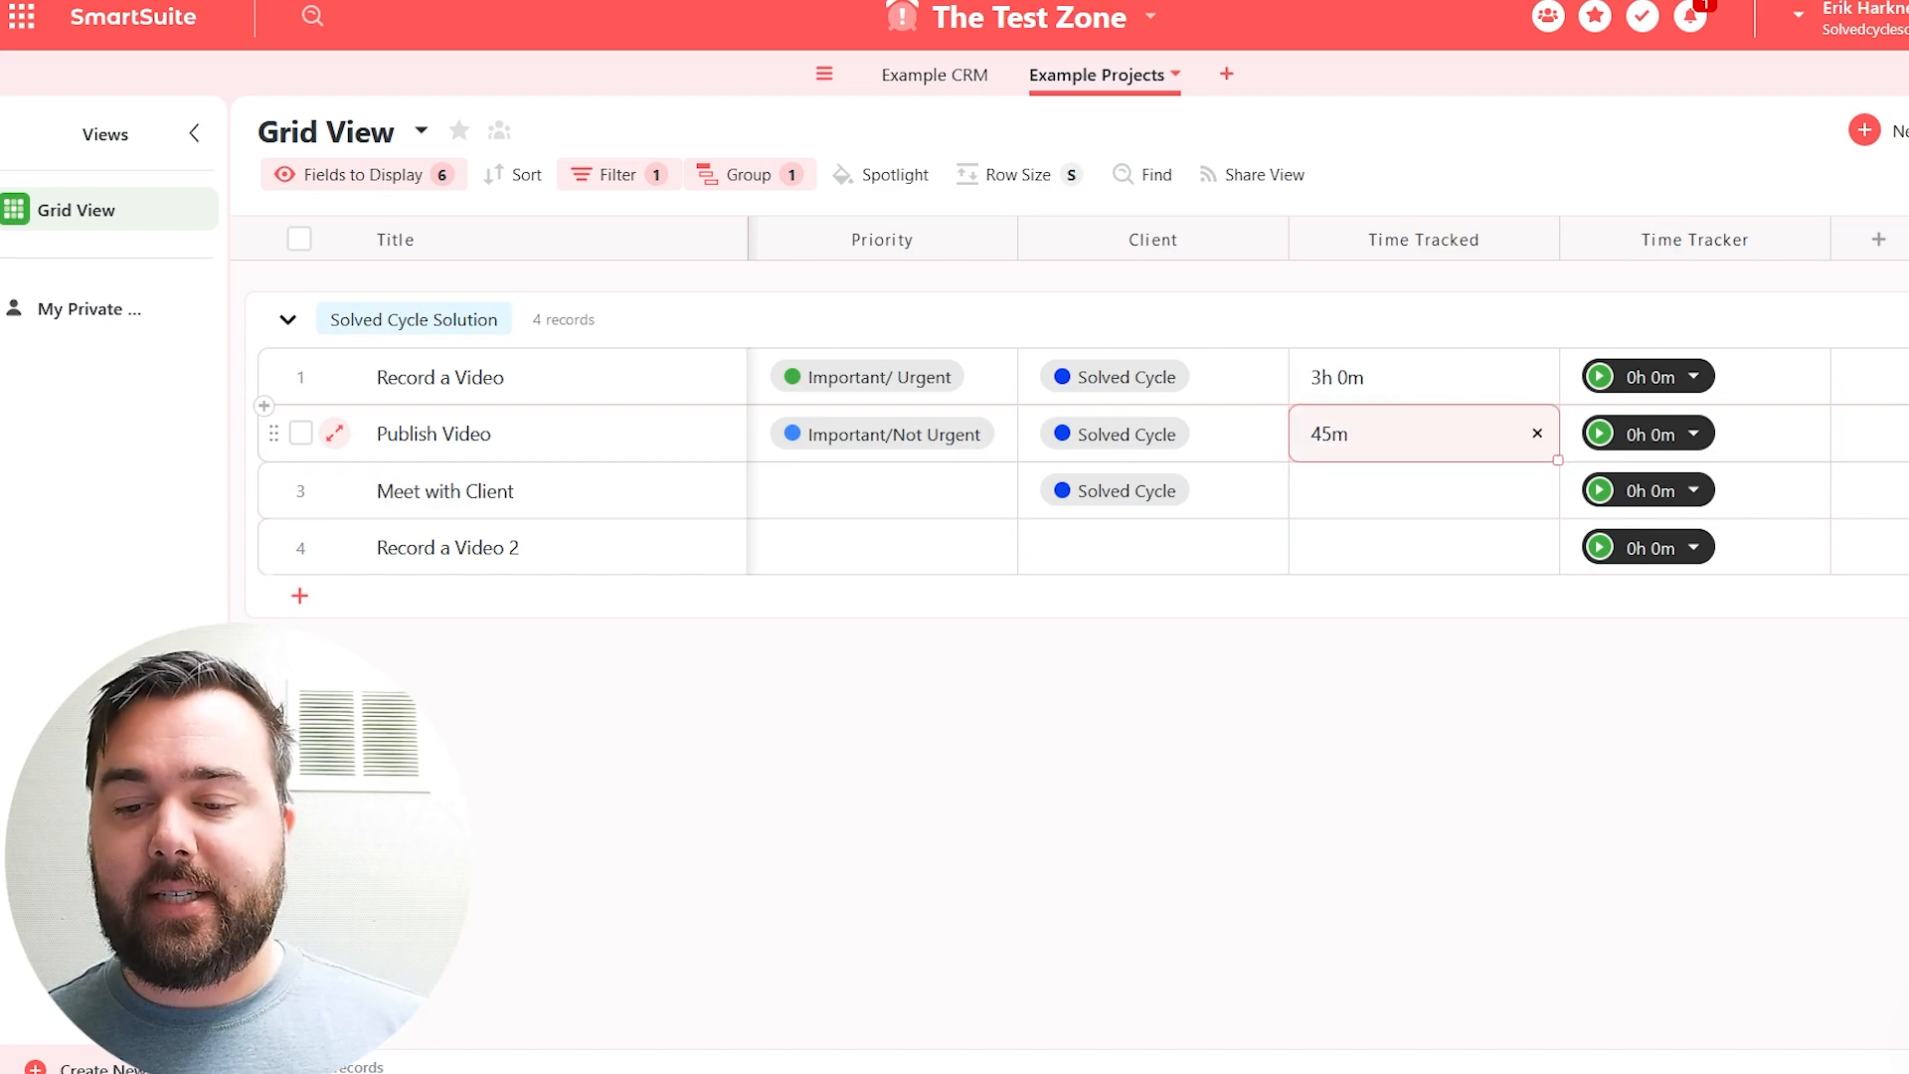
# - Set the Time Tracked value of the Meet with Client task to 90 min
pyautogui.click(1344, 504)
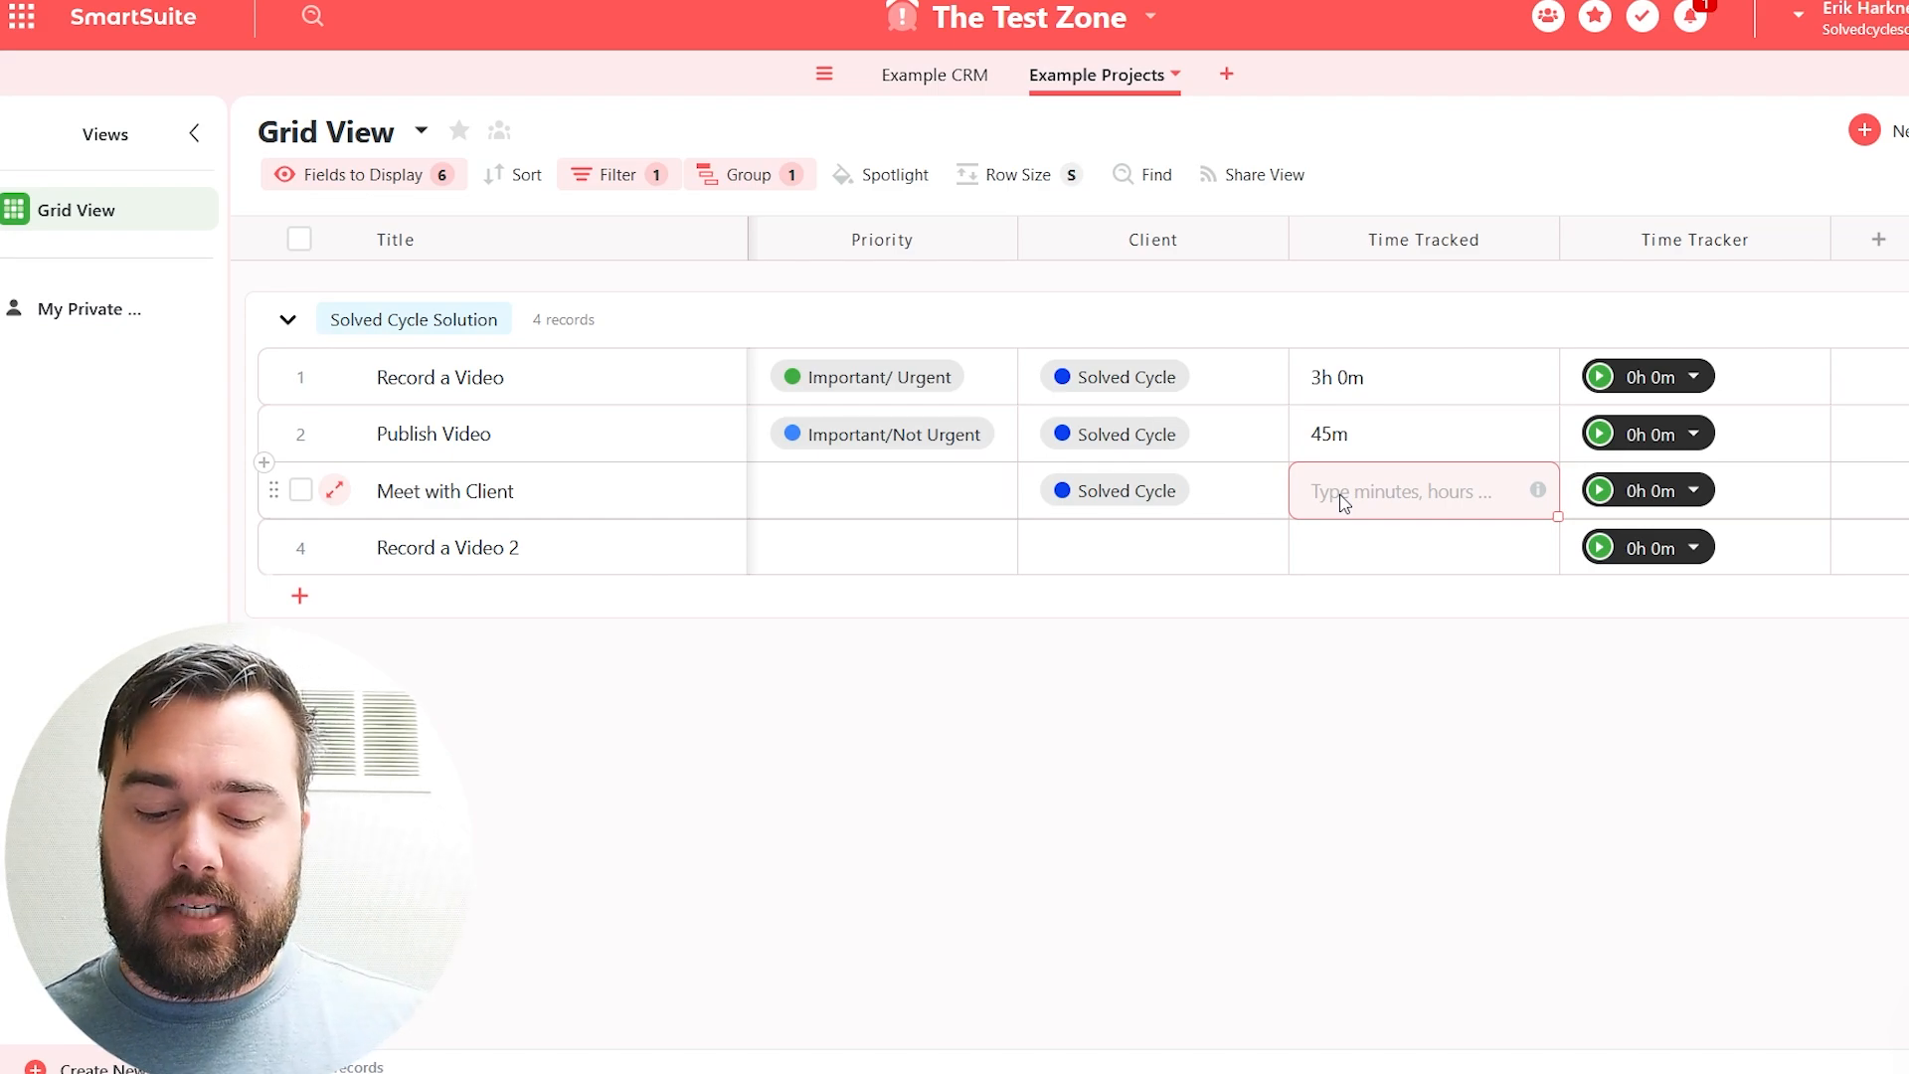
pyautogui.write('90 min')
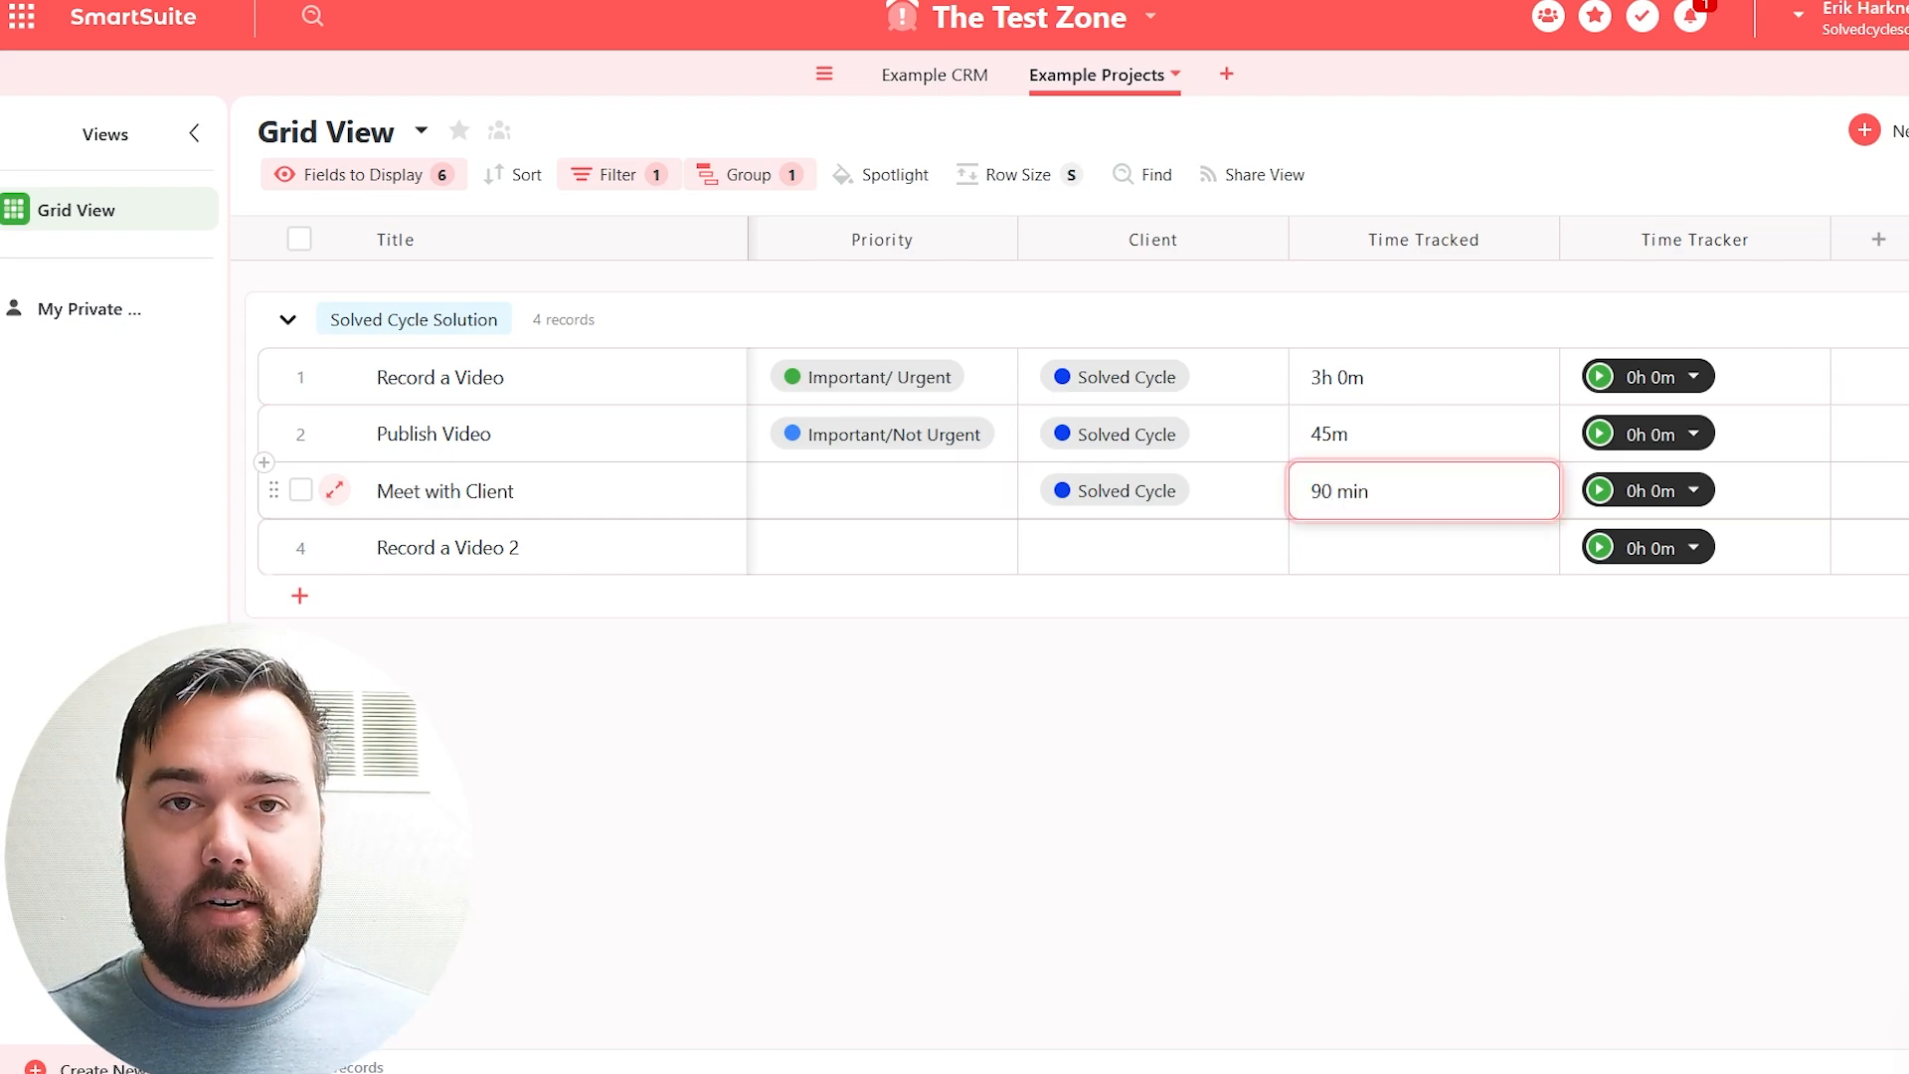
pyautogui.press('Return')
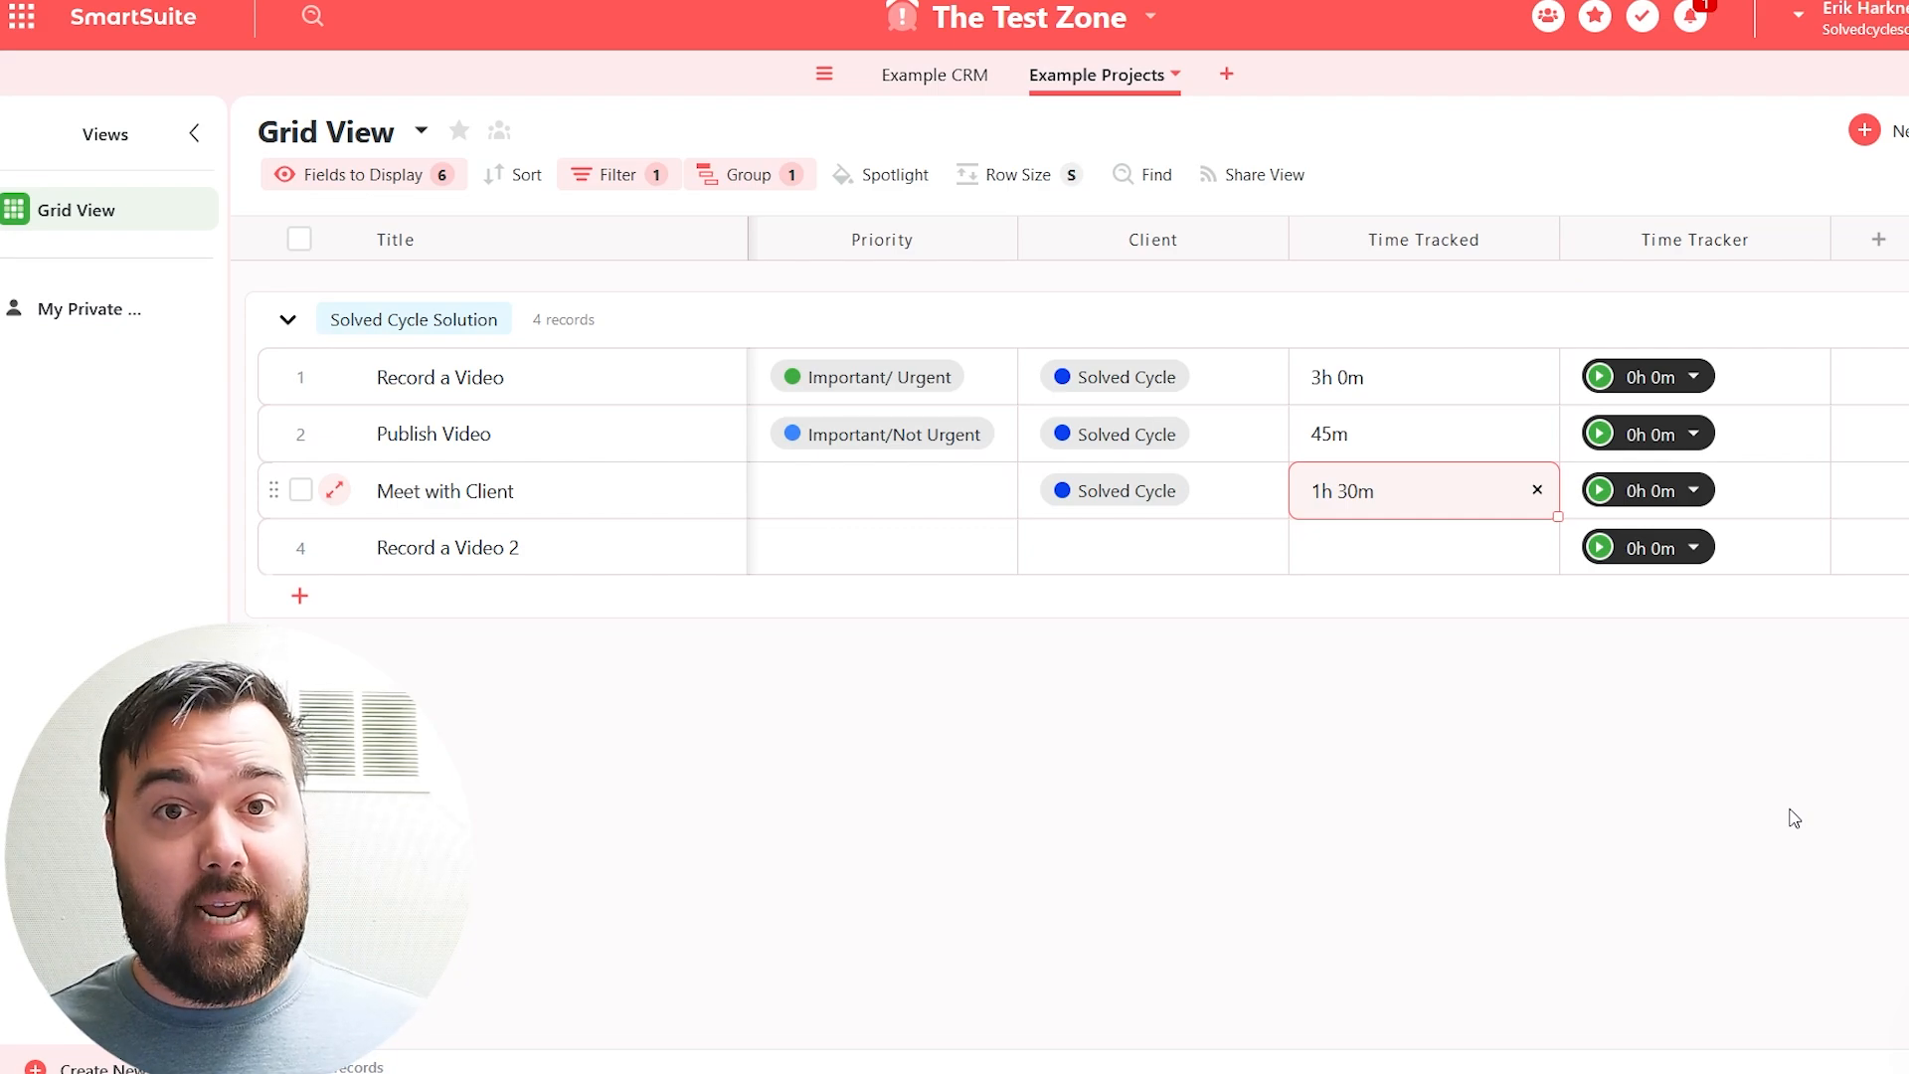
# - Set the Time Tracked value of the Record a Video 2 task to 1 h 30 min
pyautogui.click(1369, 552)
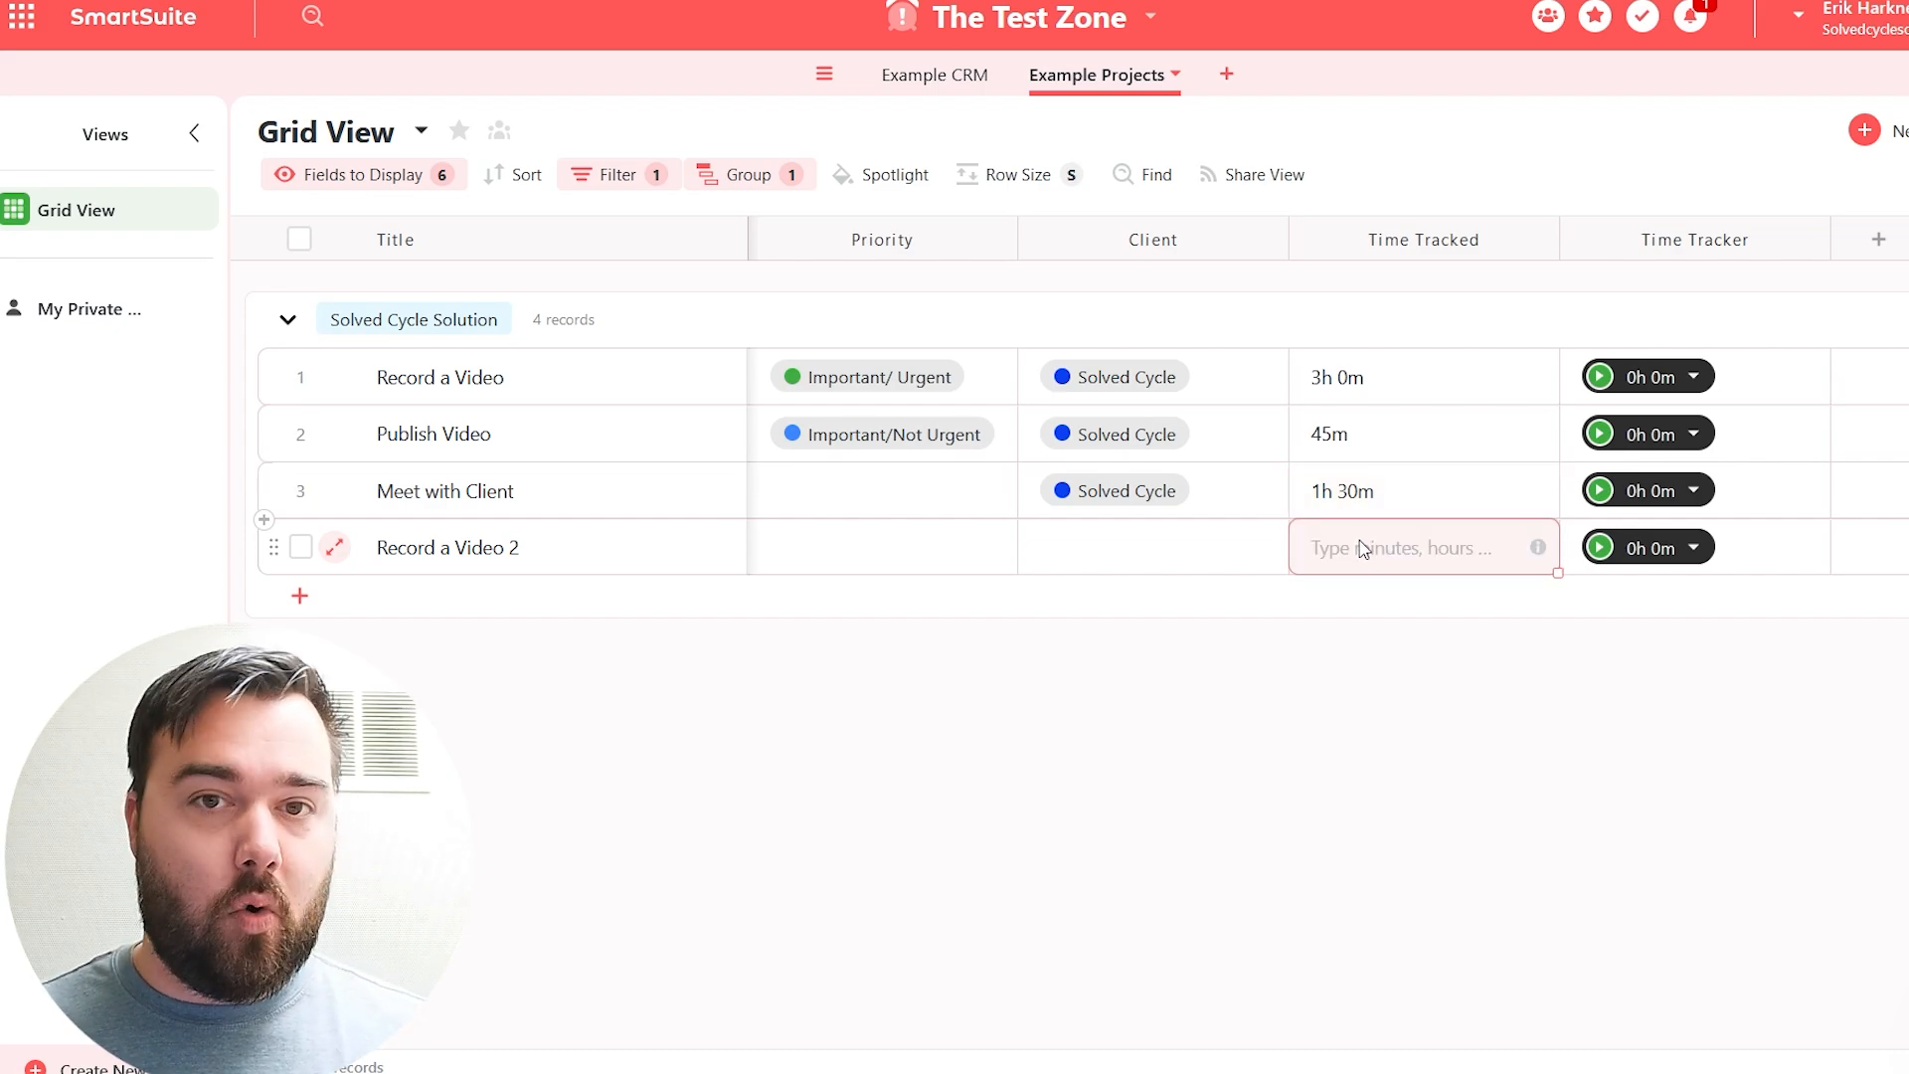
pyautogui.click(1362, 549)
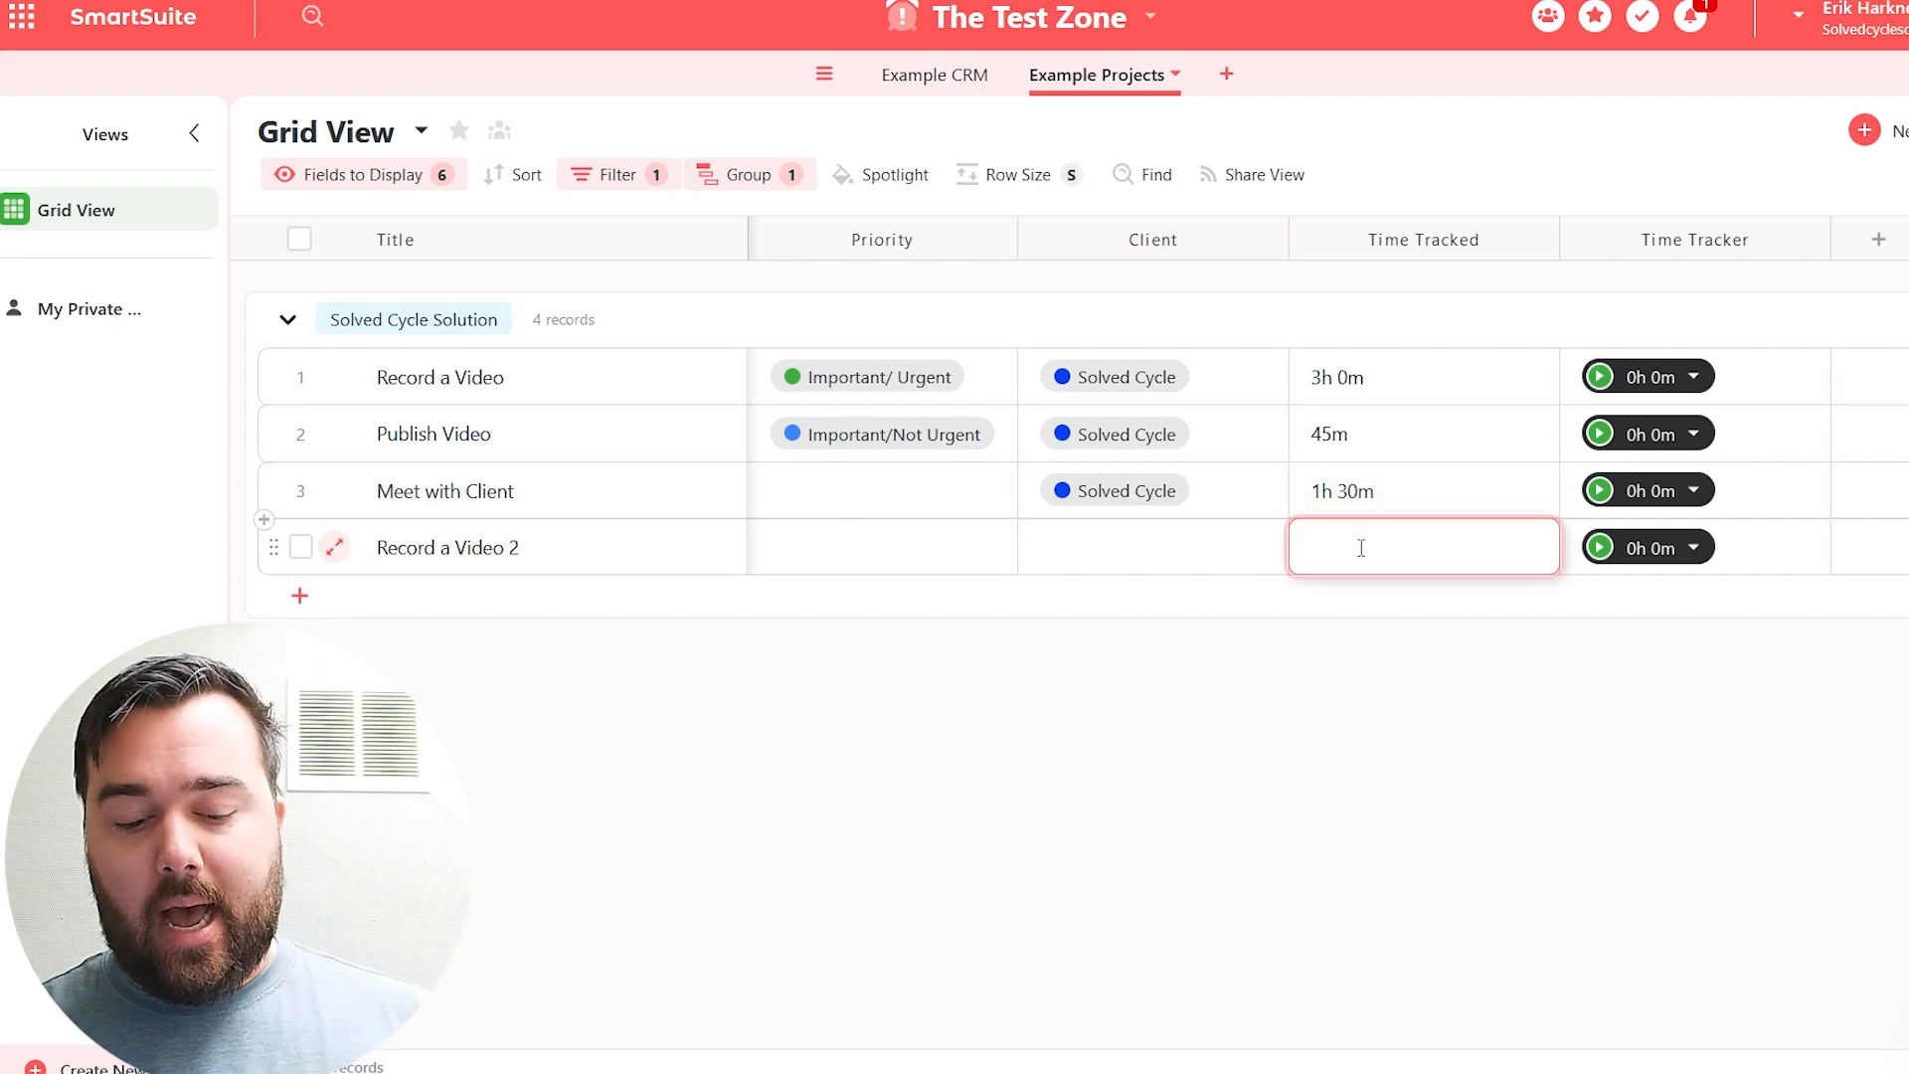
pyautogui.write('1')
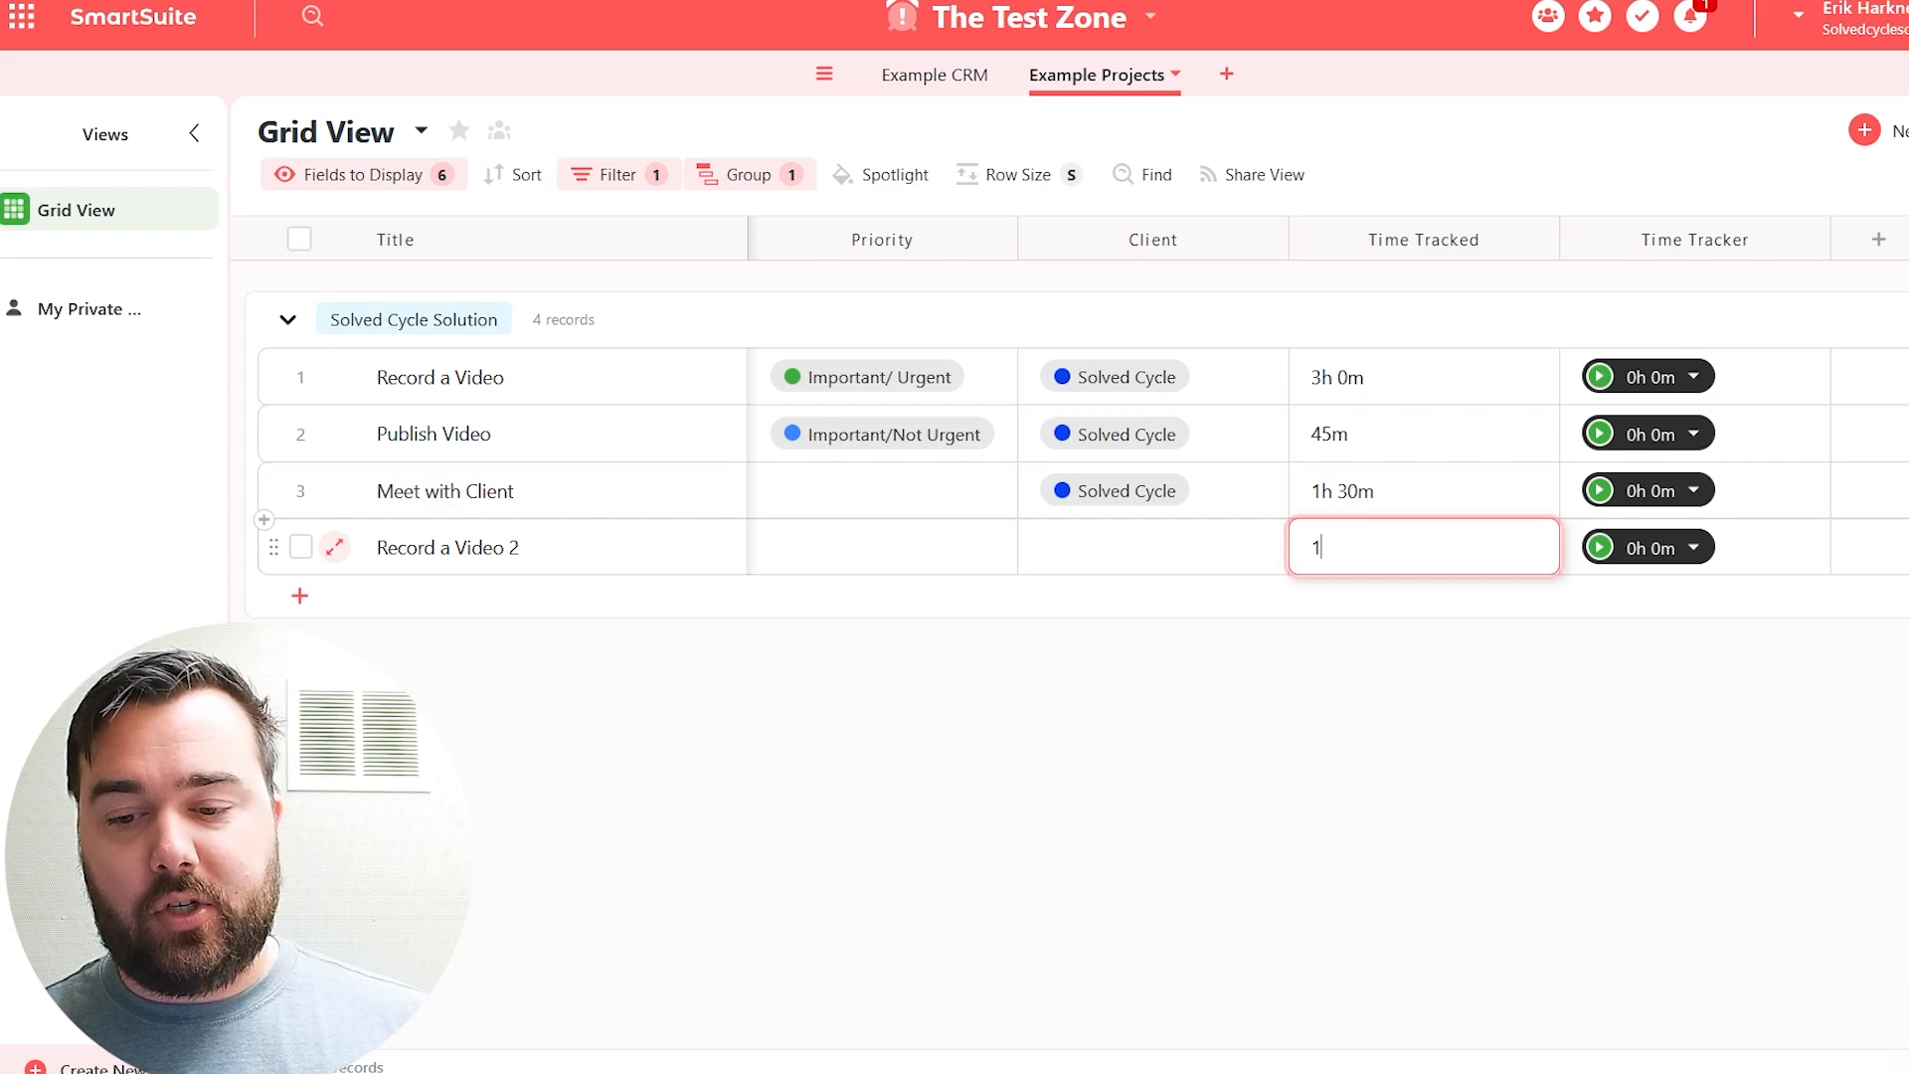
pyautogui.write('5')
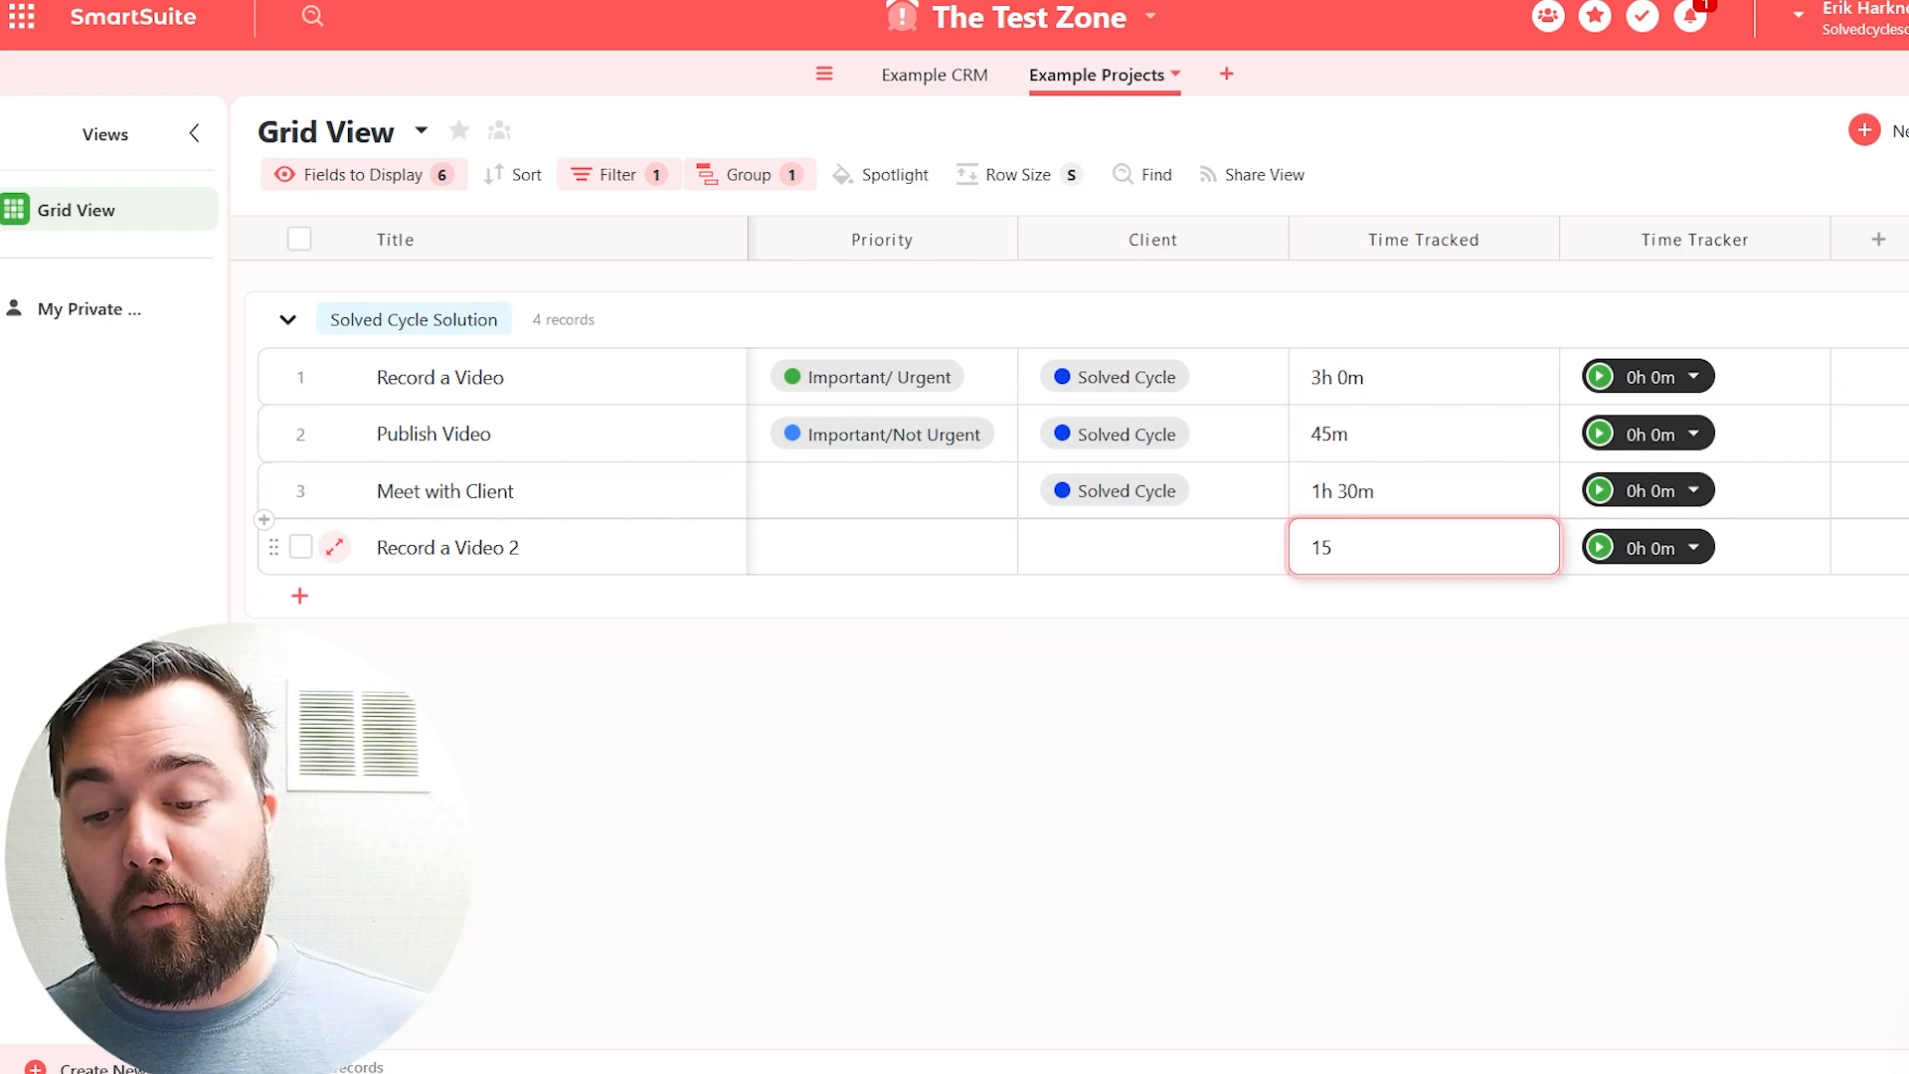
pyautogui.write('h')
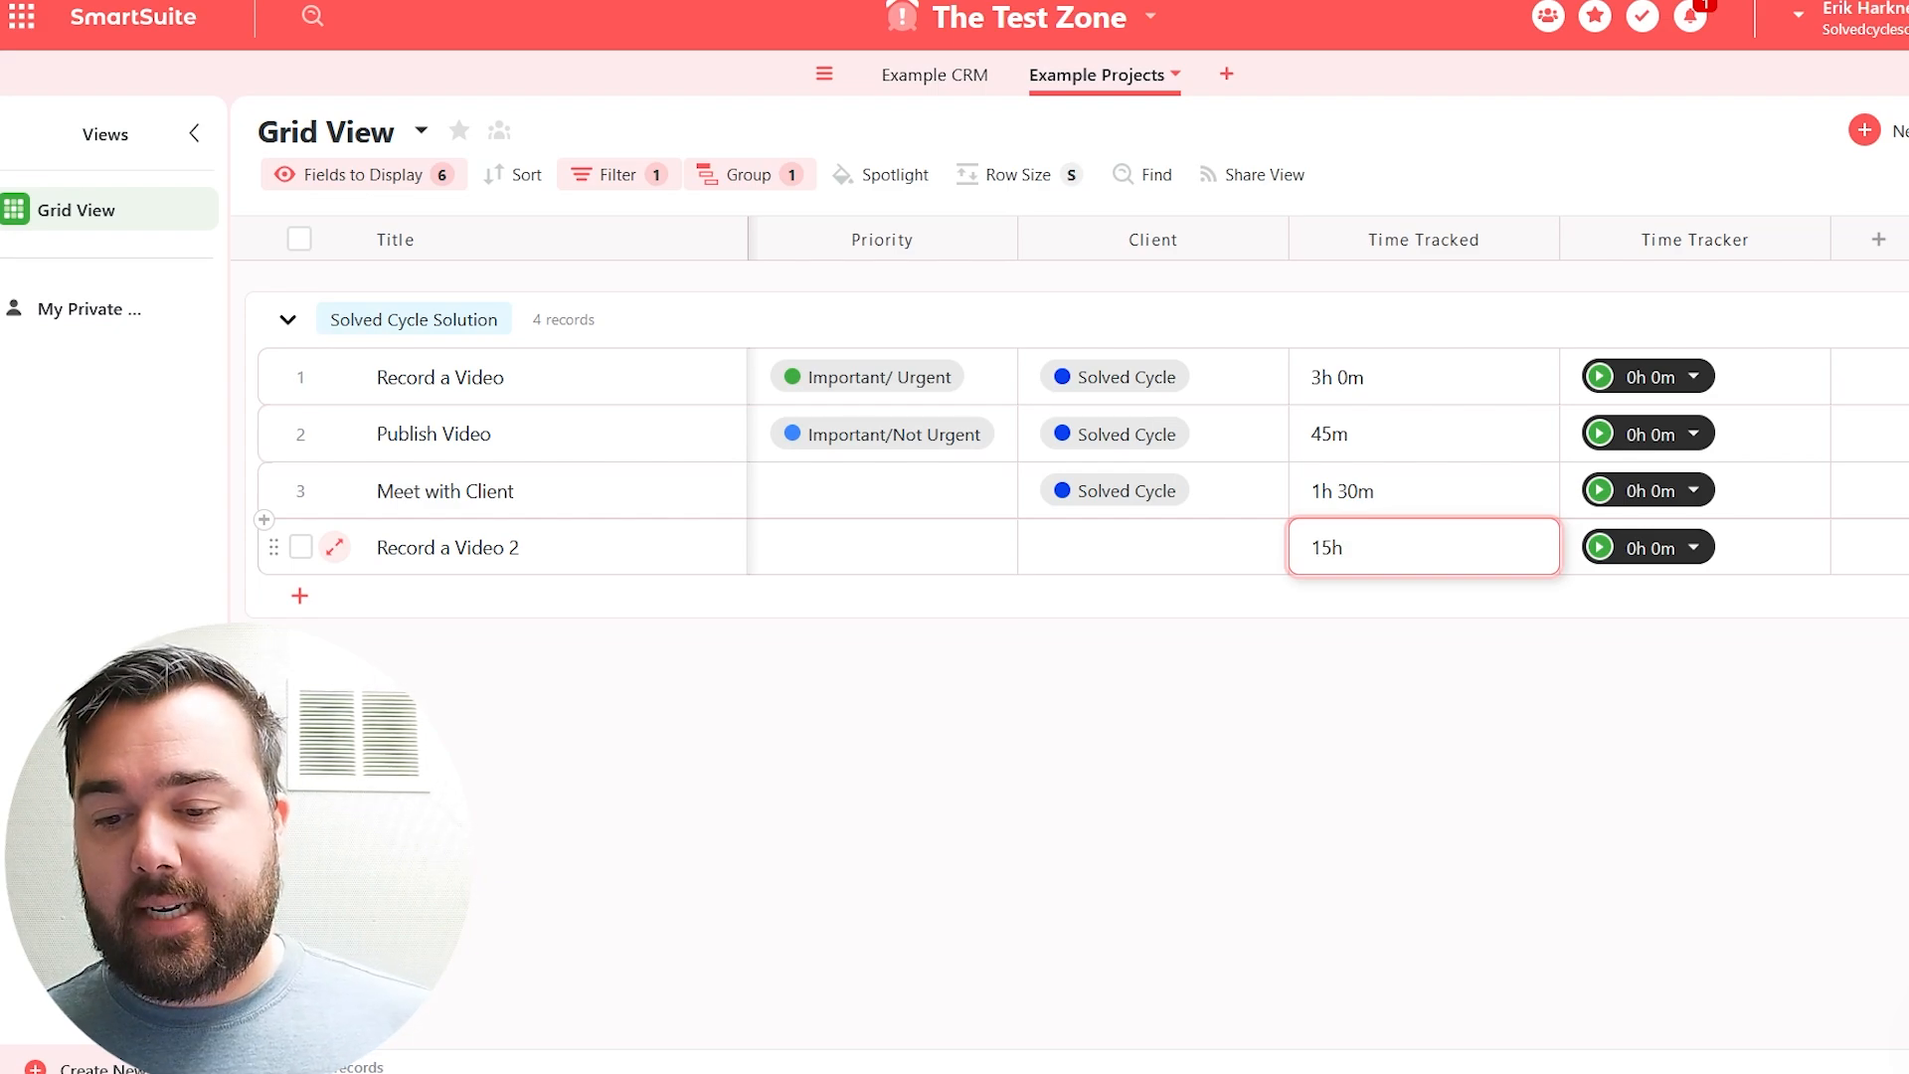
pyautogui.press('BackSpace')
pyautogui.press('BackSpace')
pyautogui.press('BackSpace')
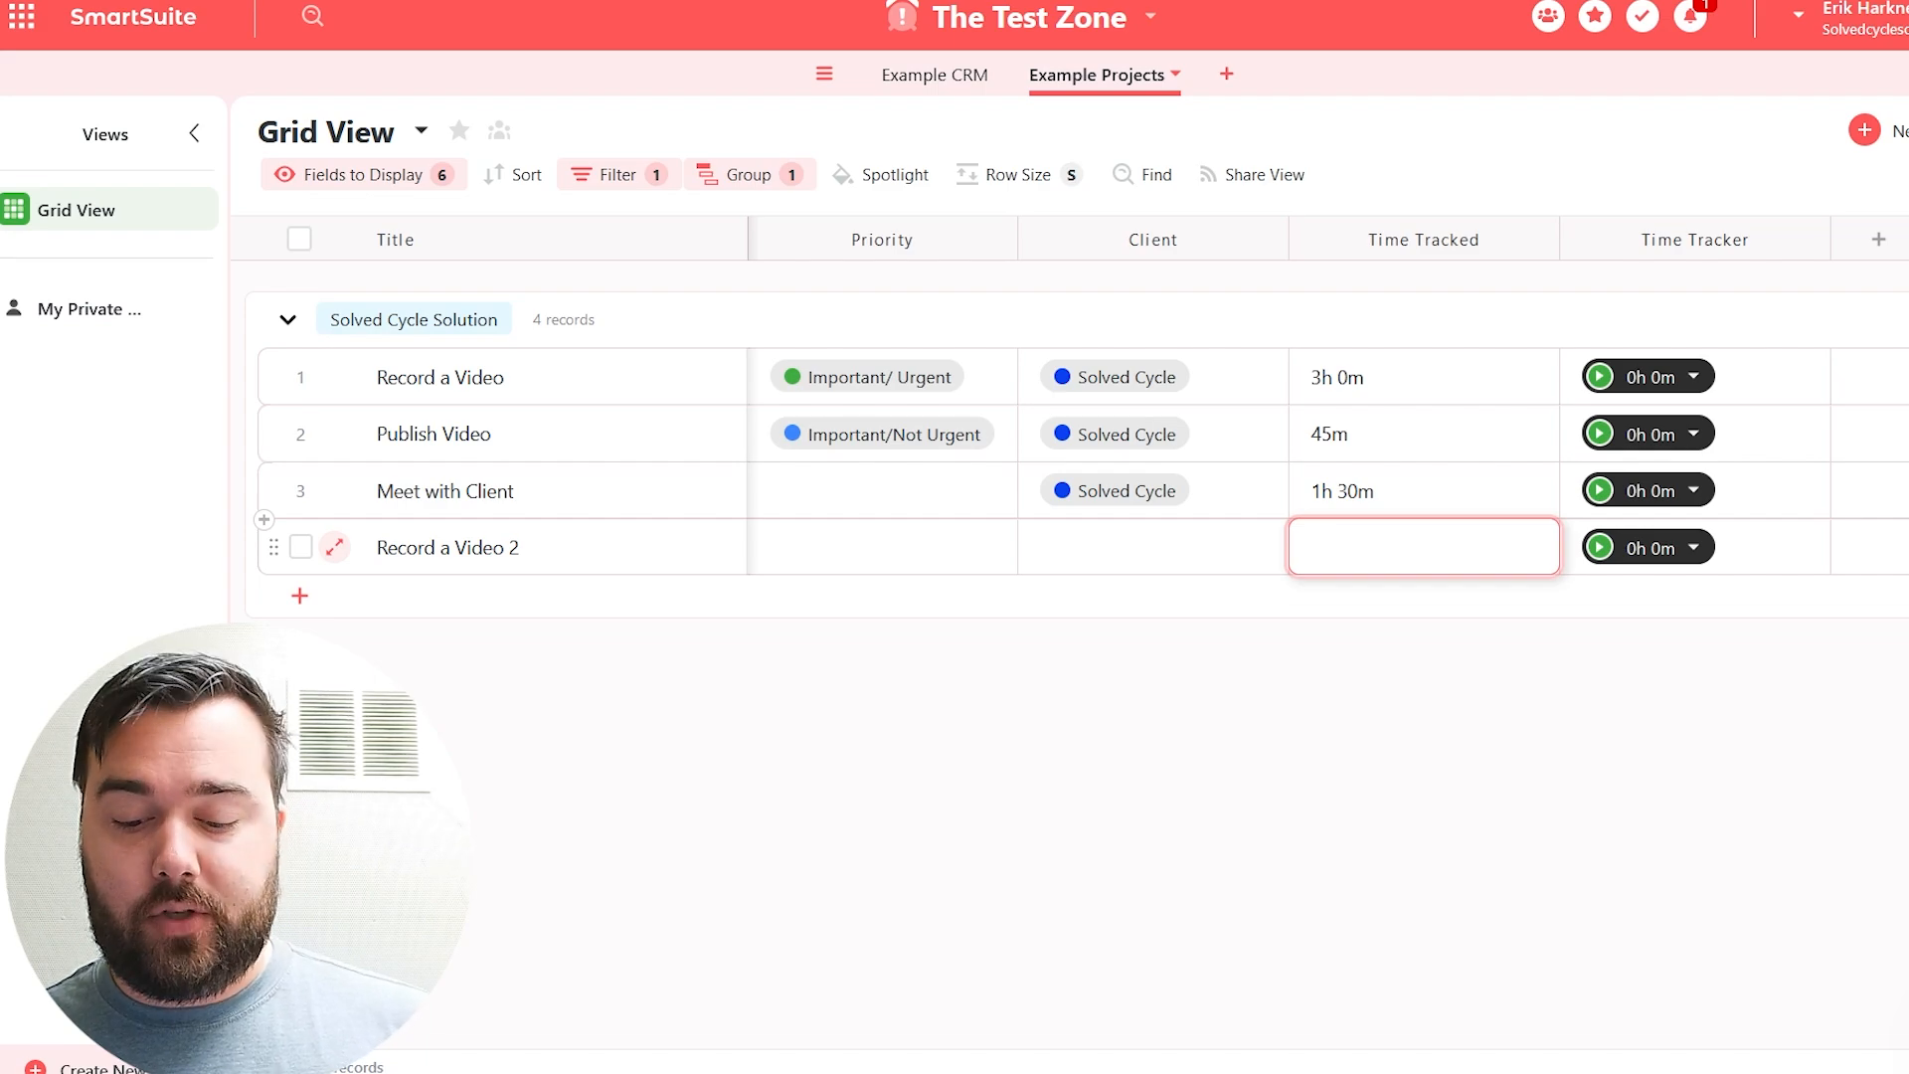
pyautogui.write('1 h')
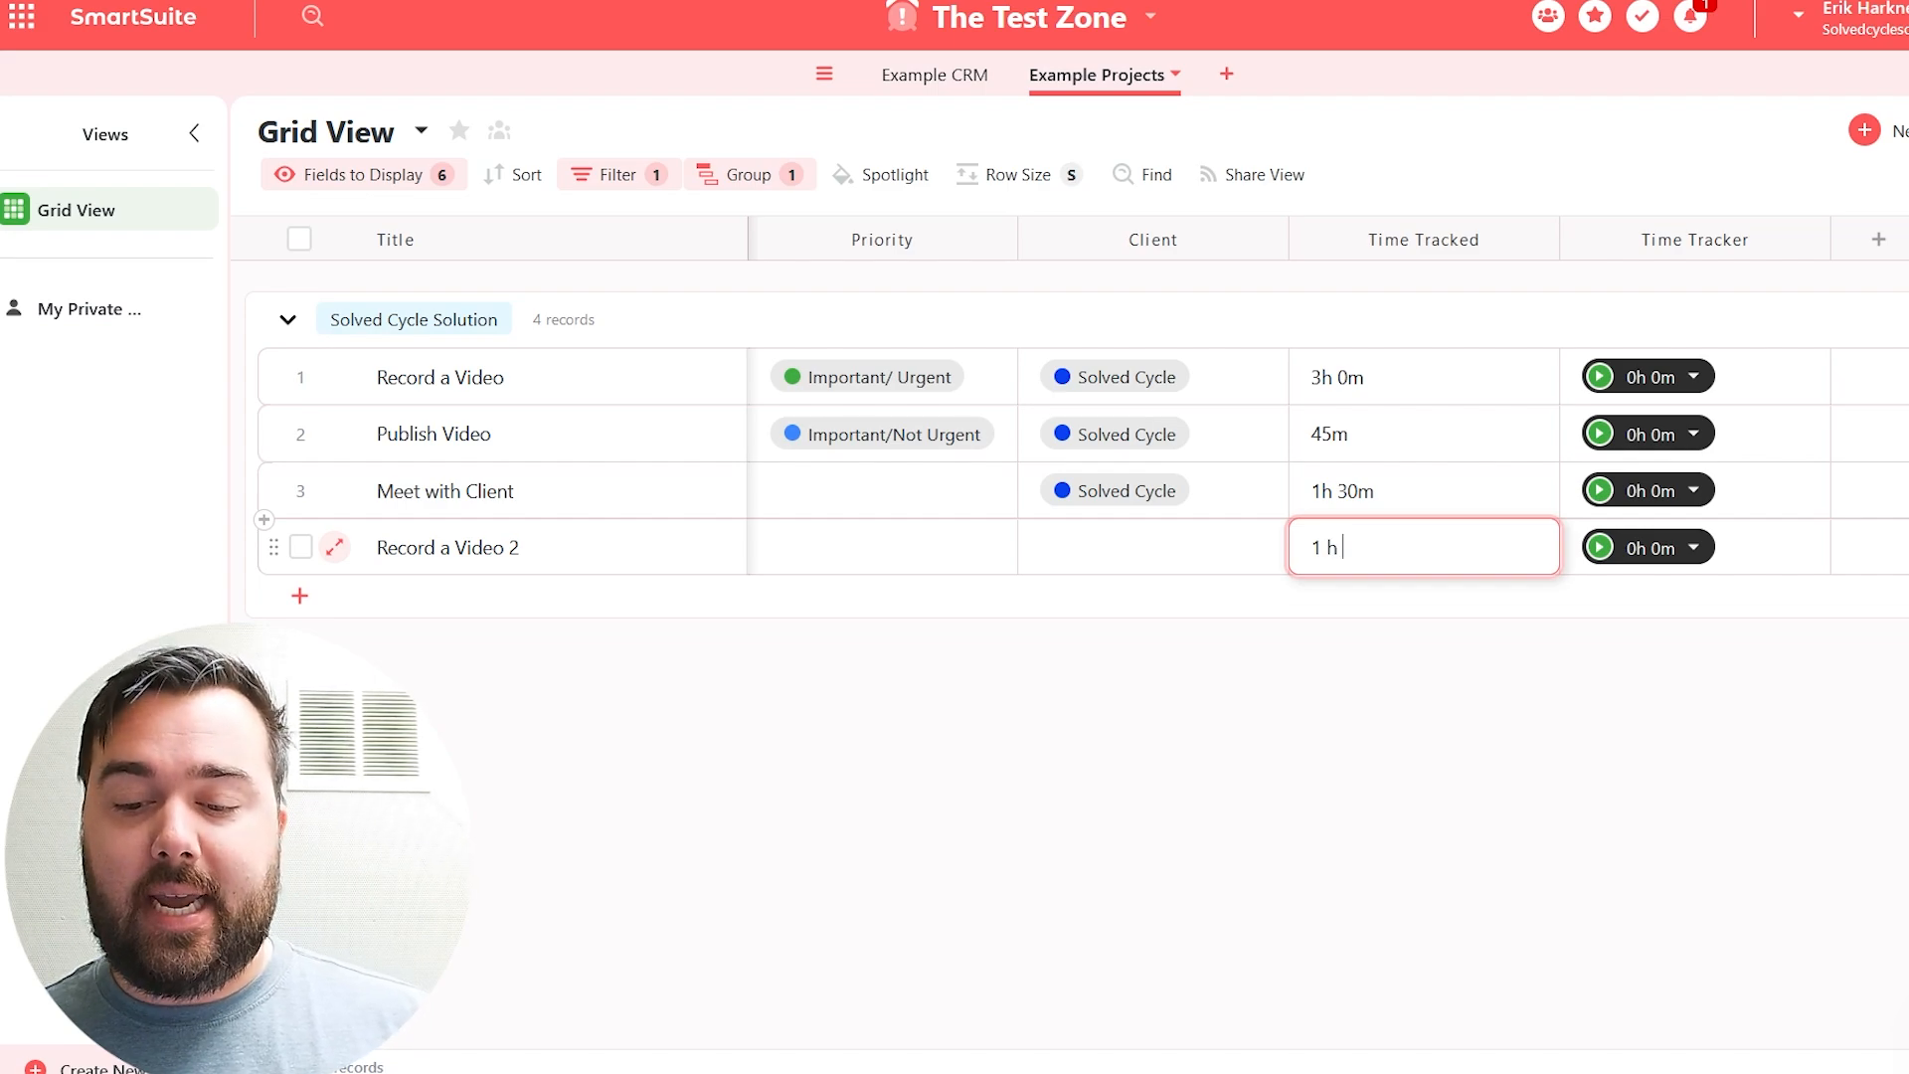
pyautogui.write(' 30 min')
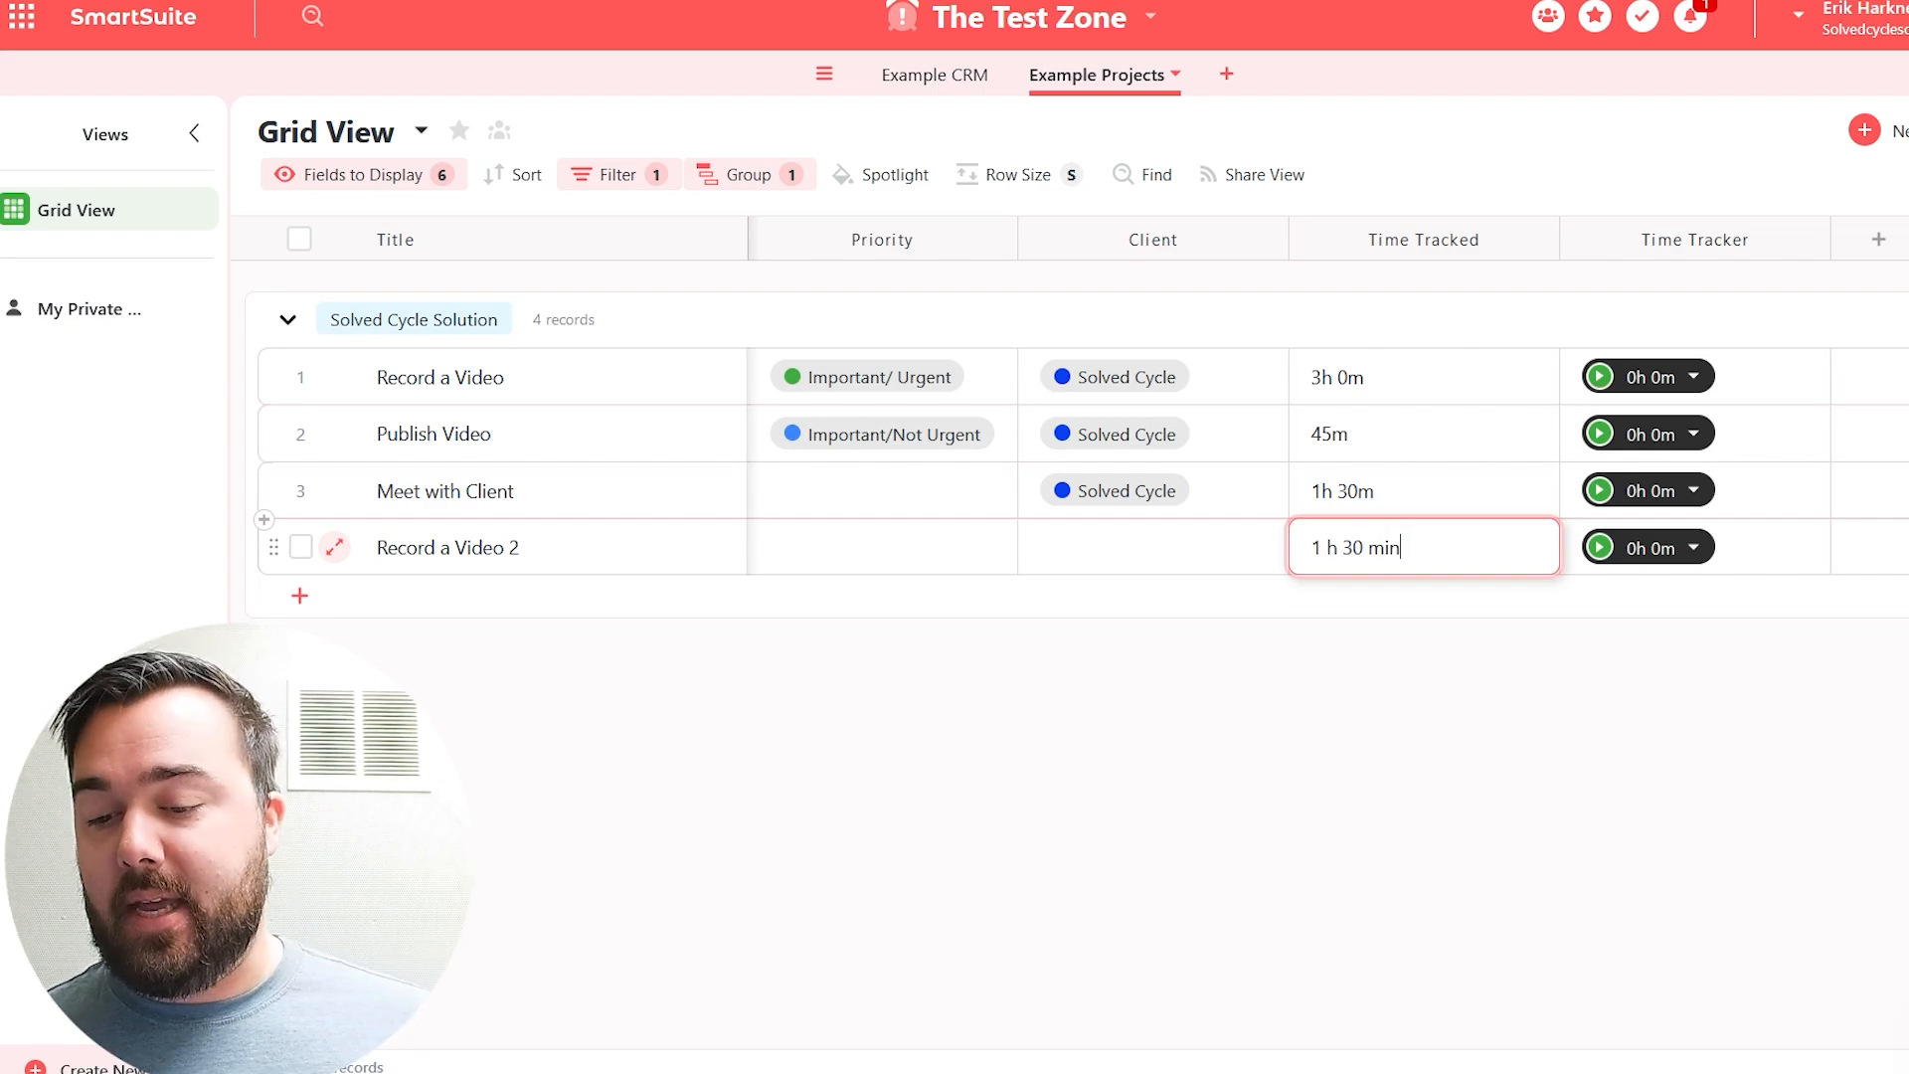
pyautogui.press('Return')
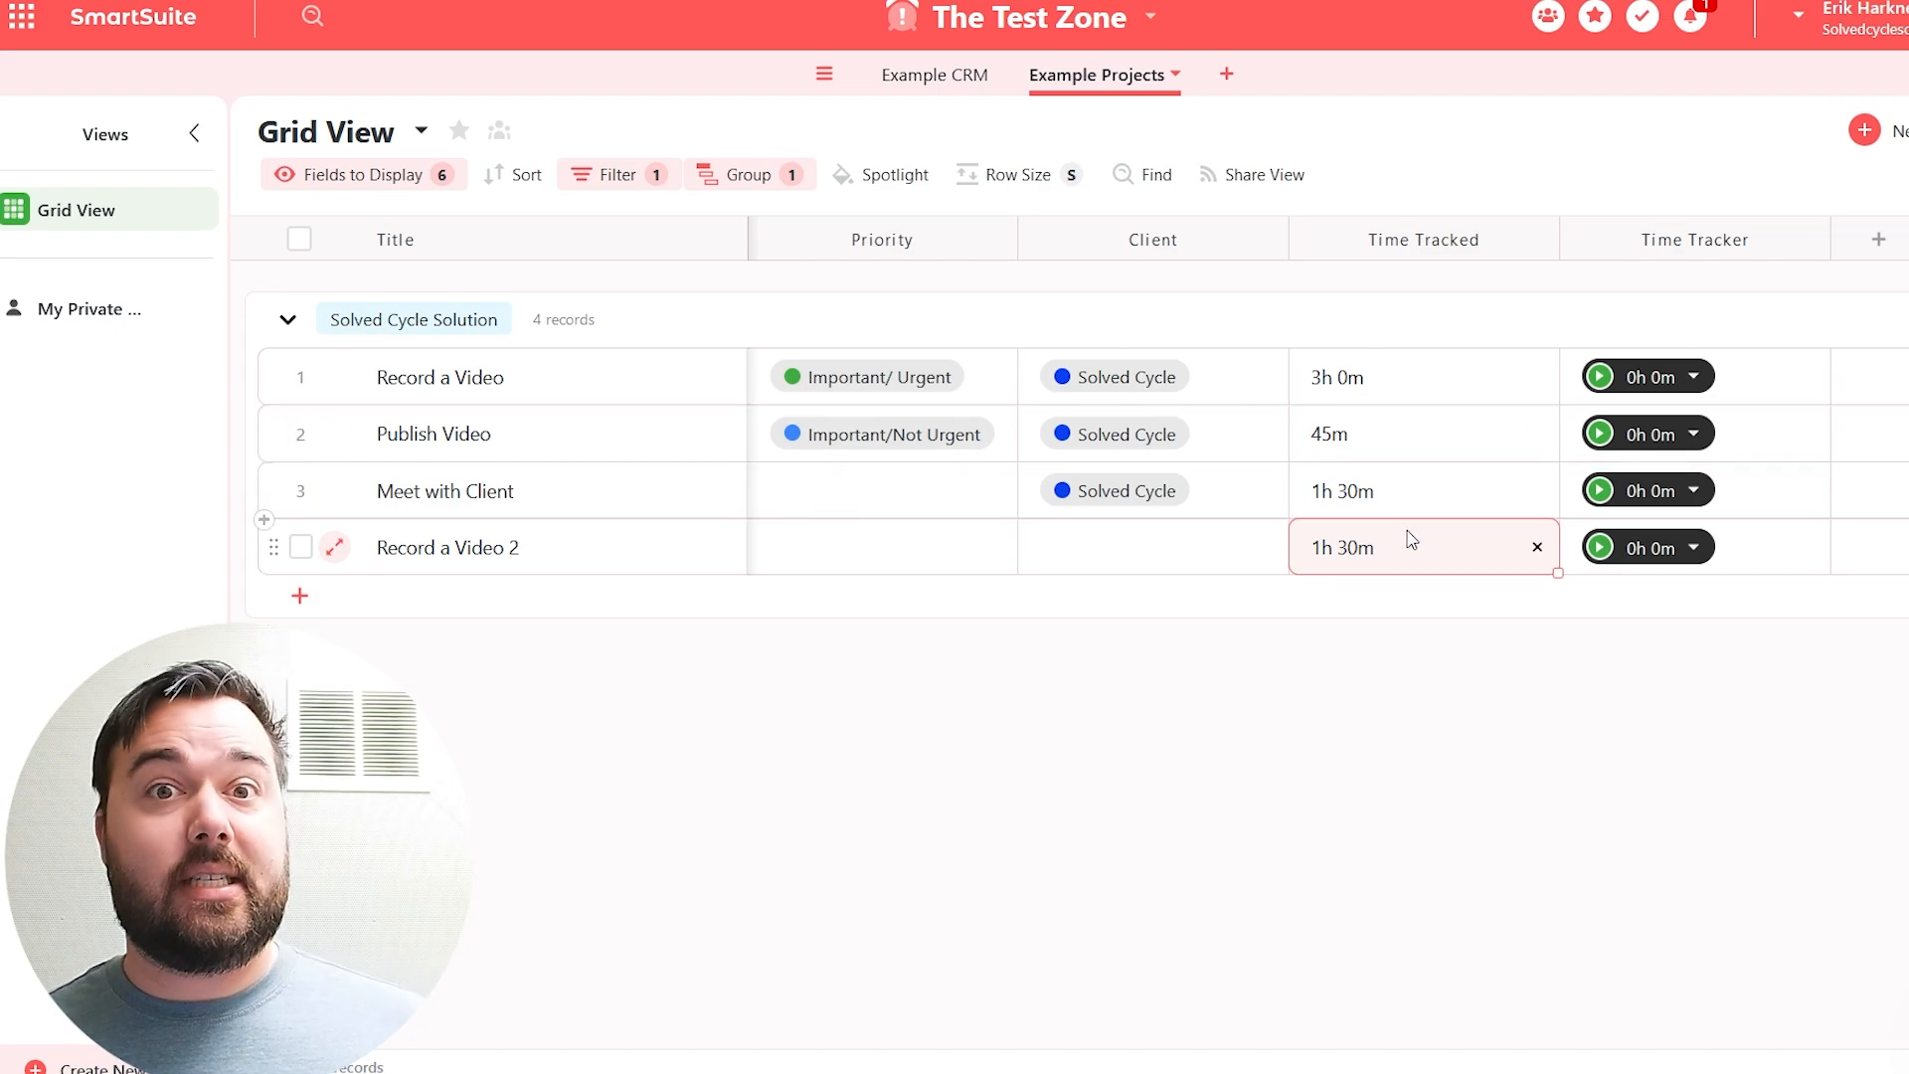
pyautogui.click(1396, 774)
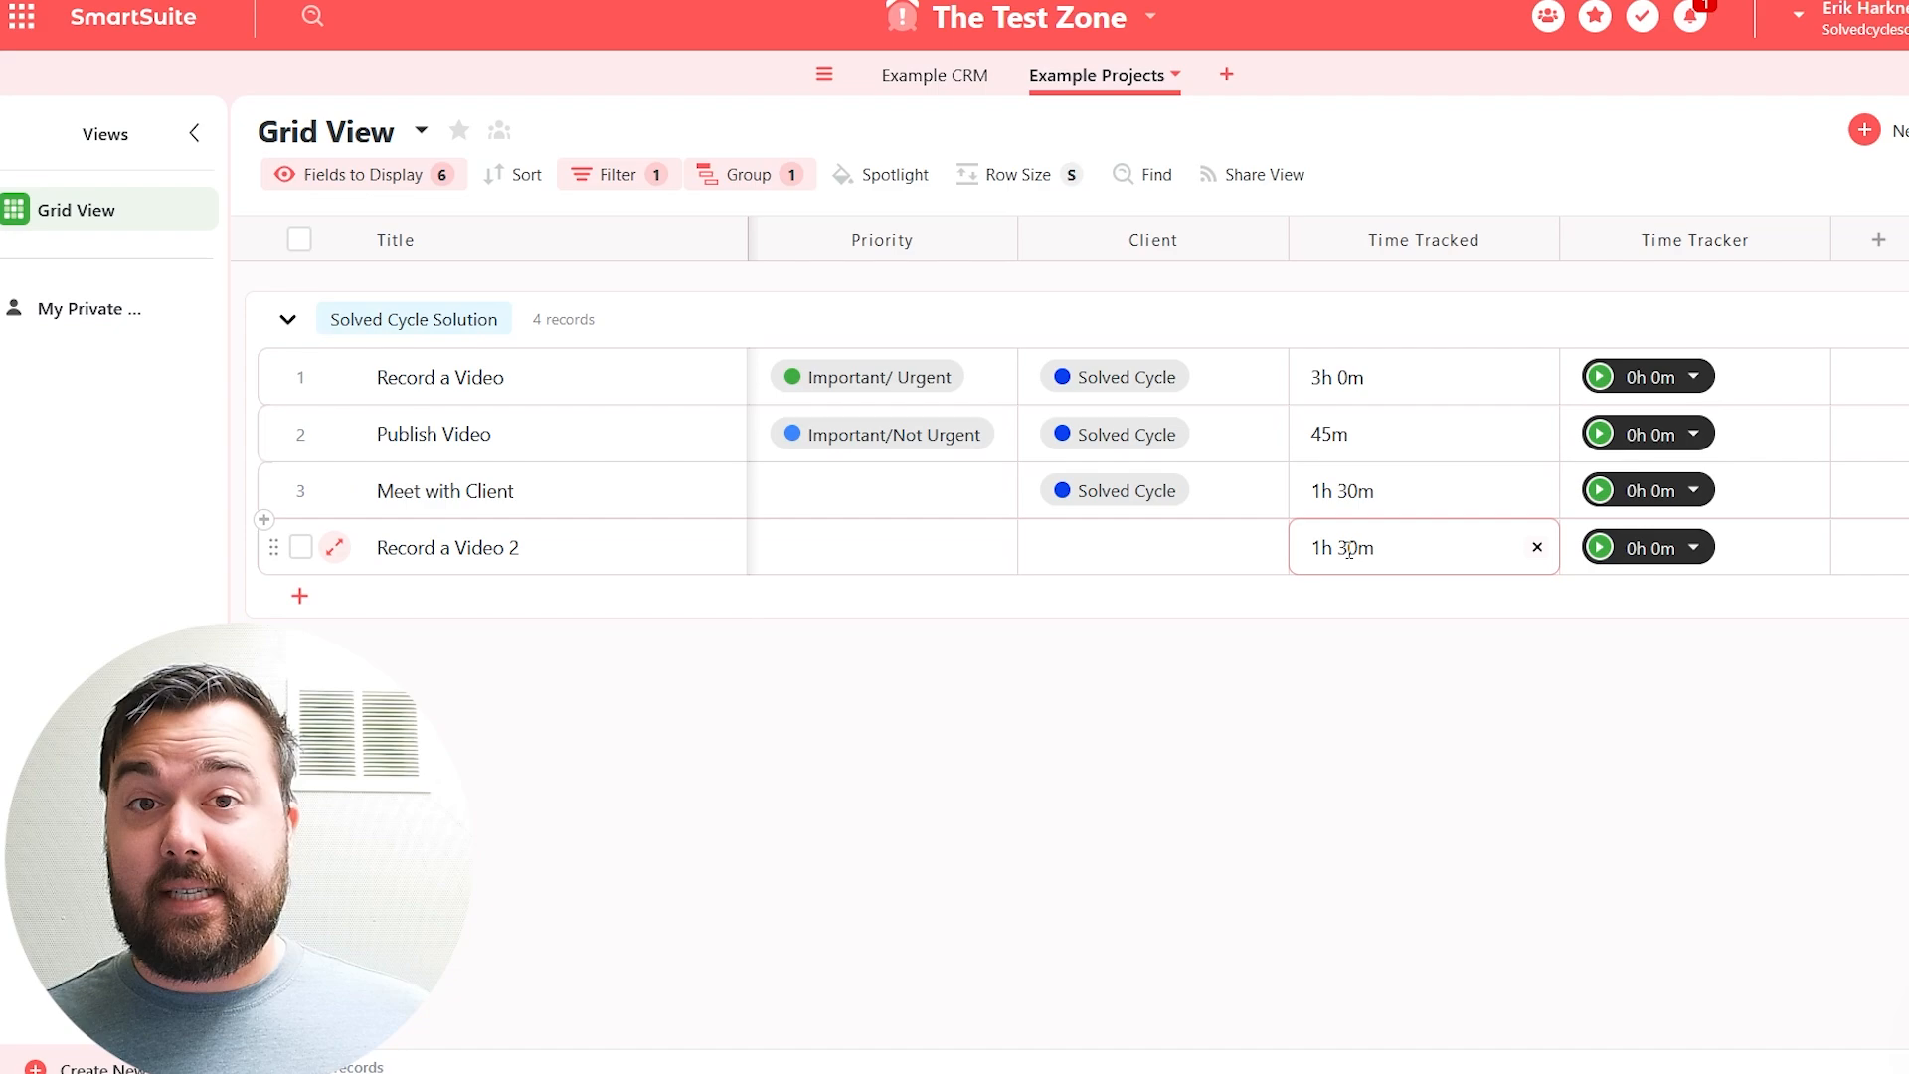
pyautogui.moveTo(1364, 625)
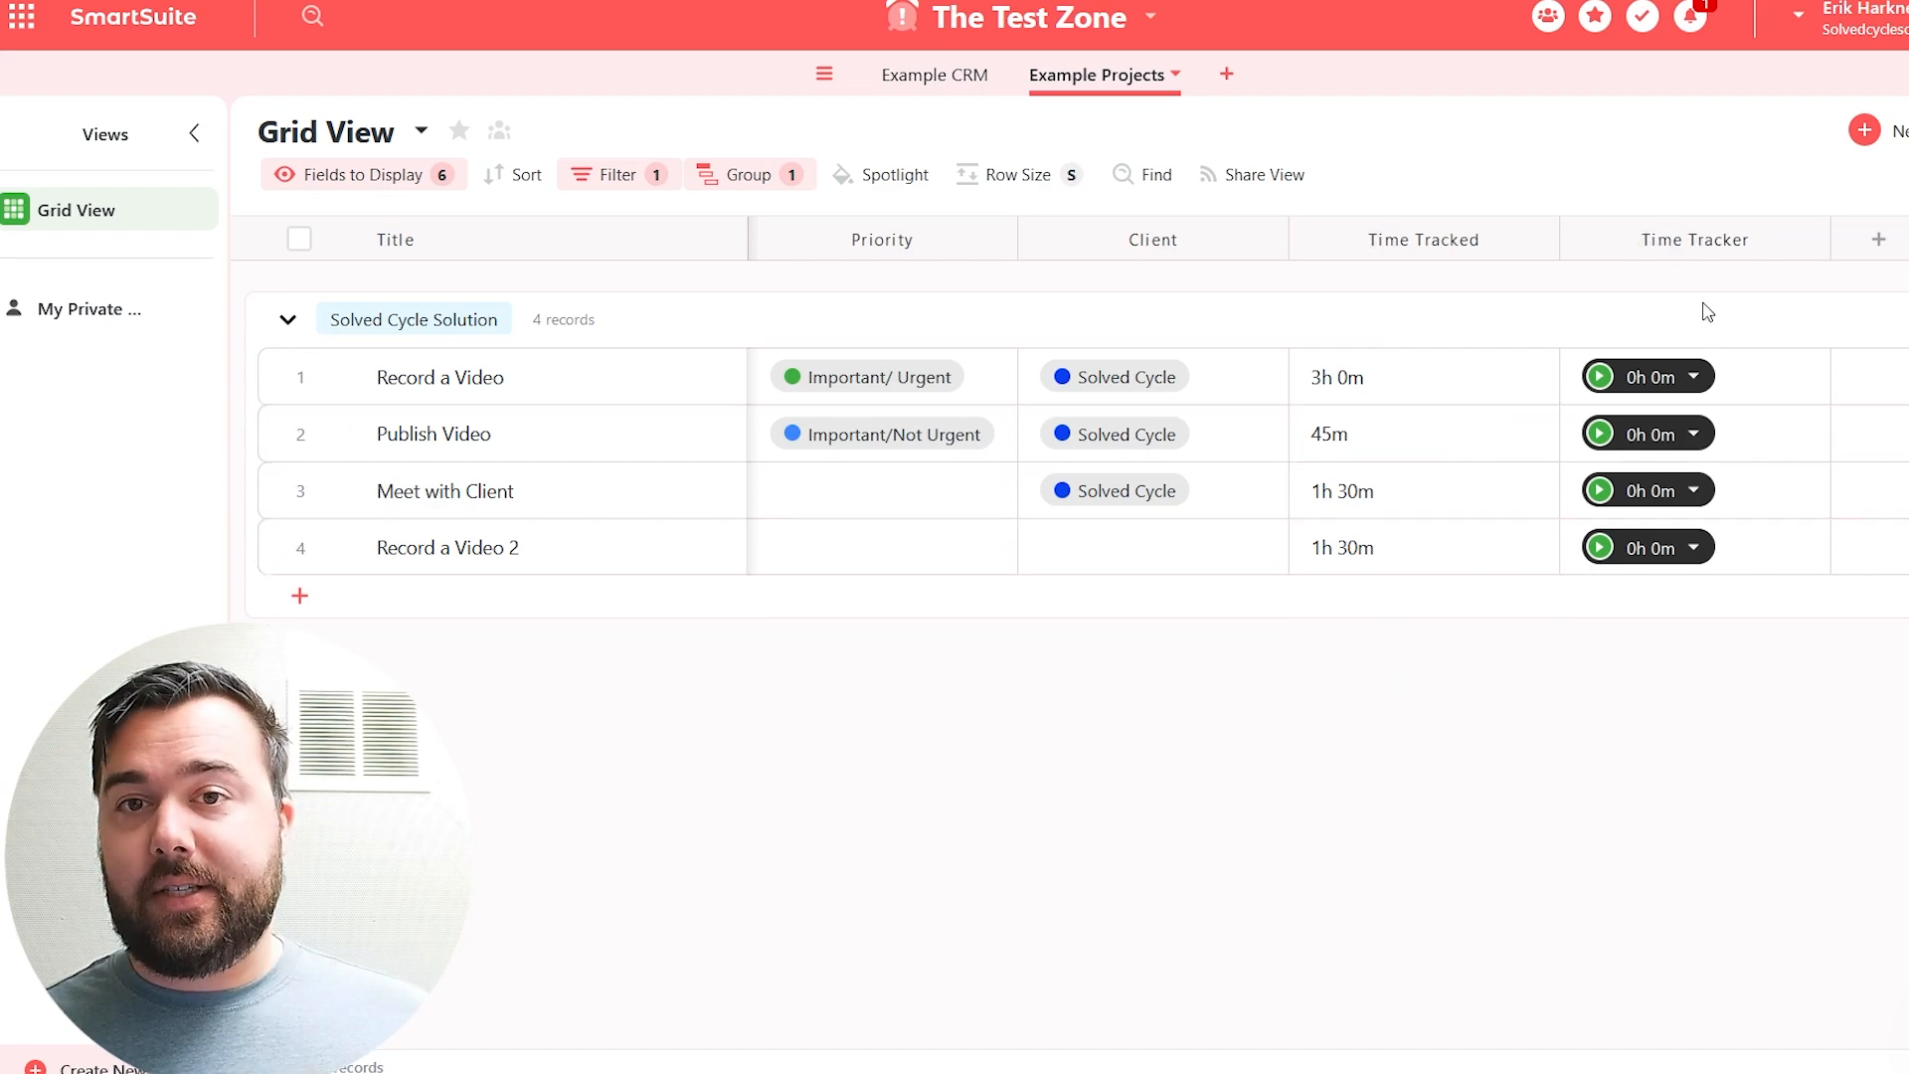
# - Open the time entry form in the Time Tracker field of the Record a Video task
pyautogui.click(1613, 378)
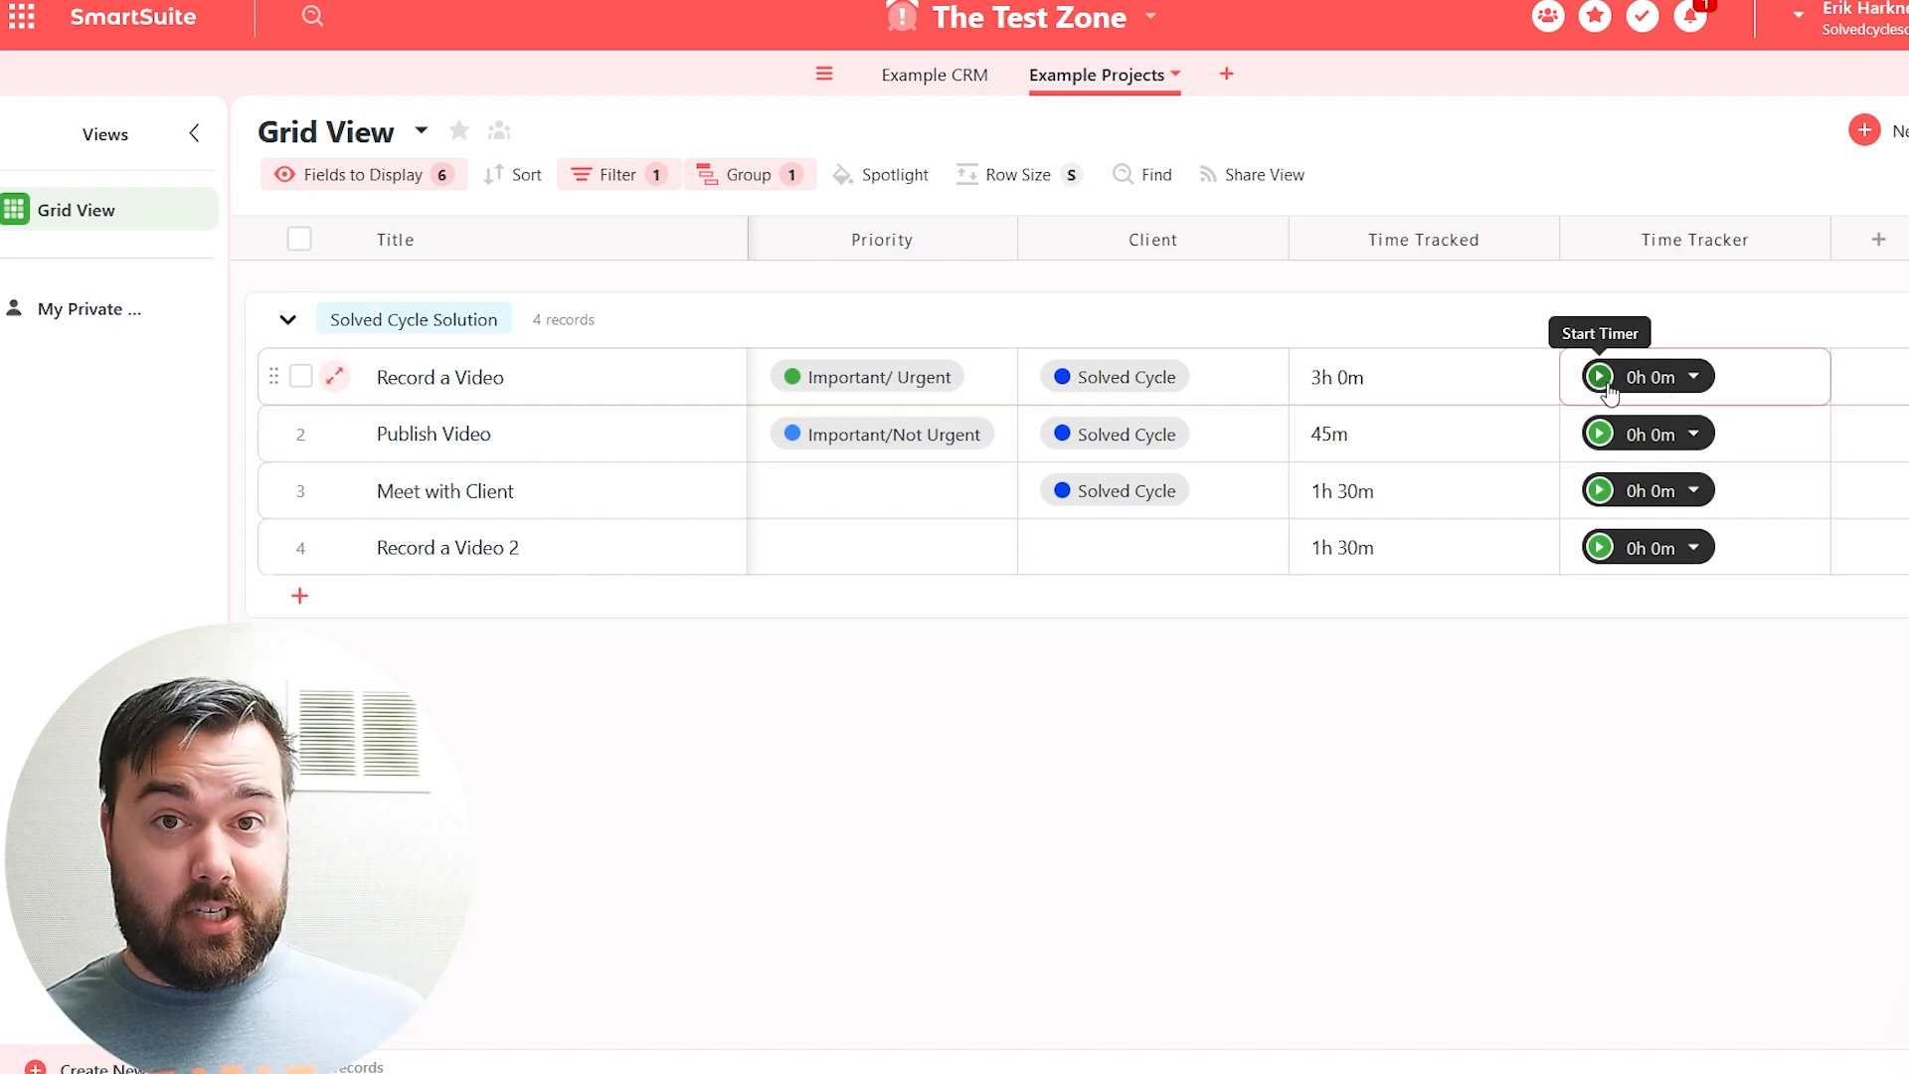
pyautogui.click(1696, 382)
pyautogui.click(1695, 380)
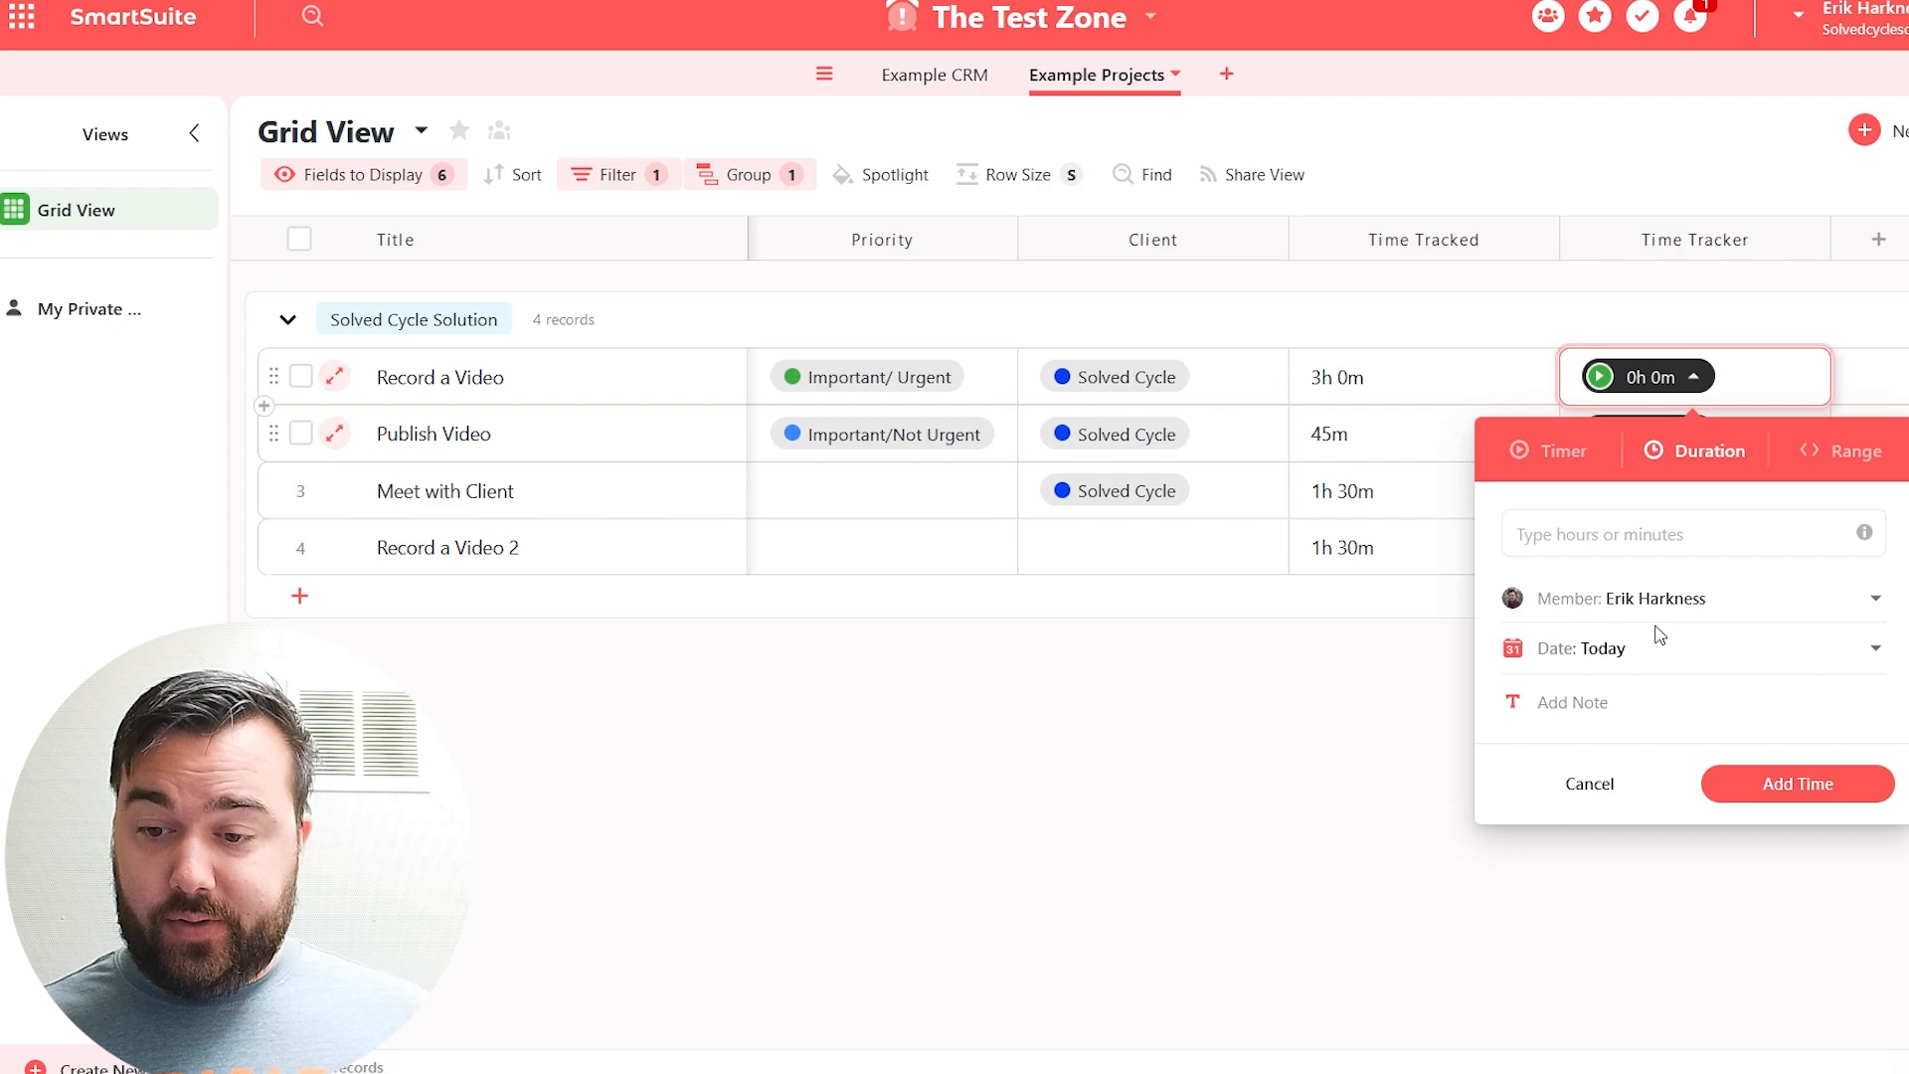
# - View the Timer option, and try a Duration entry of 1h 5 min for the Record a Video task
pyautogui.click(1531, 463)
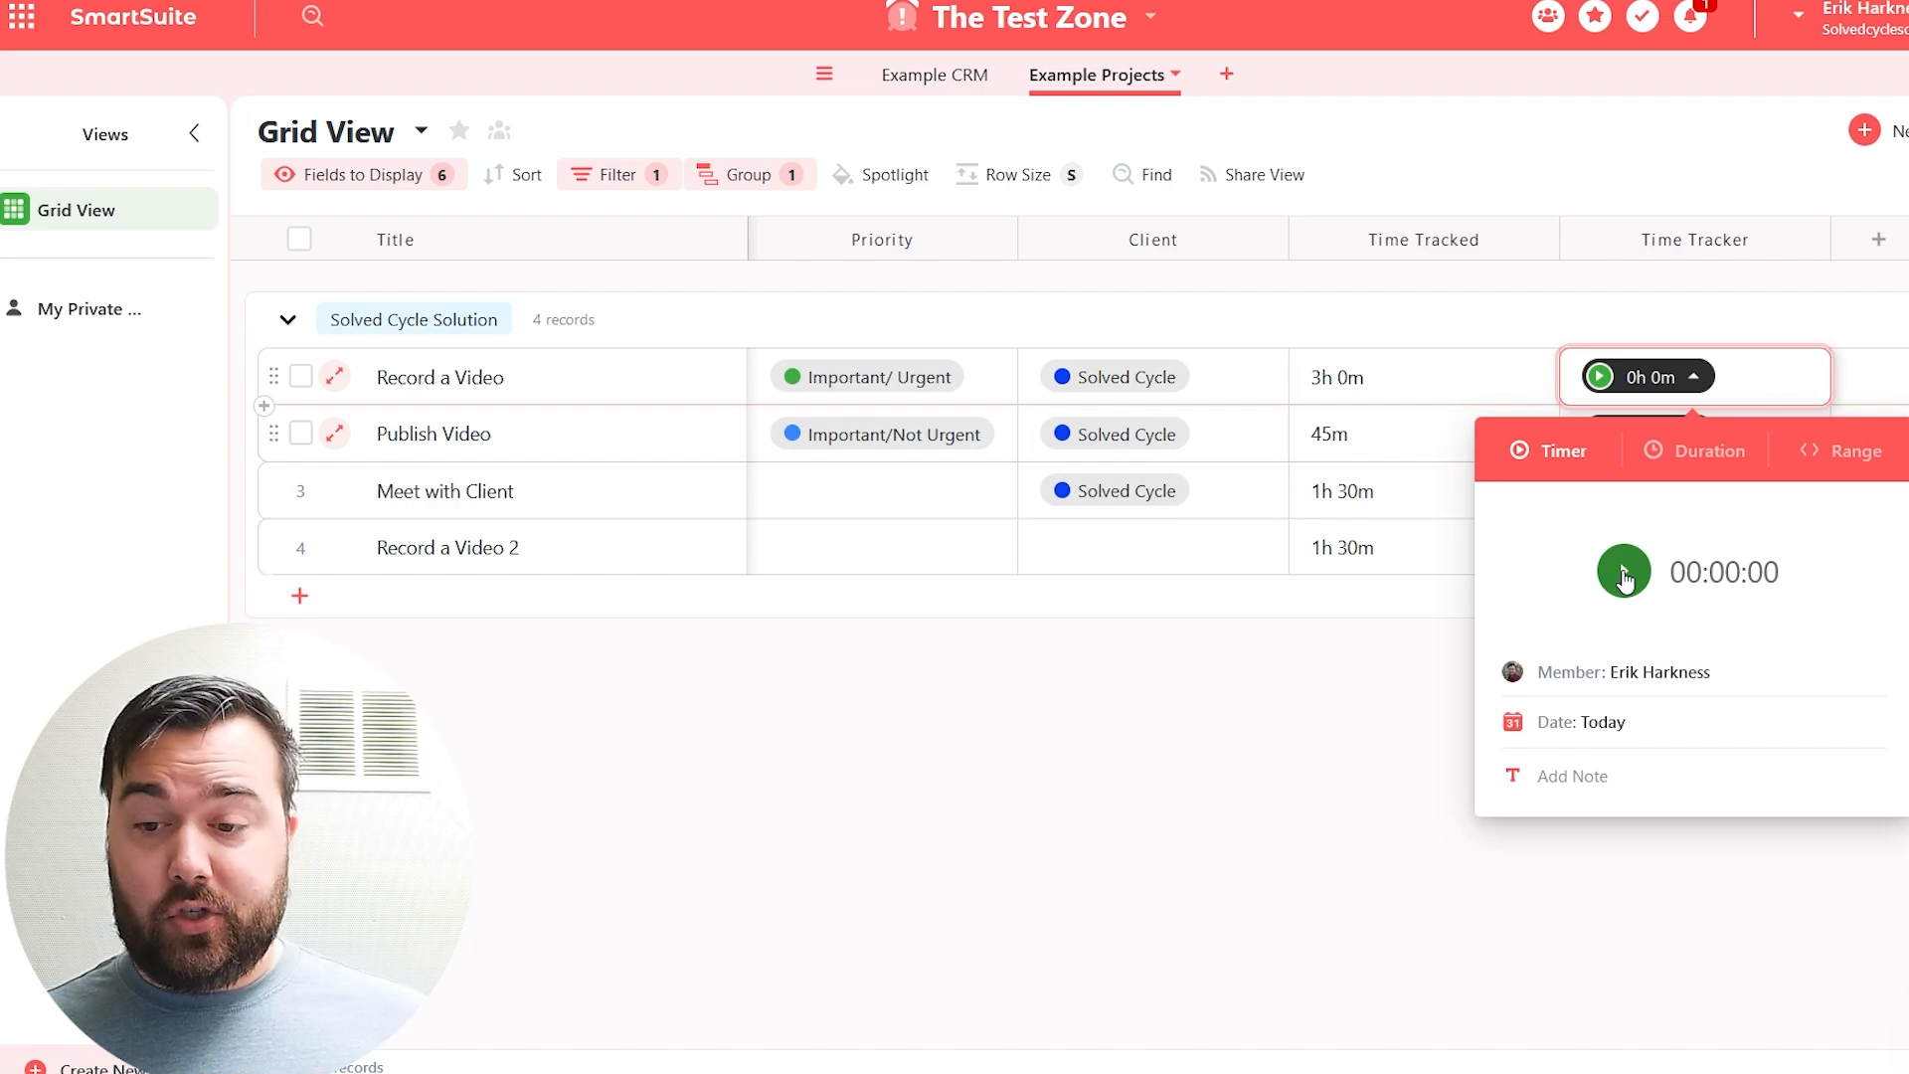
pyautogui.click(1705, 455)
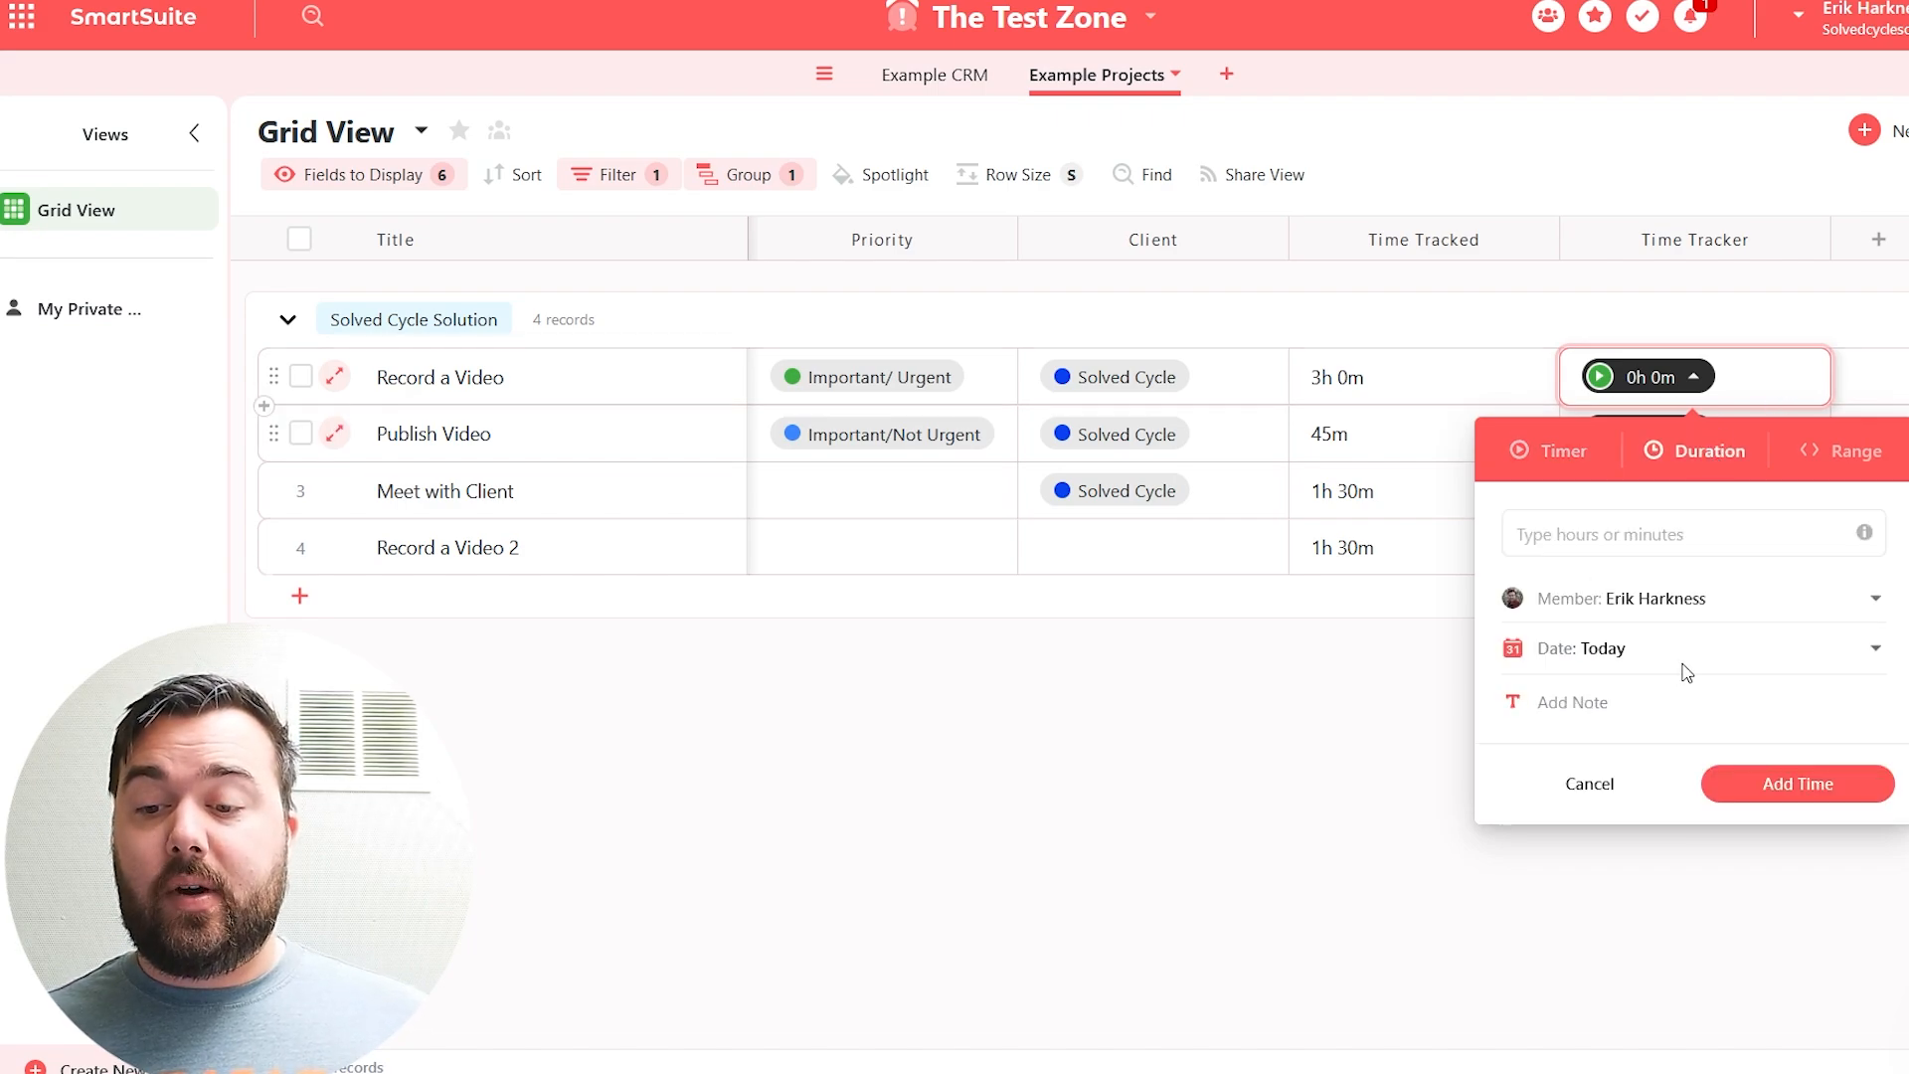
pyautogui.click(1581, 541)
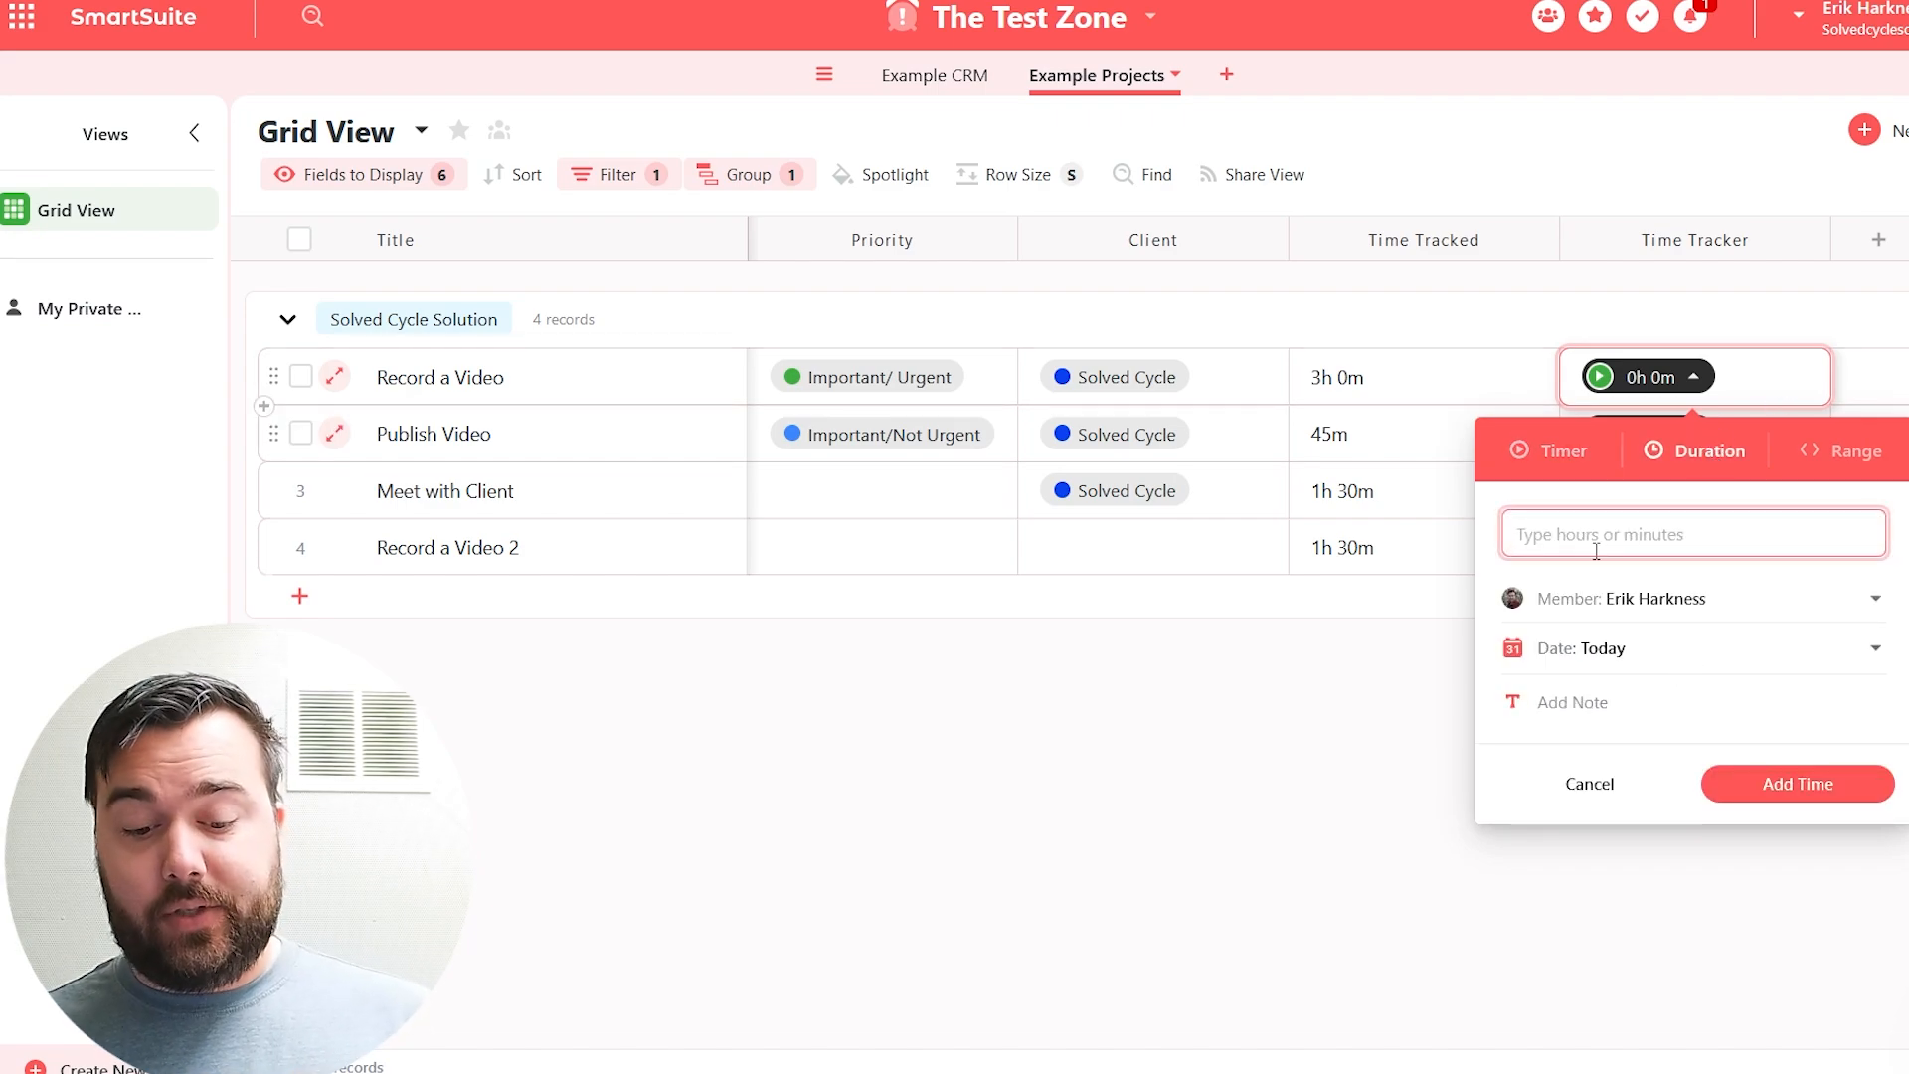
pyautogui.write('1h')
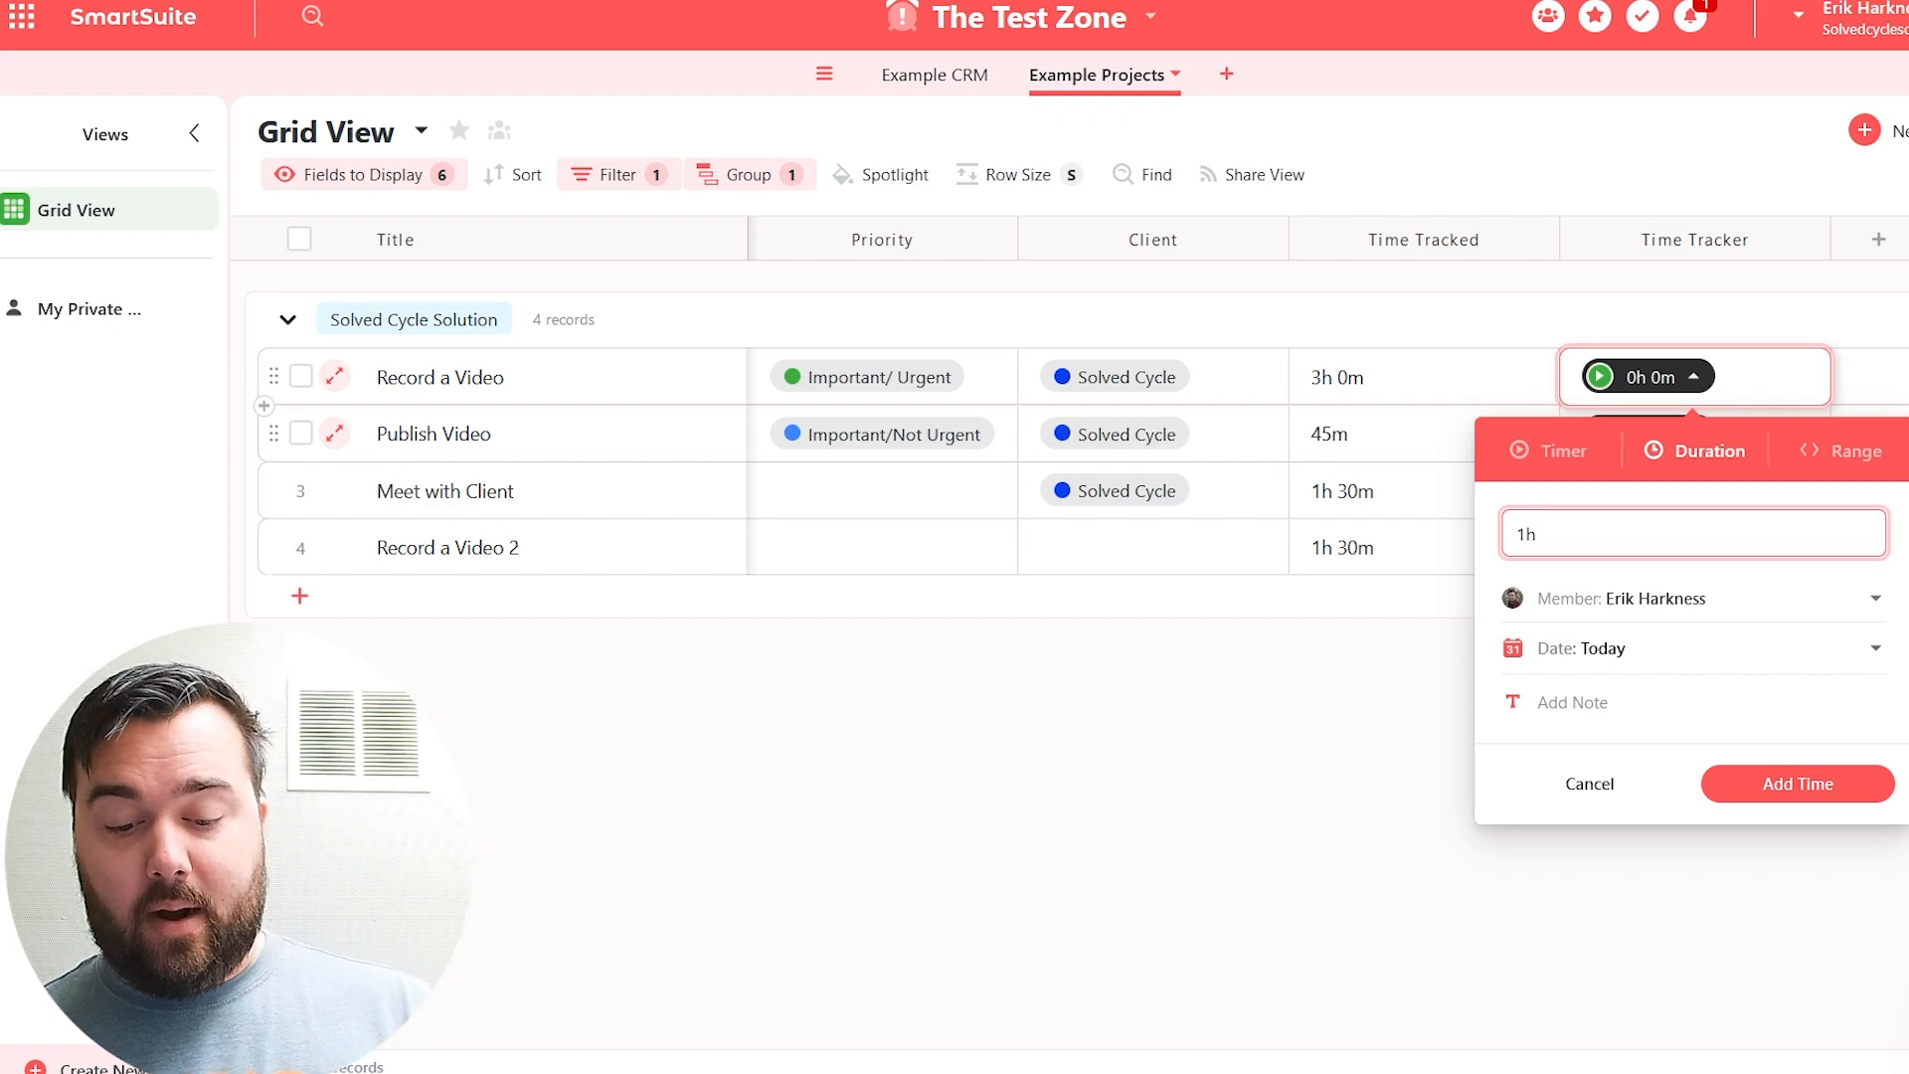
pyautogui.write(' 5 min')
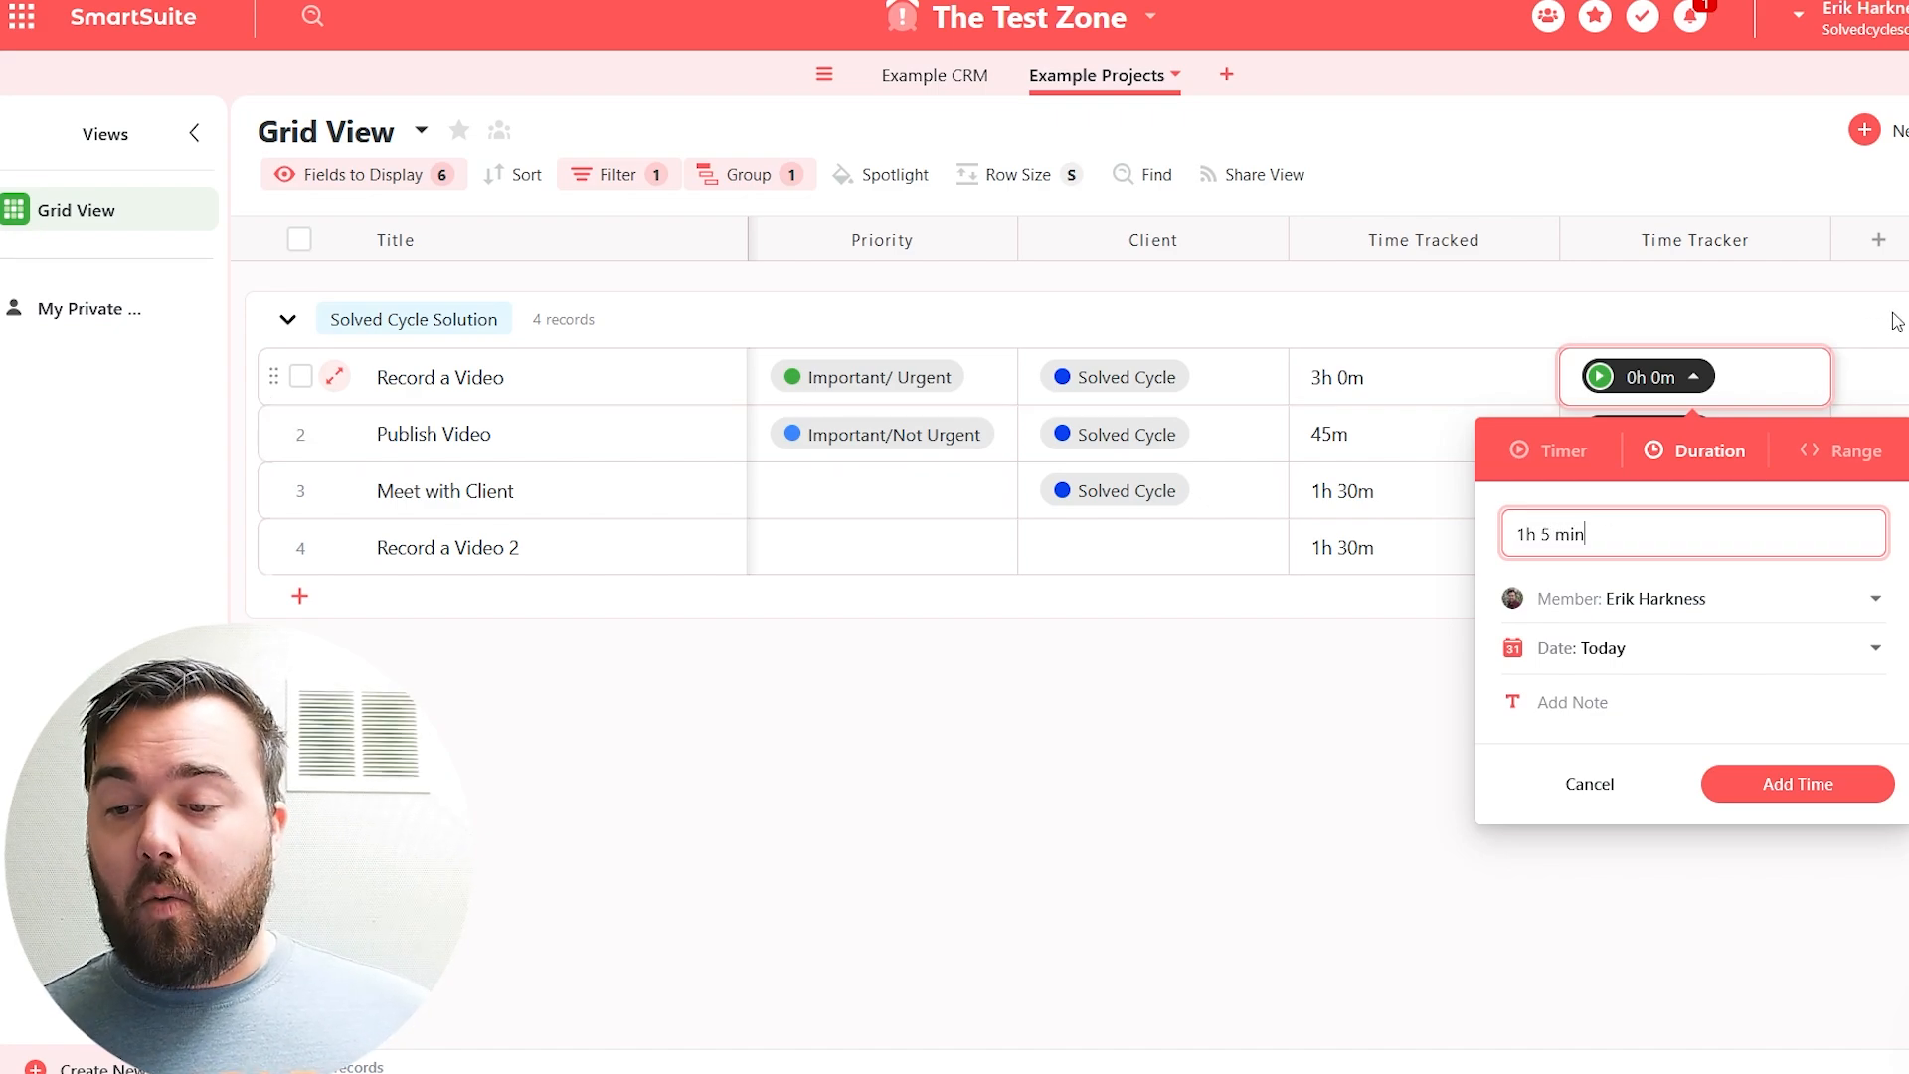
# - Set the Record a Video time entry to a Range from 9:30 AM to 11:15 AM
pyautogui.click(1840, 465)
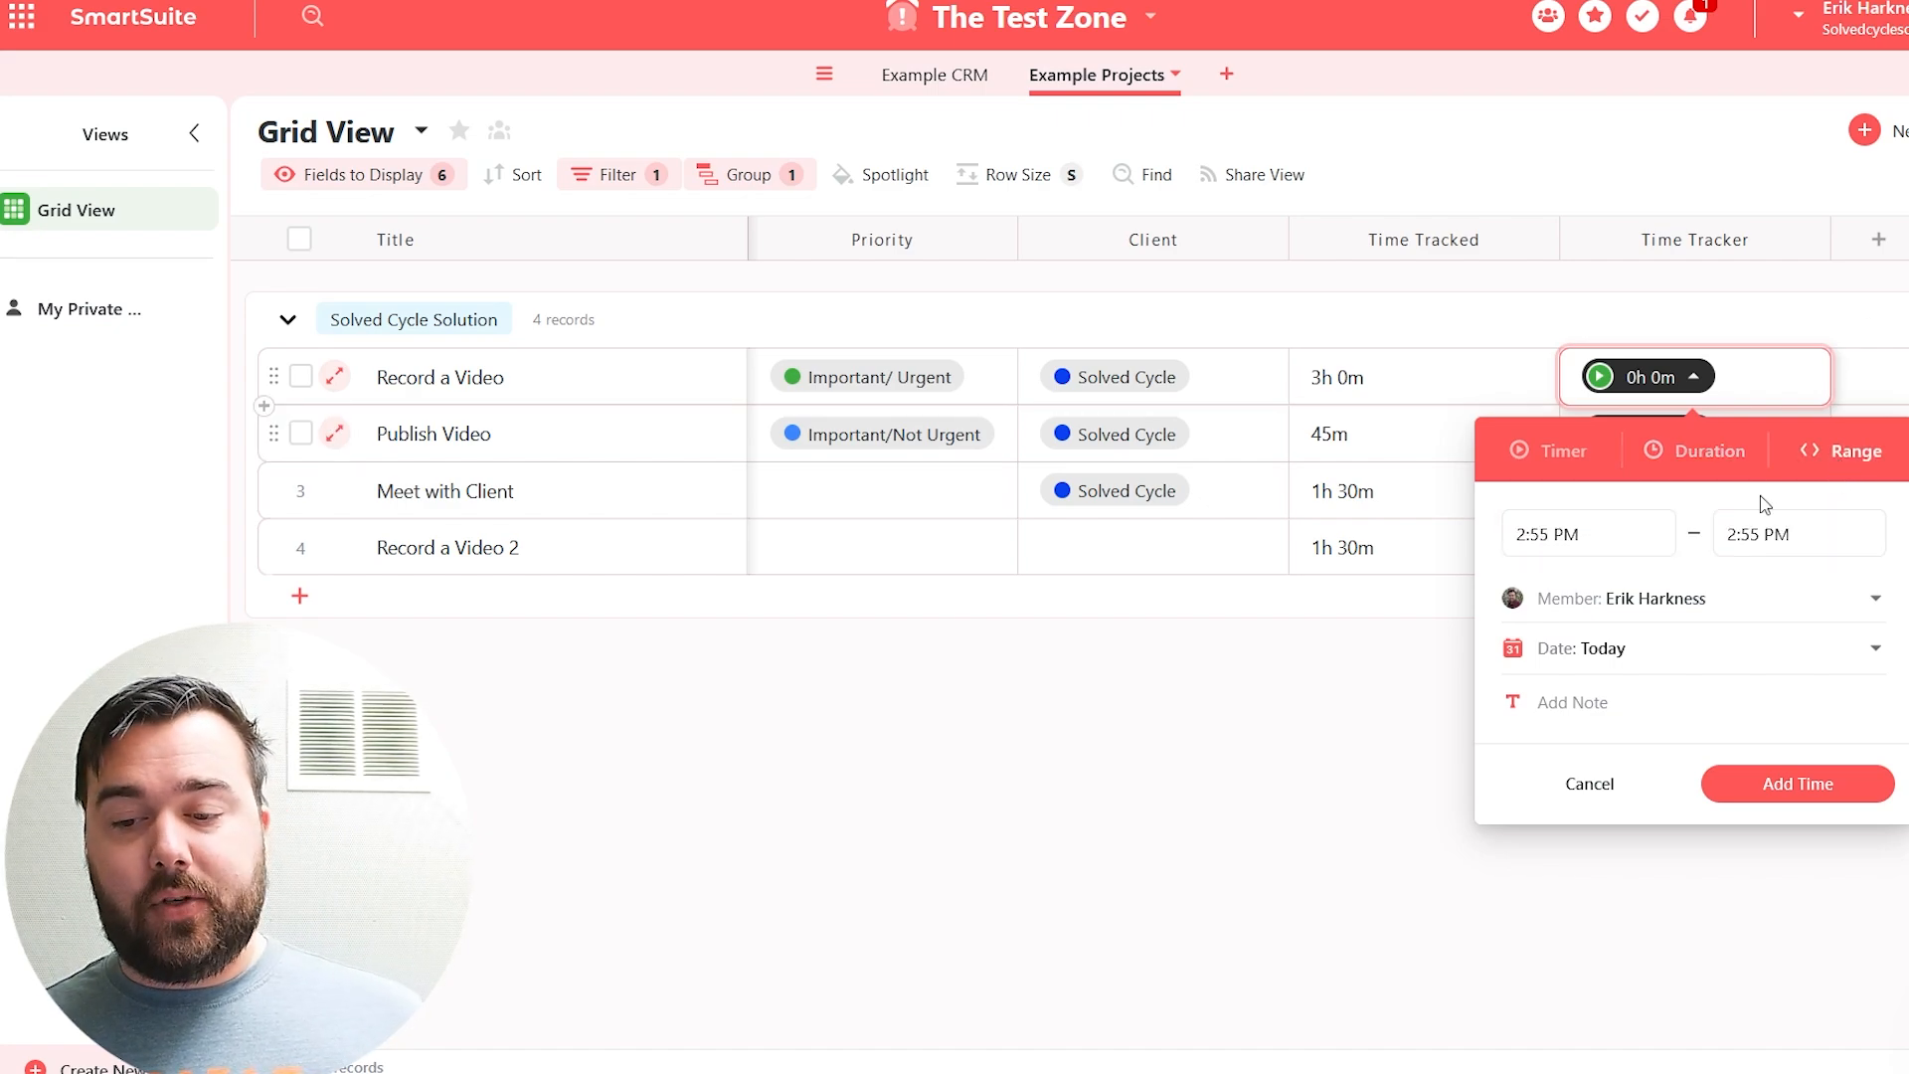
pyautogui.click(1524, 527)
pyautogui.scroll(-5, 1581, 745)
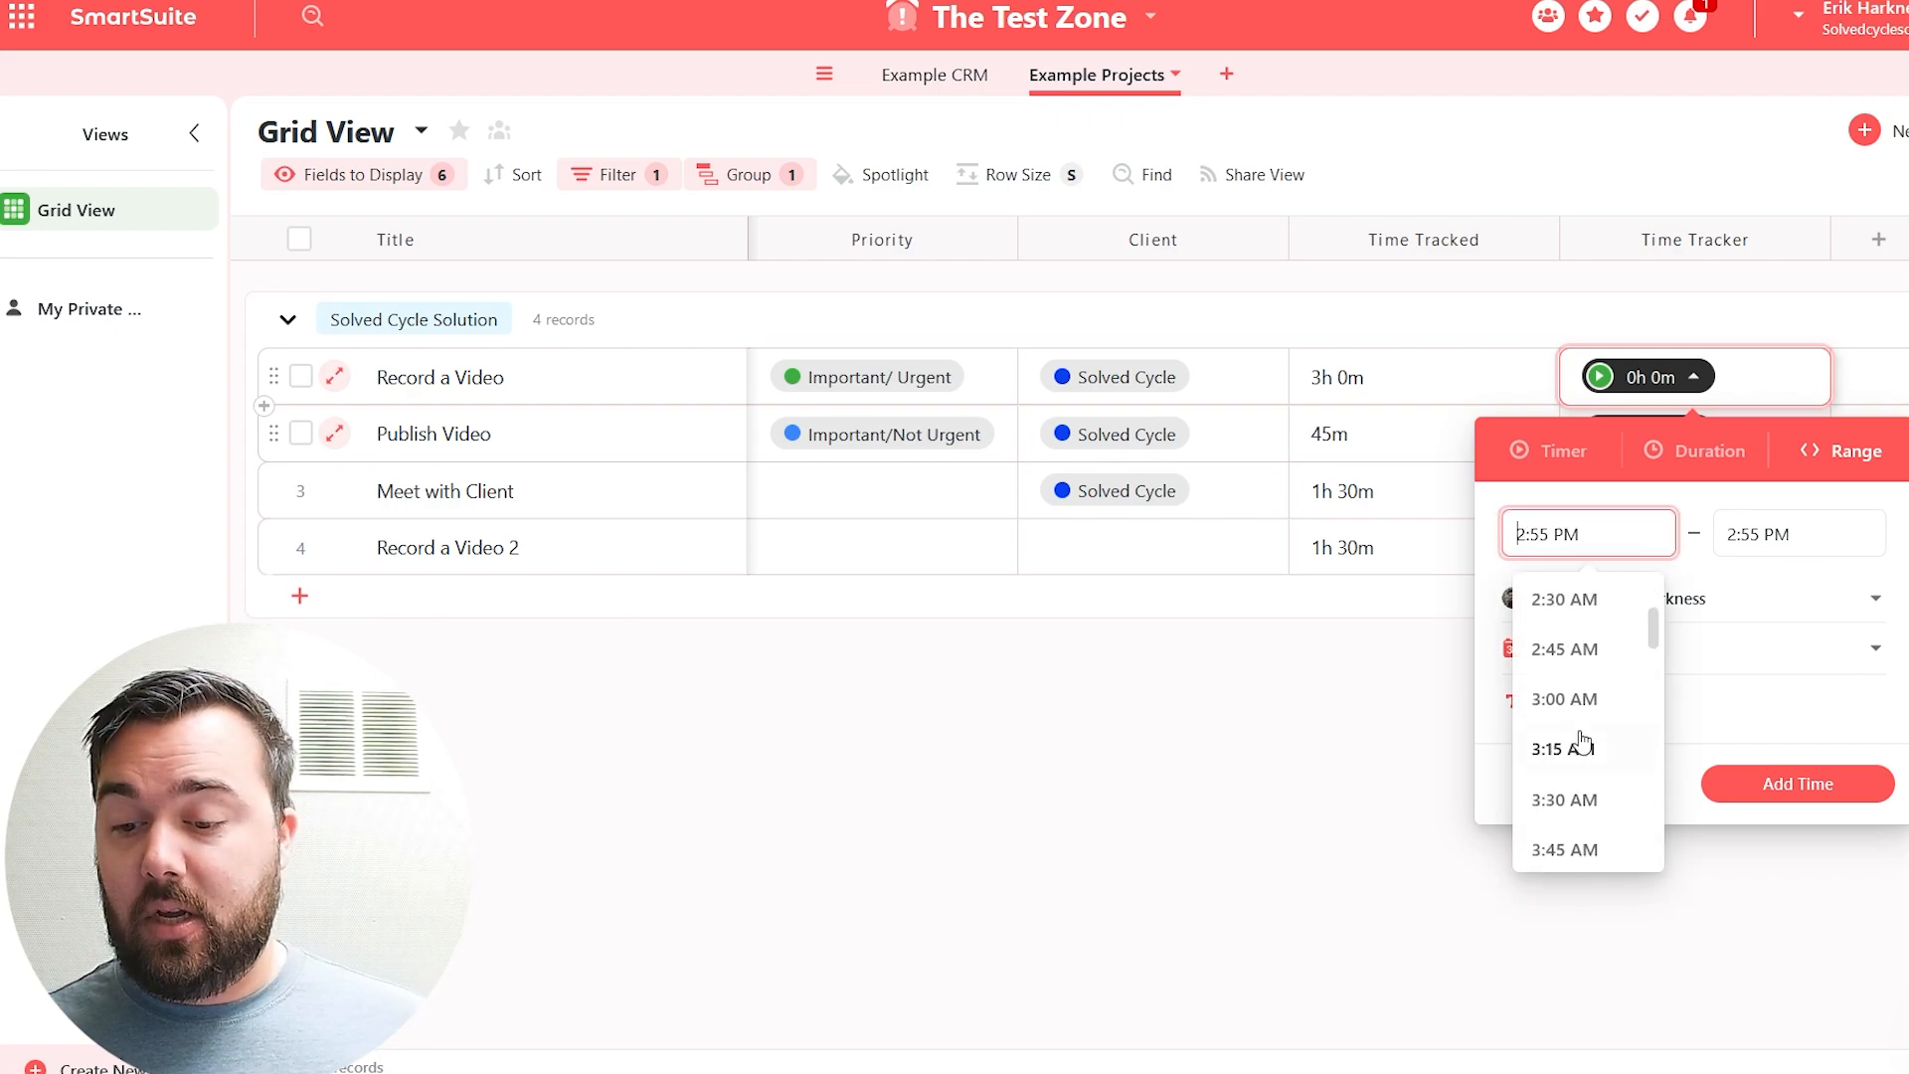
pyautogui.scroll(-13, 1581, 743)
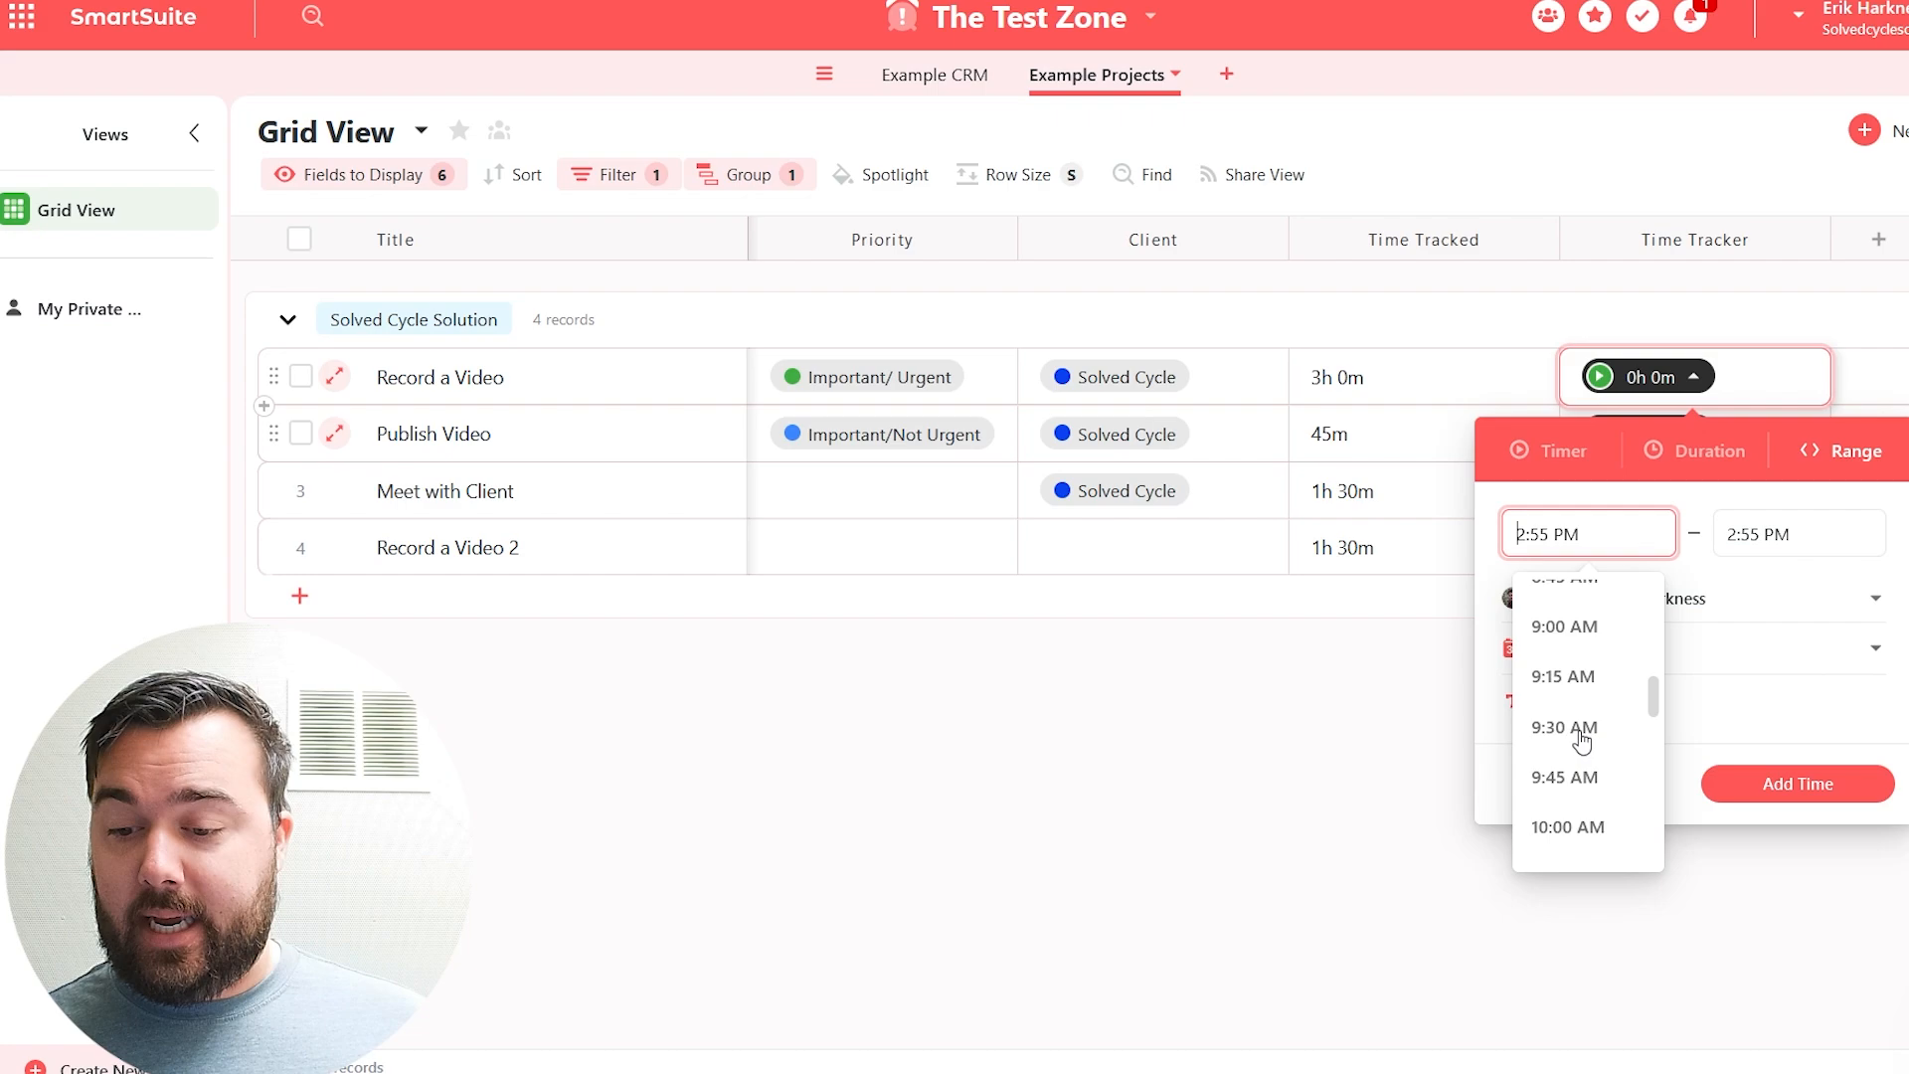
pyautogui.click(1579, 731)
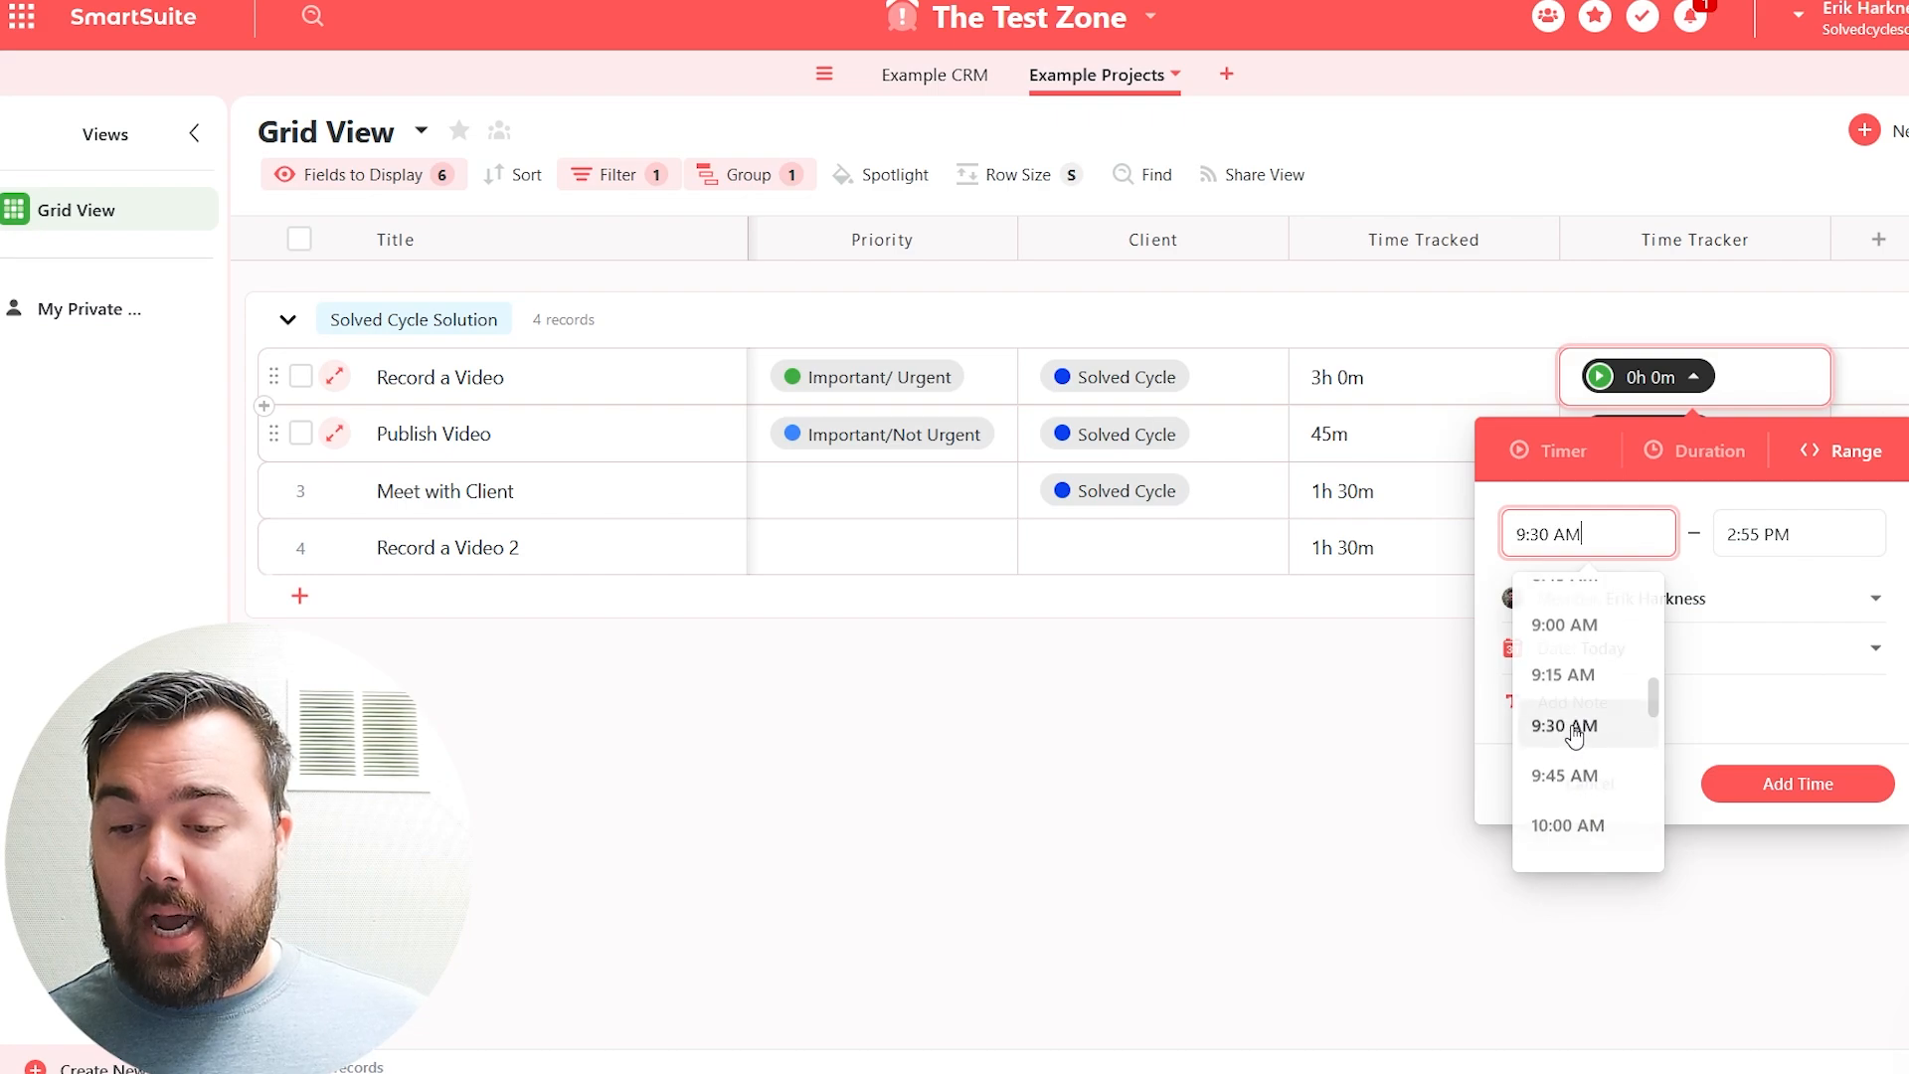
pyautogui.click(1742, 535)
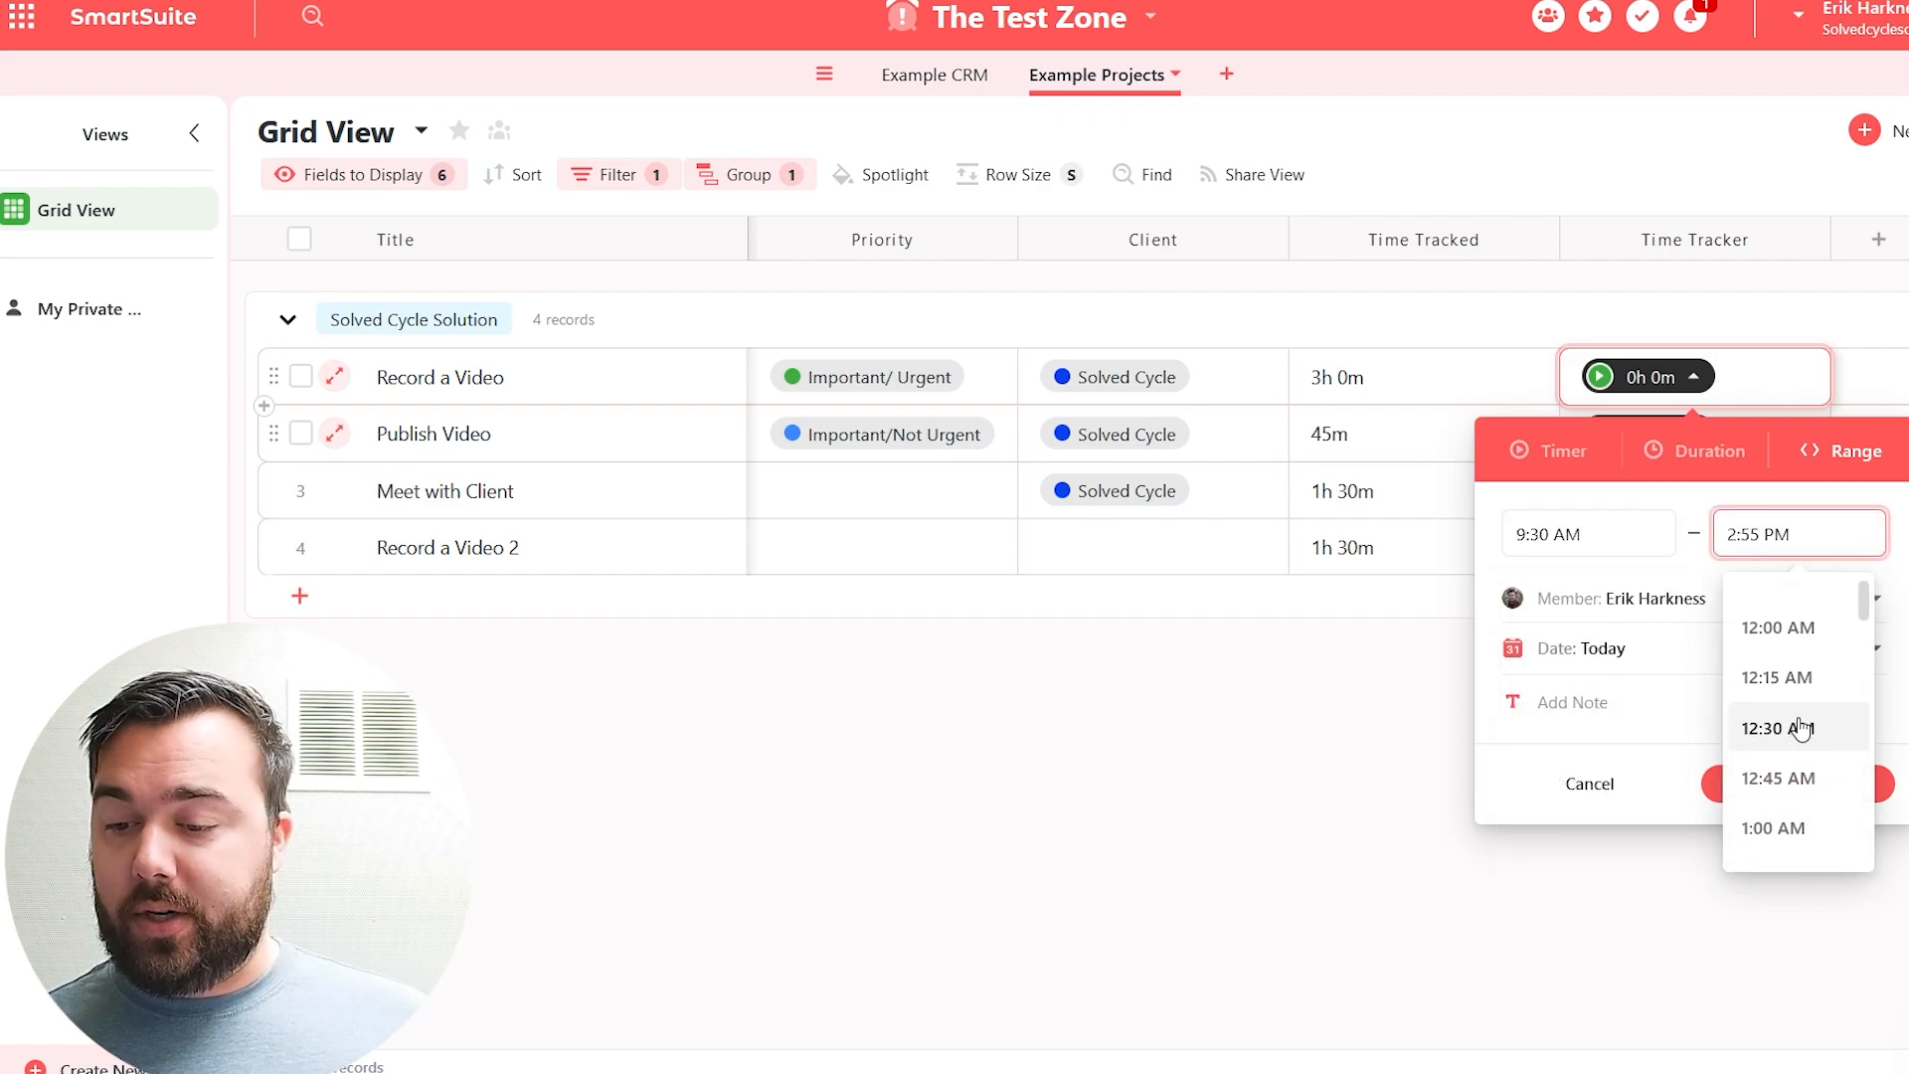
pyautogui.scroll(-20, 1802, 729)
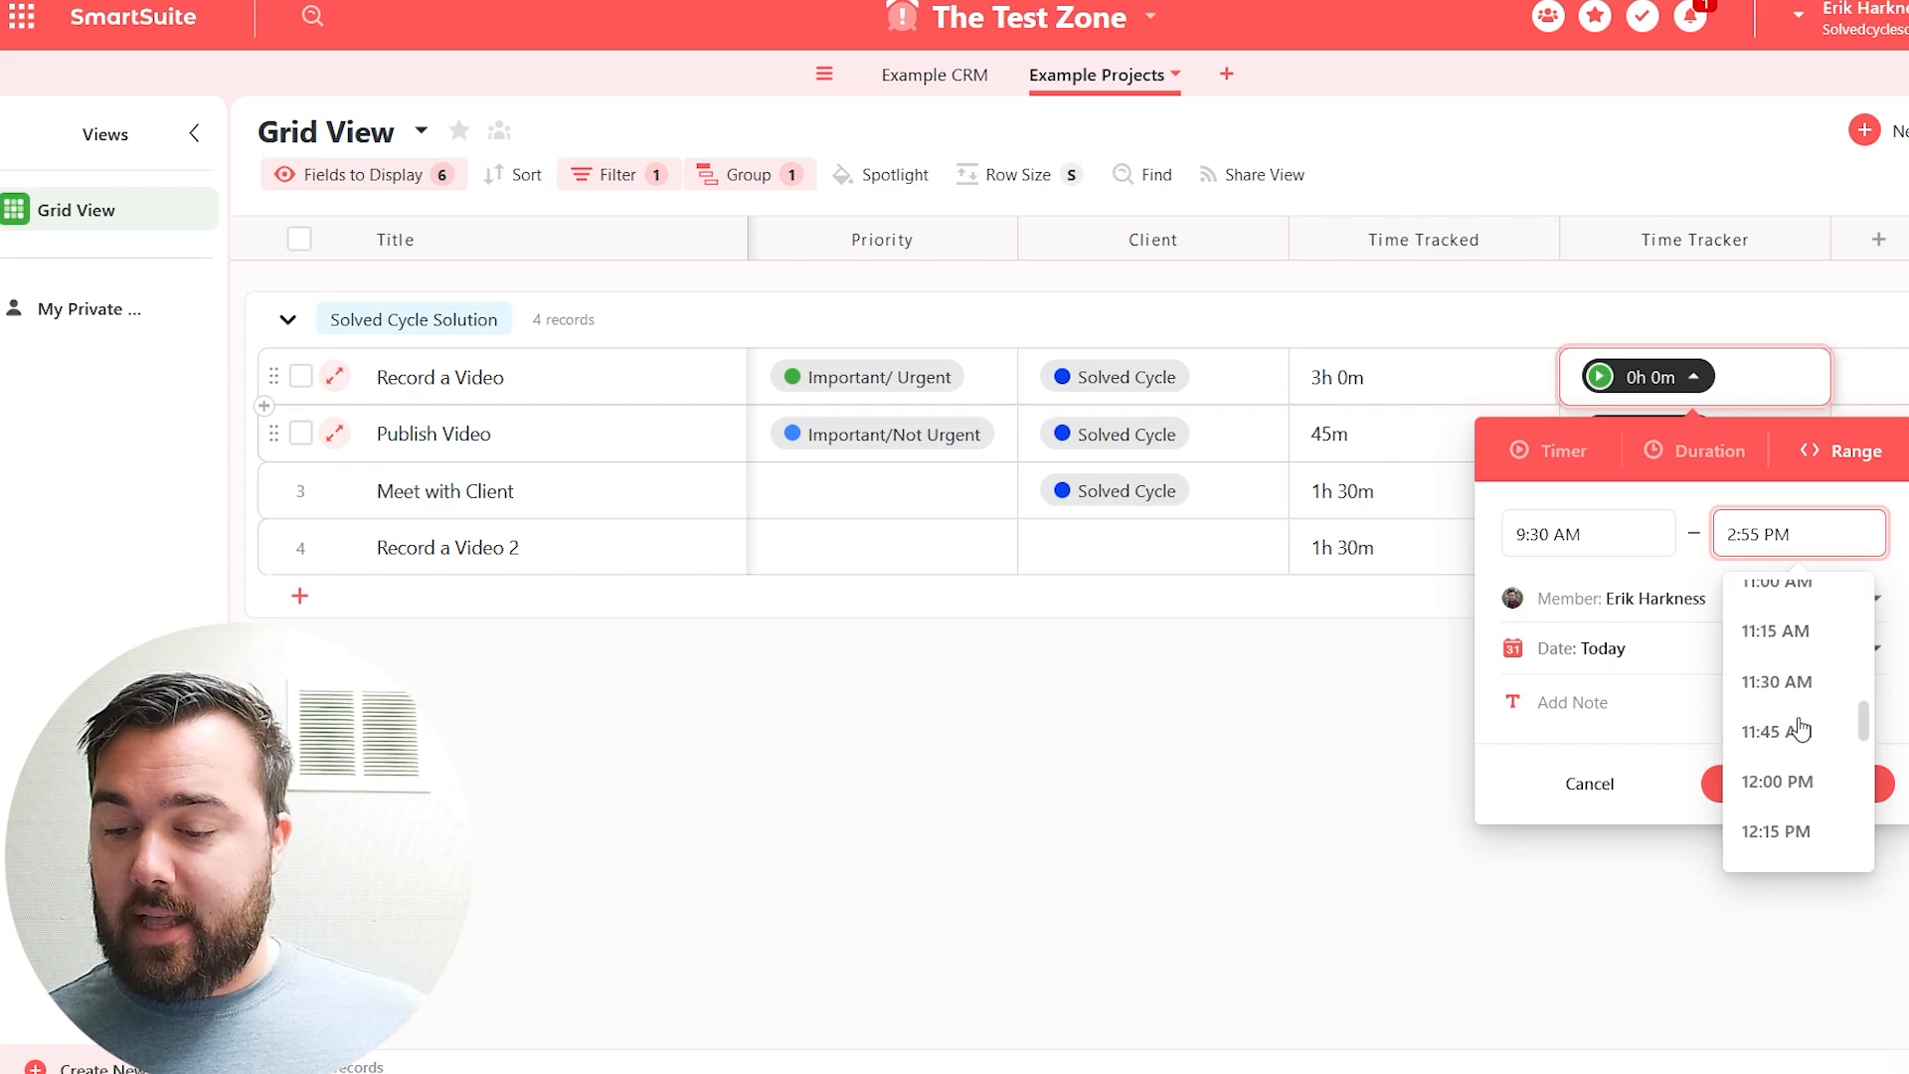
pyautogui.scroll(2, 1802, 729)
pyautogui.click(1792, 713)
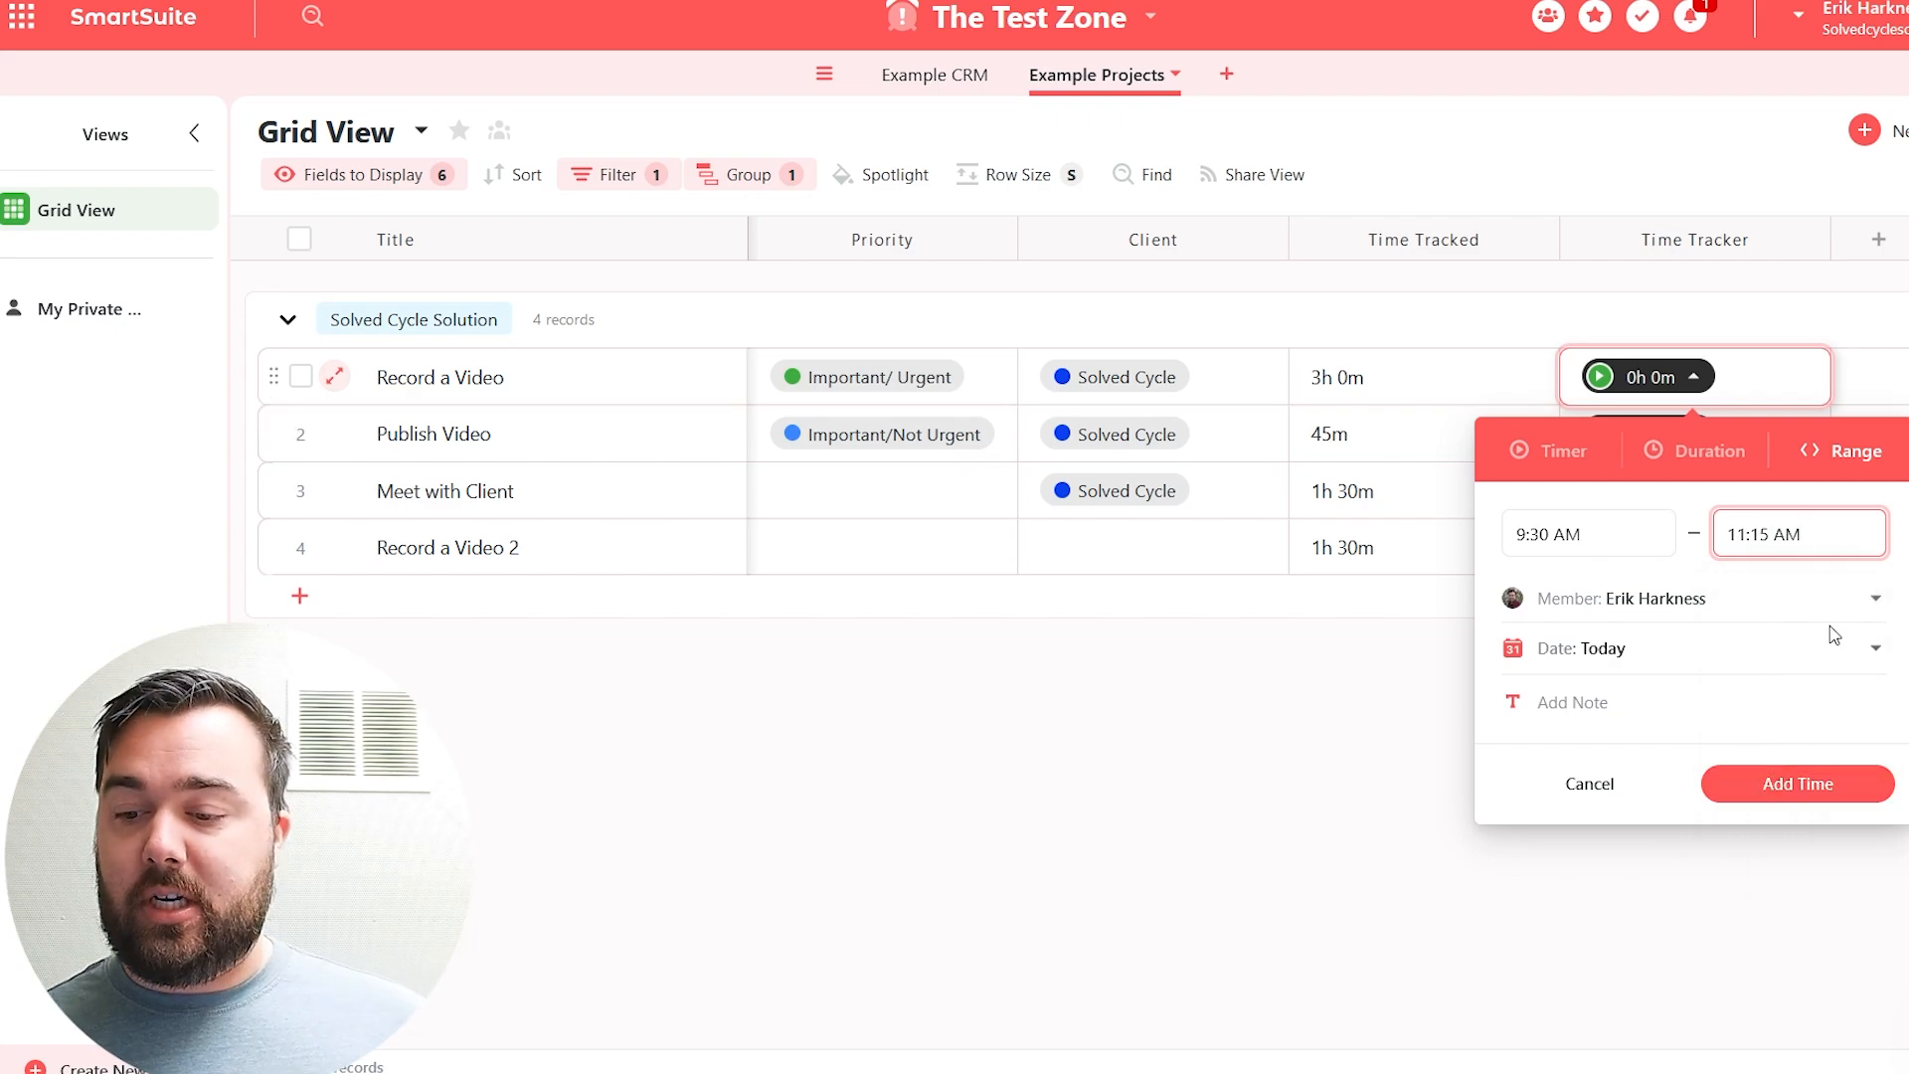
# - Add the note "Testing new location set up" to the time entry and save the entry
pyautogui.click(1588, 703)
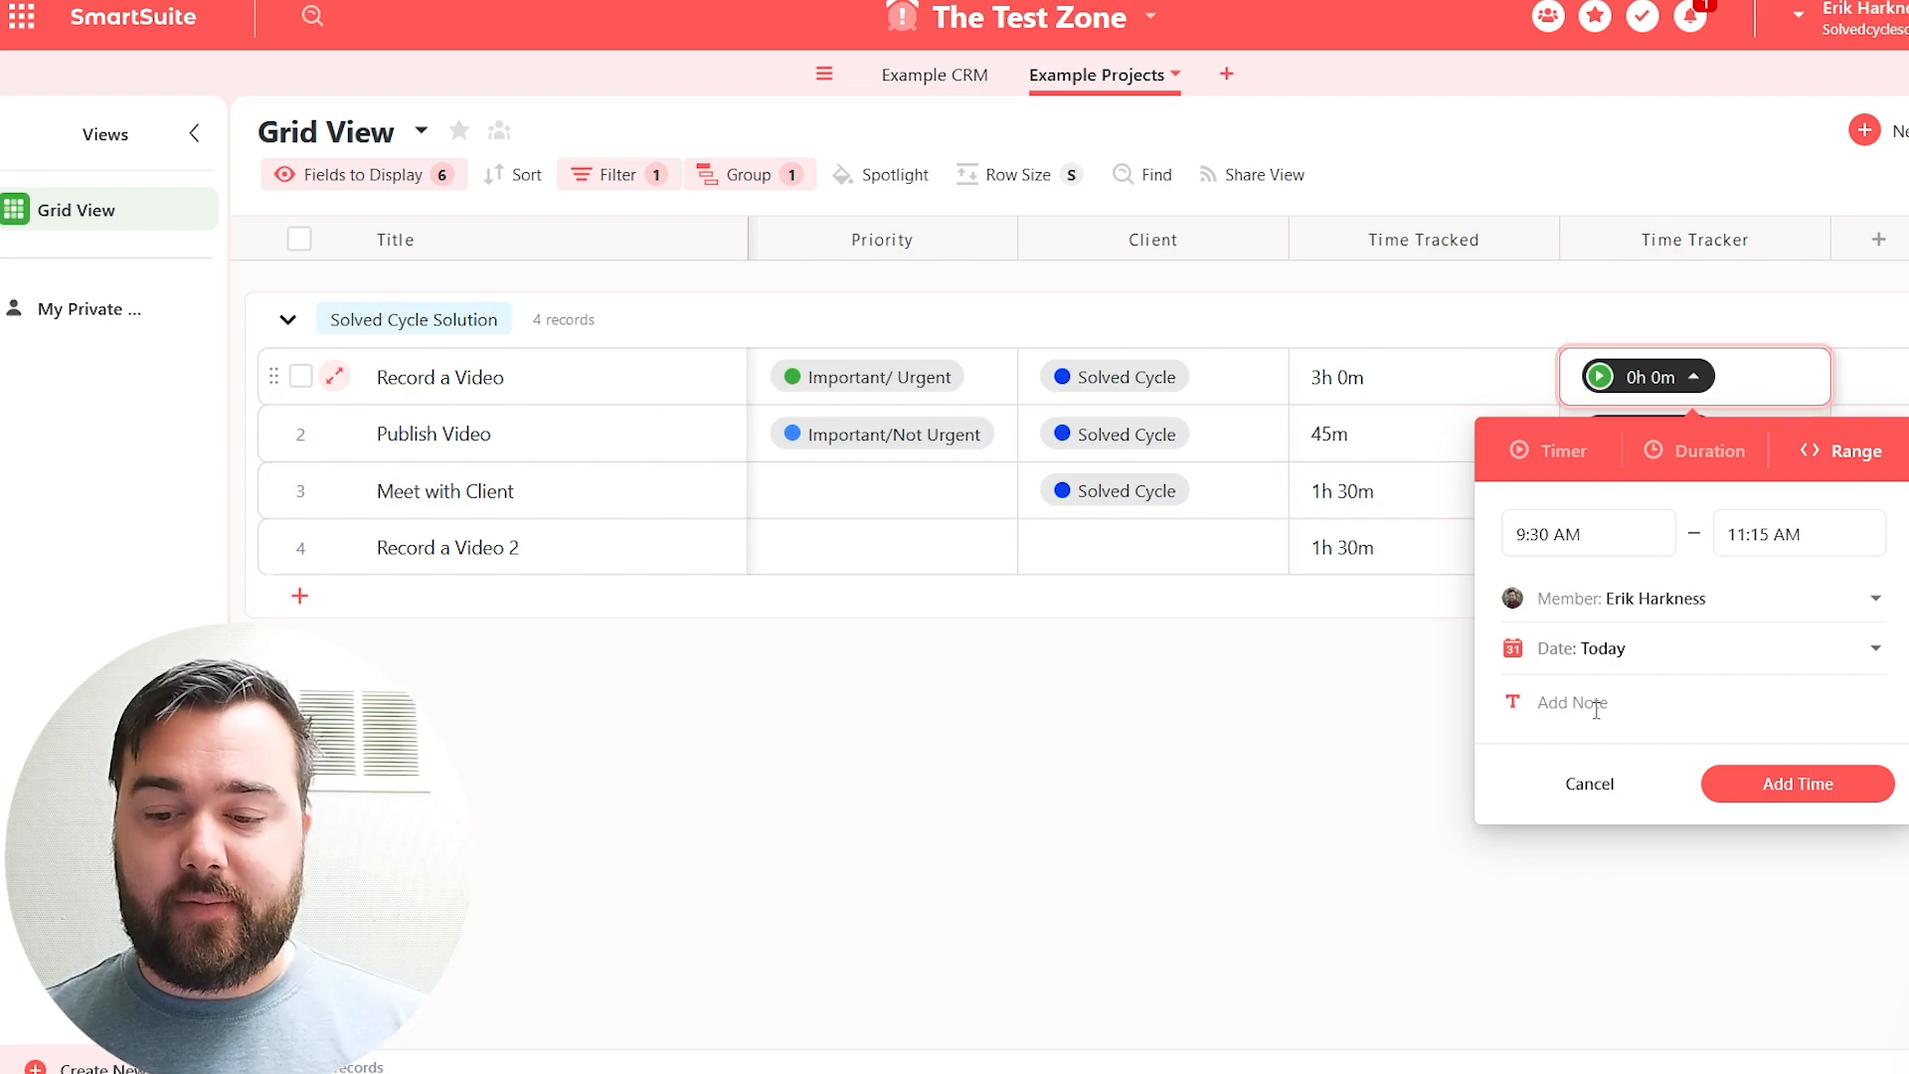
pyautogui.write('Testing new')
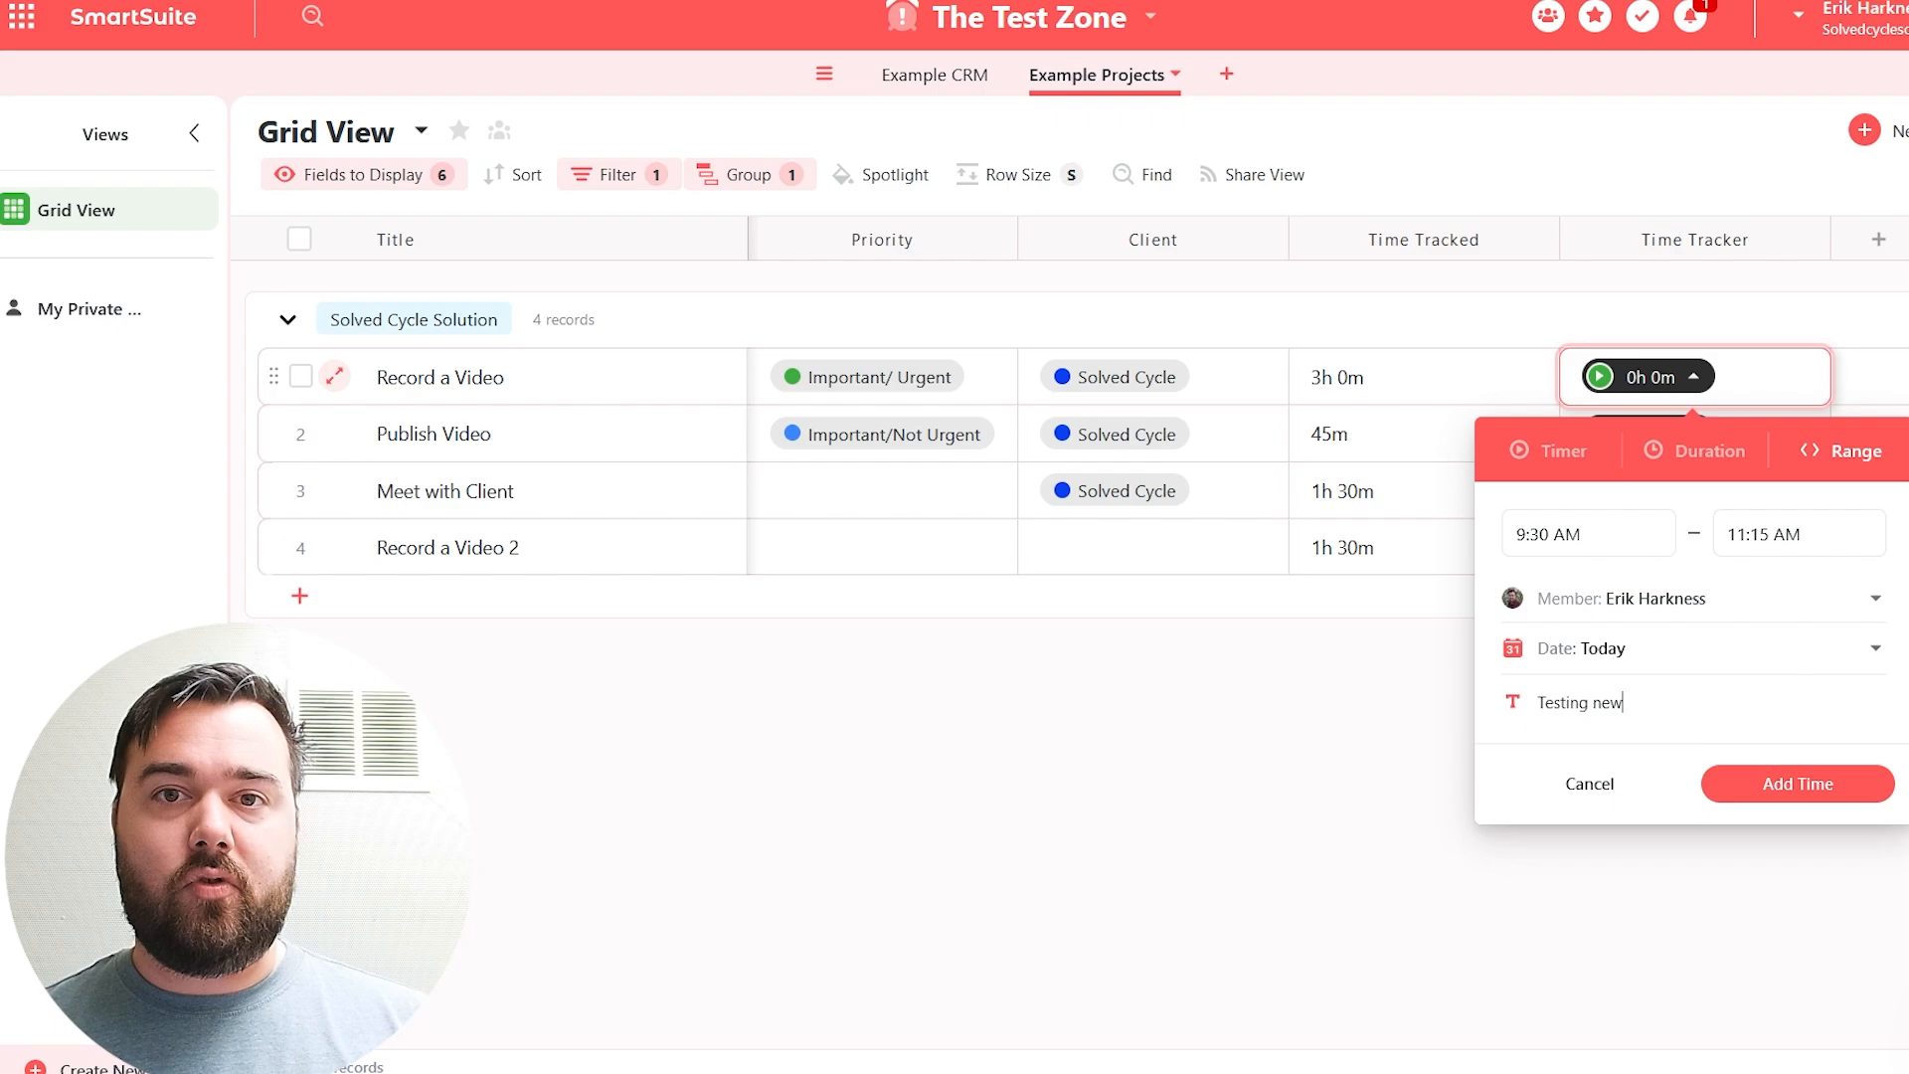
pyautogui.write(' location')
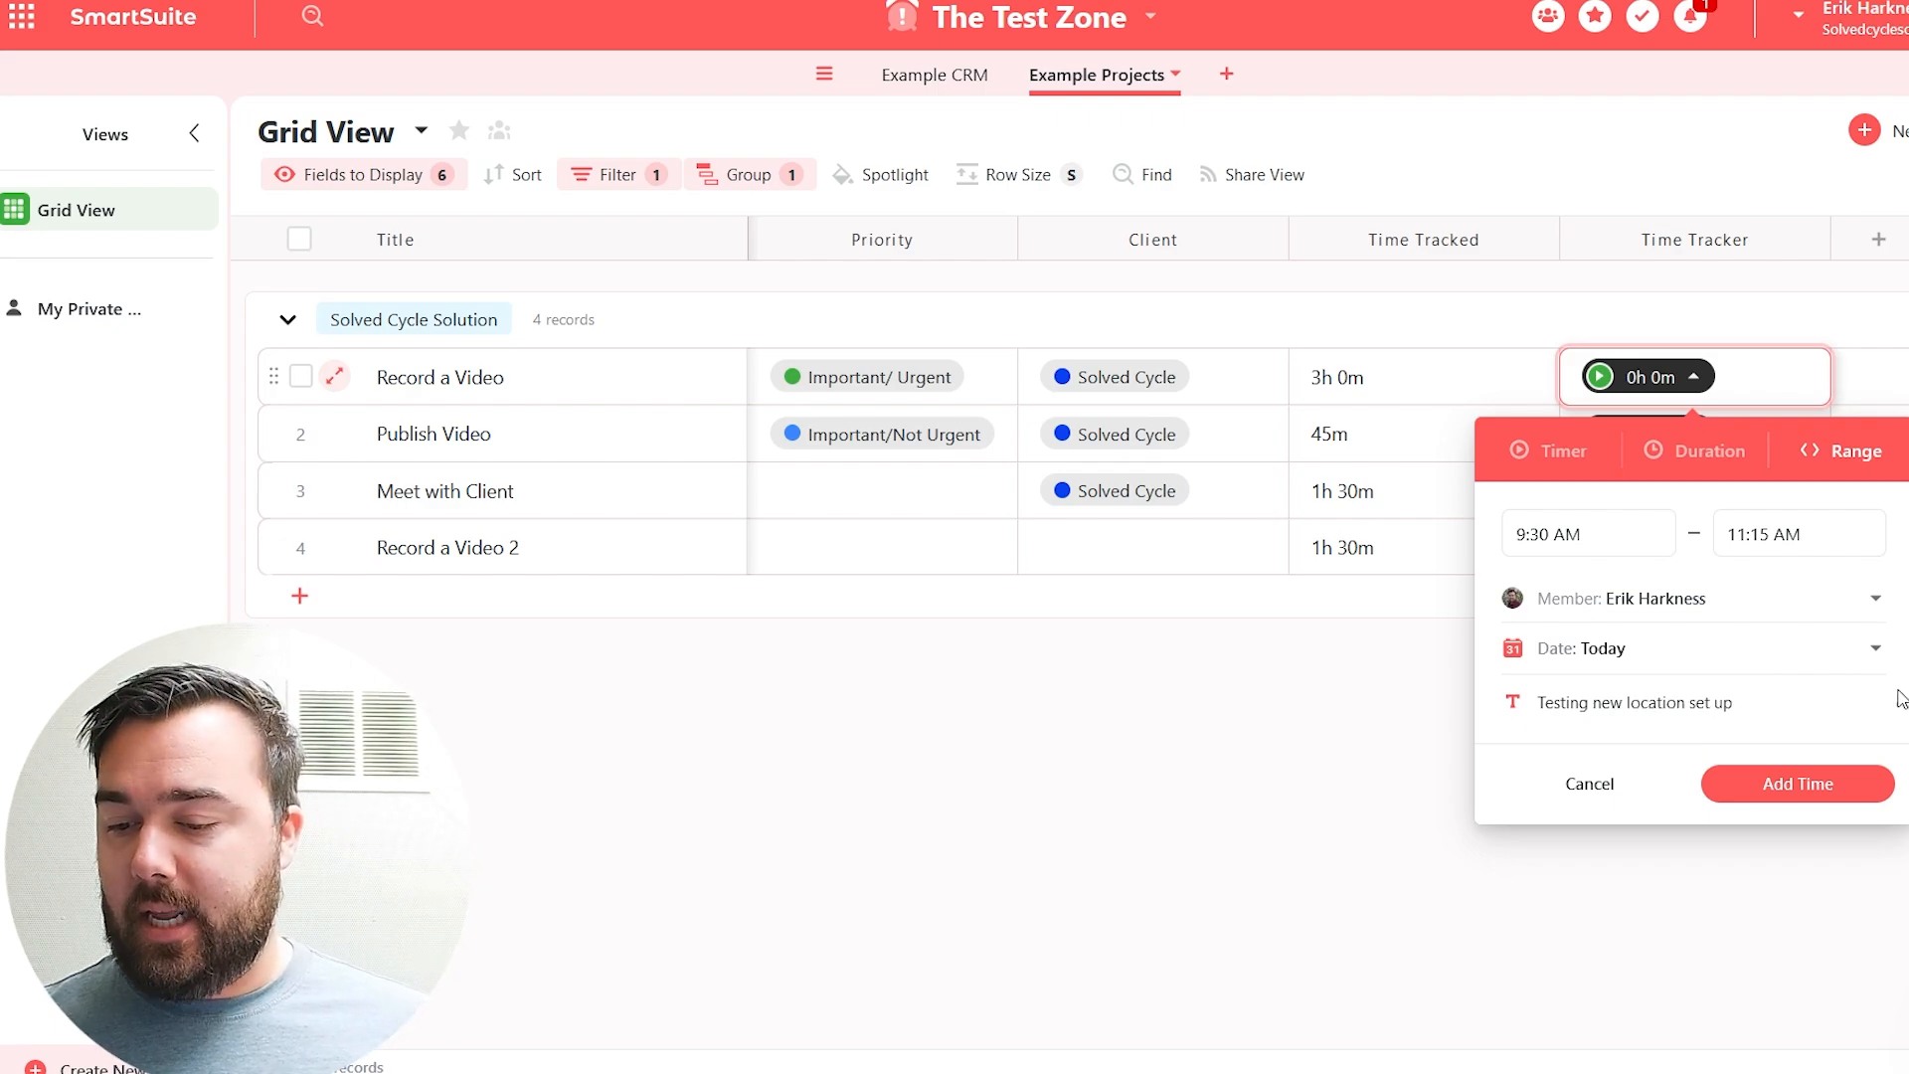
pyautogui.write(' set up')
pyautogui.click(1842, 785)
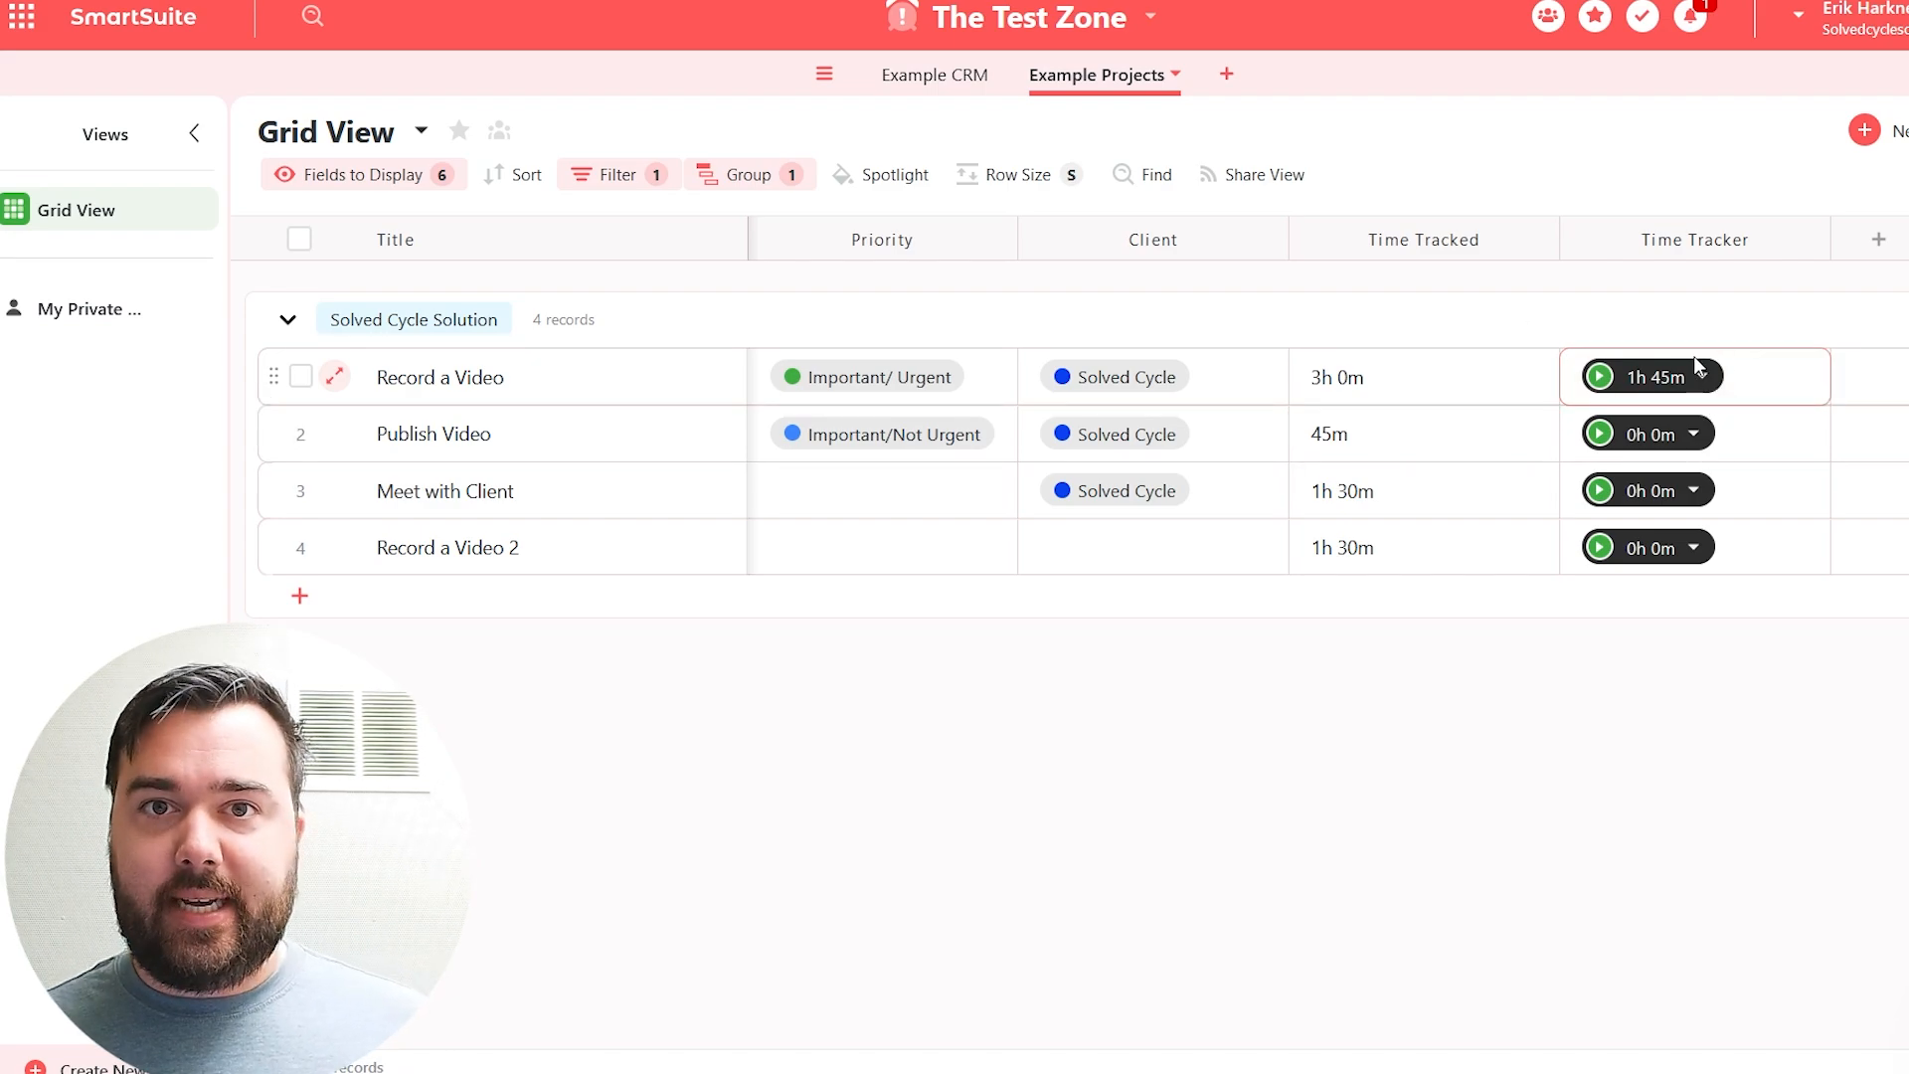
# - Add a second time entry to the Record a Video task's Time Tracker with a Duration of "1h 30"
pyautogui.click(1703, 386)
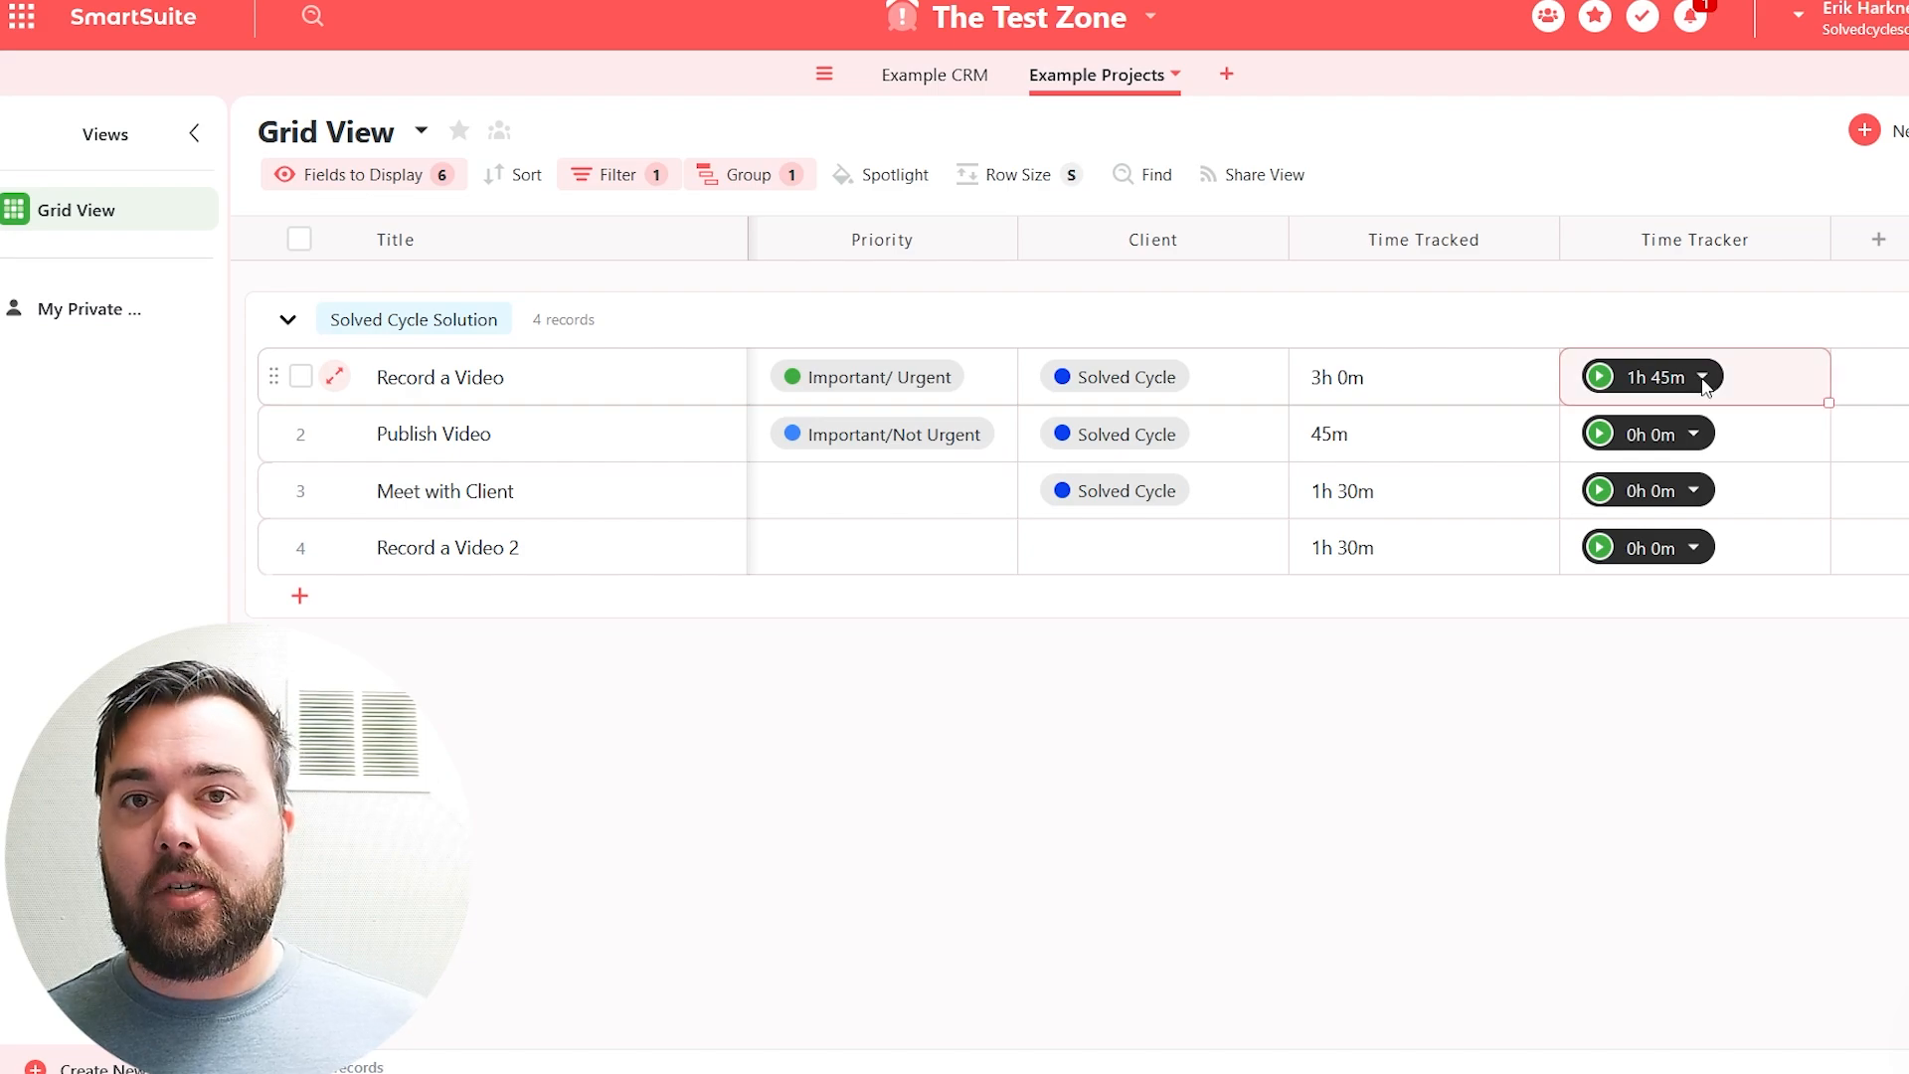
pyautogui.click(1705, 385)
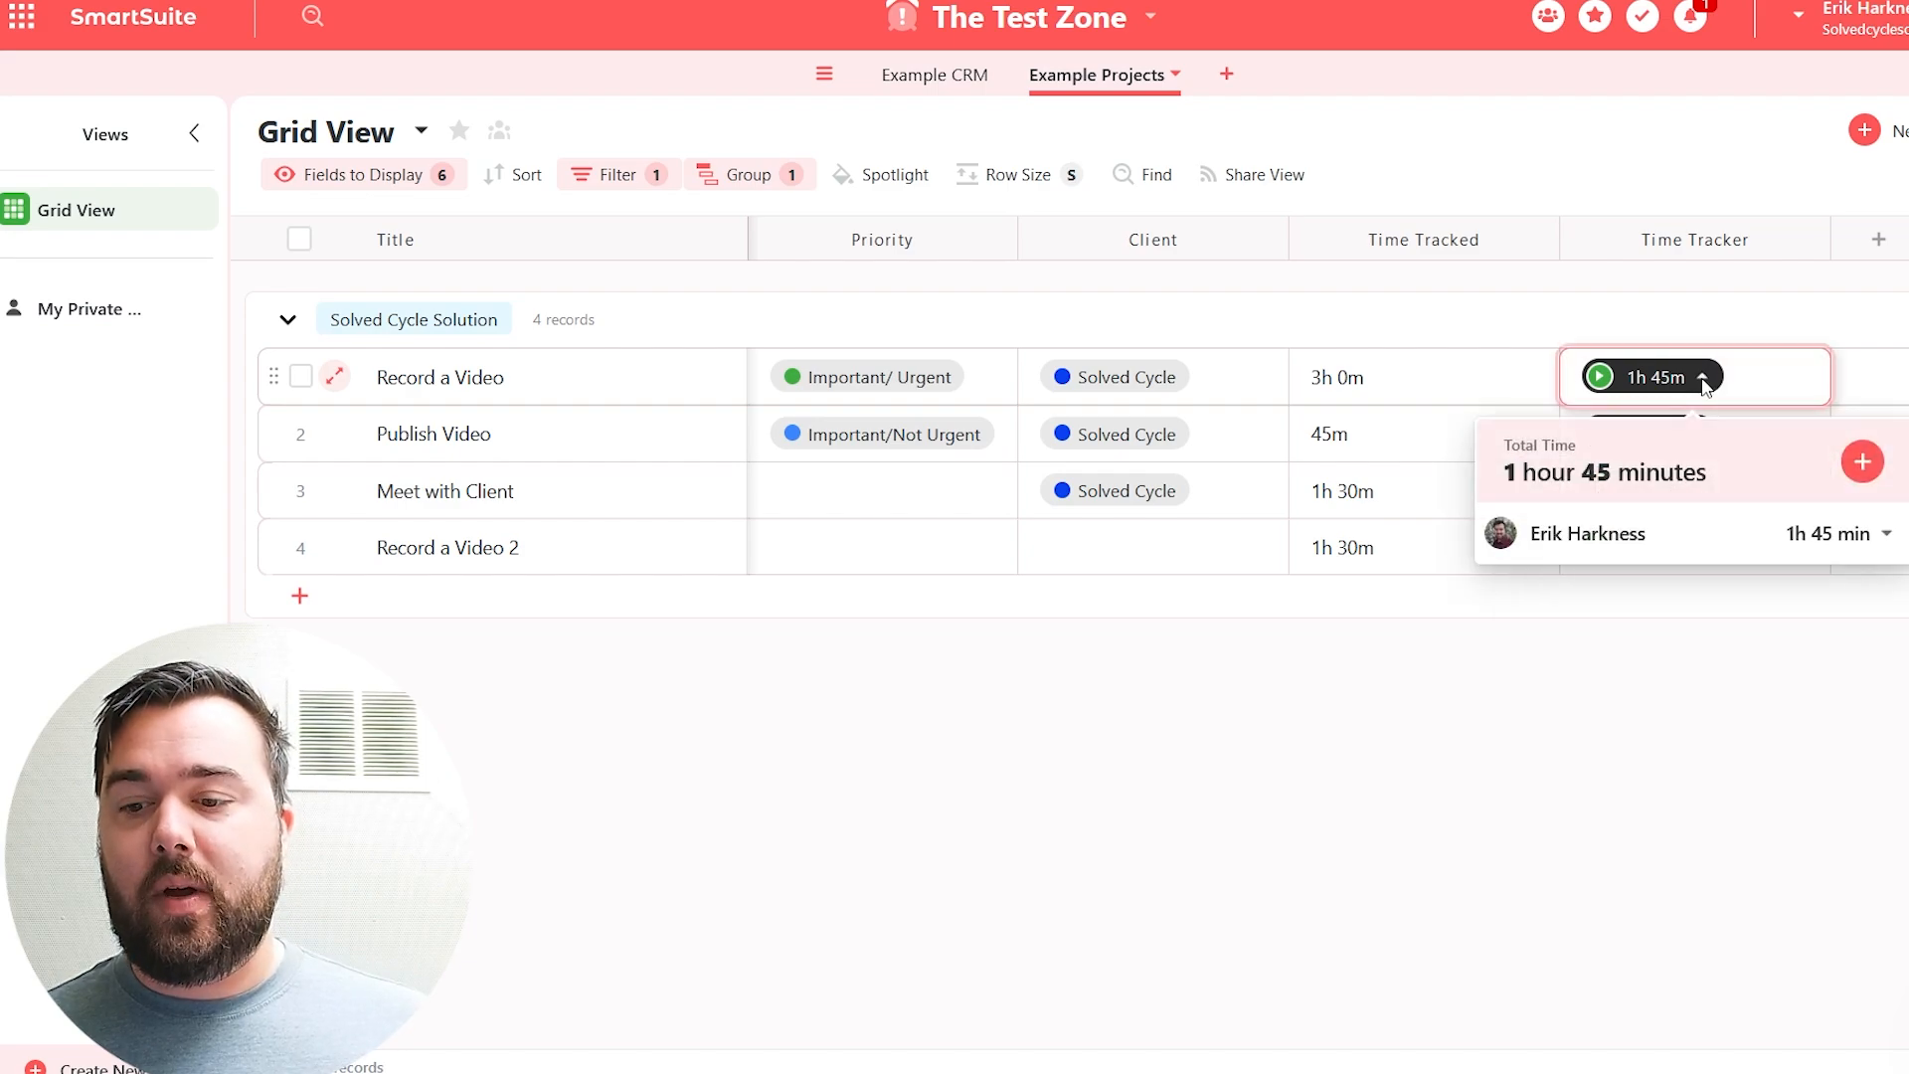
pyautogui.click(1865, 459)
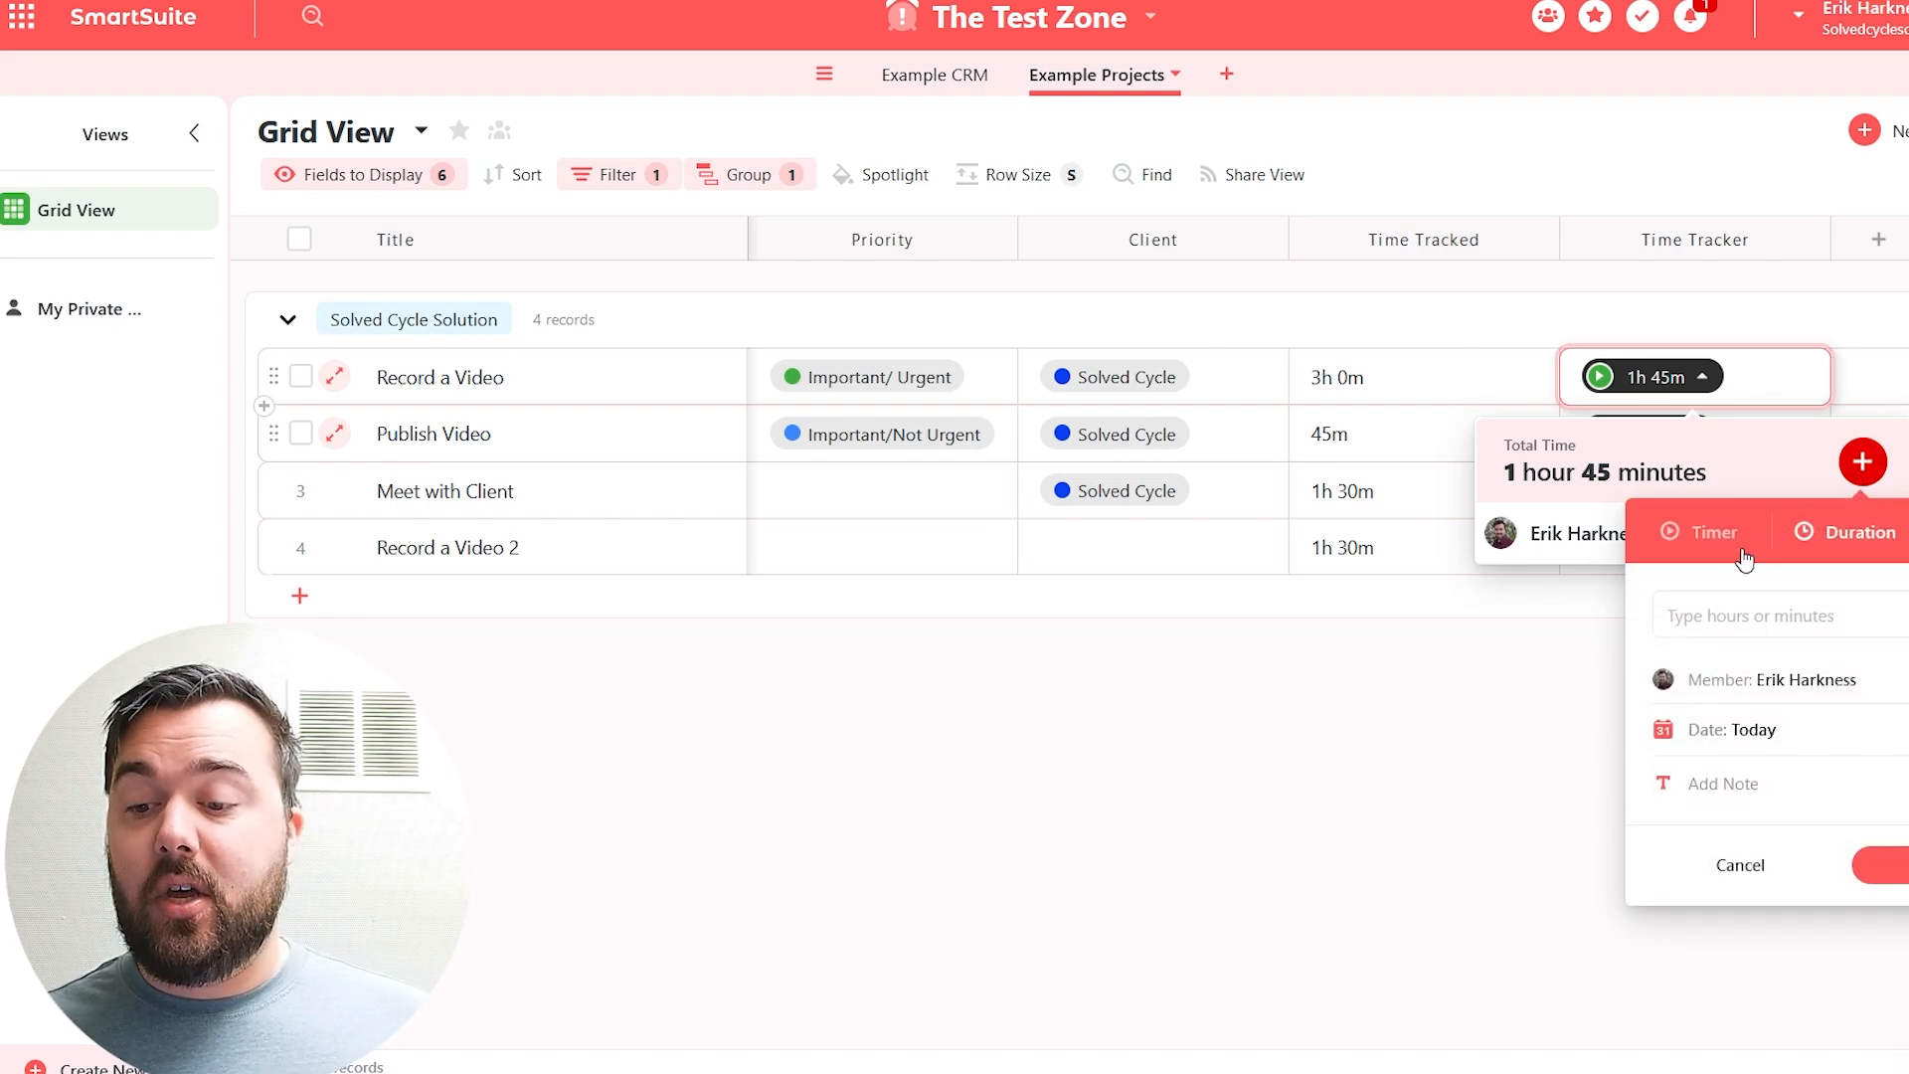
pyautogui.click(1769, 616)
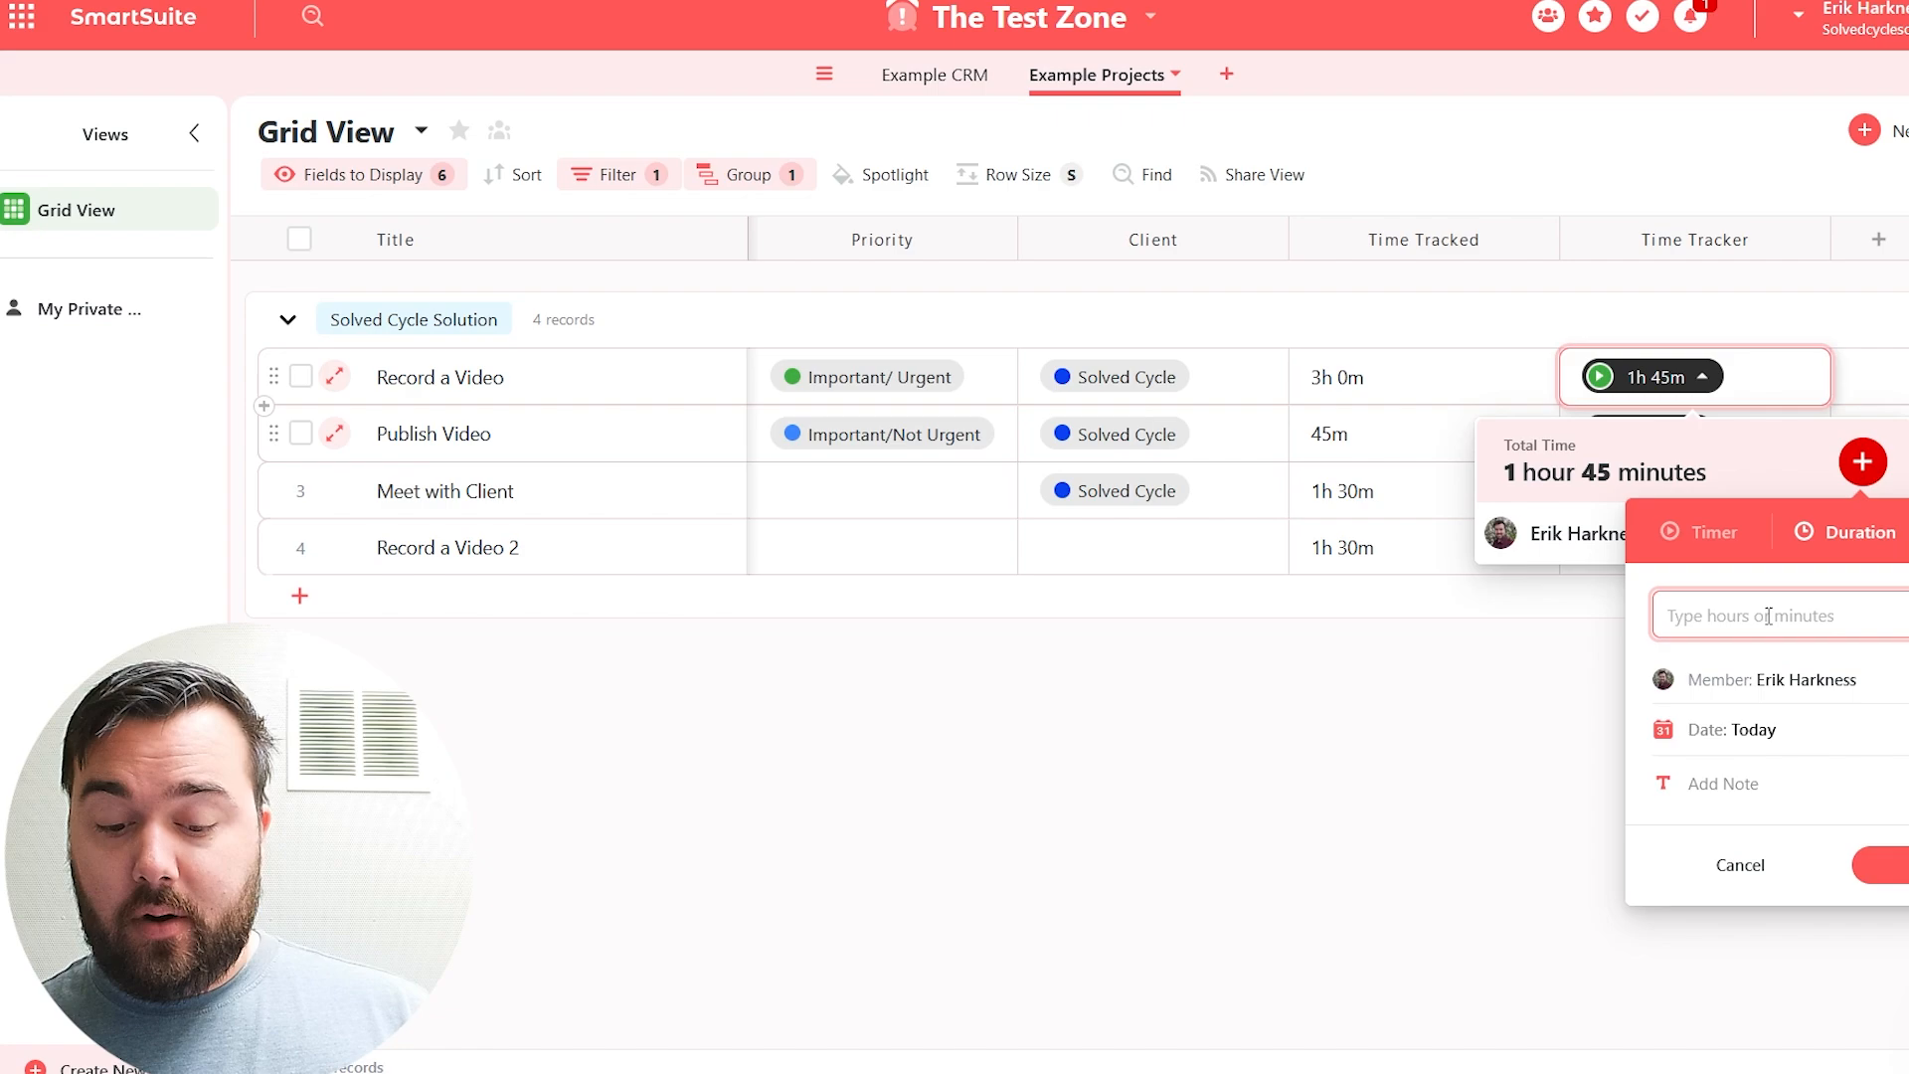
pyautogui.write('1')
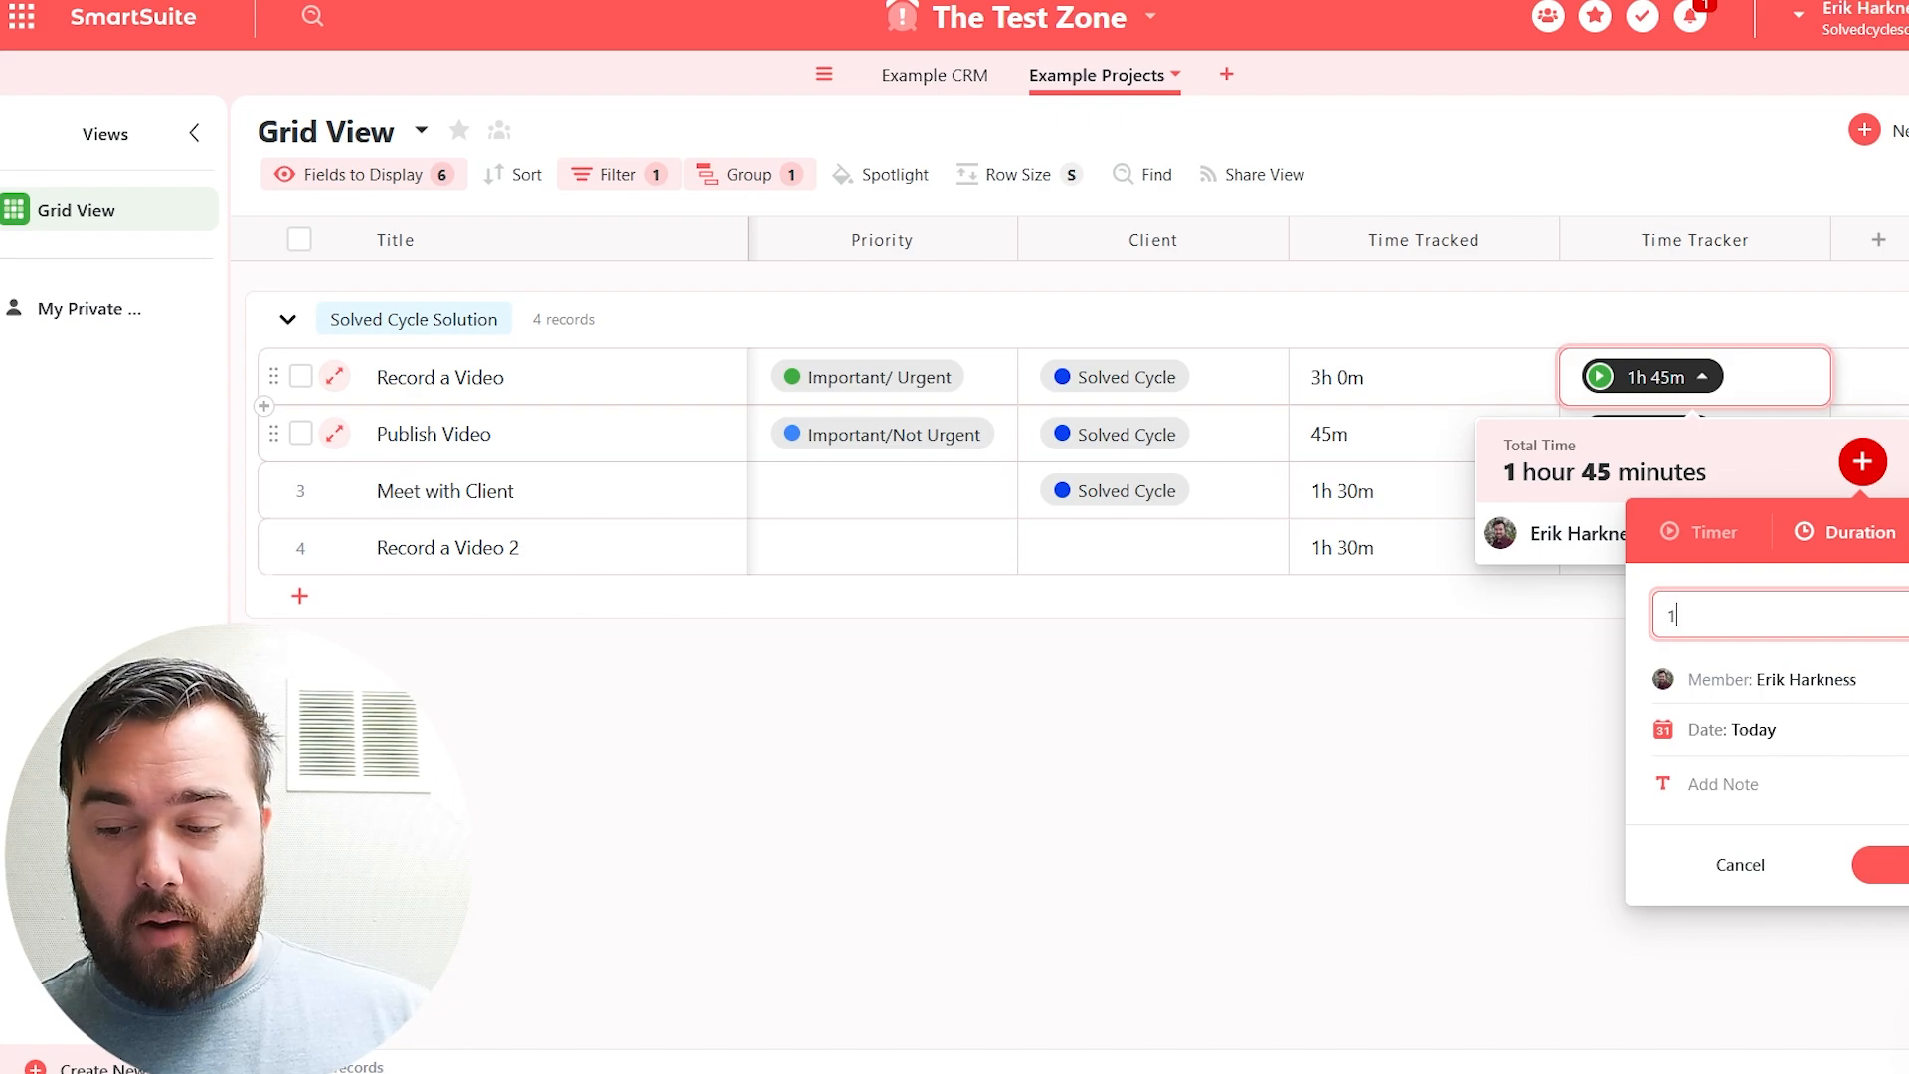
pyautogui.write('h 30')
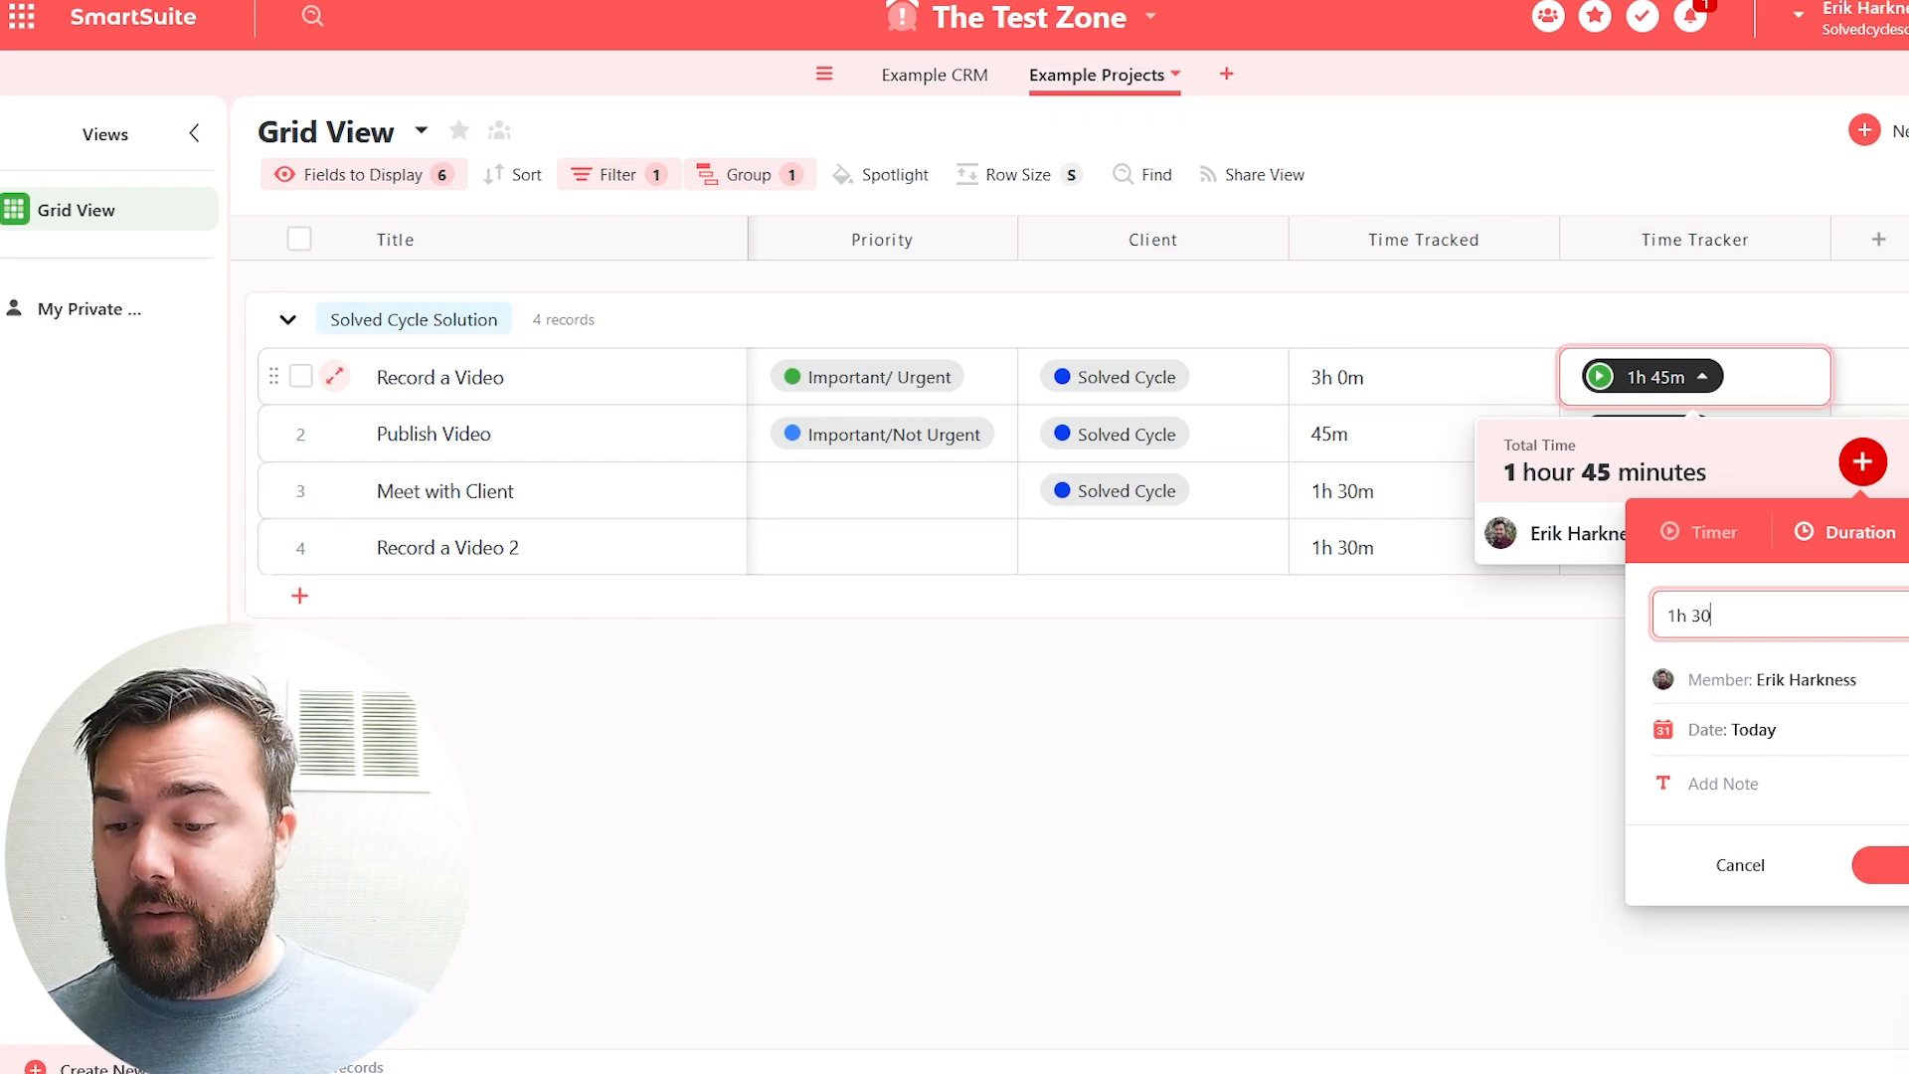
pyautogui.click(1883, 864)
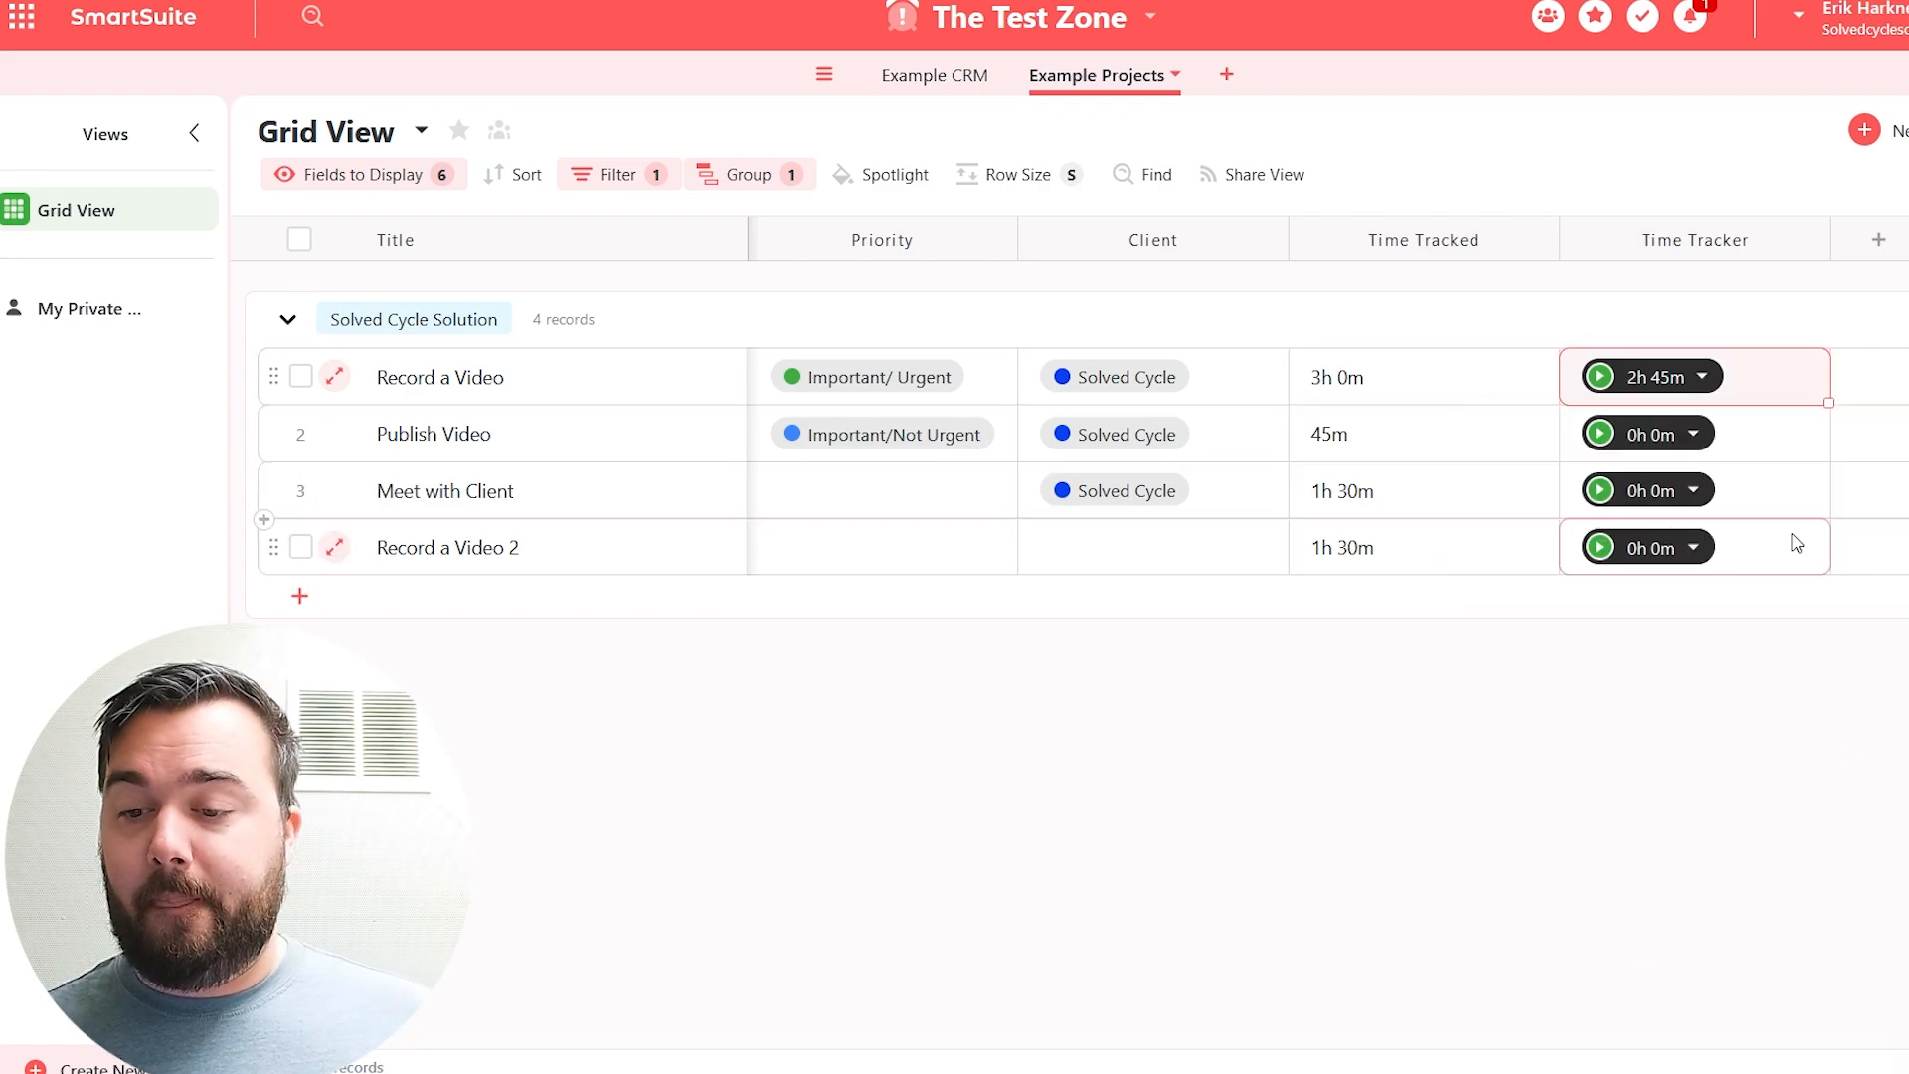
# - Expand the member's time entries on the Record a Video task and set the 01:00:00 entry's duration to 1h 15m
pyautogui.click(1702, 377)
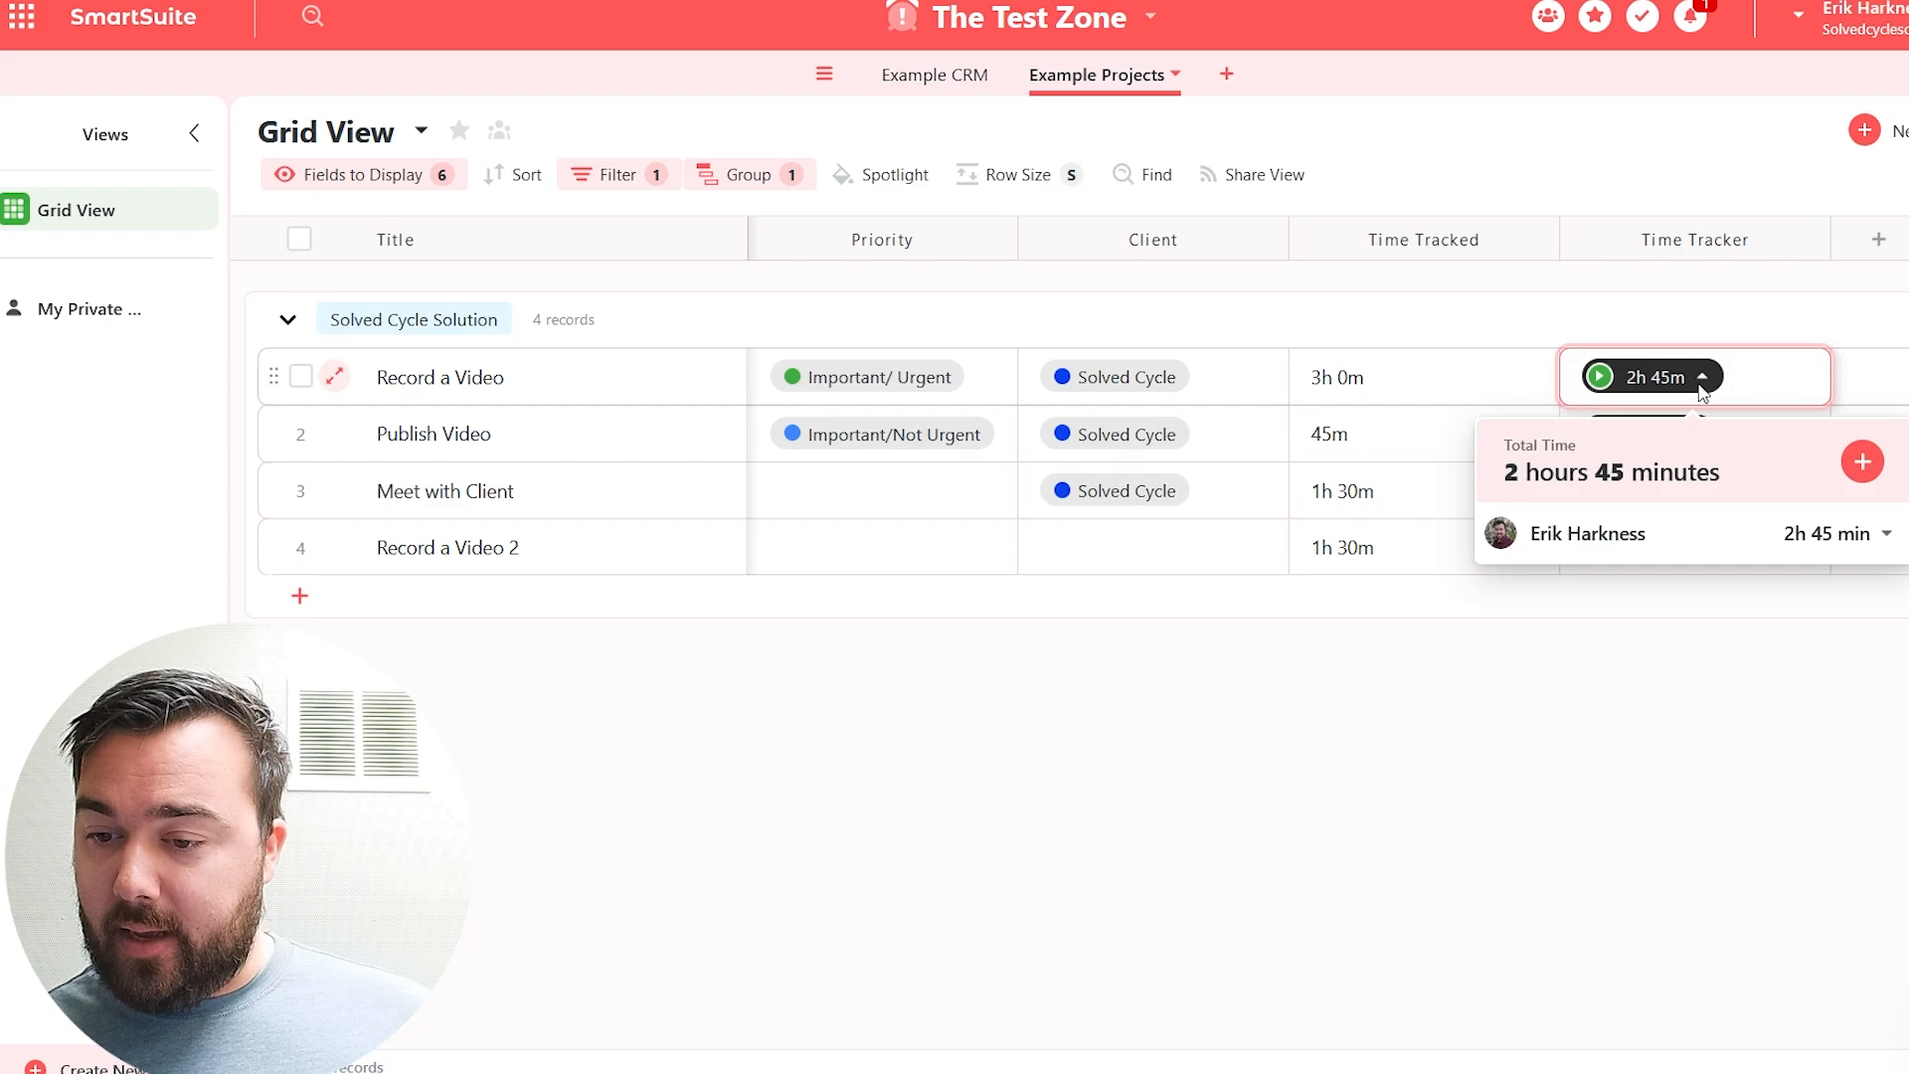
pyautogui.click(1887, 537)
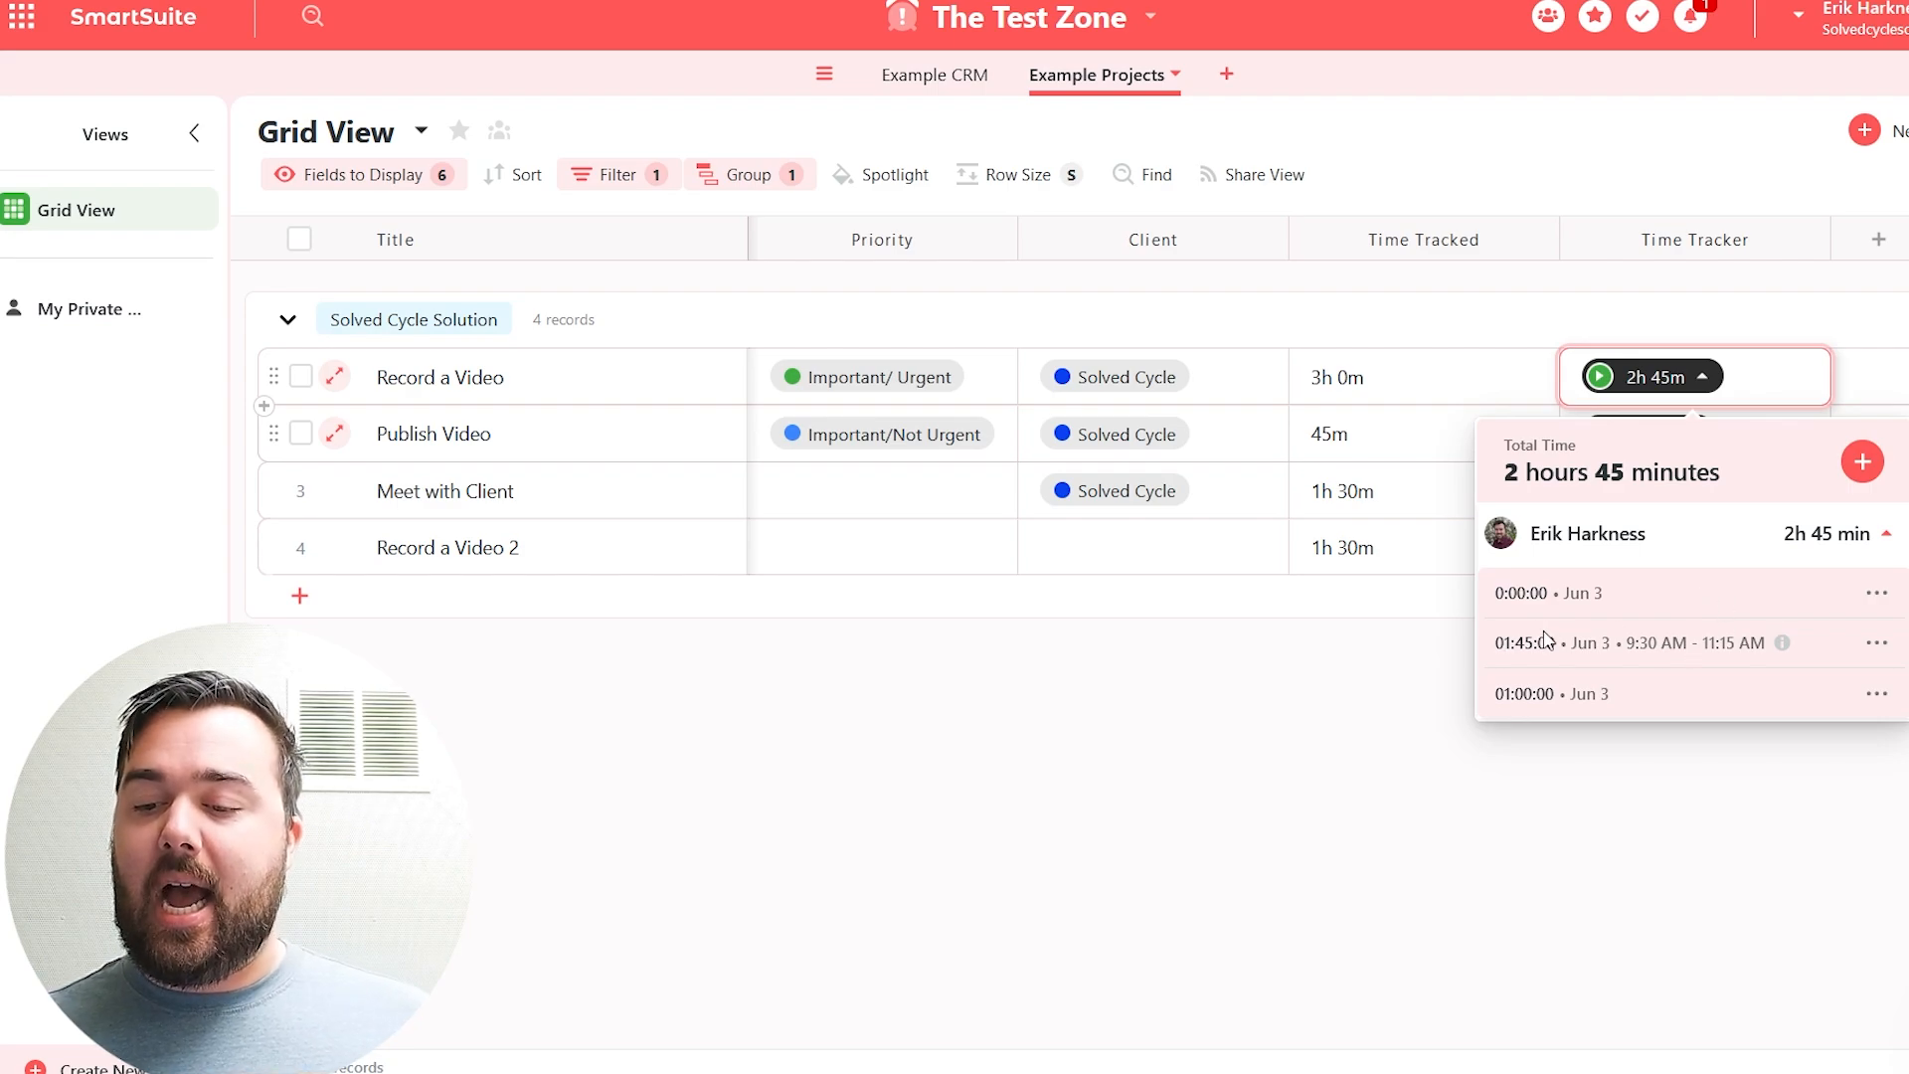
pyautogui.click(1877, 693)
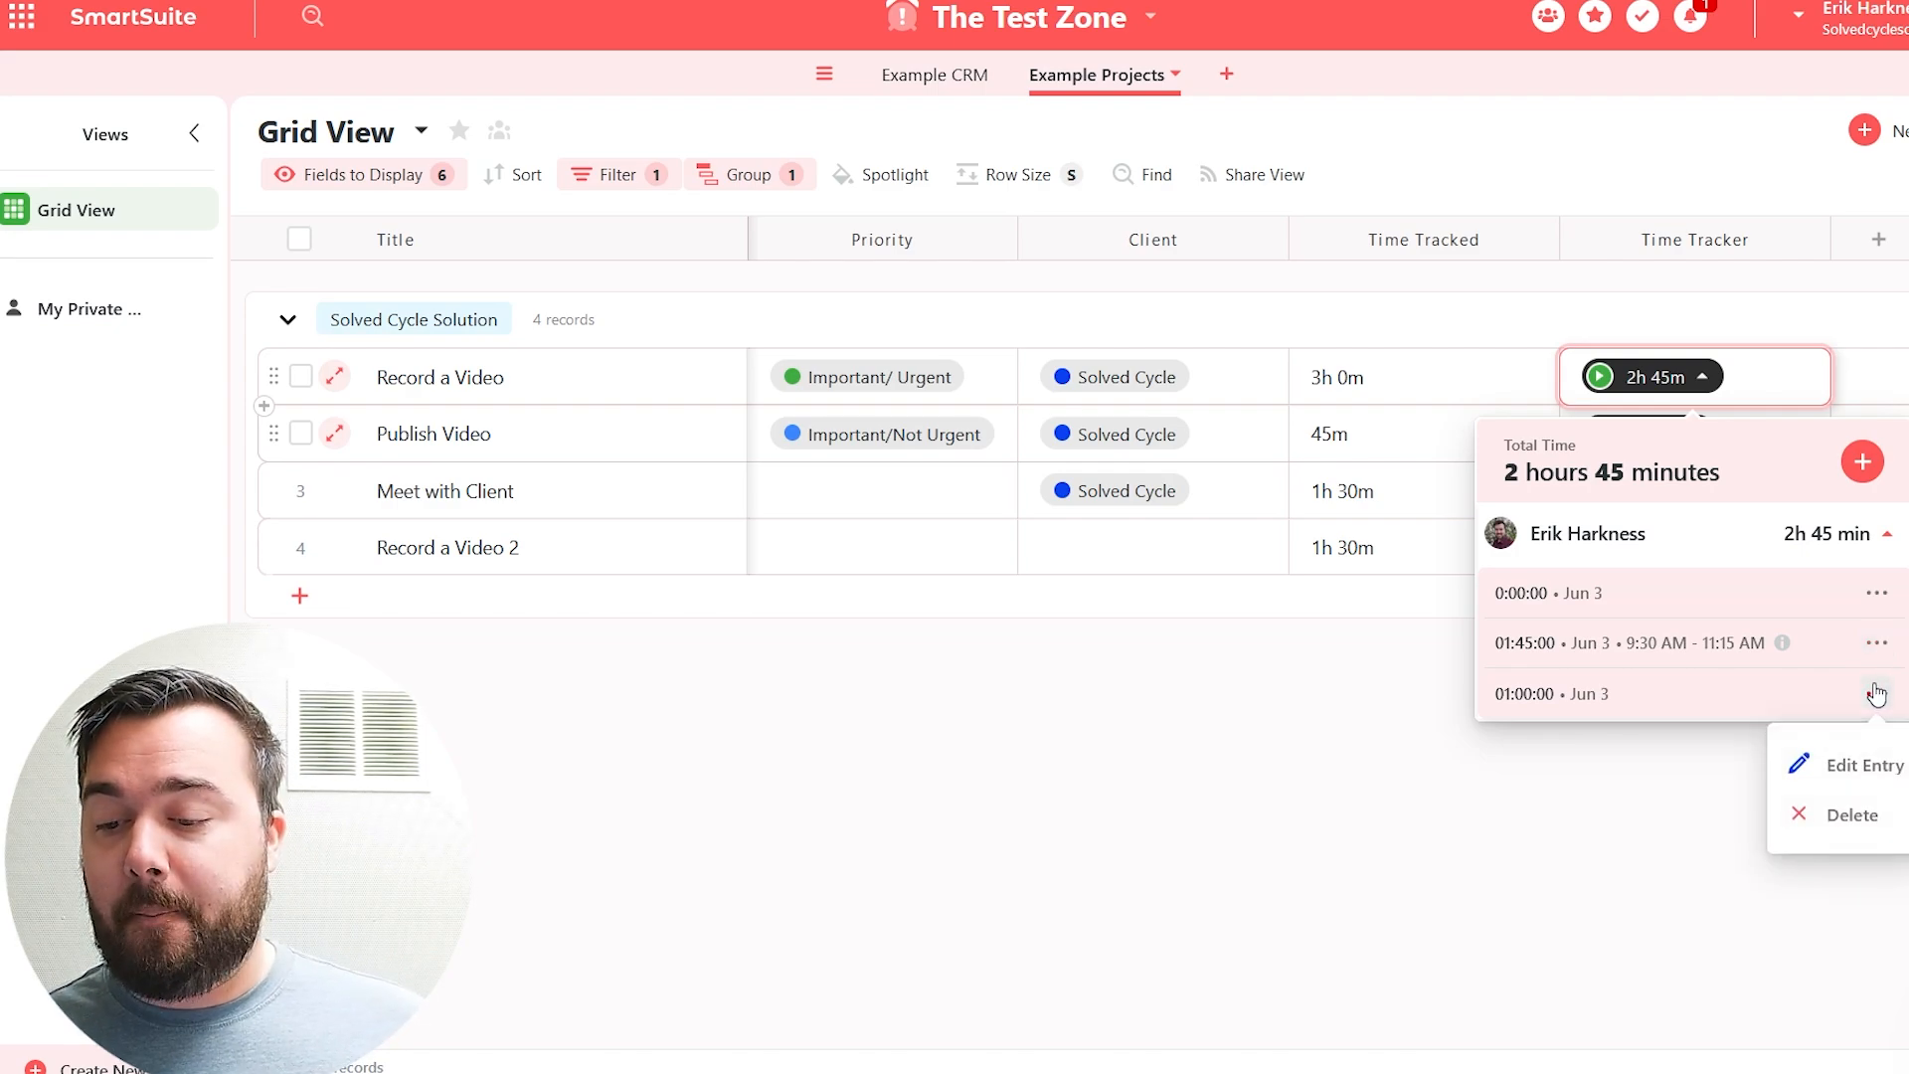
pyautogui.click(1860, 768)
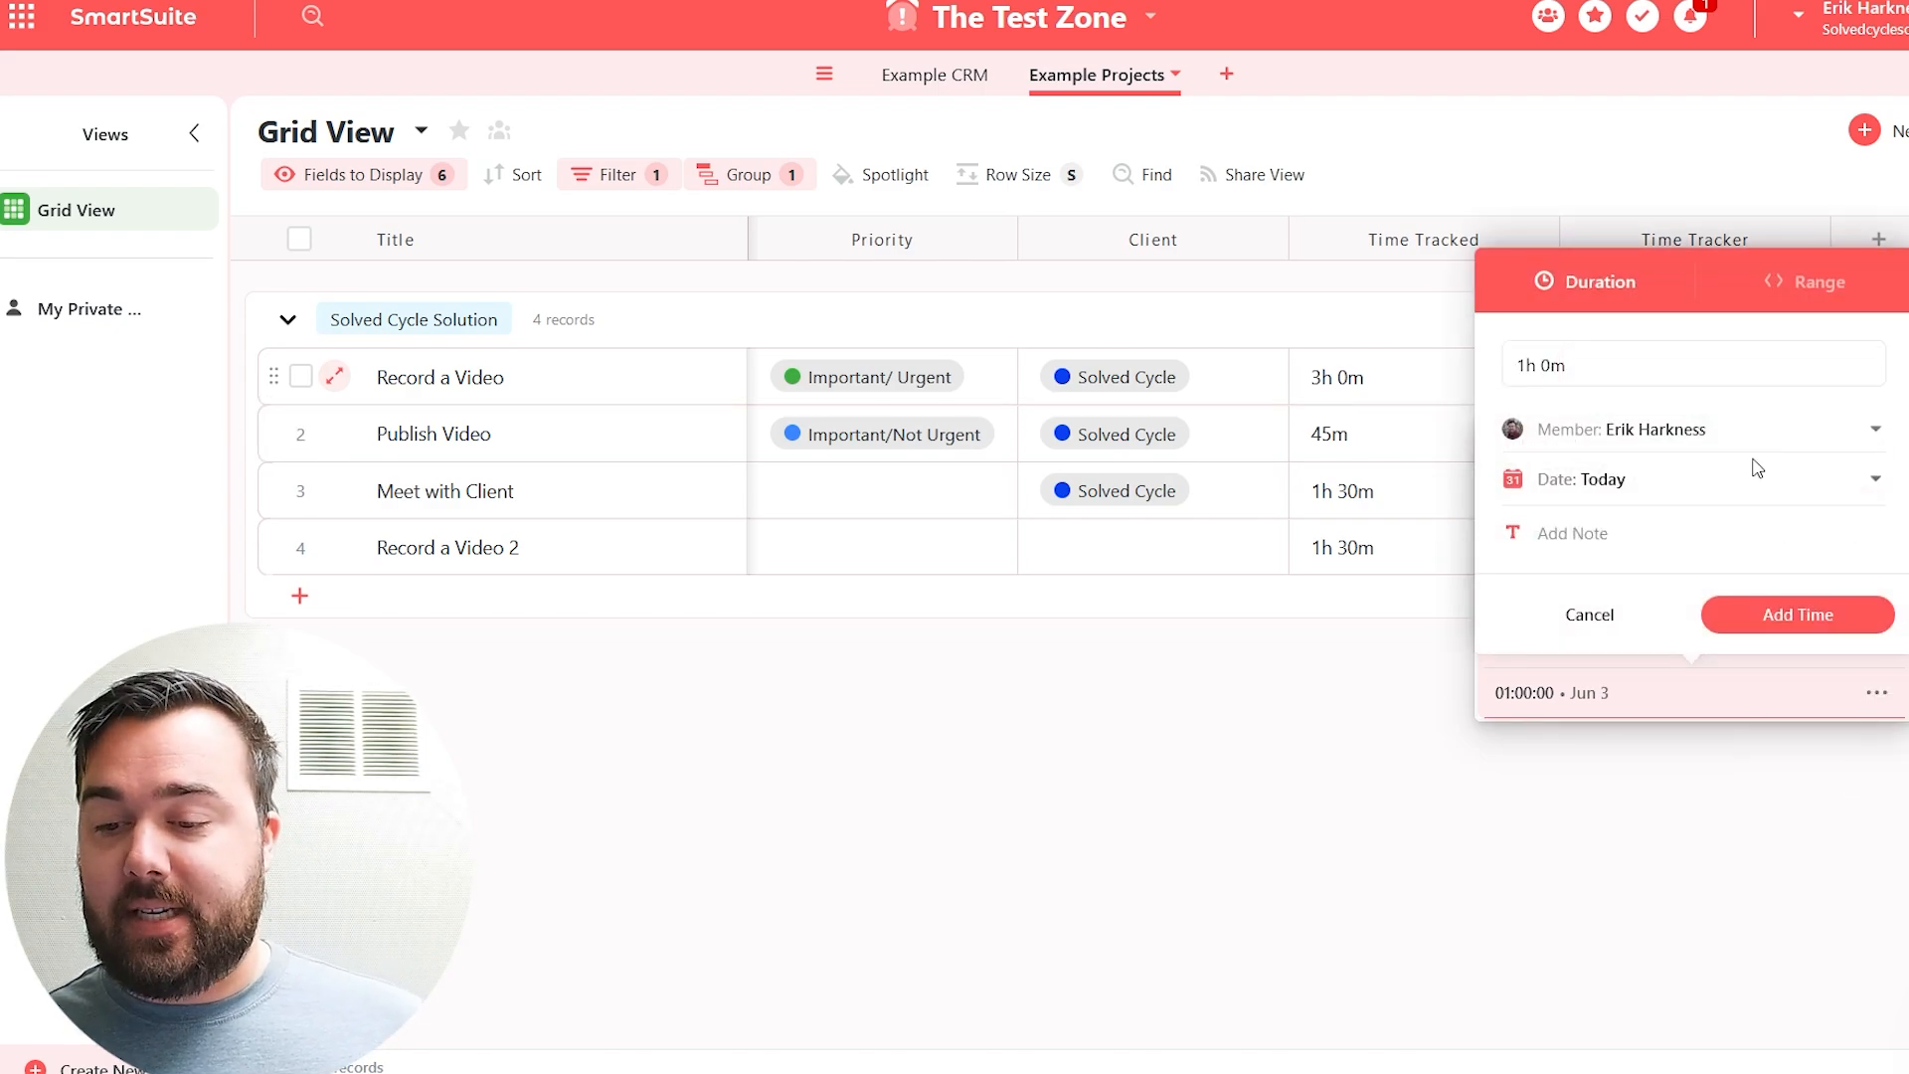
pyautogui.doubleClick(1556, 371)
pyautogui.write('1m')
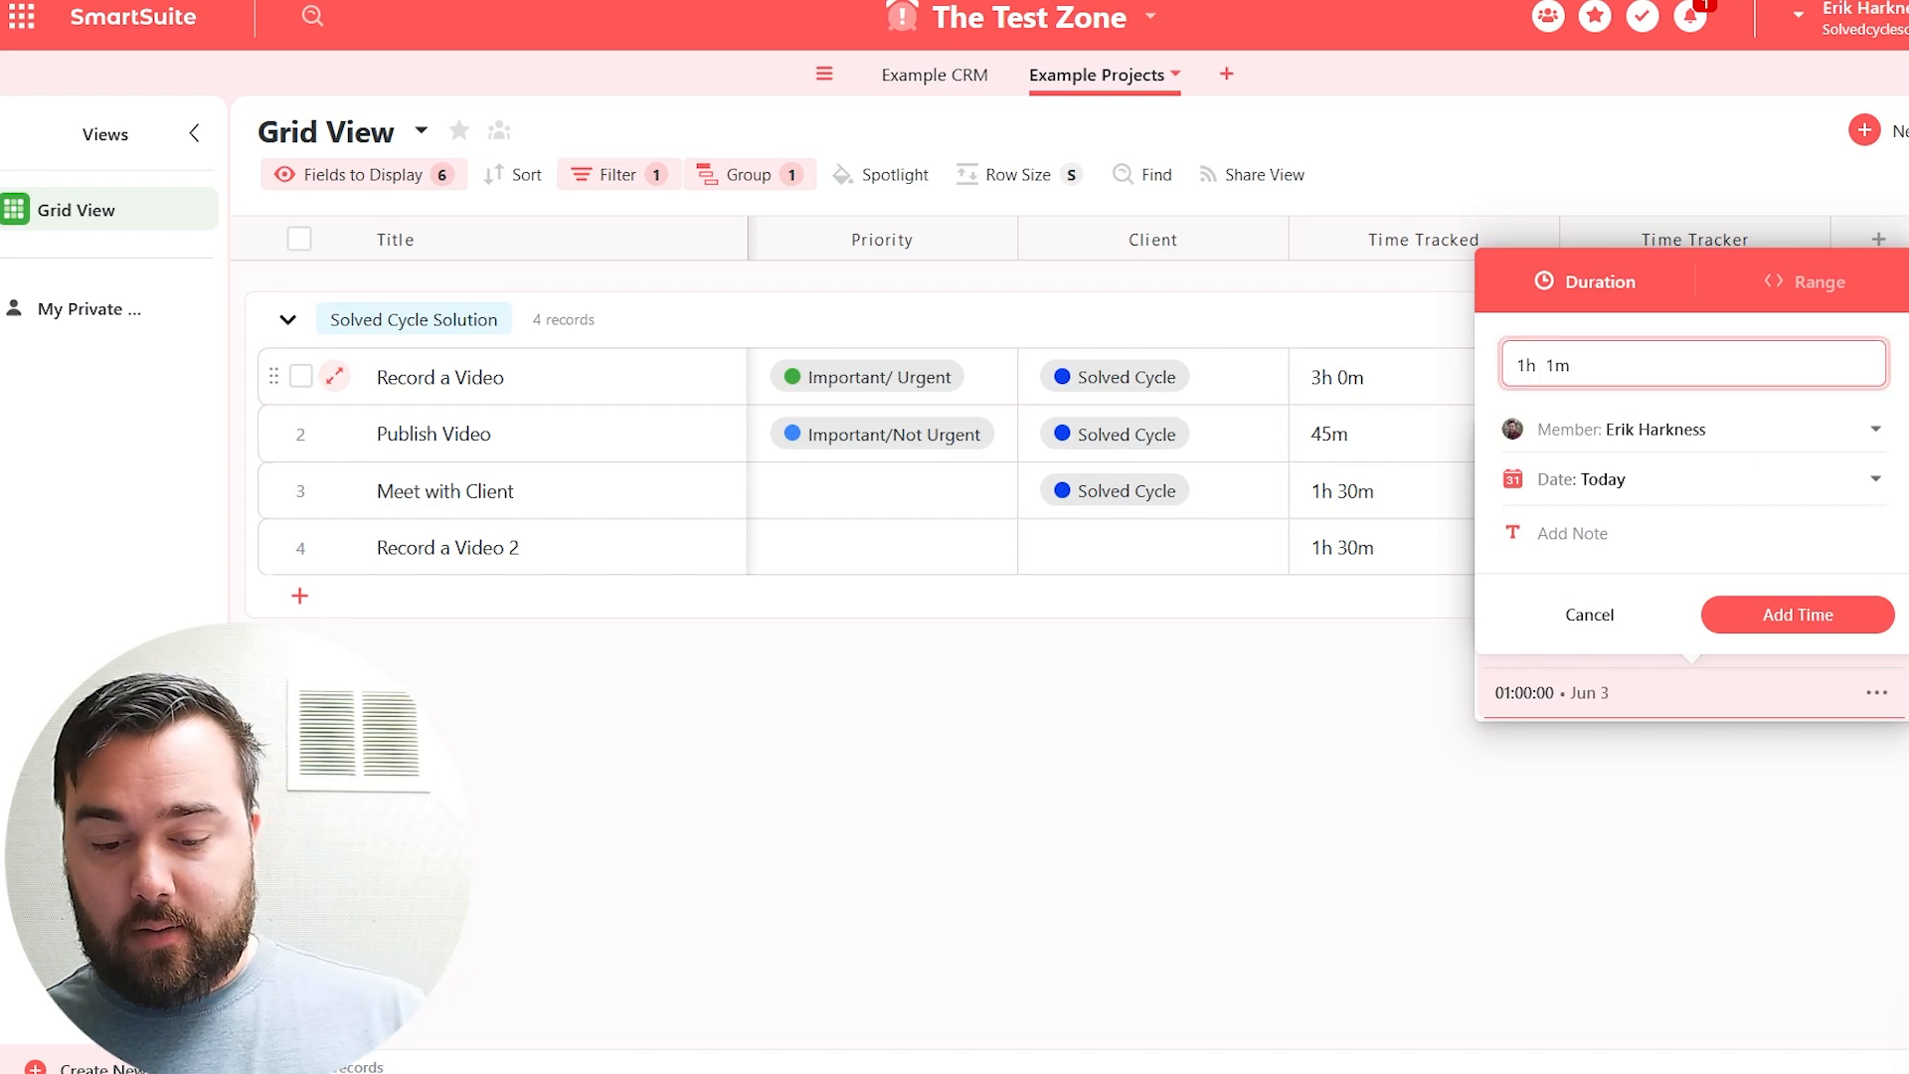
pyautogui.write('5')
pyautogui.press('Return')
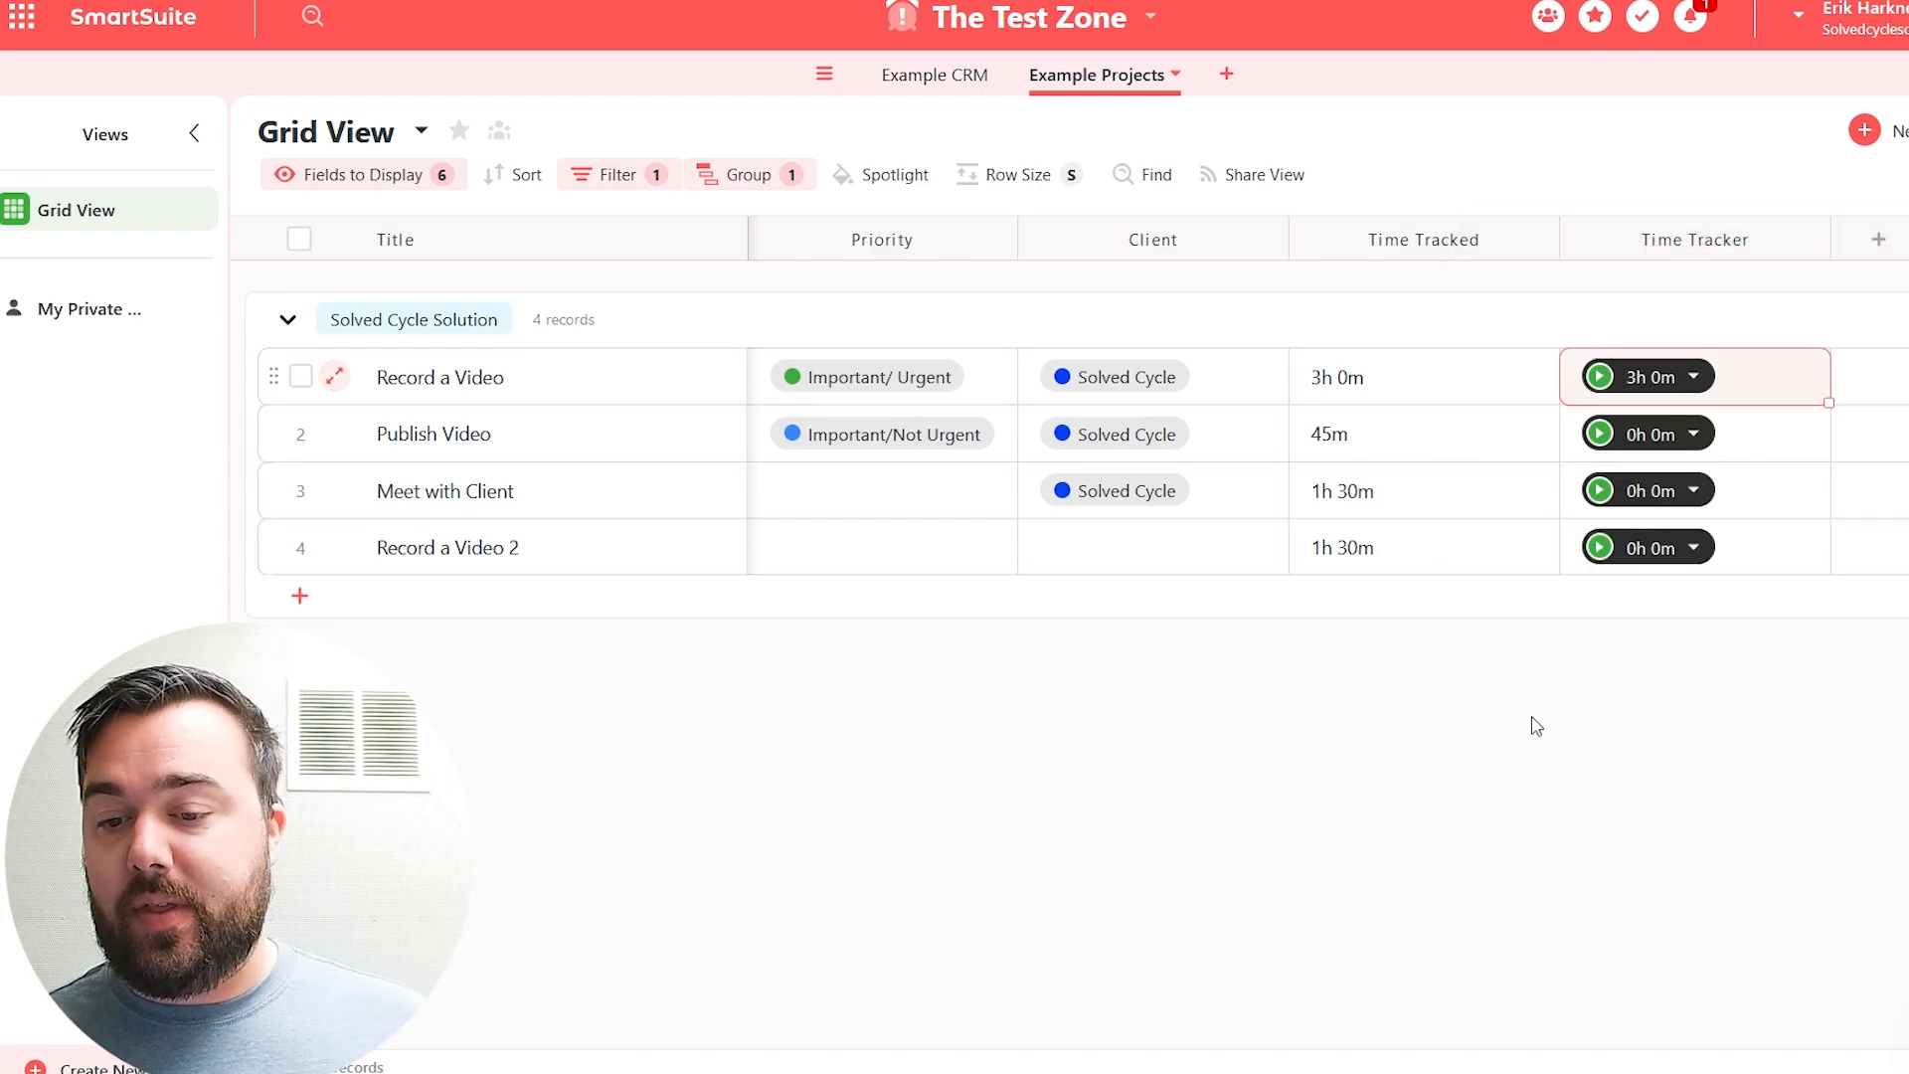
pyautogui.click(1532, 719)
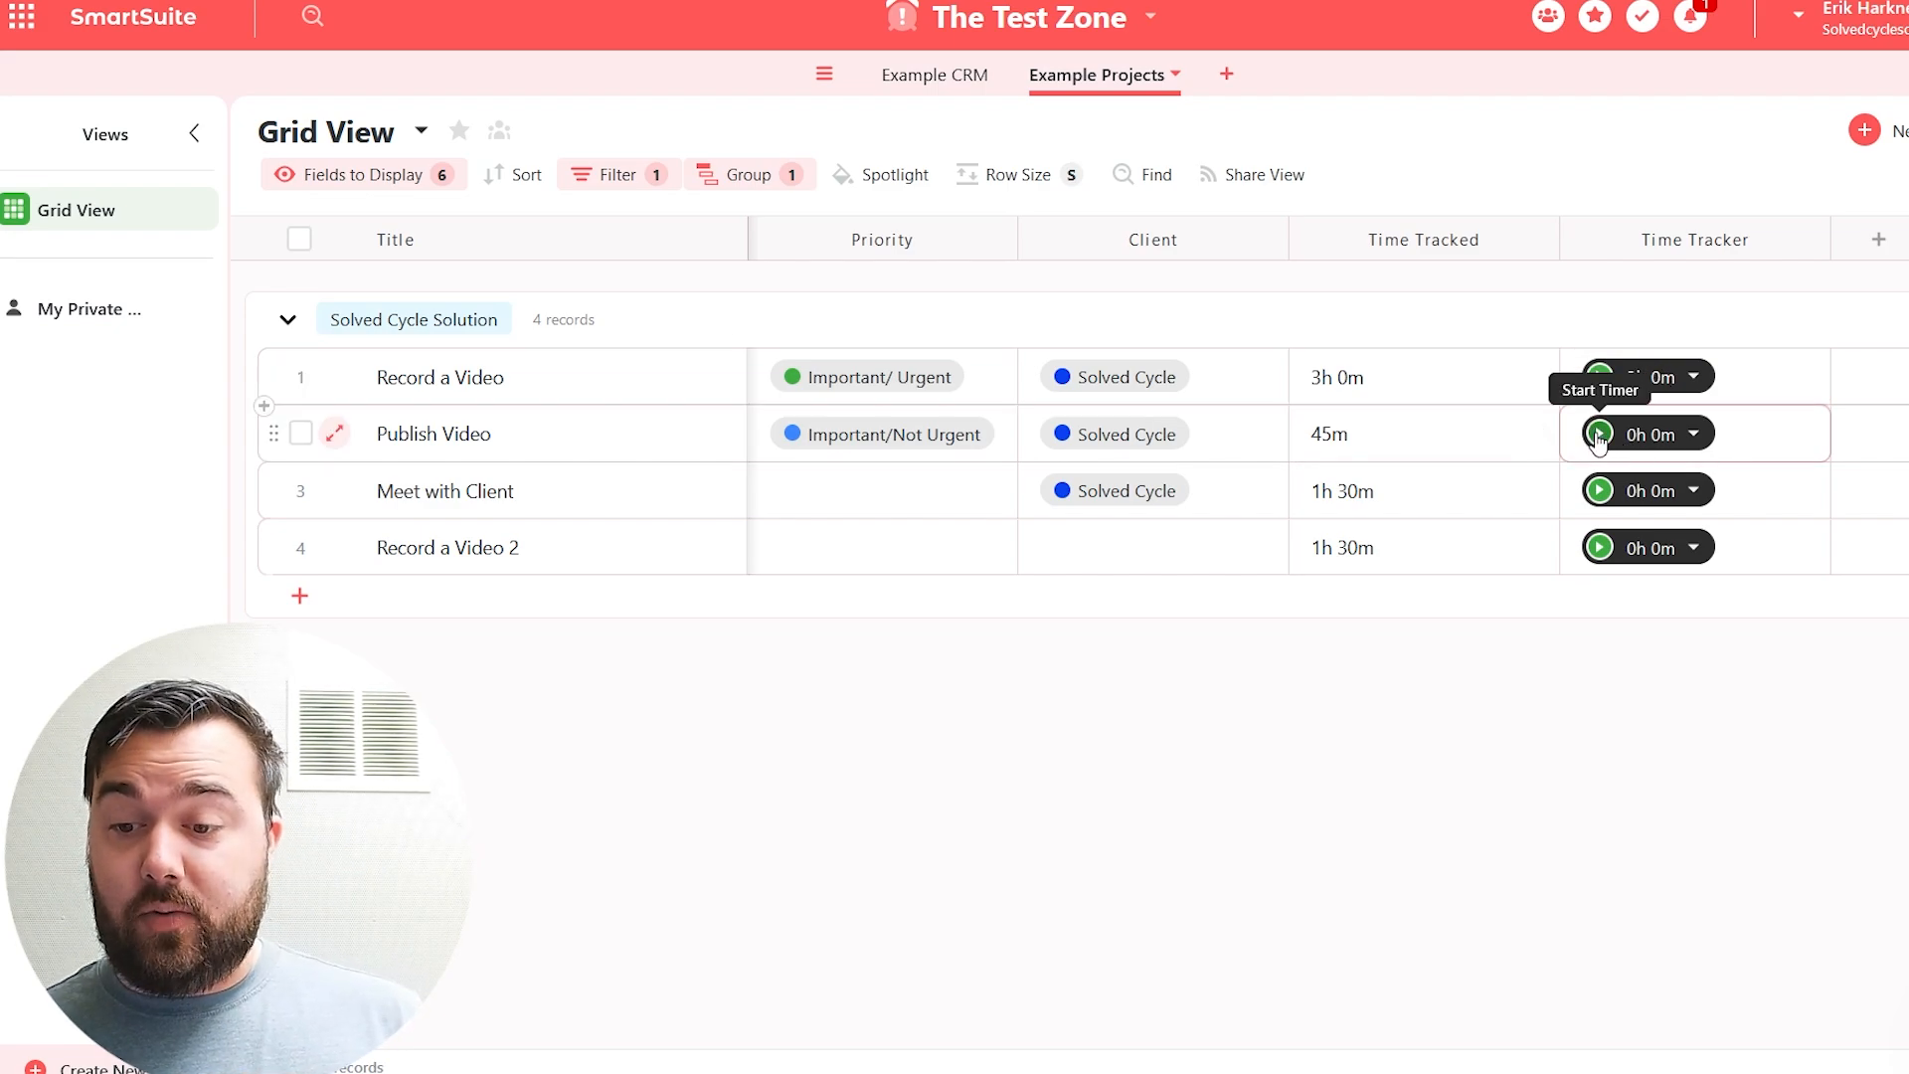
# - Start the timer on the Publish Video task and open the running timer's details
pyautogui.click(1601, 435)
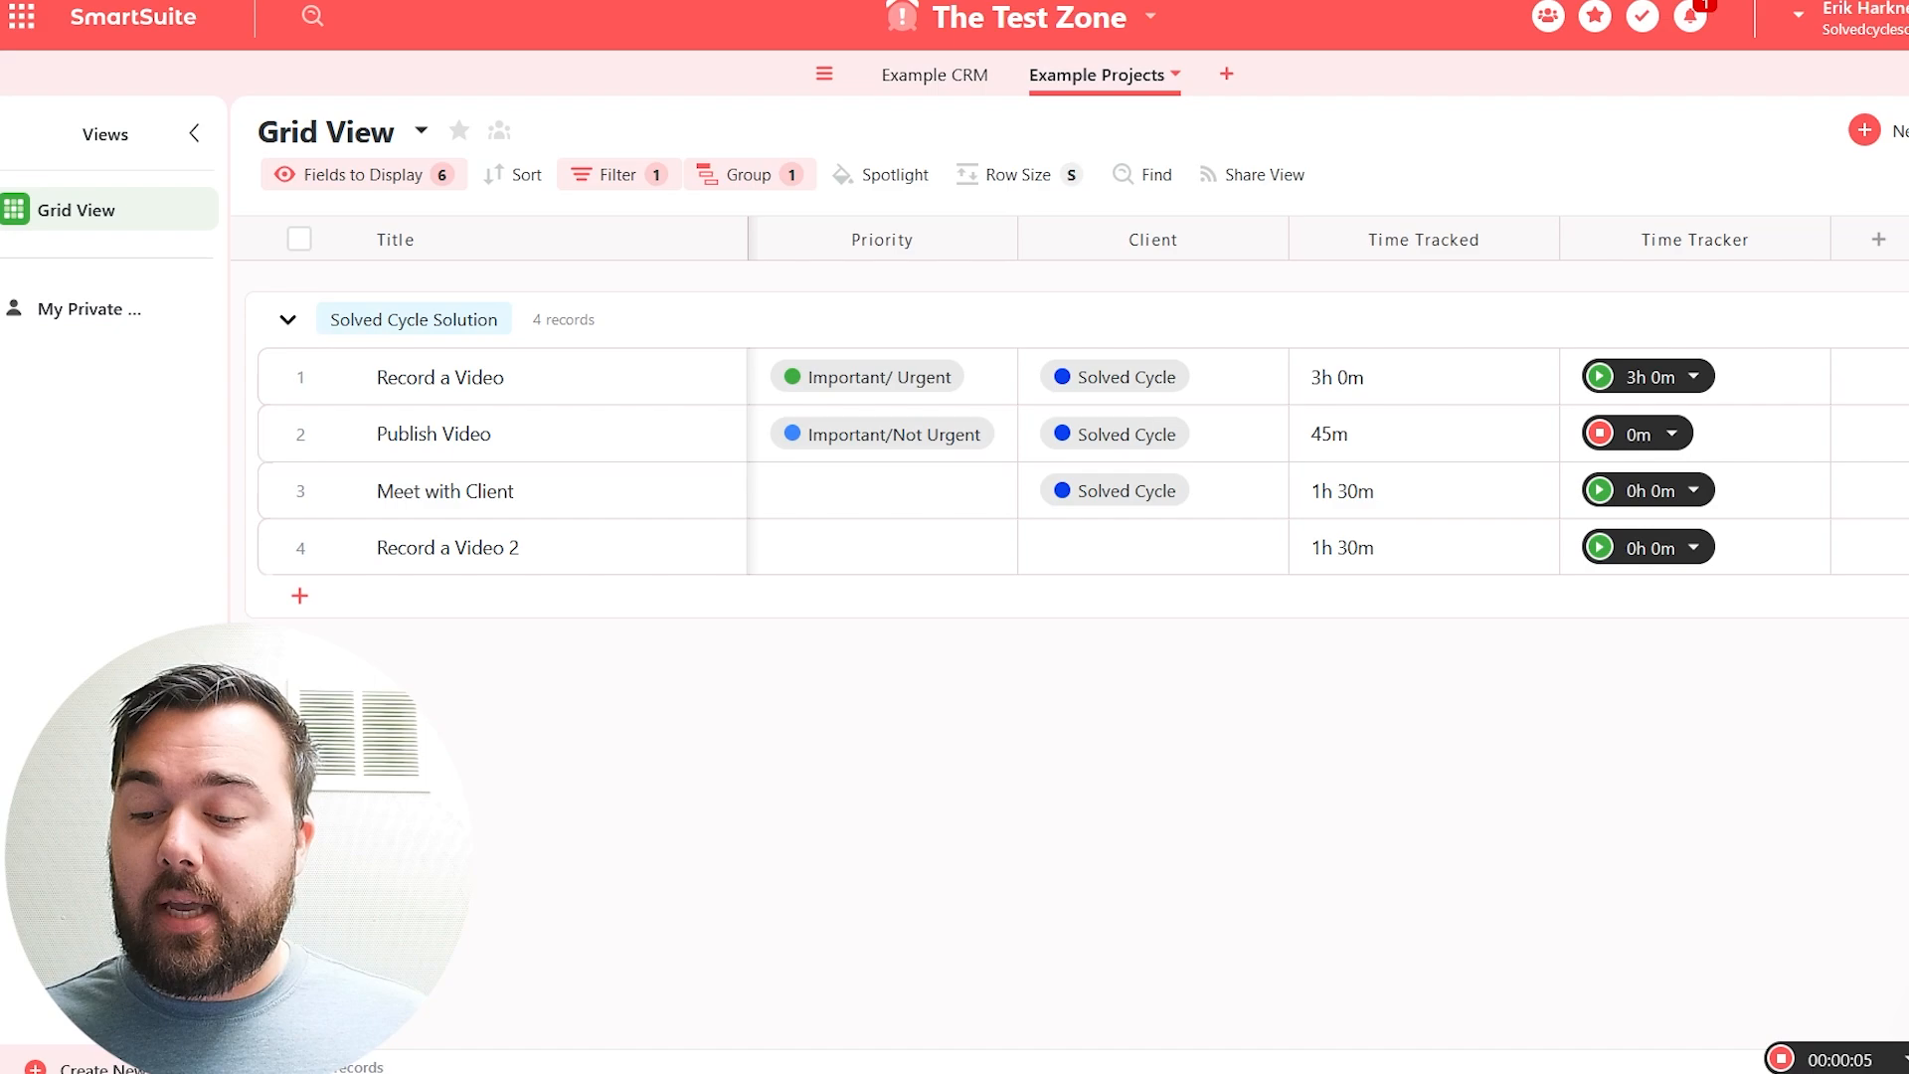
pyautogui.click(1902, 1062)
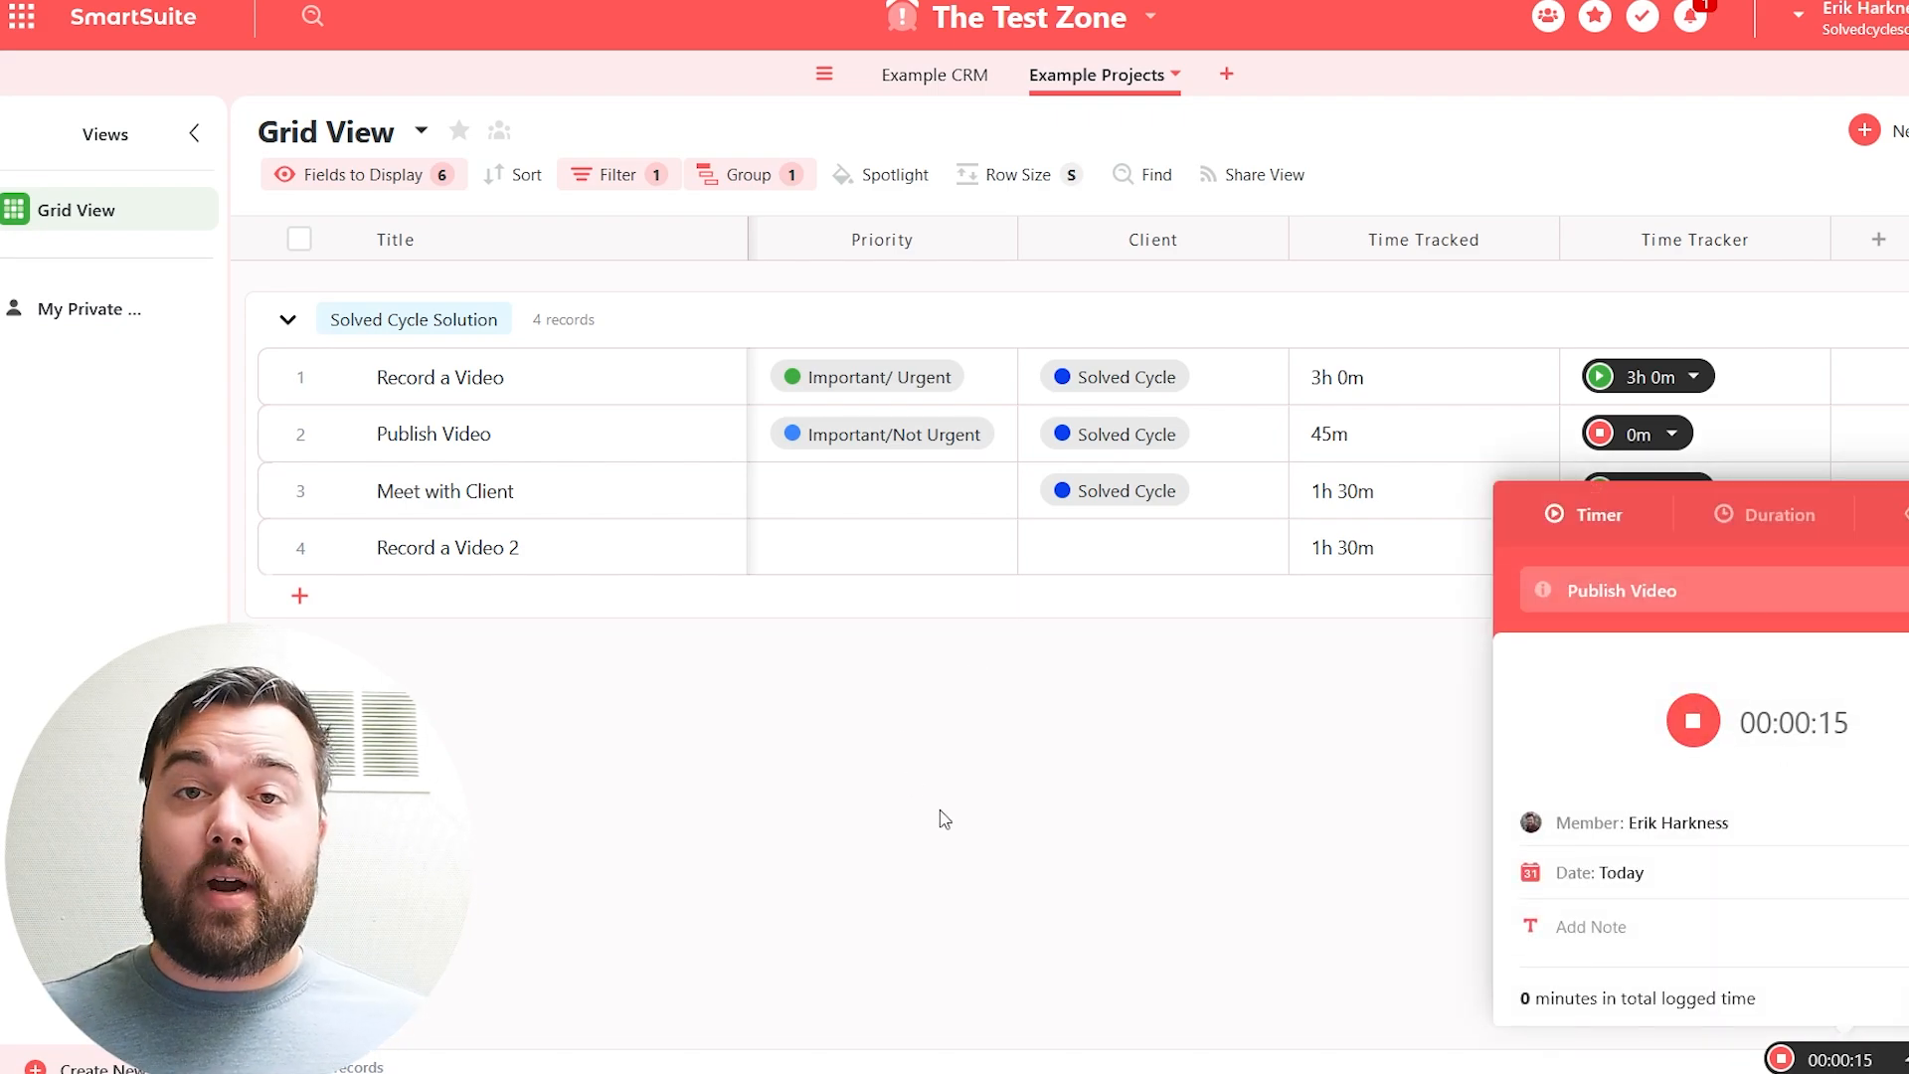
# - View the running timer from the Example CRM table and the home page, and return to The Test Zone solution
pyautogui.click(935, 74)
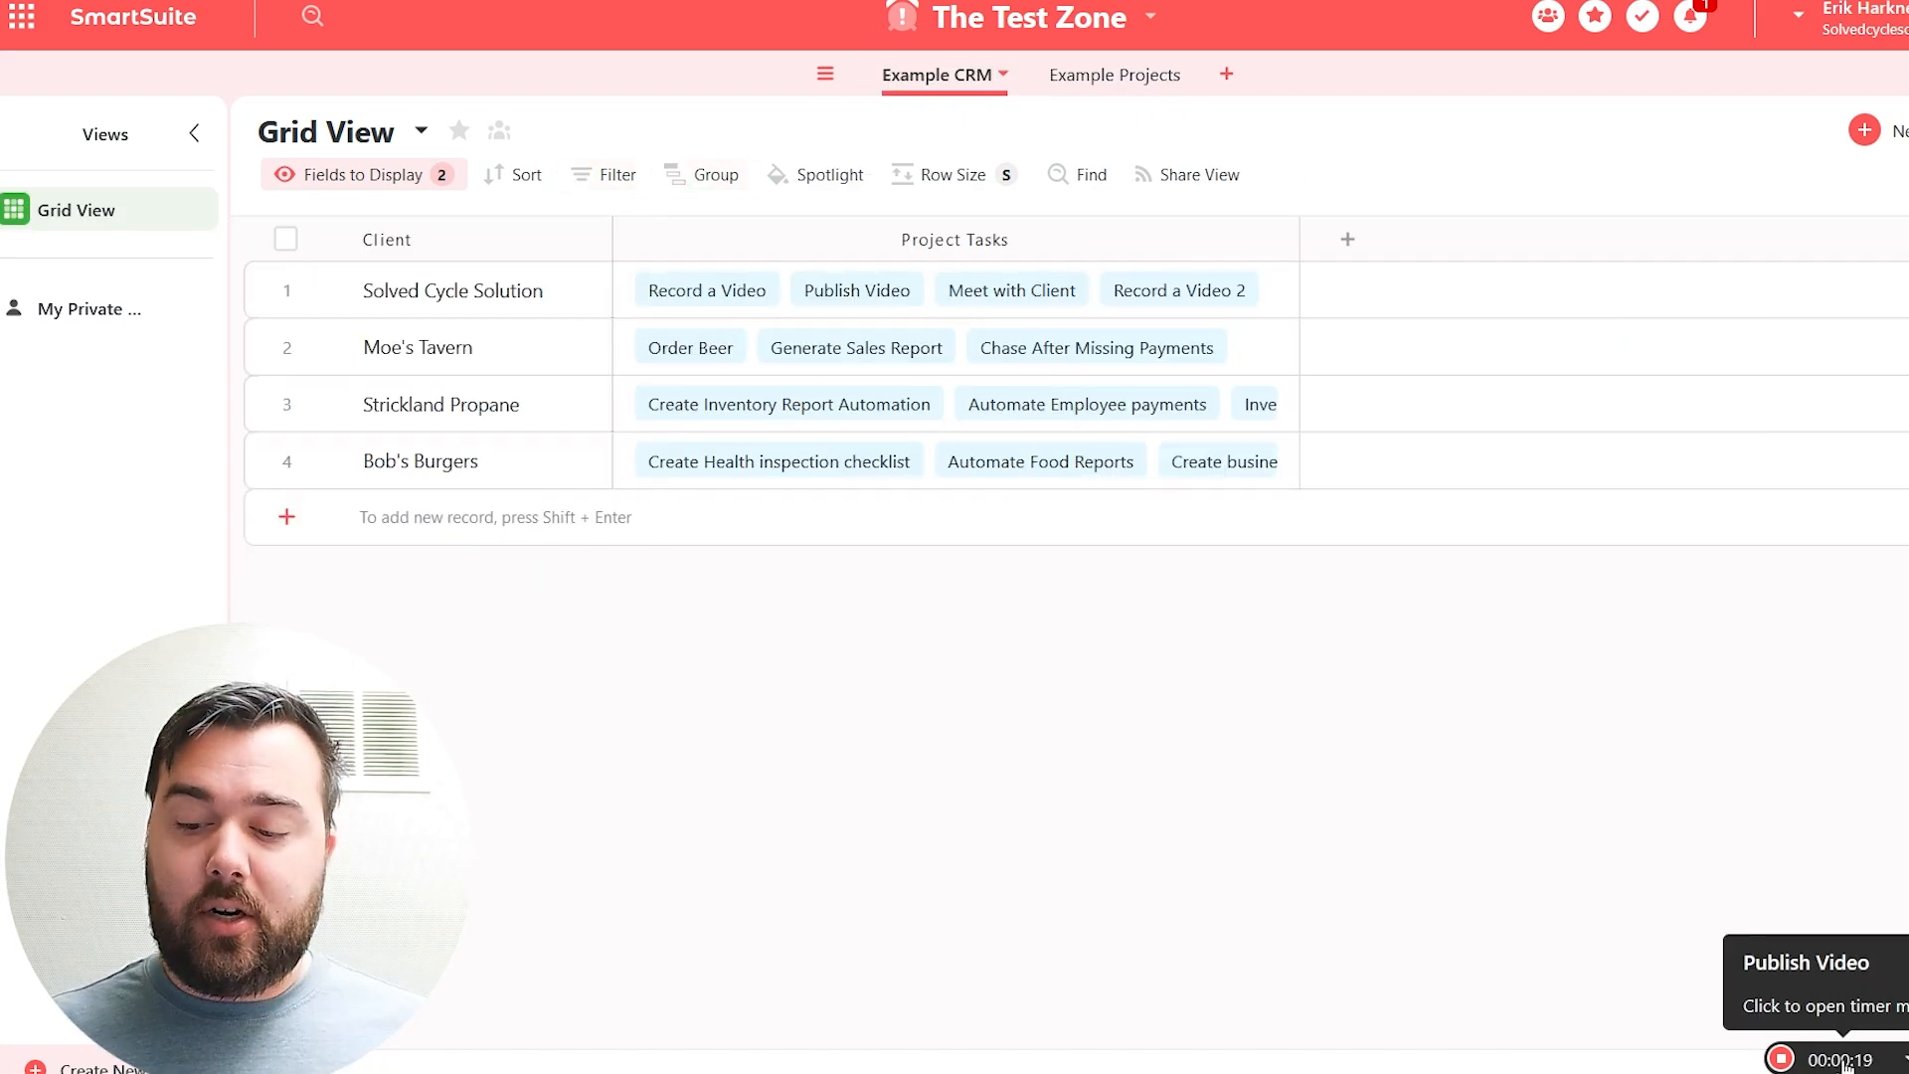
pyautogui.click(149, 24)
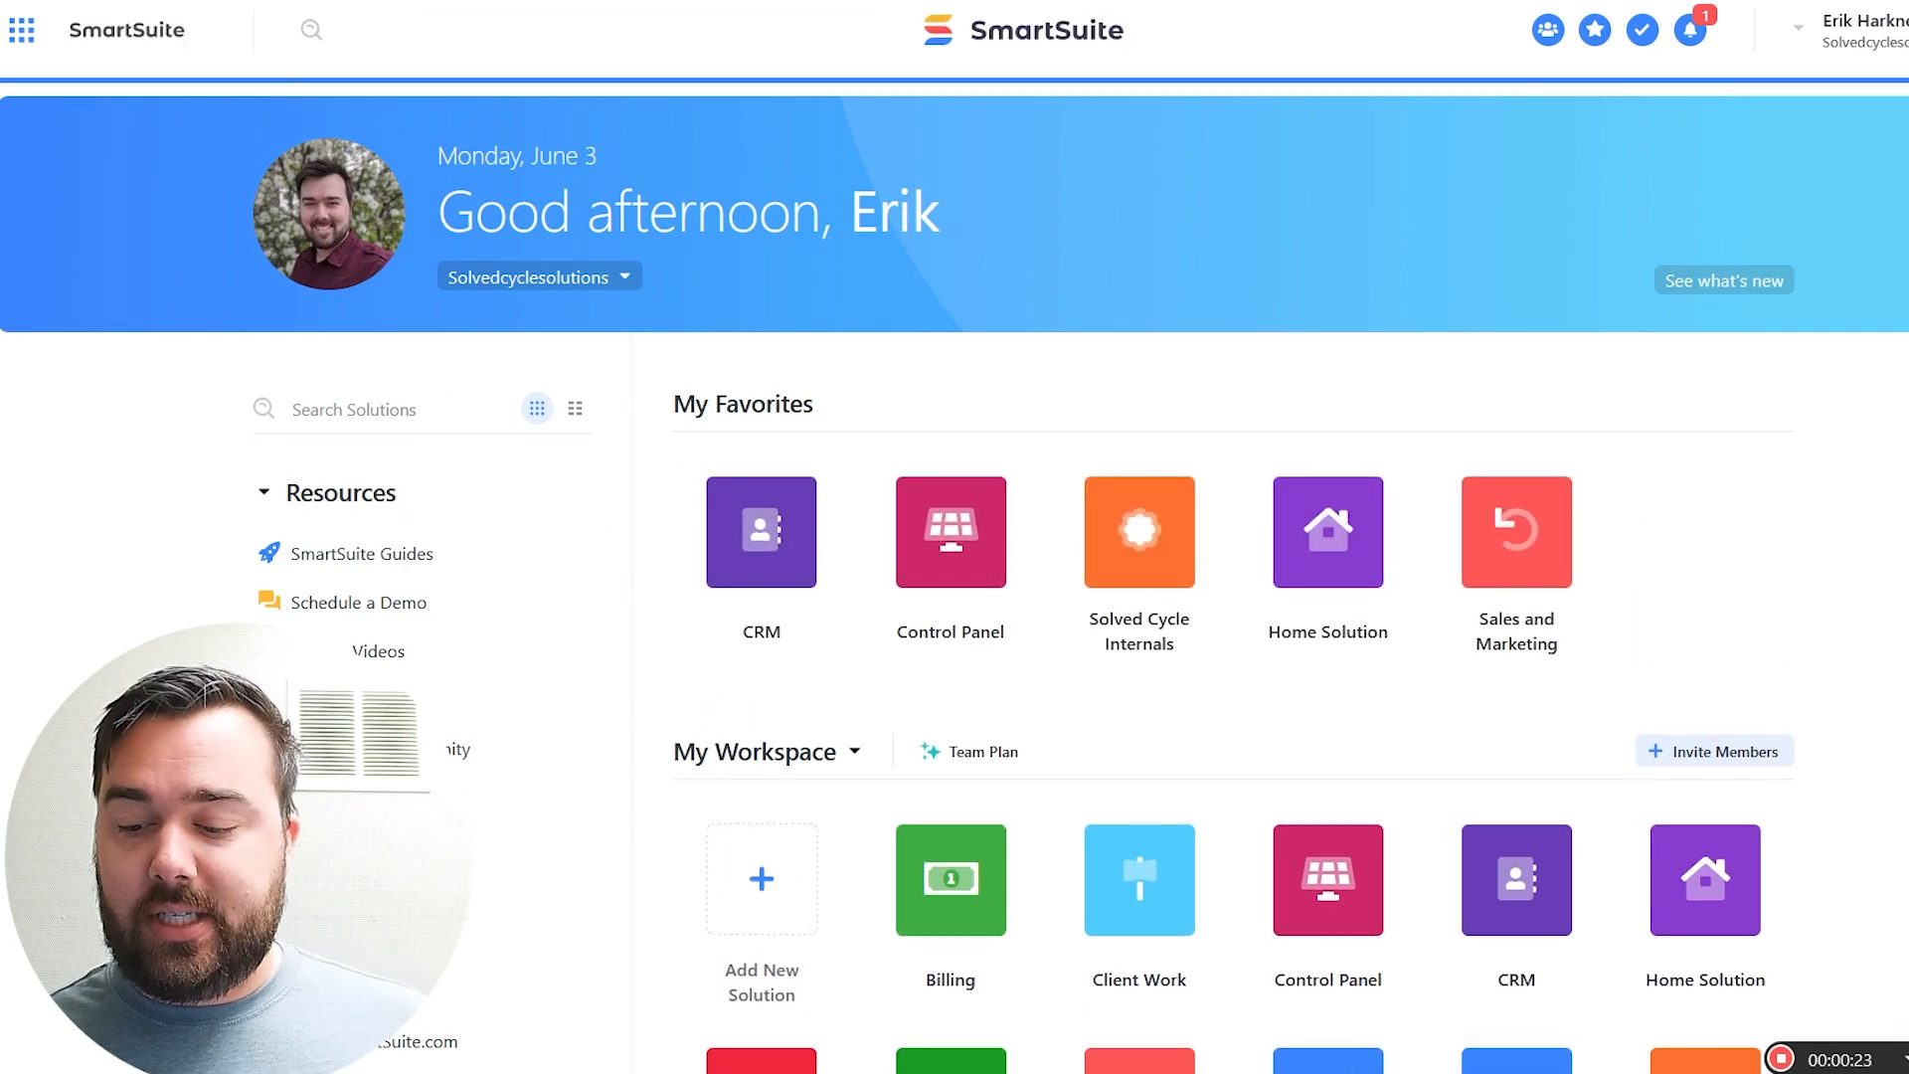
pyautogui.scroll(-3, 1335, 718)
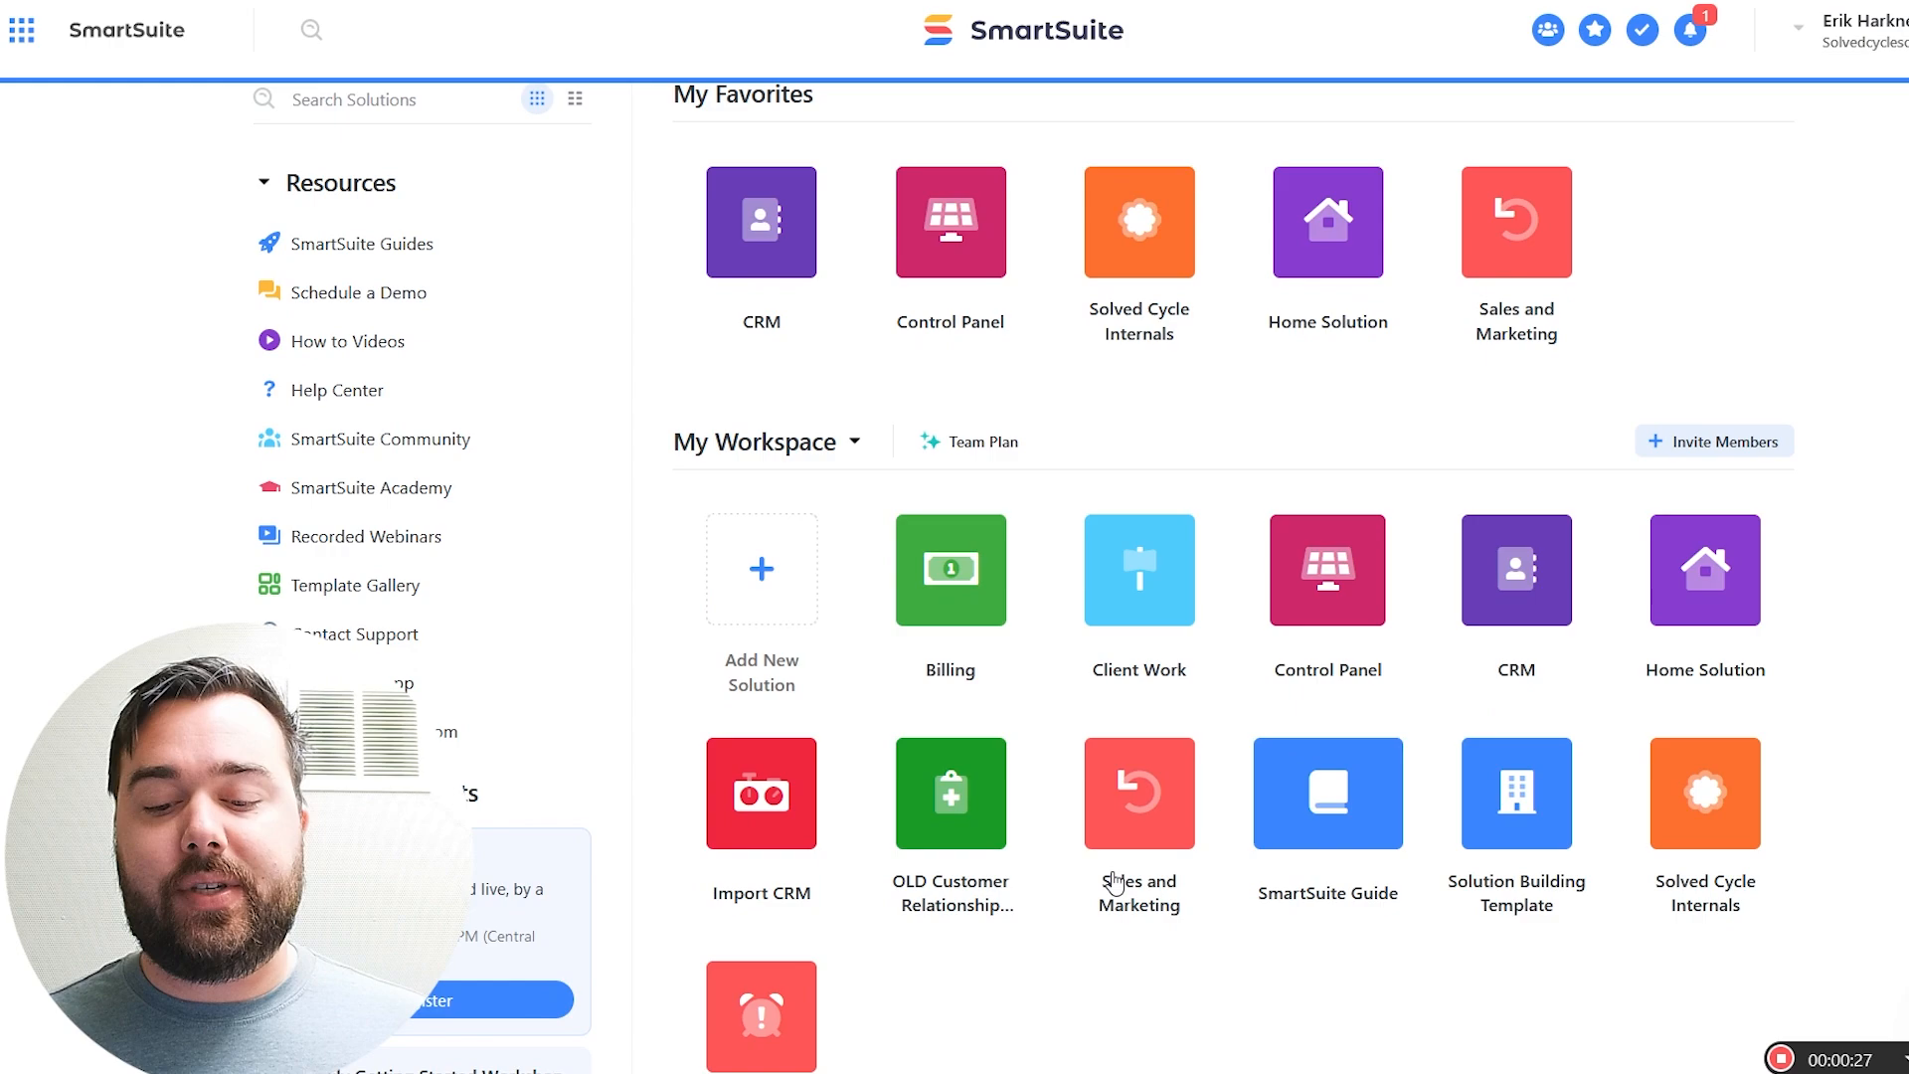
pyautogui.click(740, 1023)
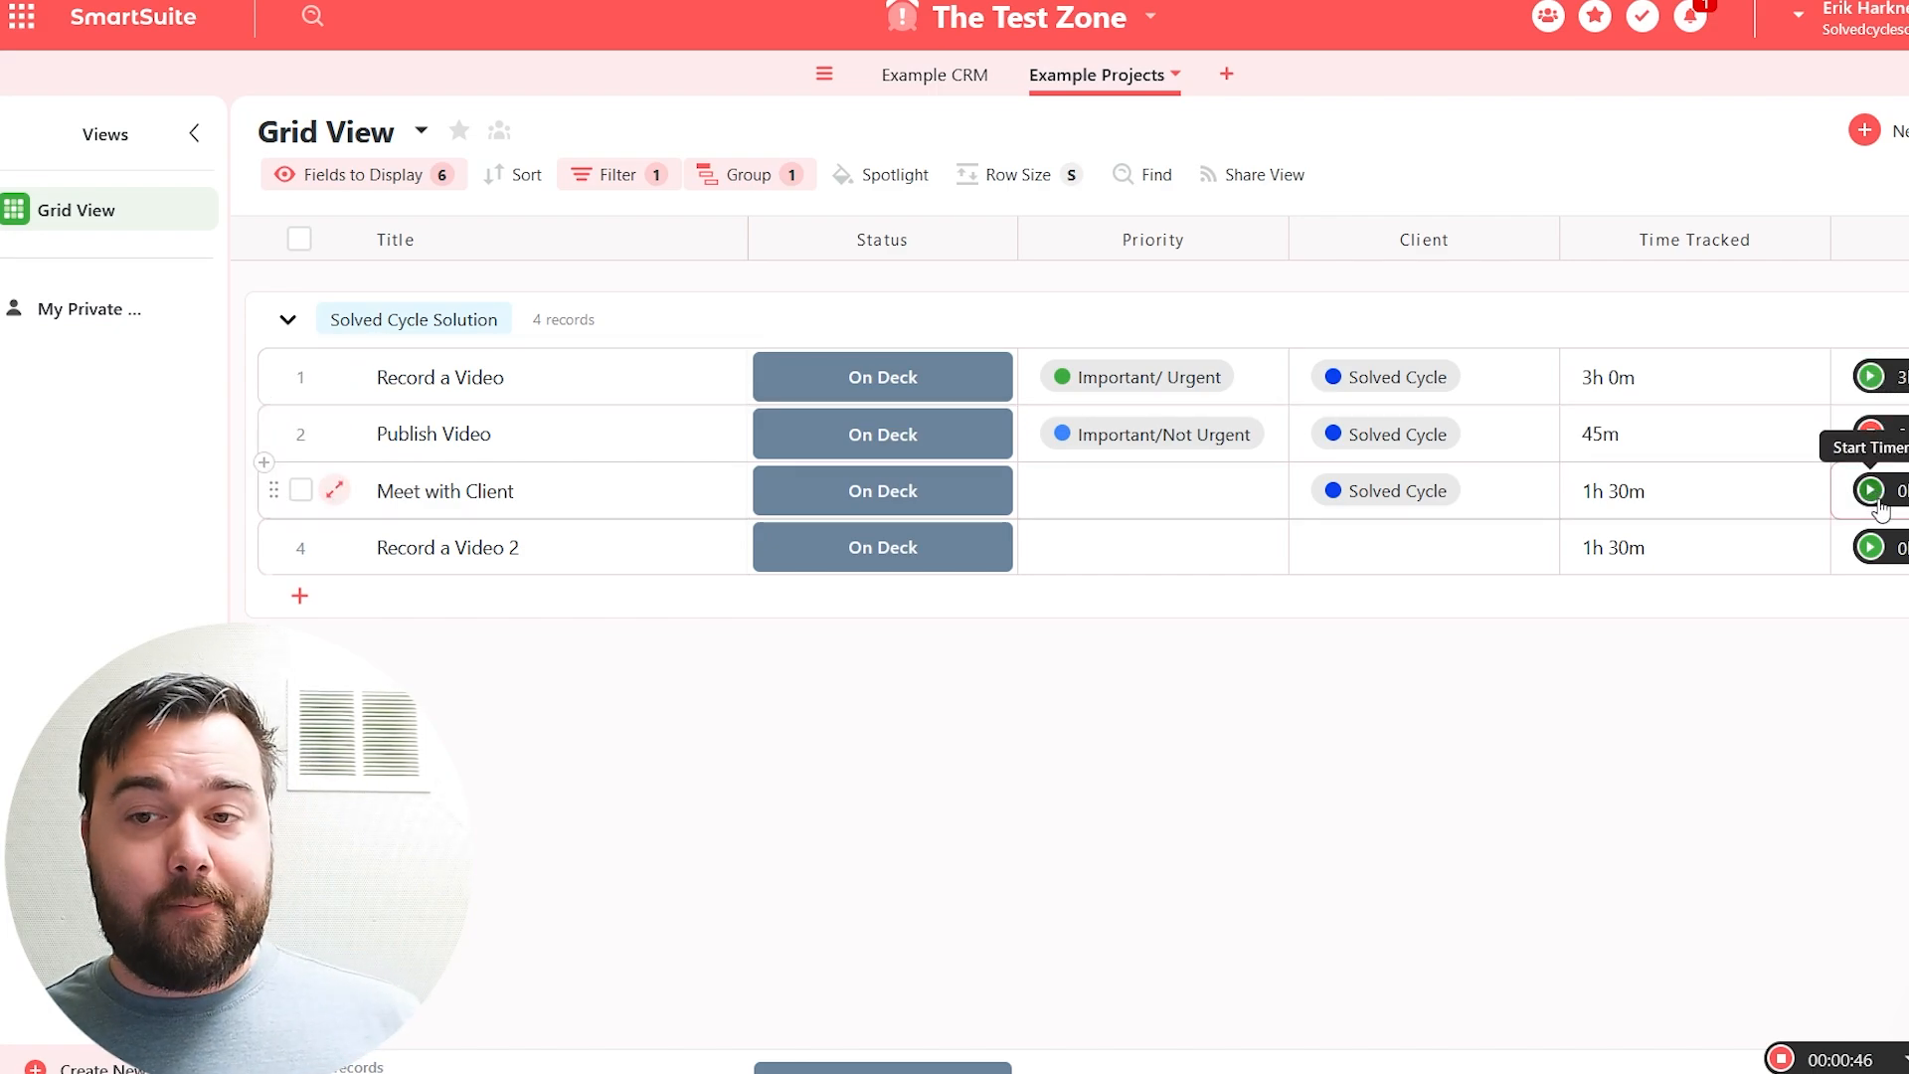
# - Start the timer on the Meet with Client task while the Publish Video timer runs, and open Publish Video's tracked time
pyautogui.click(1876, 498)
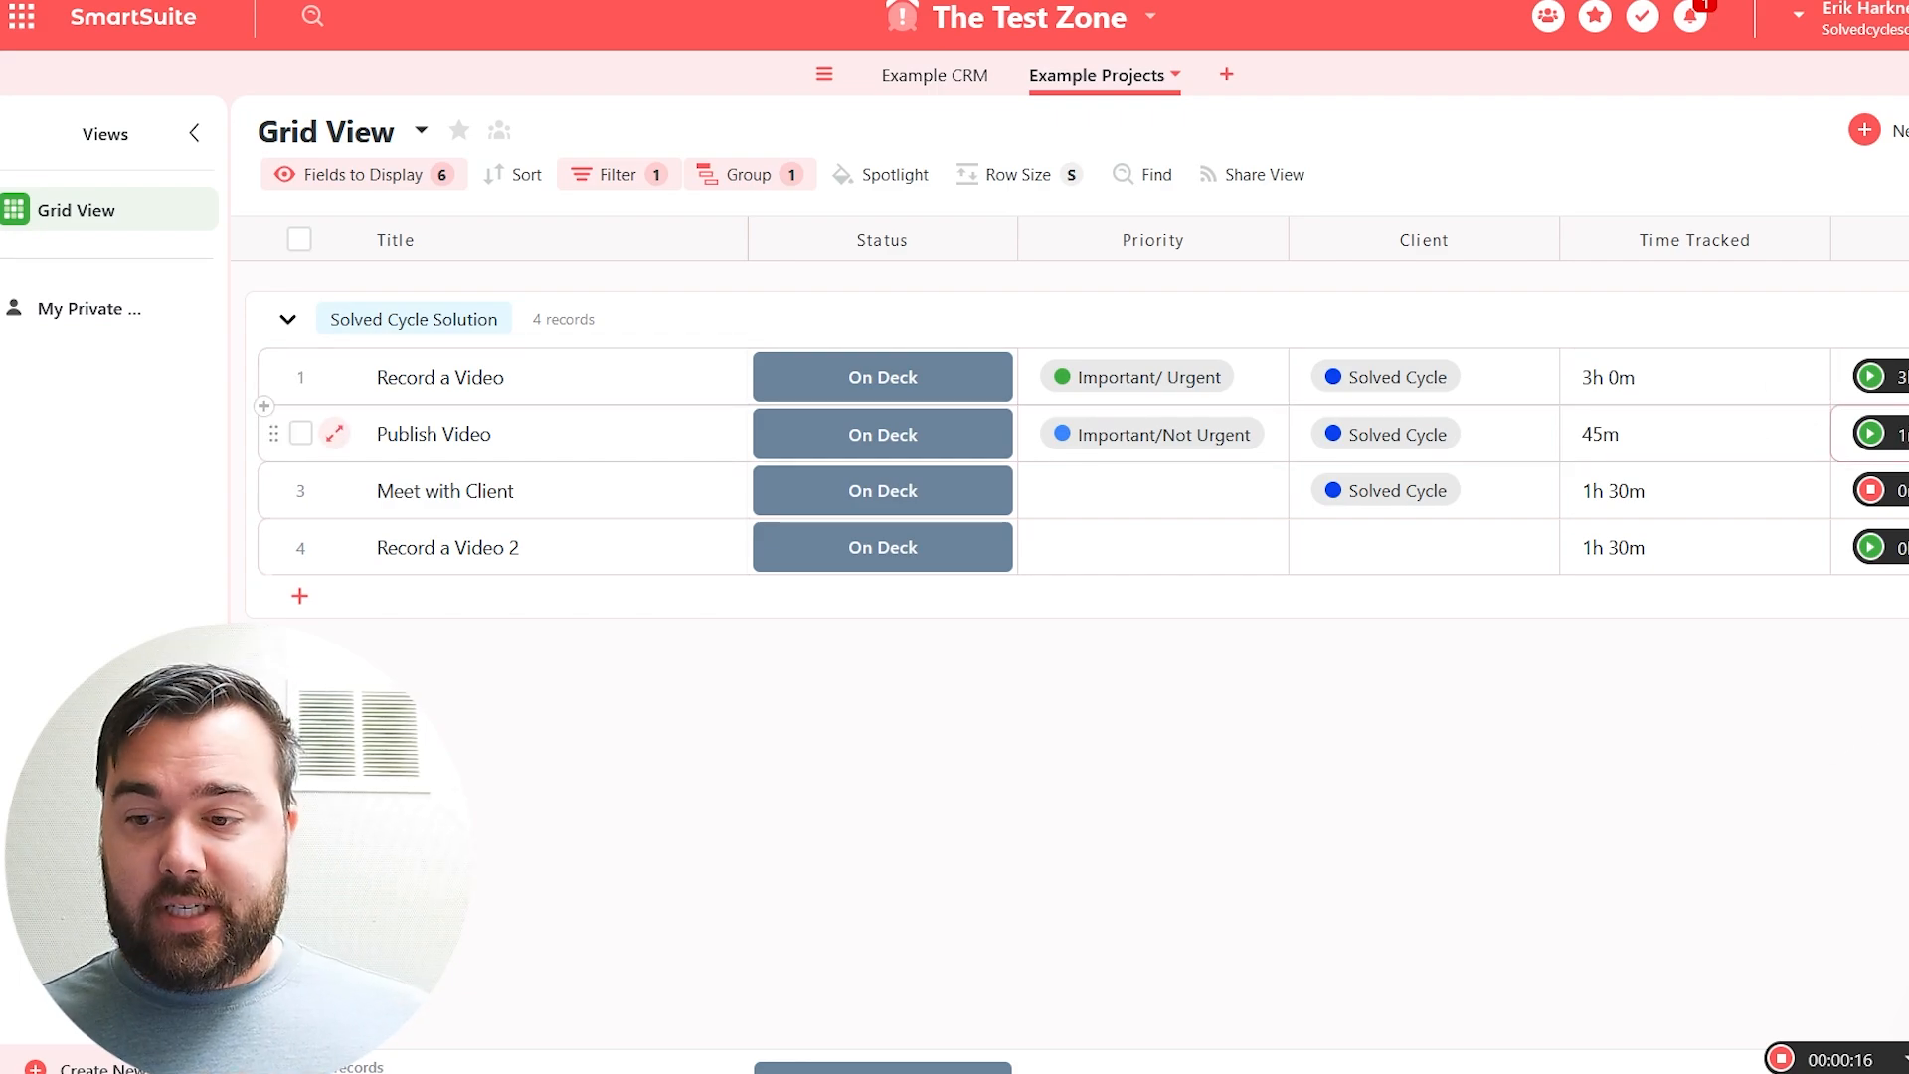
pyautogui.click(1903, 436)
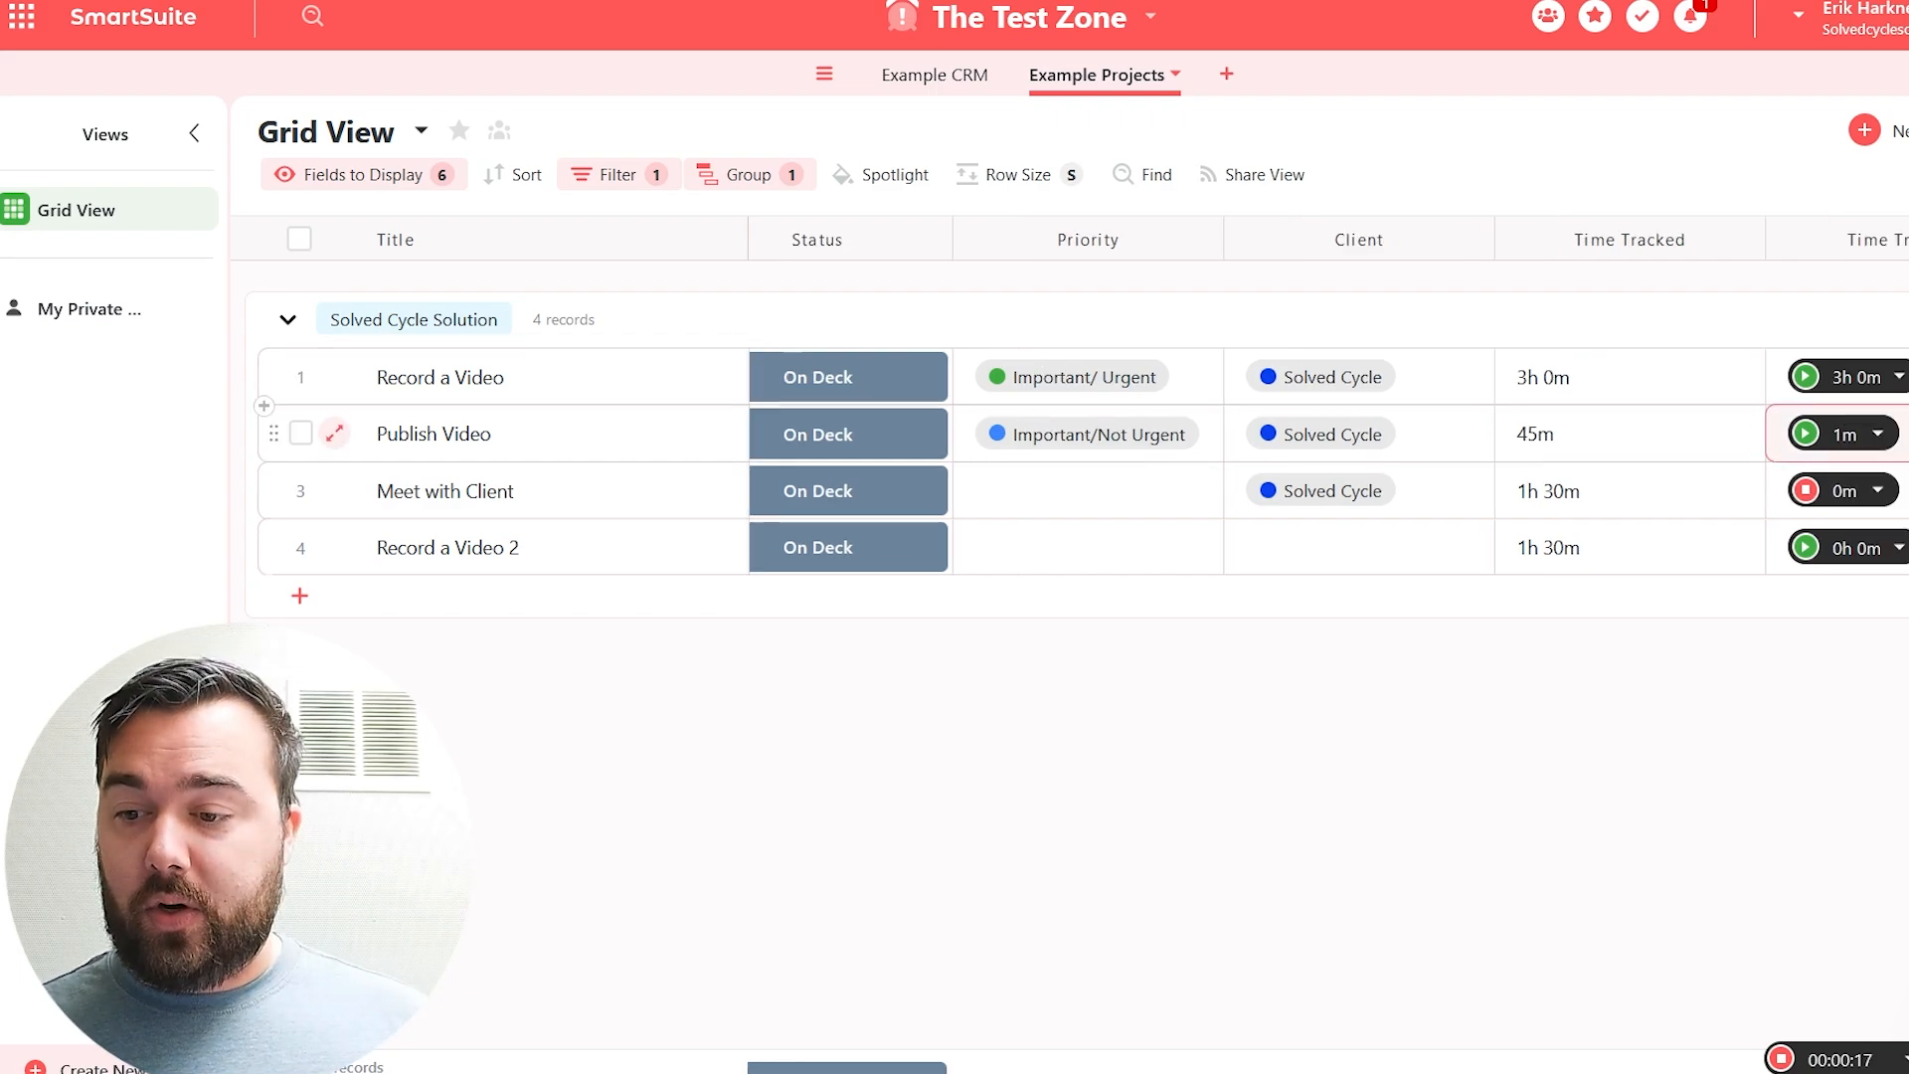
pyautogui.click(1875, 432)
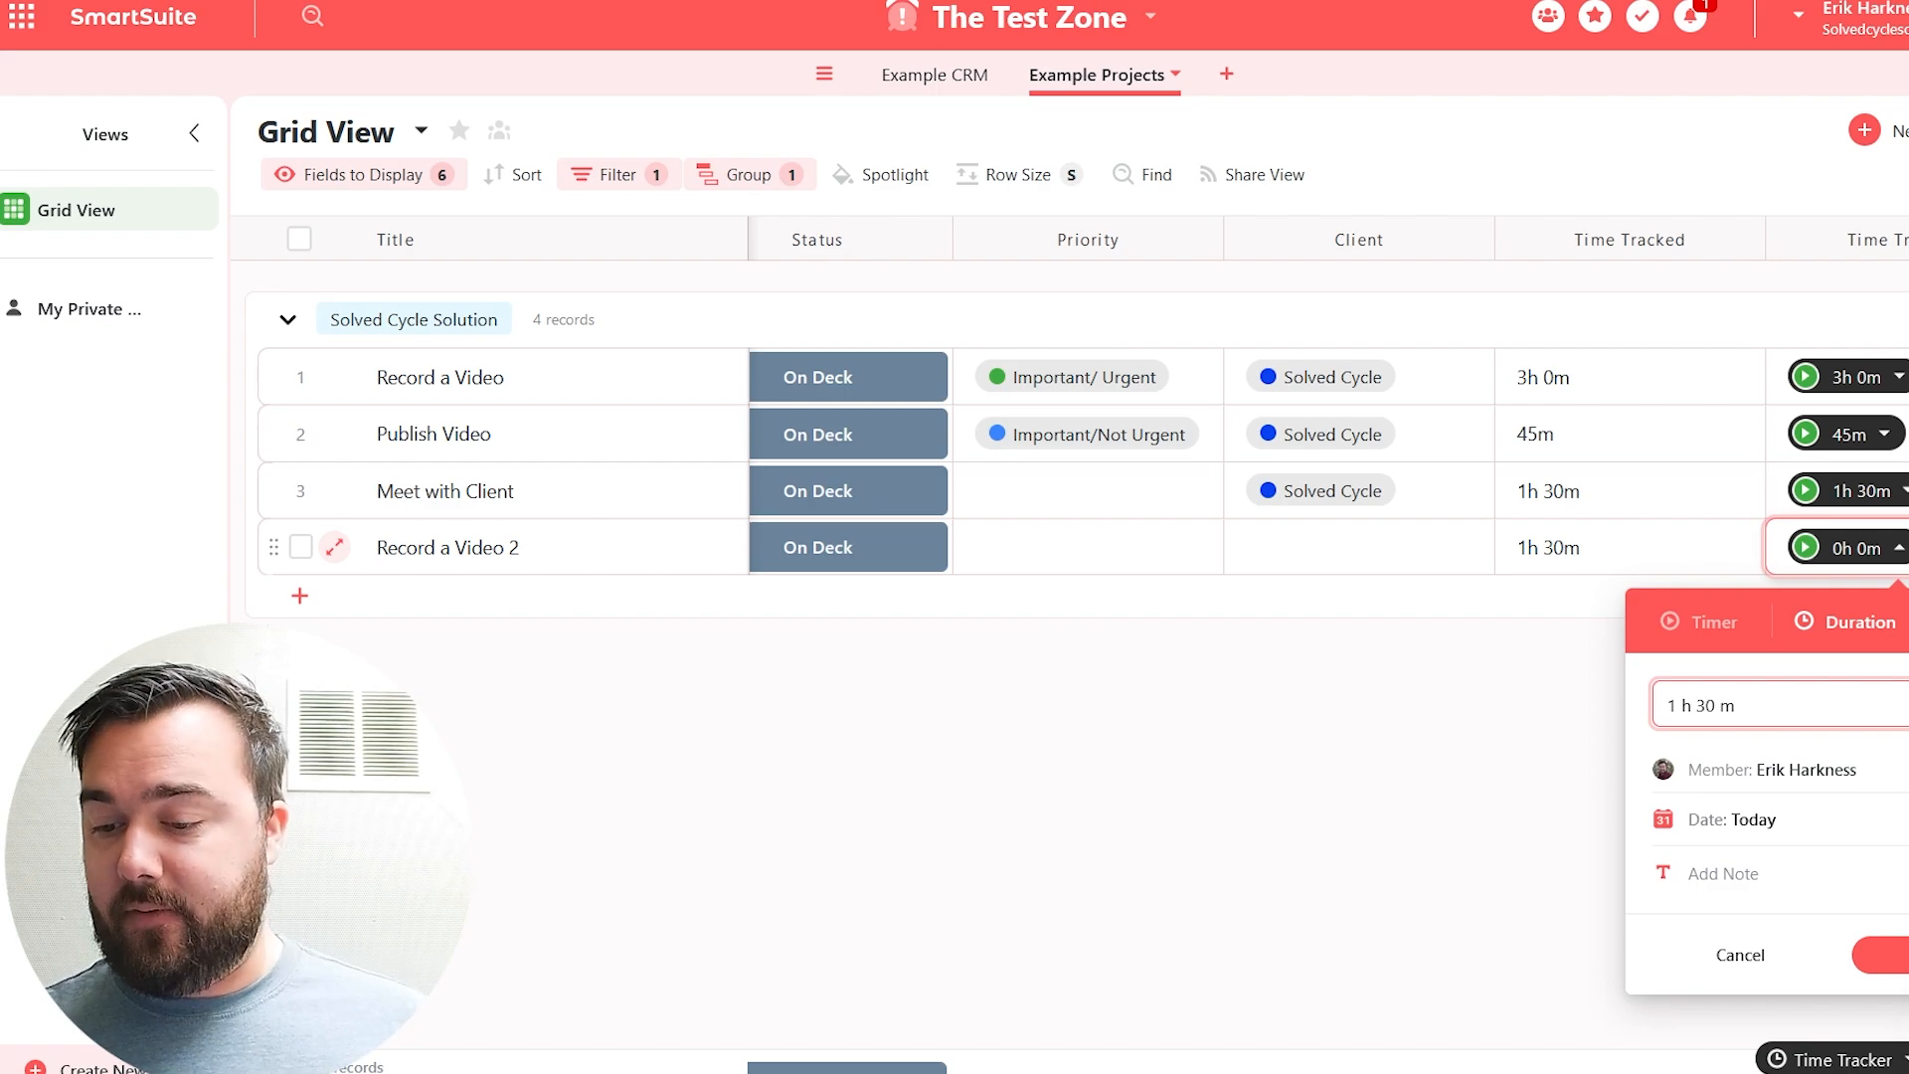
# - Save a Duration entry of 1 h 30 m in the Time Tracker of the Record a Video 2 task
pyautogui.click(1884, 954)
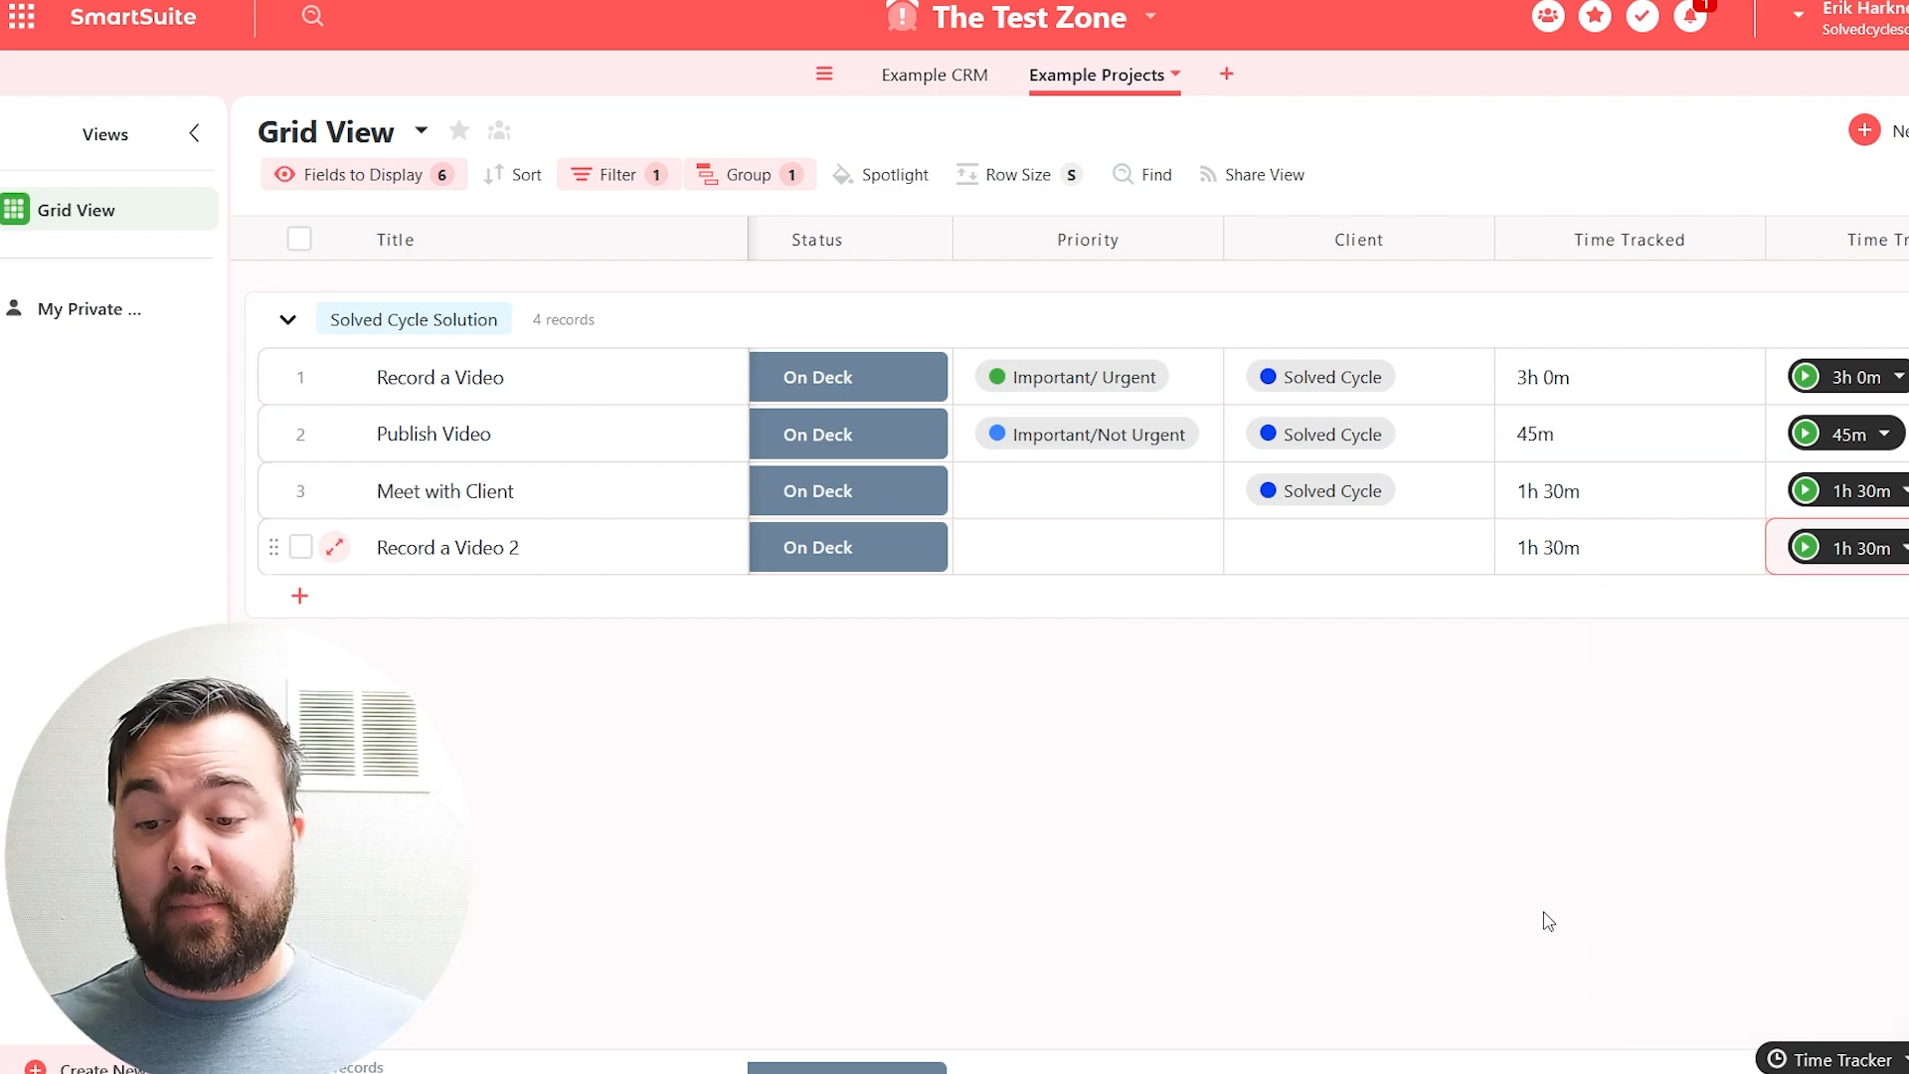
# - Remove the Link to Example CRM filter from the Example Projects grid and review the tracked times for all clients
pyautogui.click(624, 177)
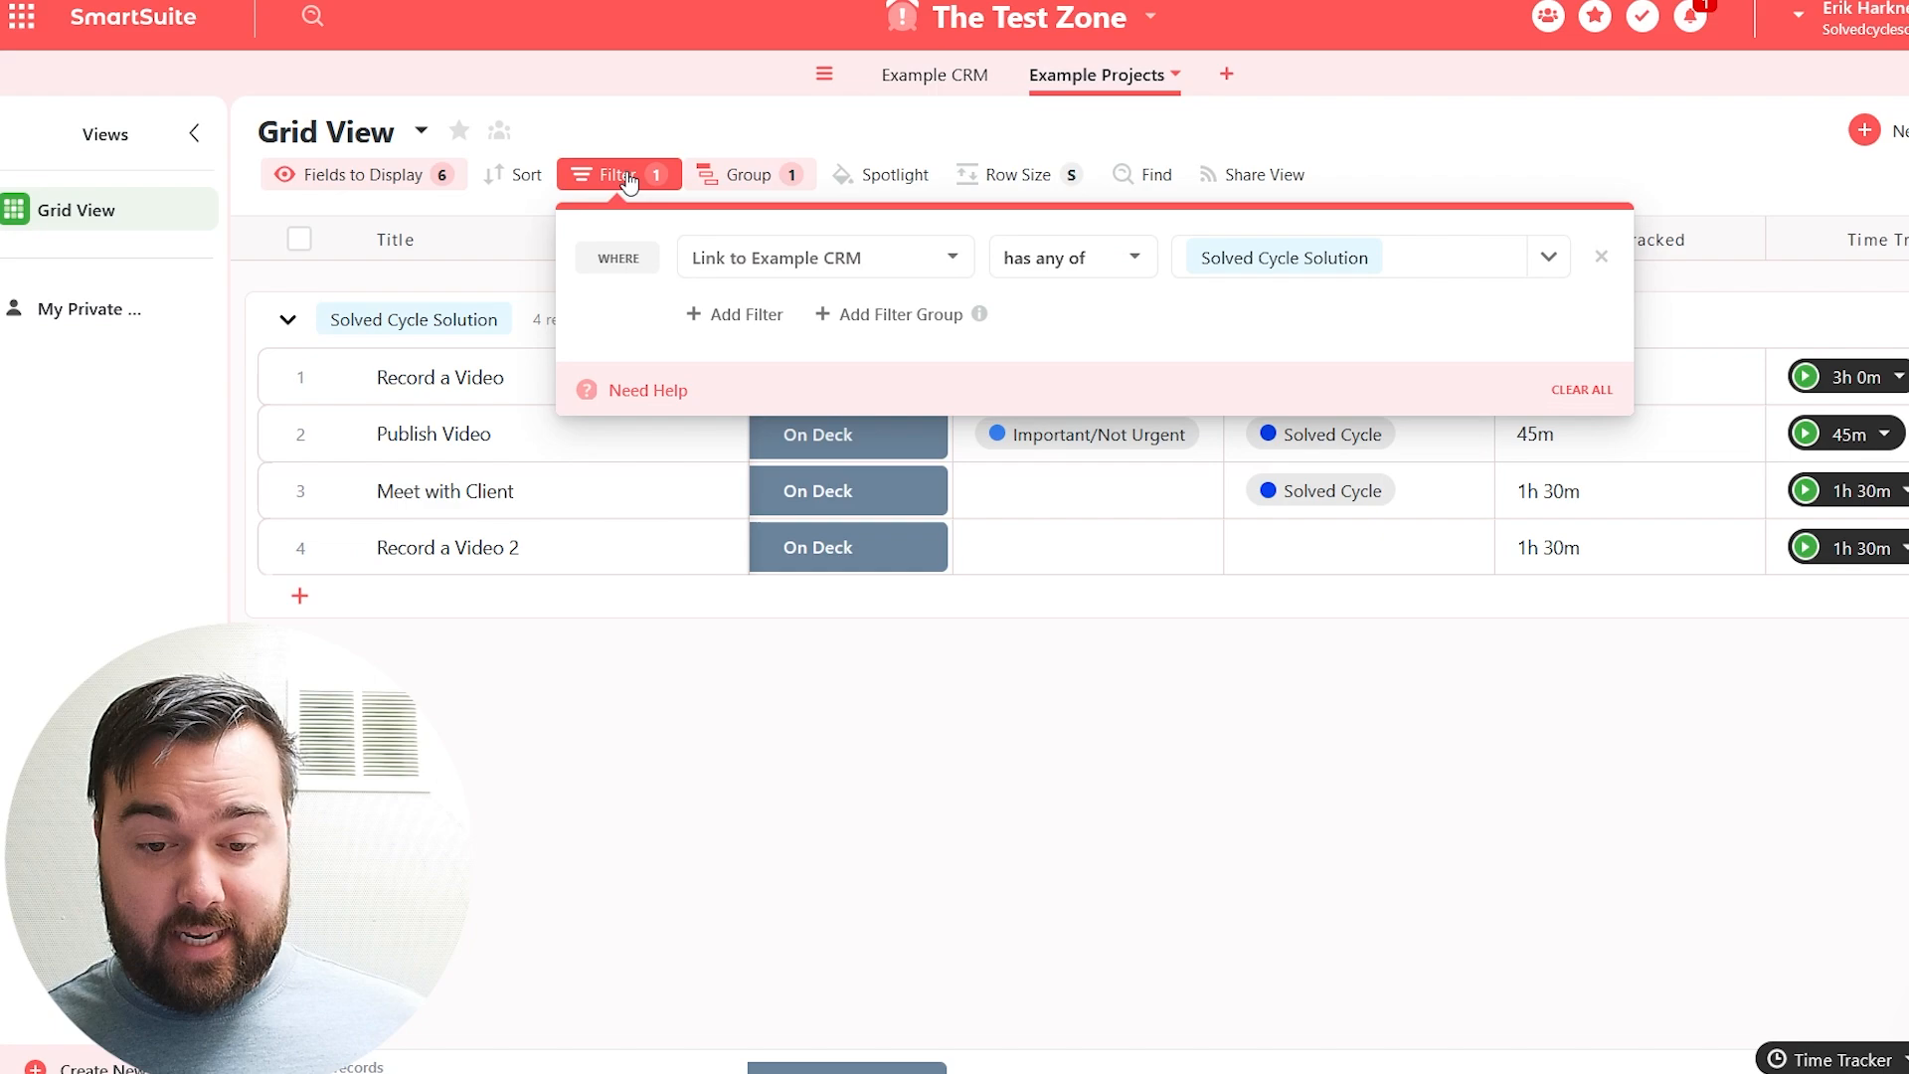
pyautogui.click(1601, 257)
pyautogui.scroll(-3, 1602, 550)
pyautogui.scroll(3, 1602, 540)
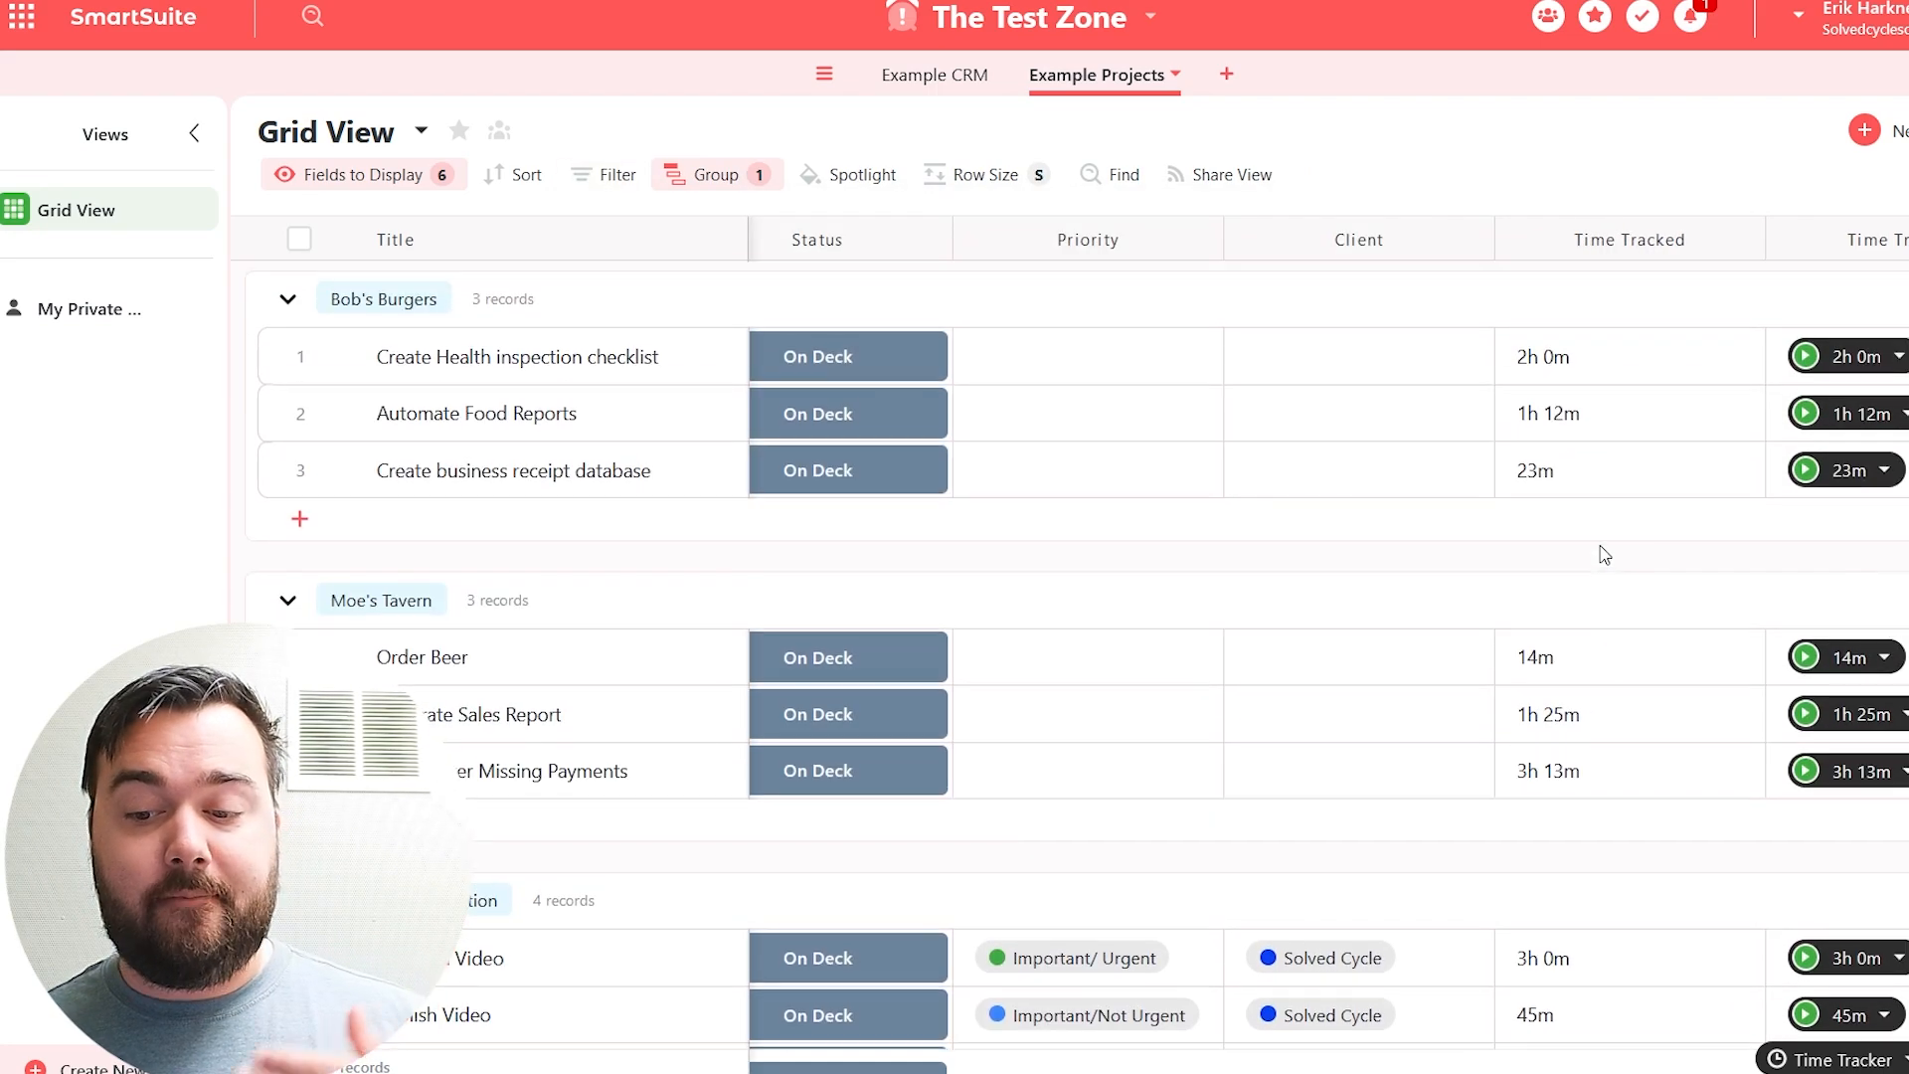
pyautogui.scroll(-3, 1598, 554)
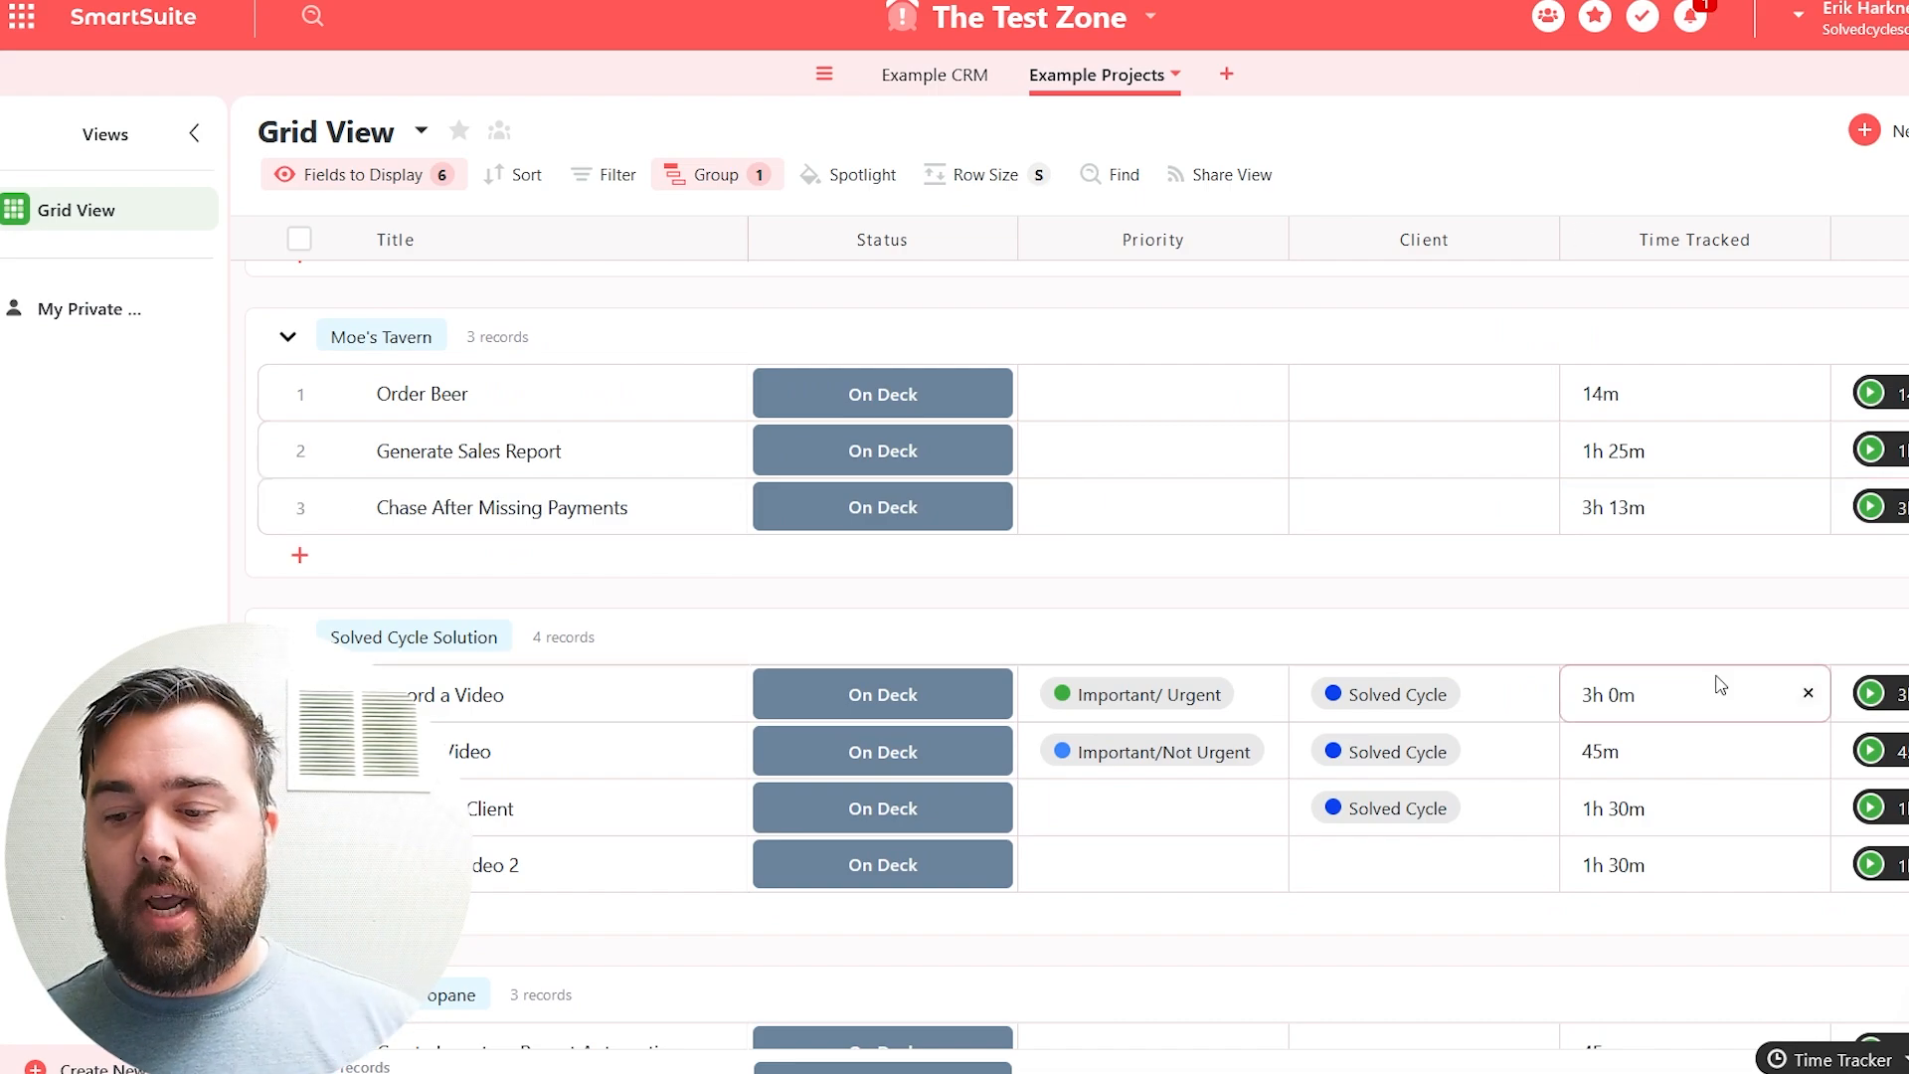
pyautogui.scroll(-3, 1720, 684)
pyautogui.scroll(6, 1720, 685)
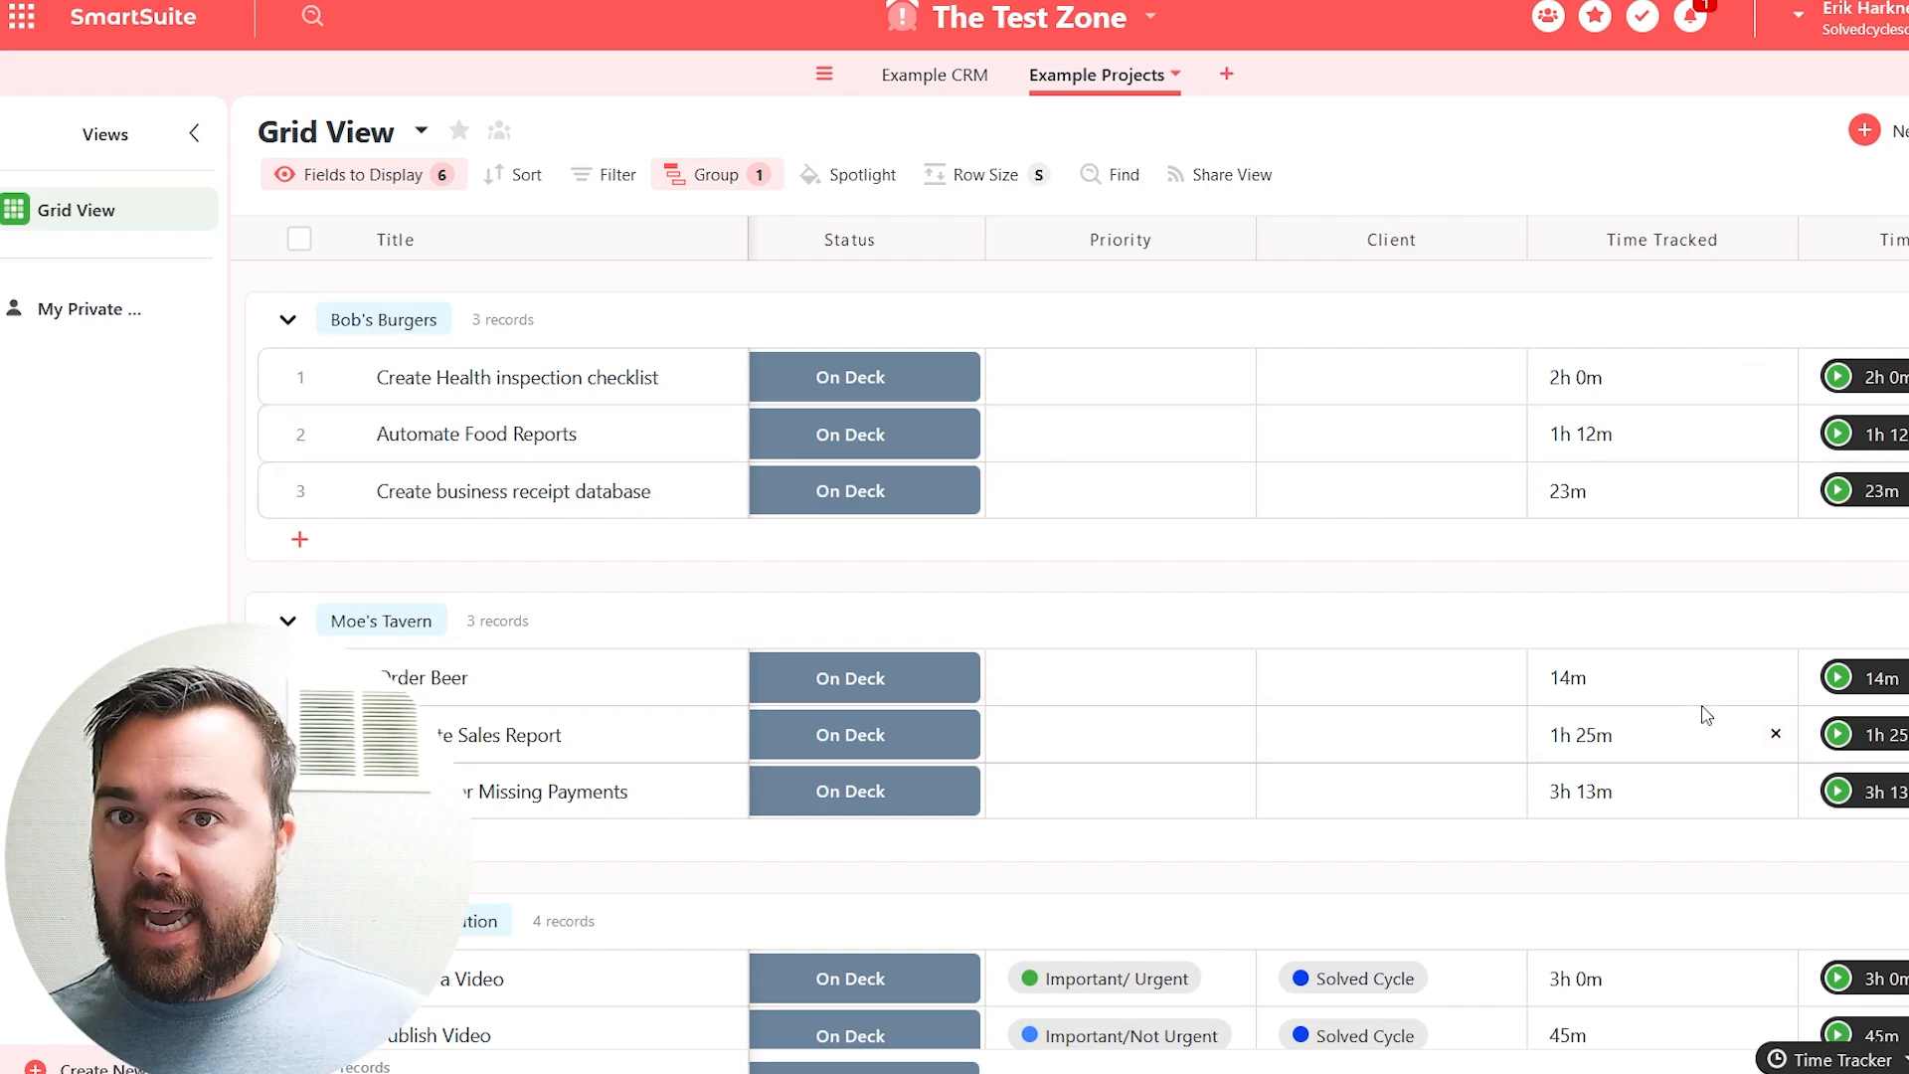
pyautogui.scroll(-3, 1705, 712)
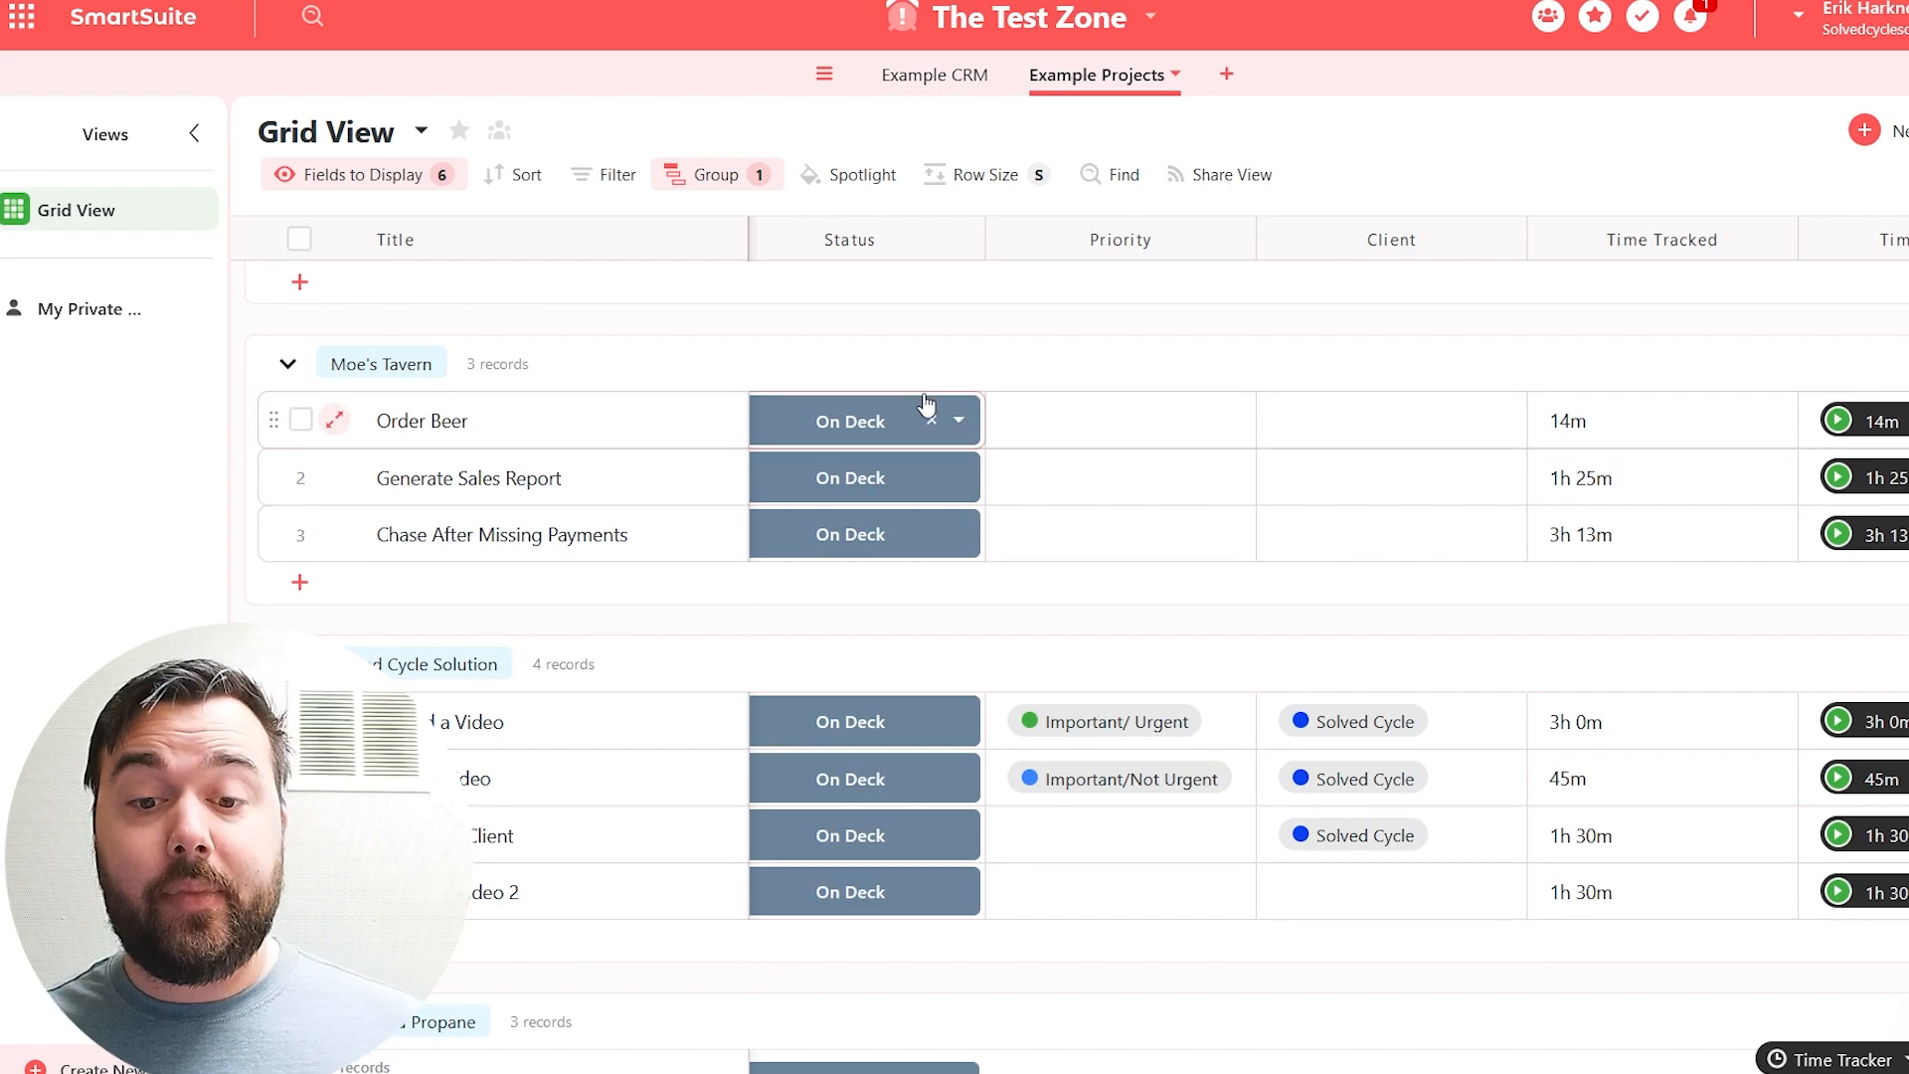
pyautogui.scroll(3, 975, 397)
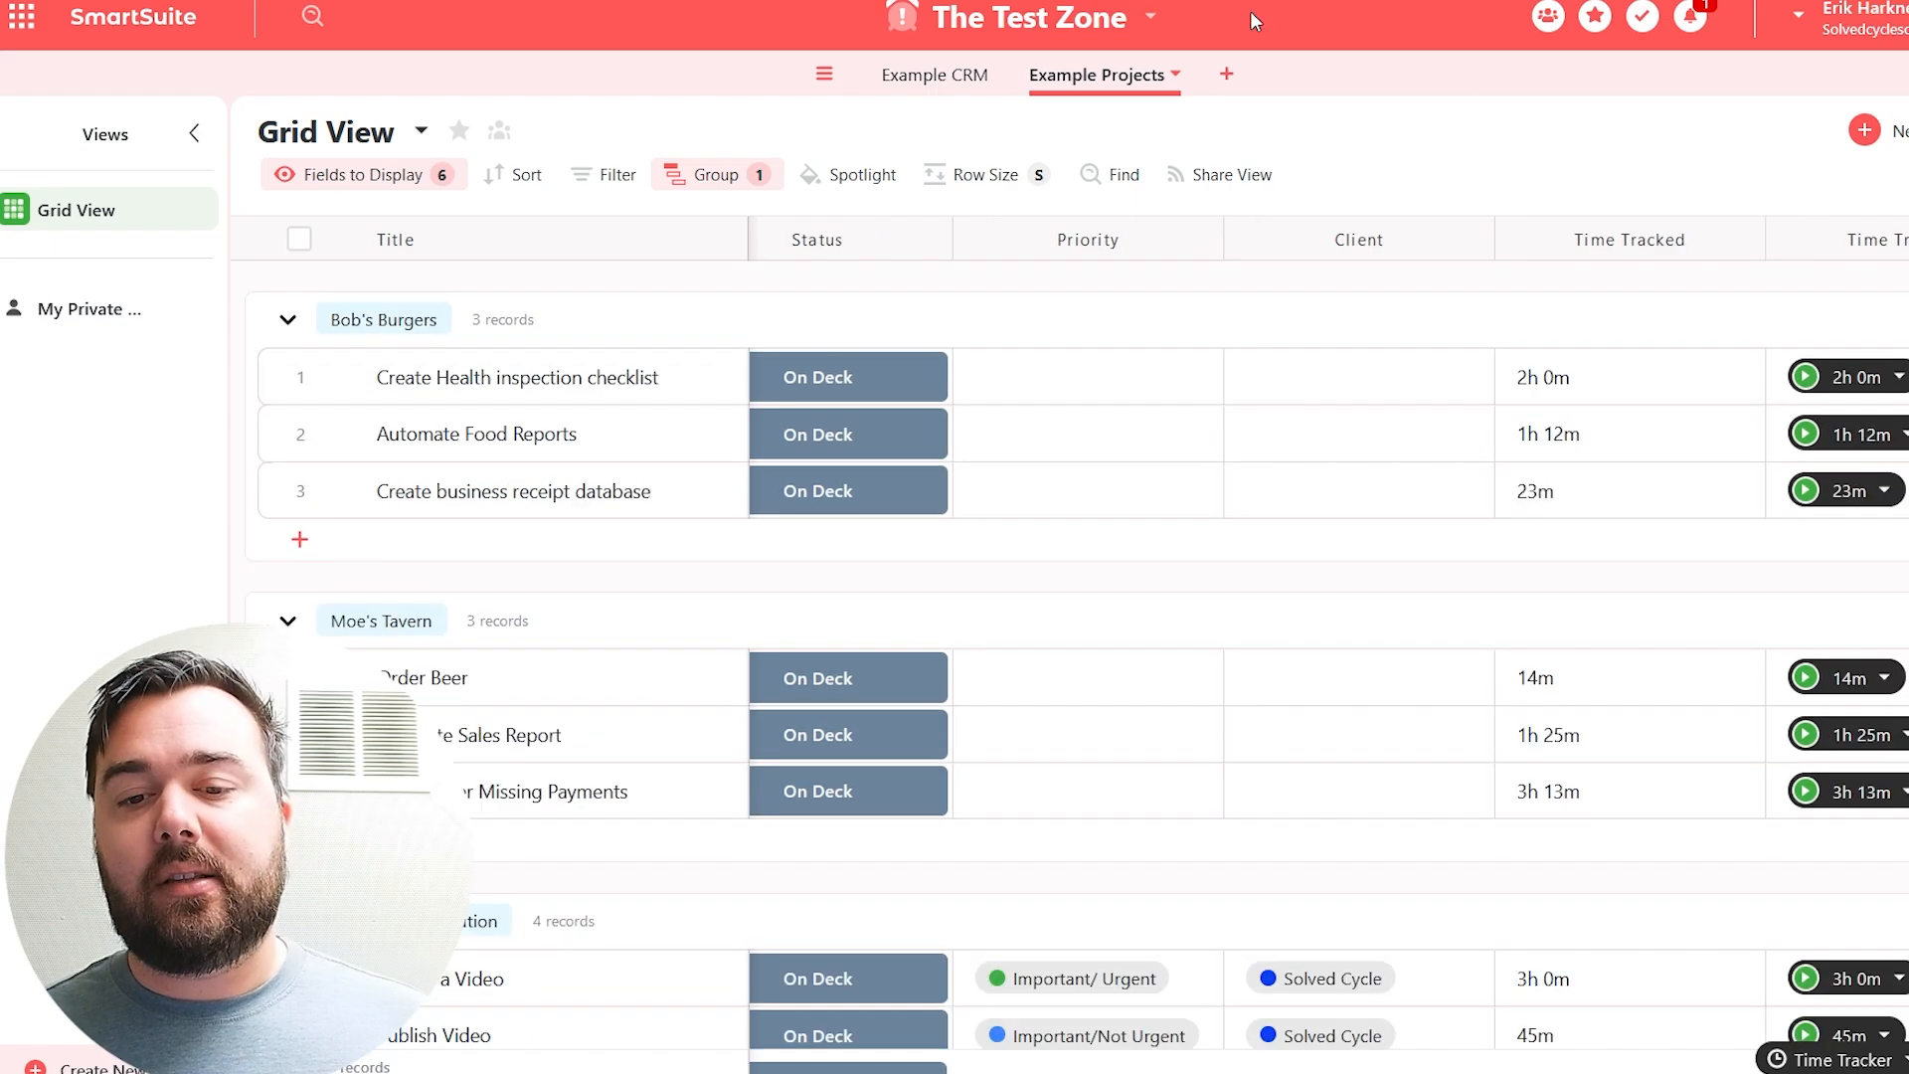
# - Start a new Rollup field in the Example CRM table and name it "Duration - Total Time"
pyautogui.click(930, 78)
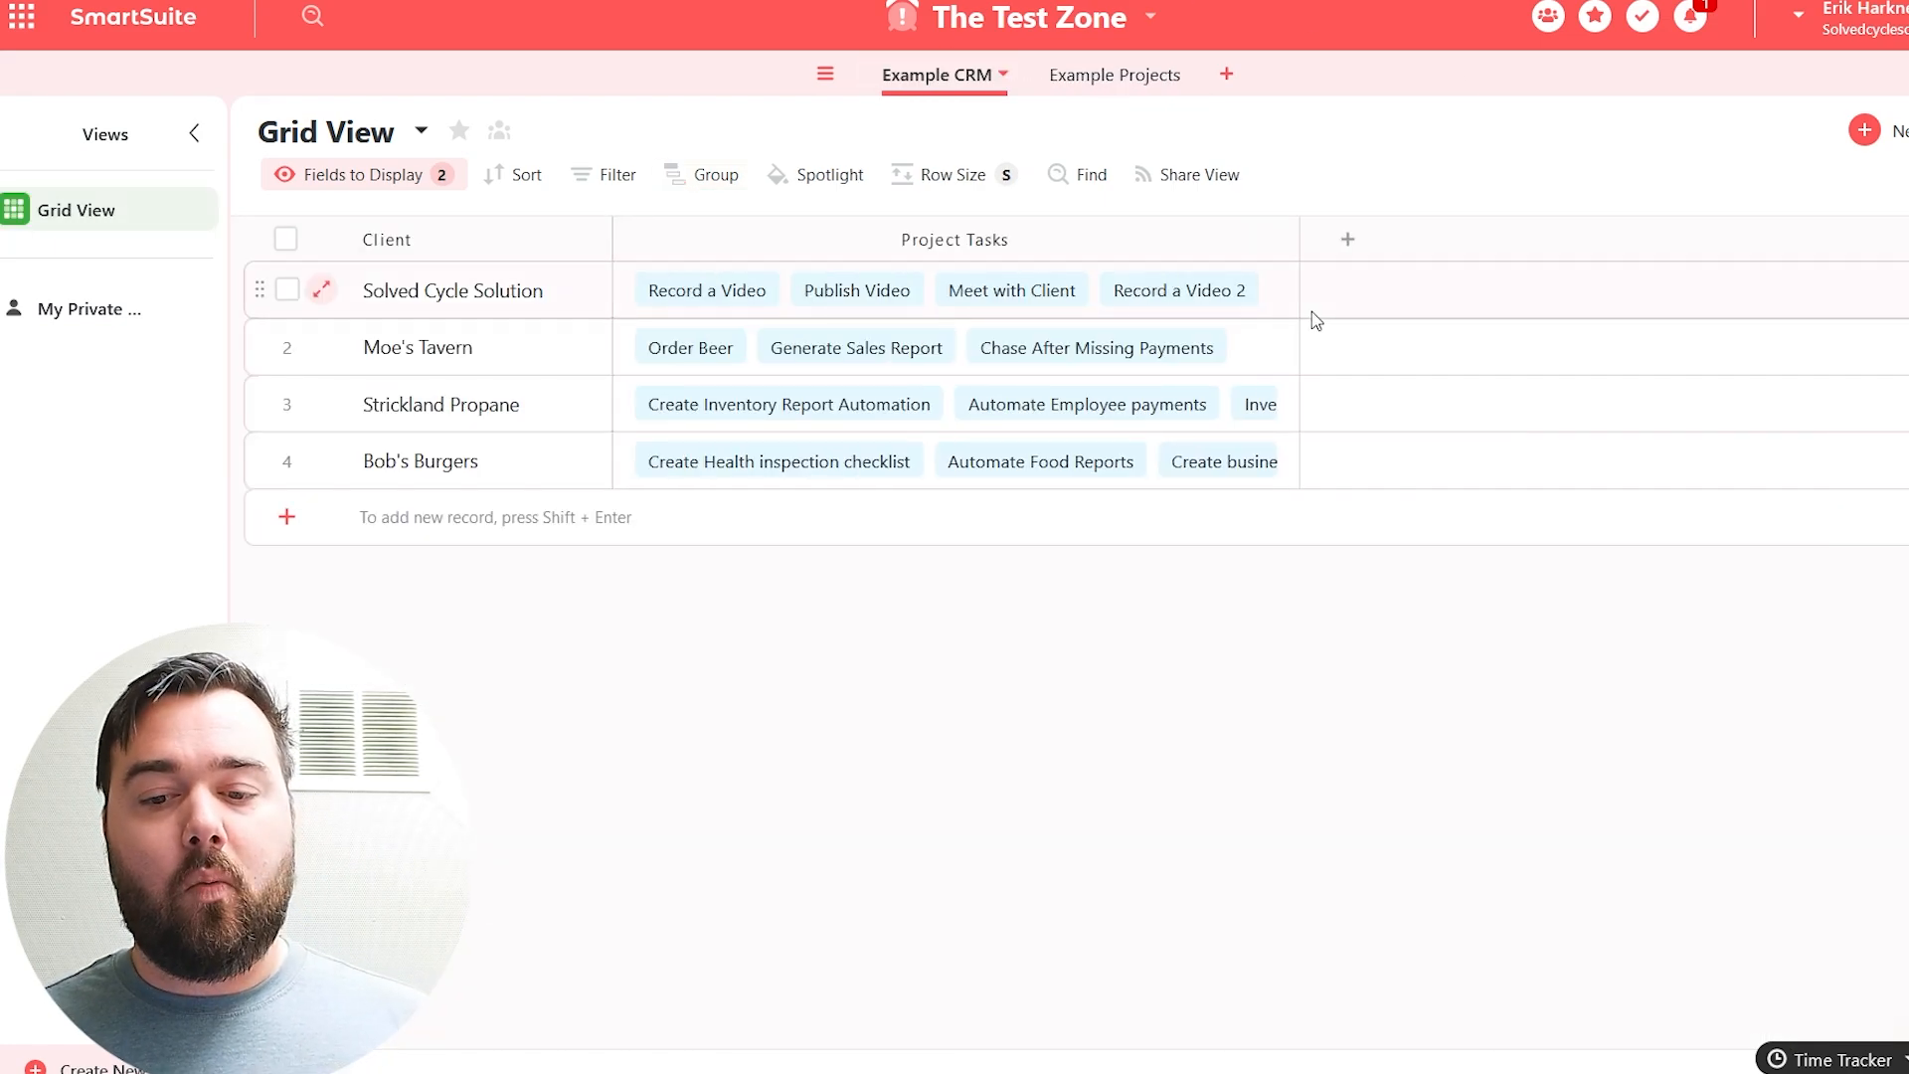
pyautogui.click(1348, 244)
pyautogui.write('roll')
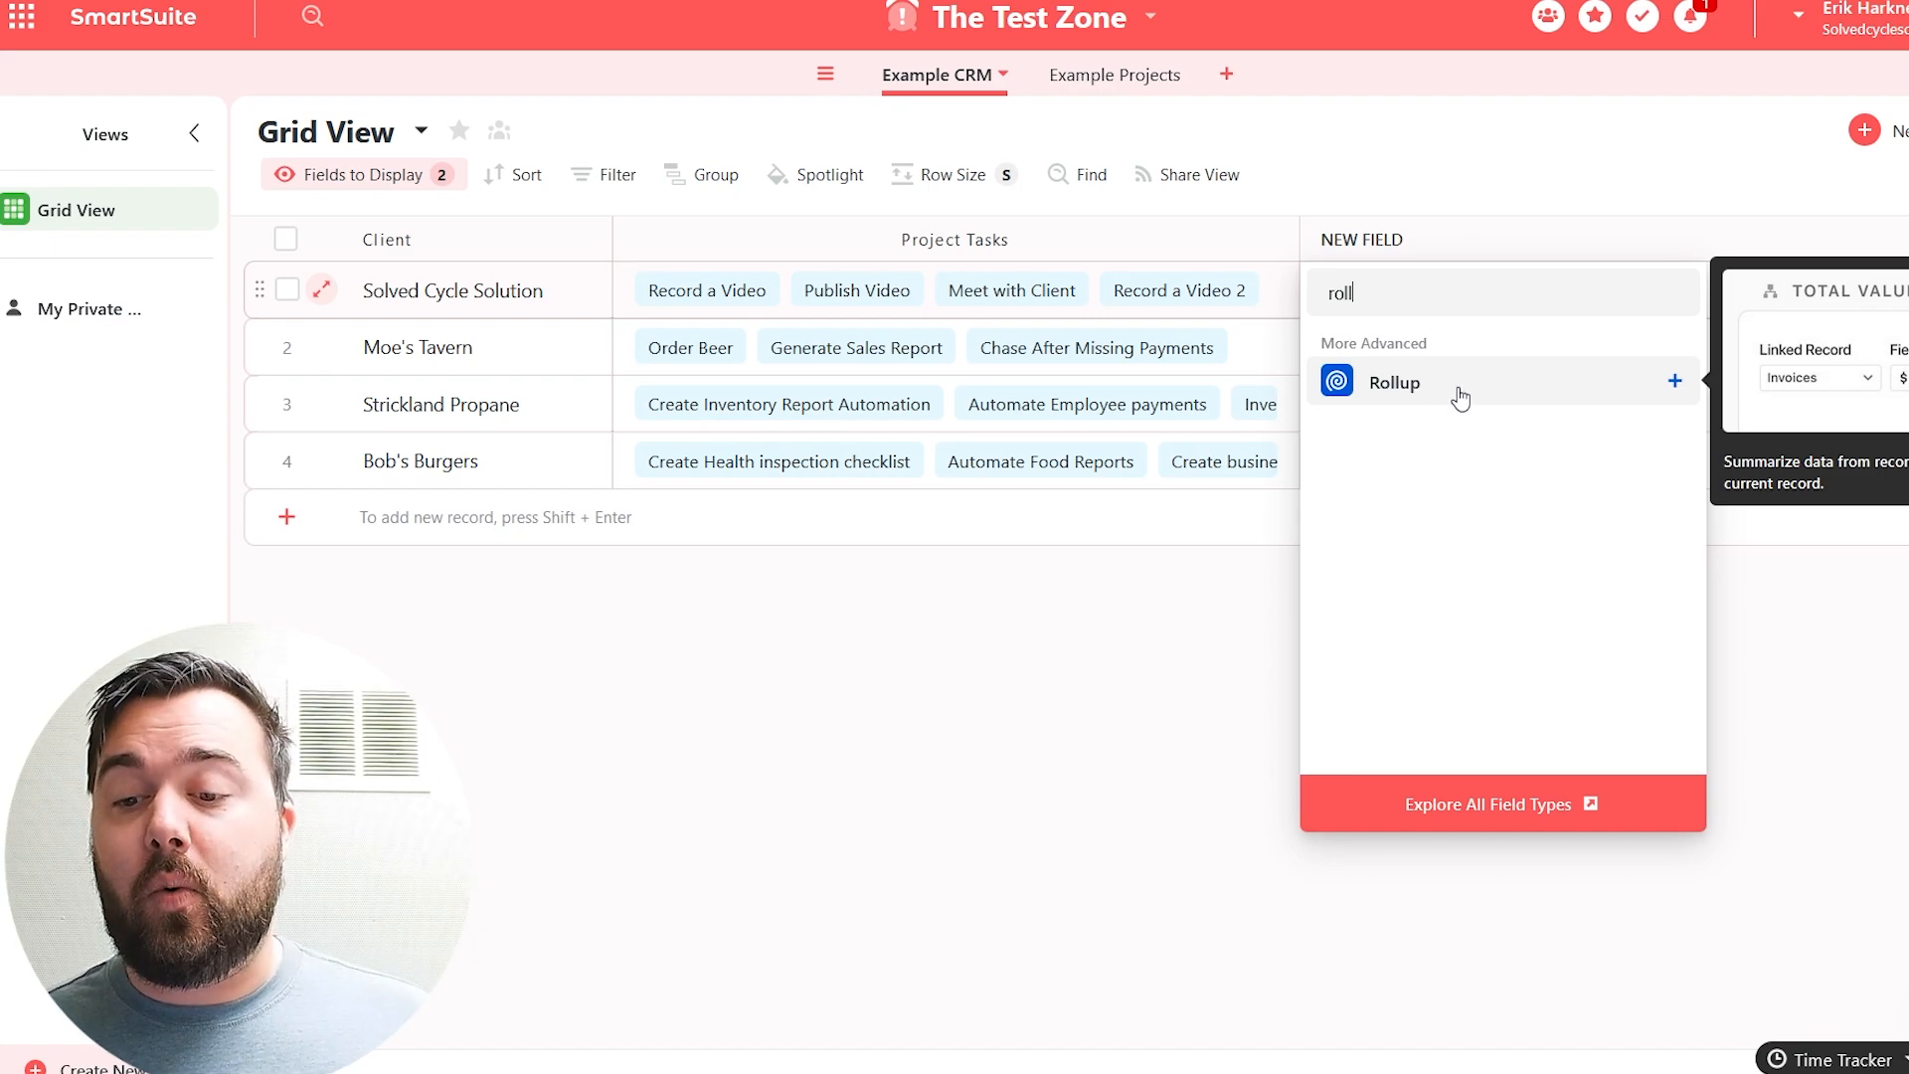
pyautogui.click(1459, 398)
pyautogui.hotkey('ctrl', 'a')
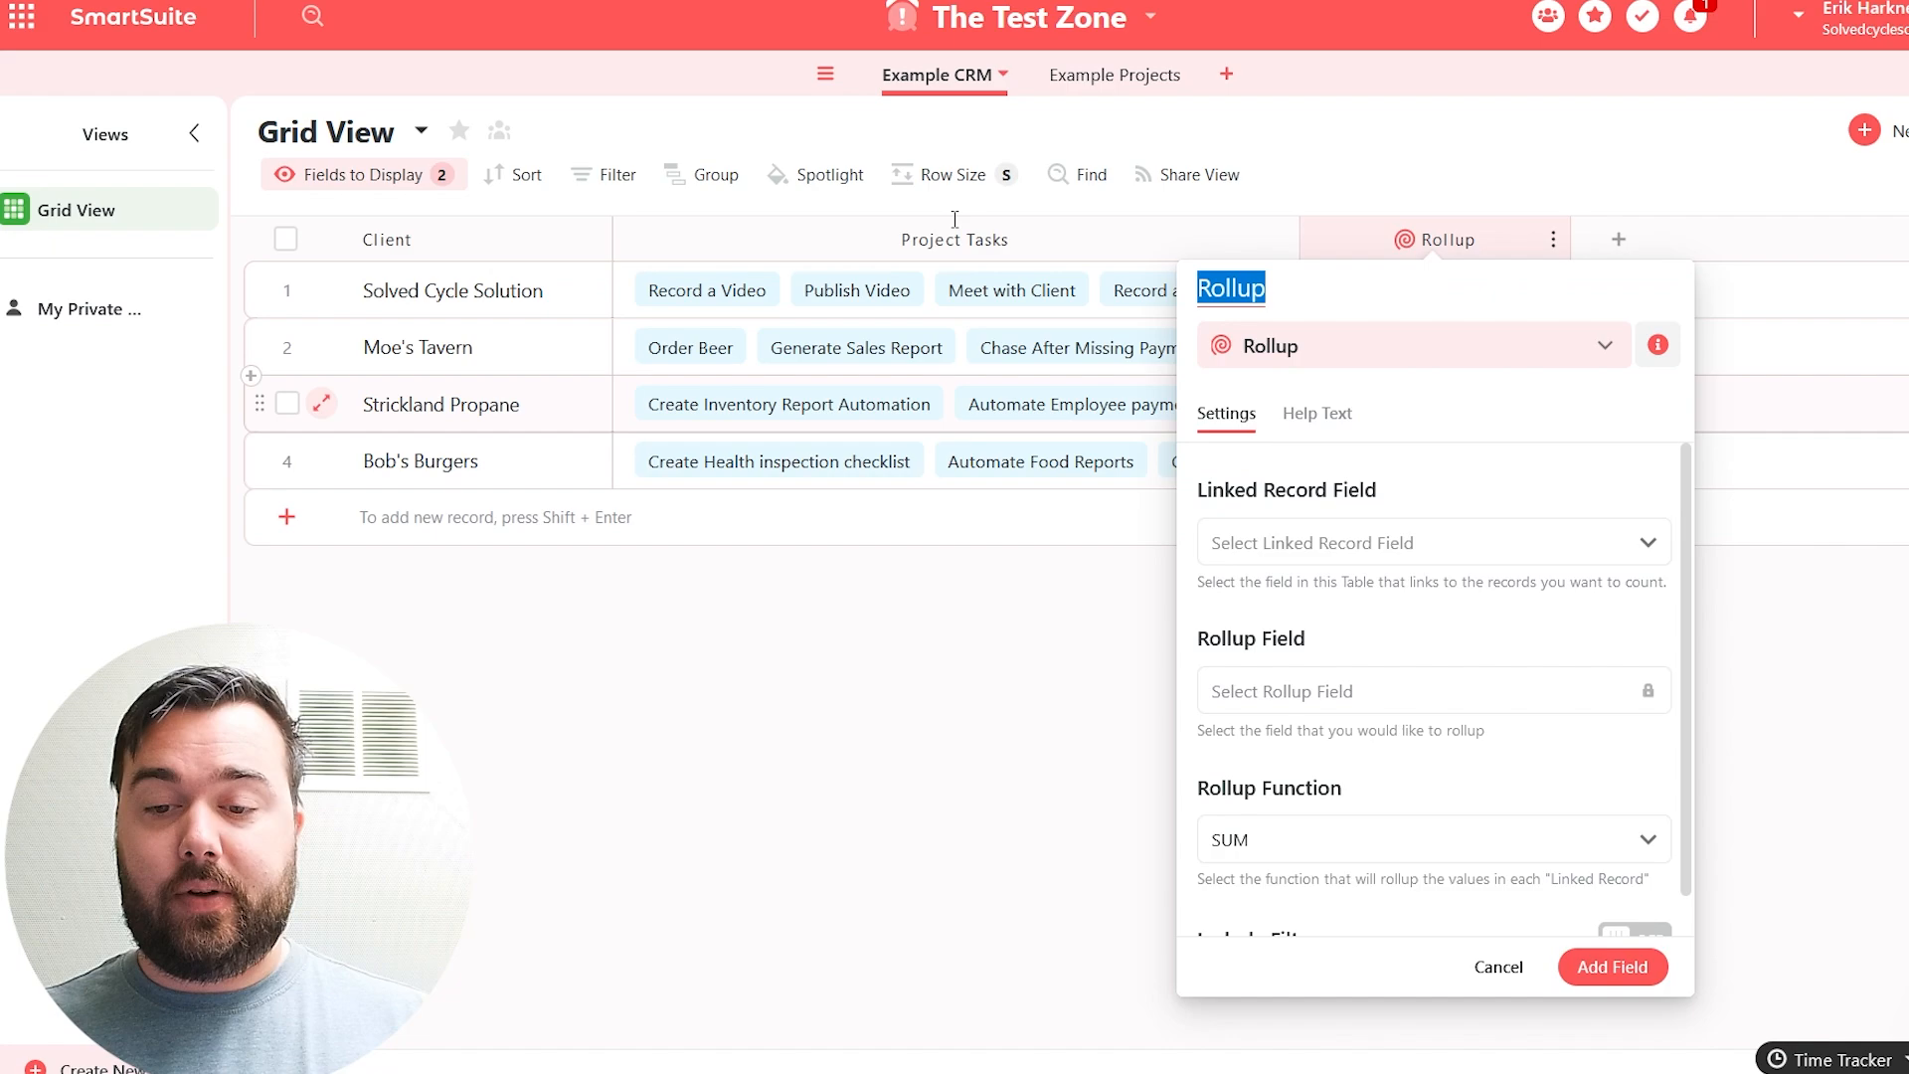
pyautogui.write('Durati')
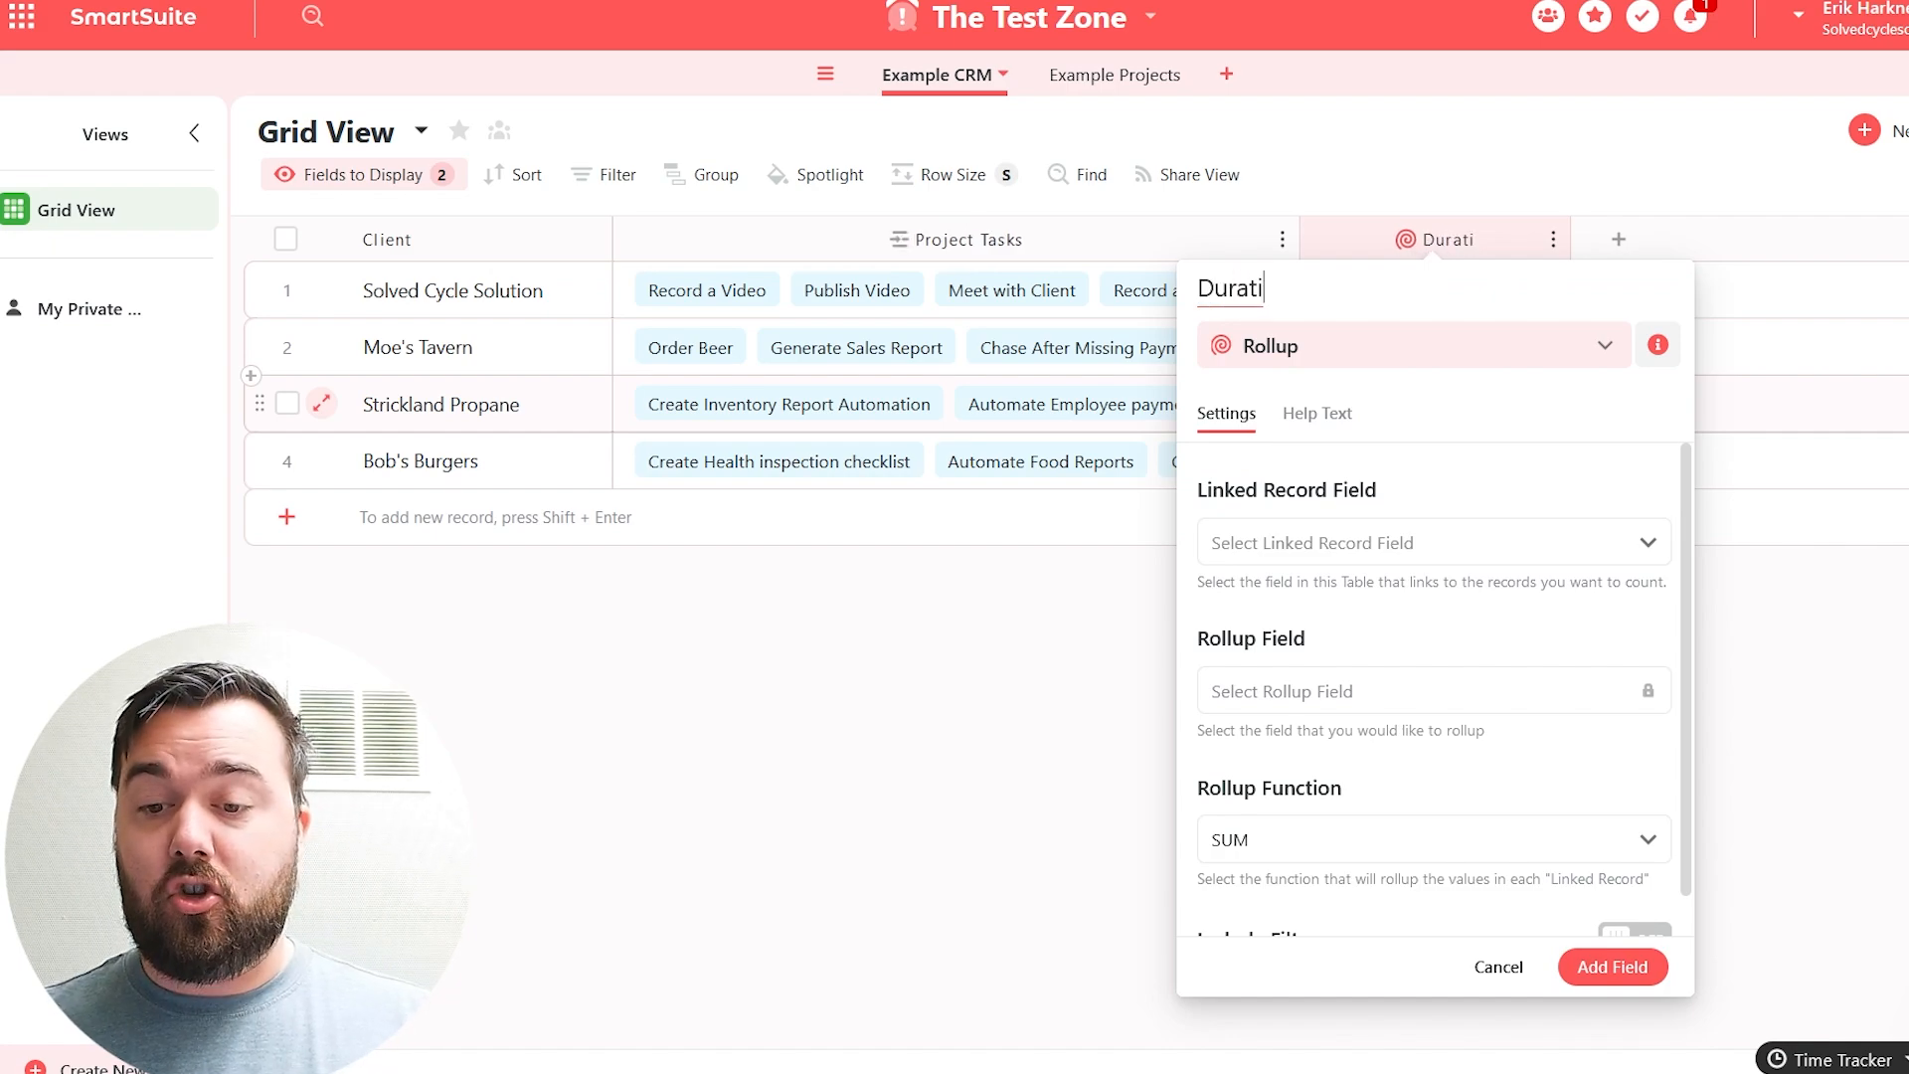
pyautogui.write('on - Total Time')
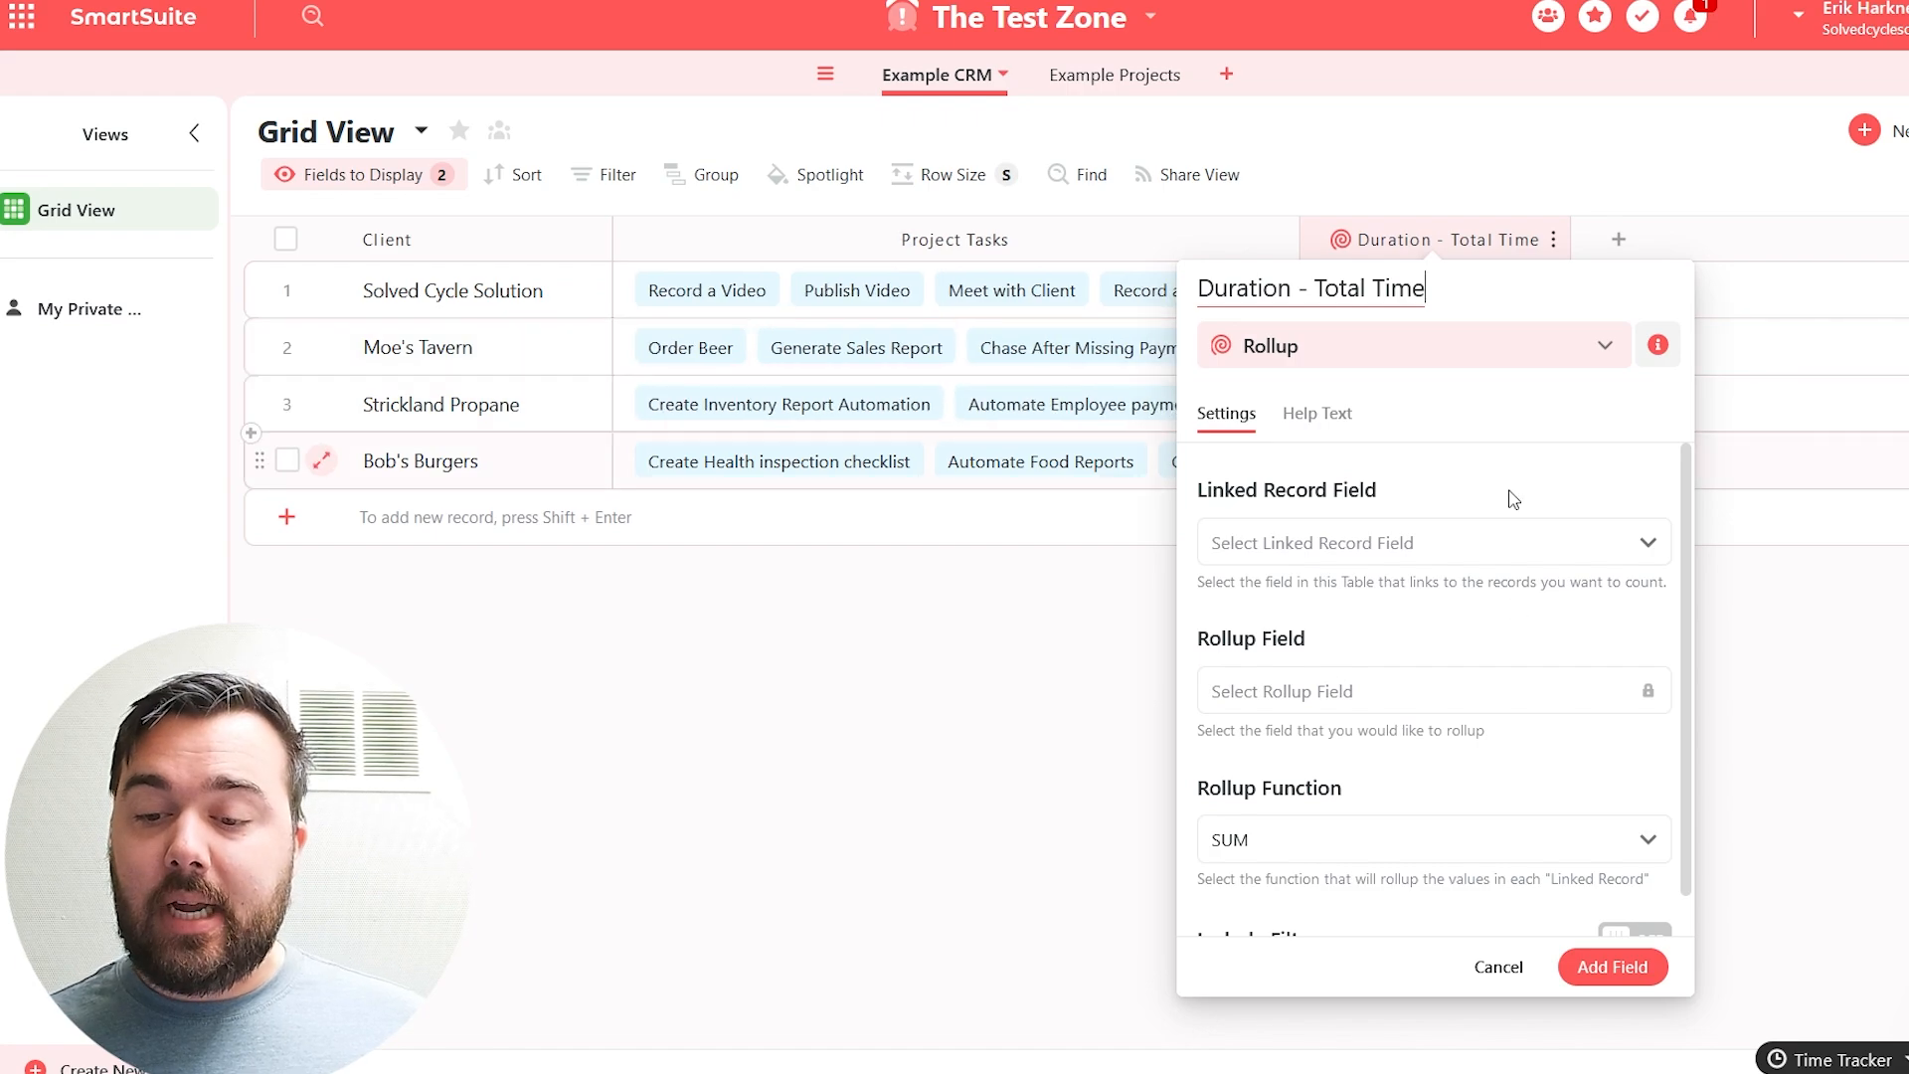
# - Add the rollup field to sum Time Tracked across the linked Project Tasks records
pyautogui.click(1495, 552)
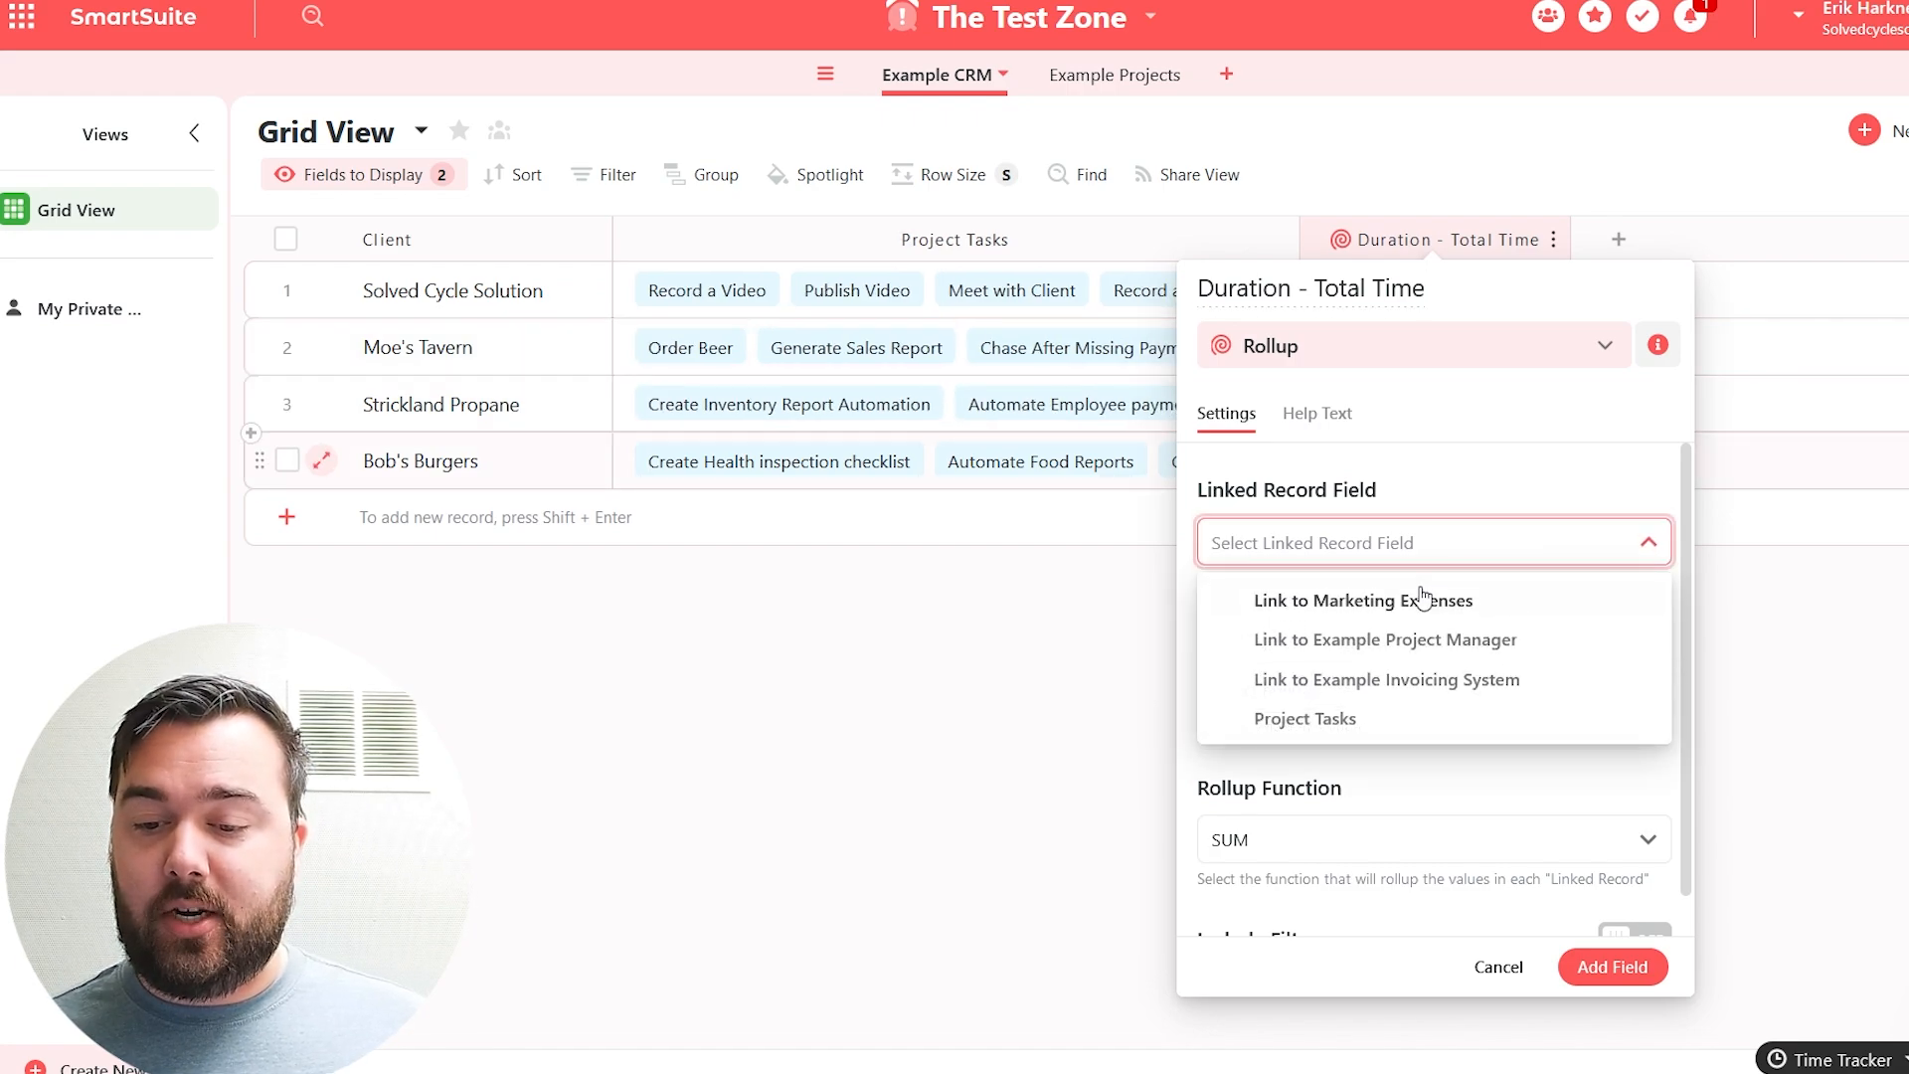
pyautogui.click(1321, 720)
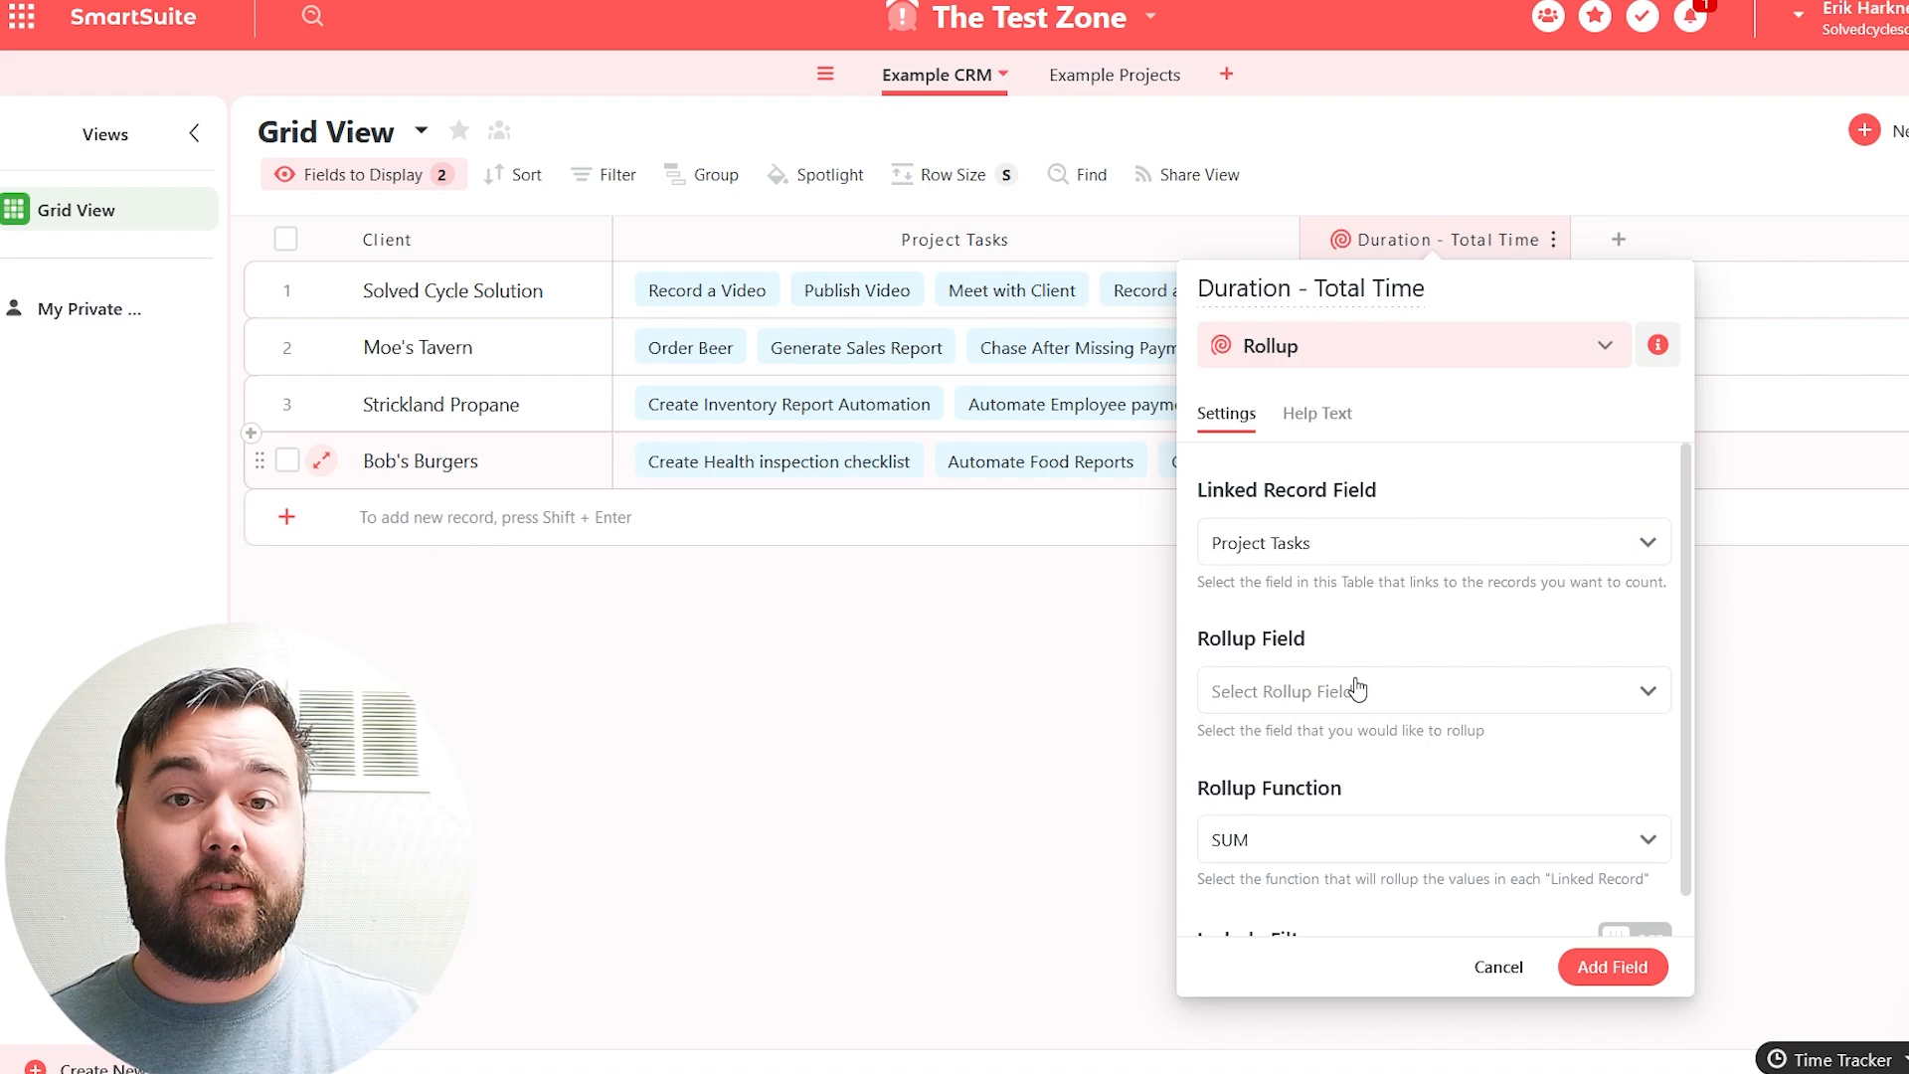
pyautogui.click(1292, 708)
pyautogui.scroll(-1, 1547, 473)
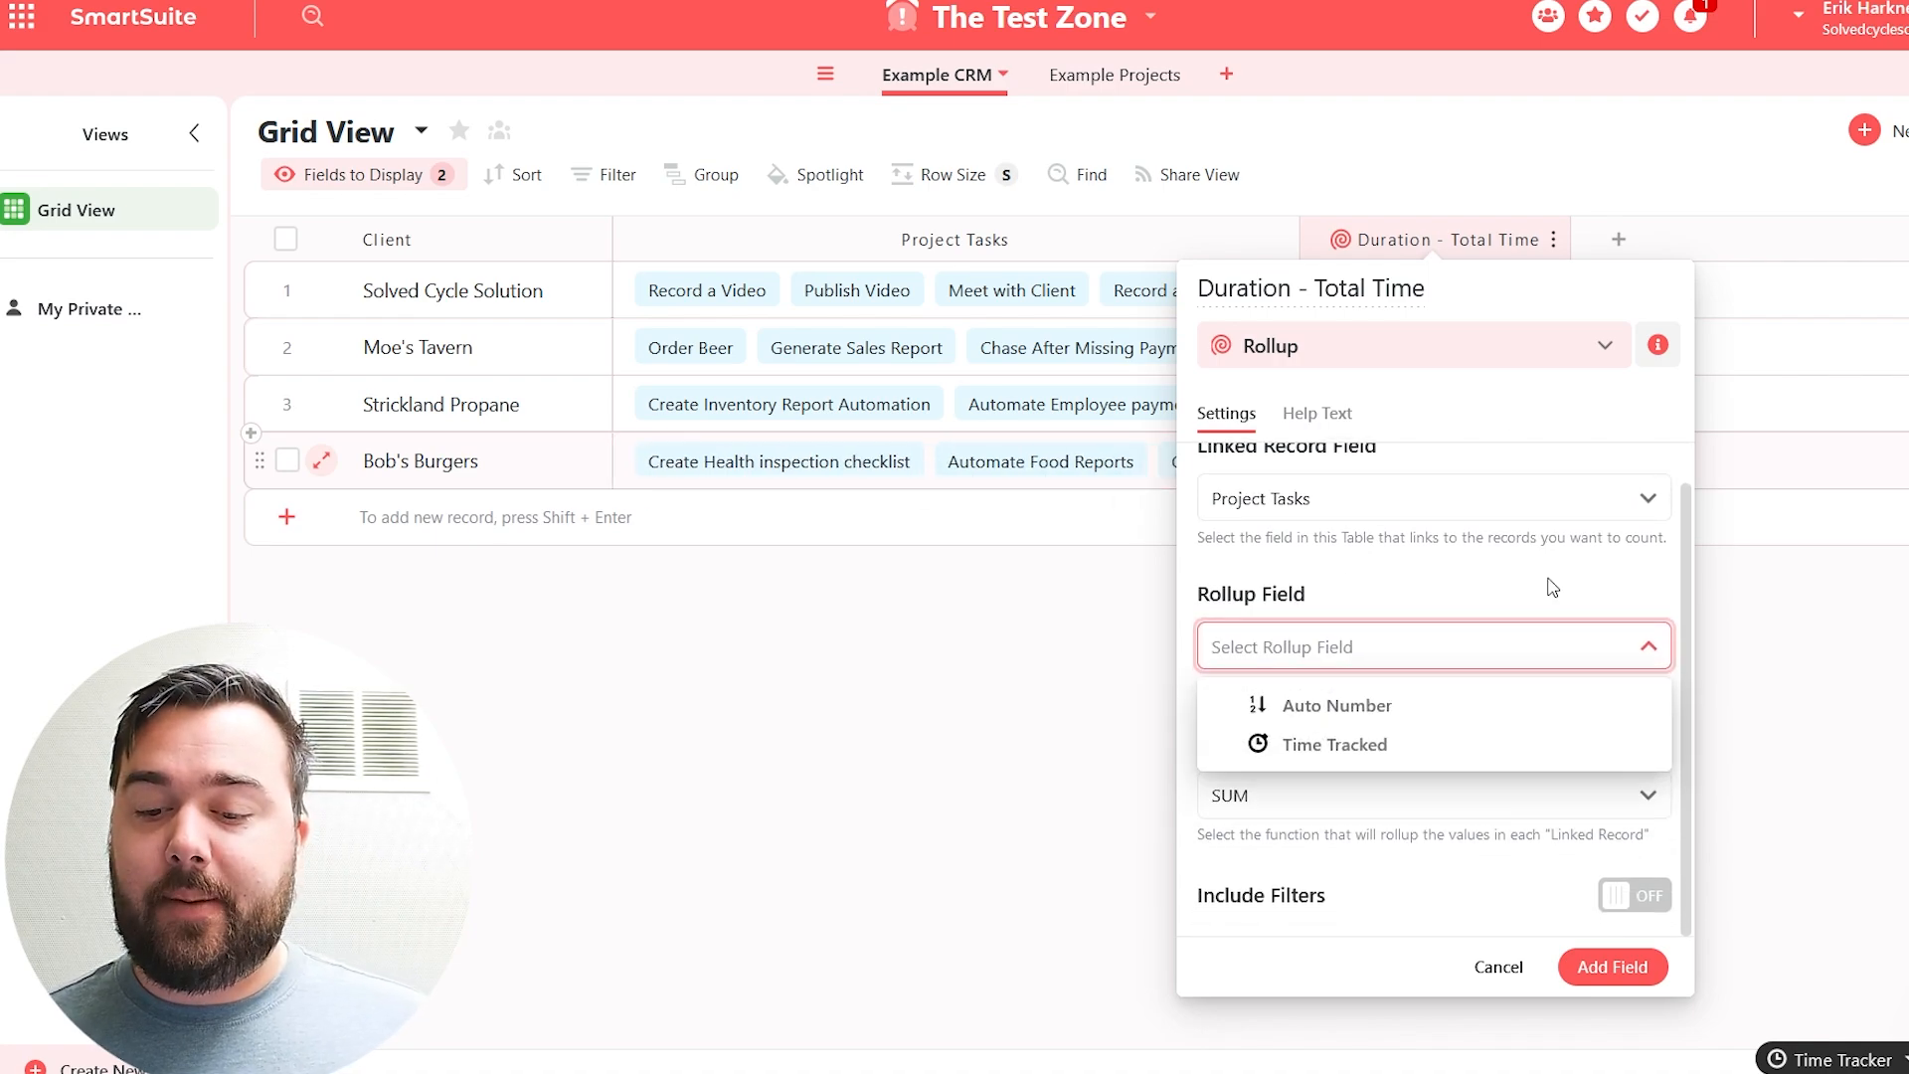
pyautogui.click(1330, 754)
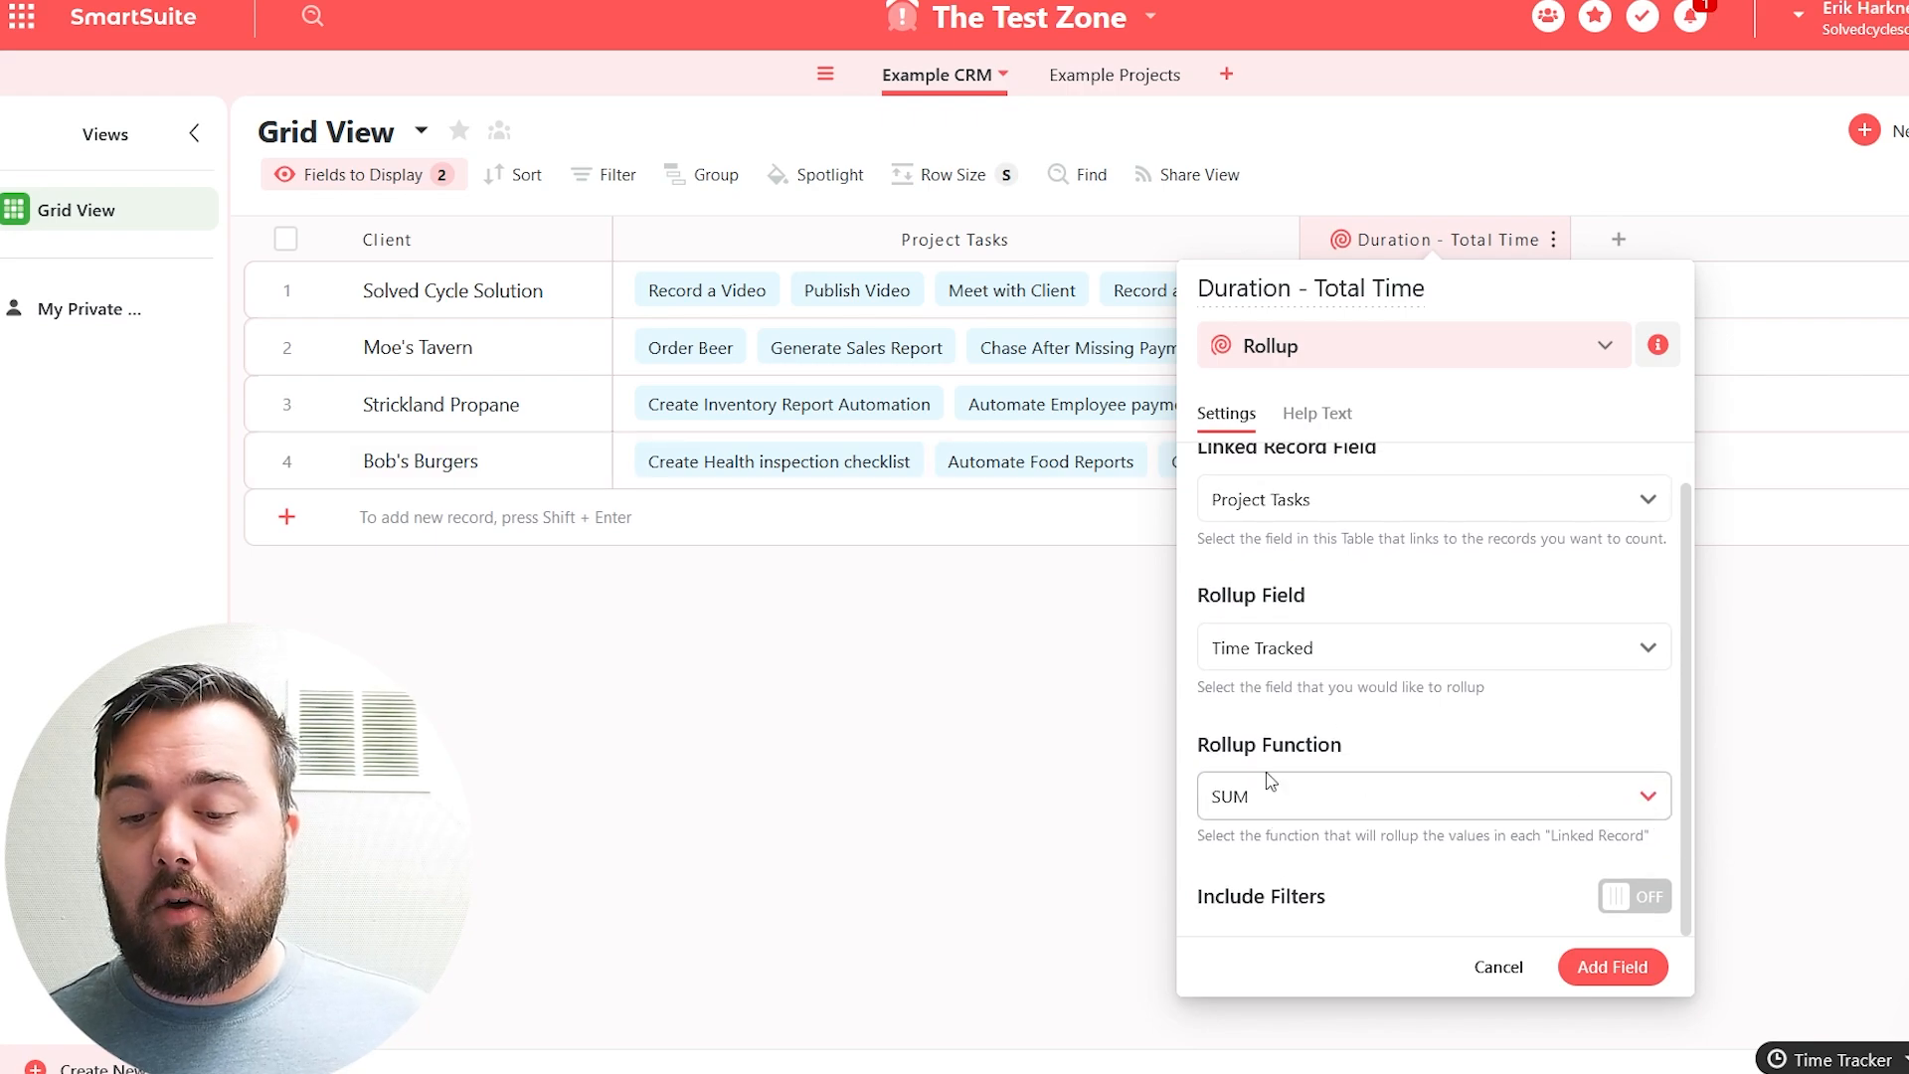
pyautogui.click(1631, 964)
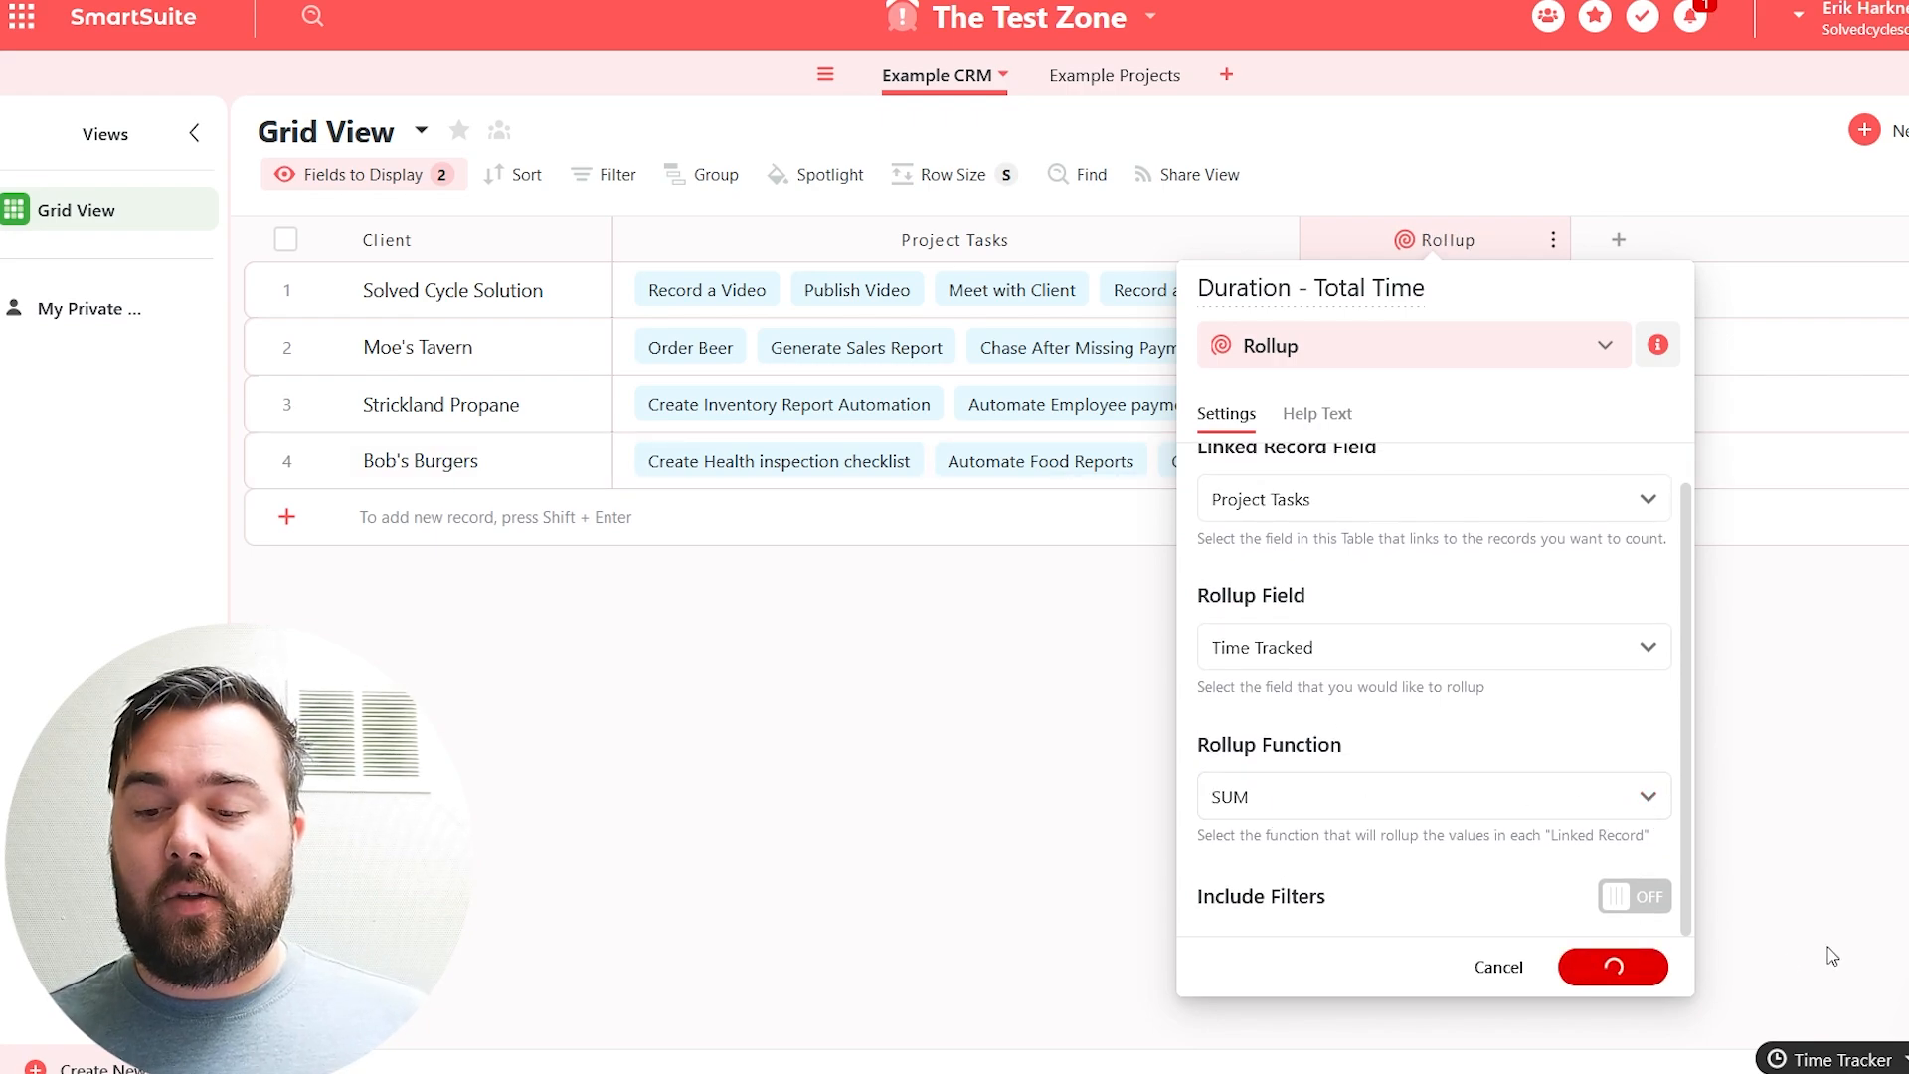
pyautogui.click(1470, 356)
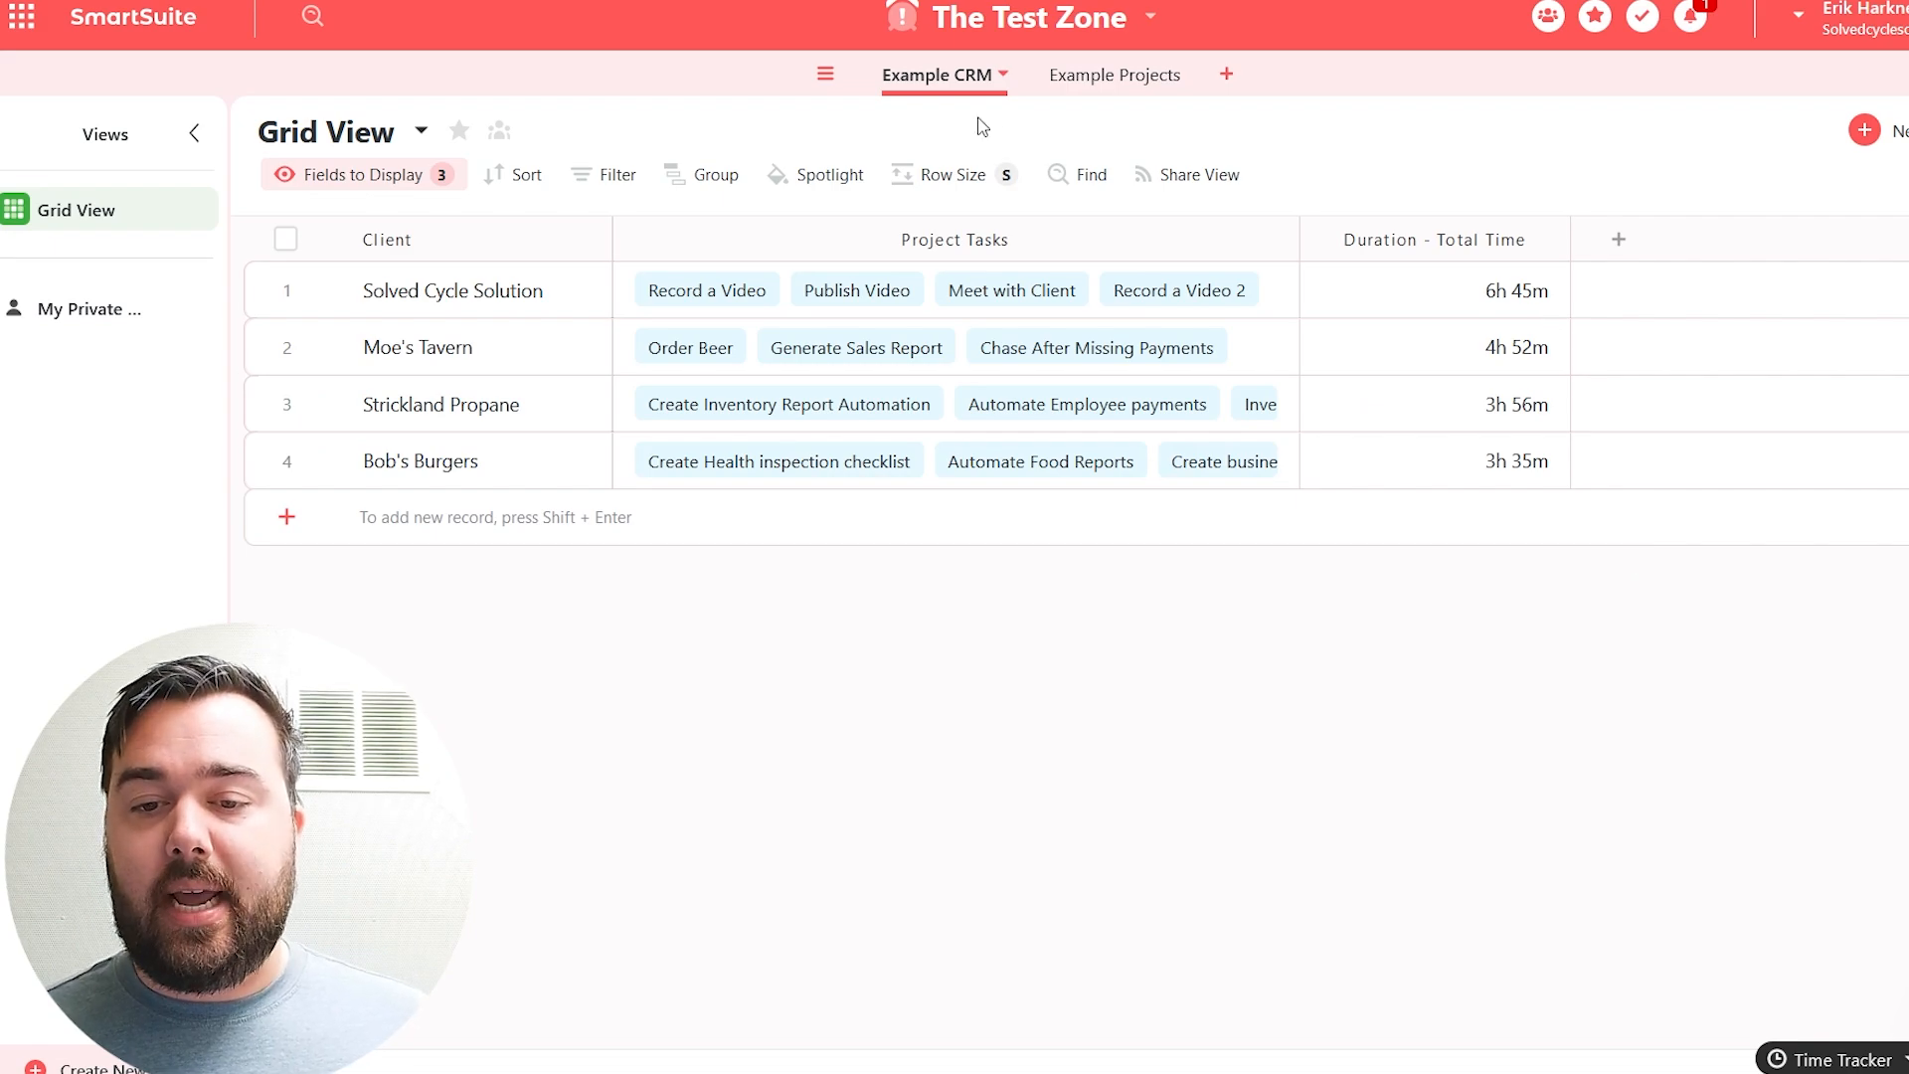
pyautogui.moveTo(1554, 249)
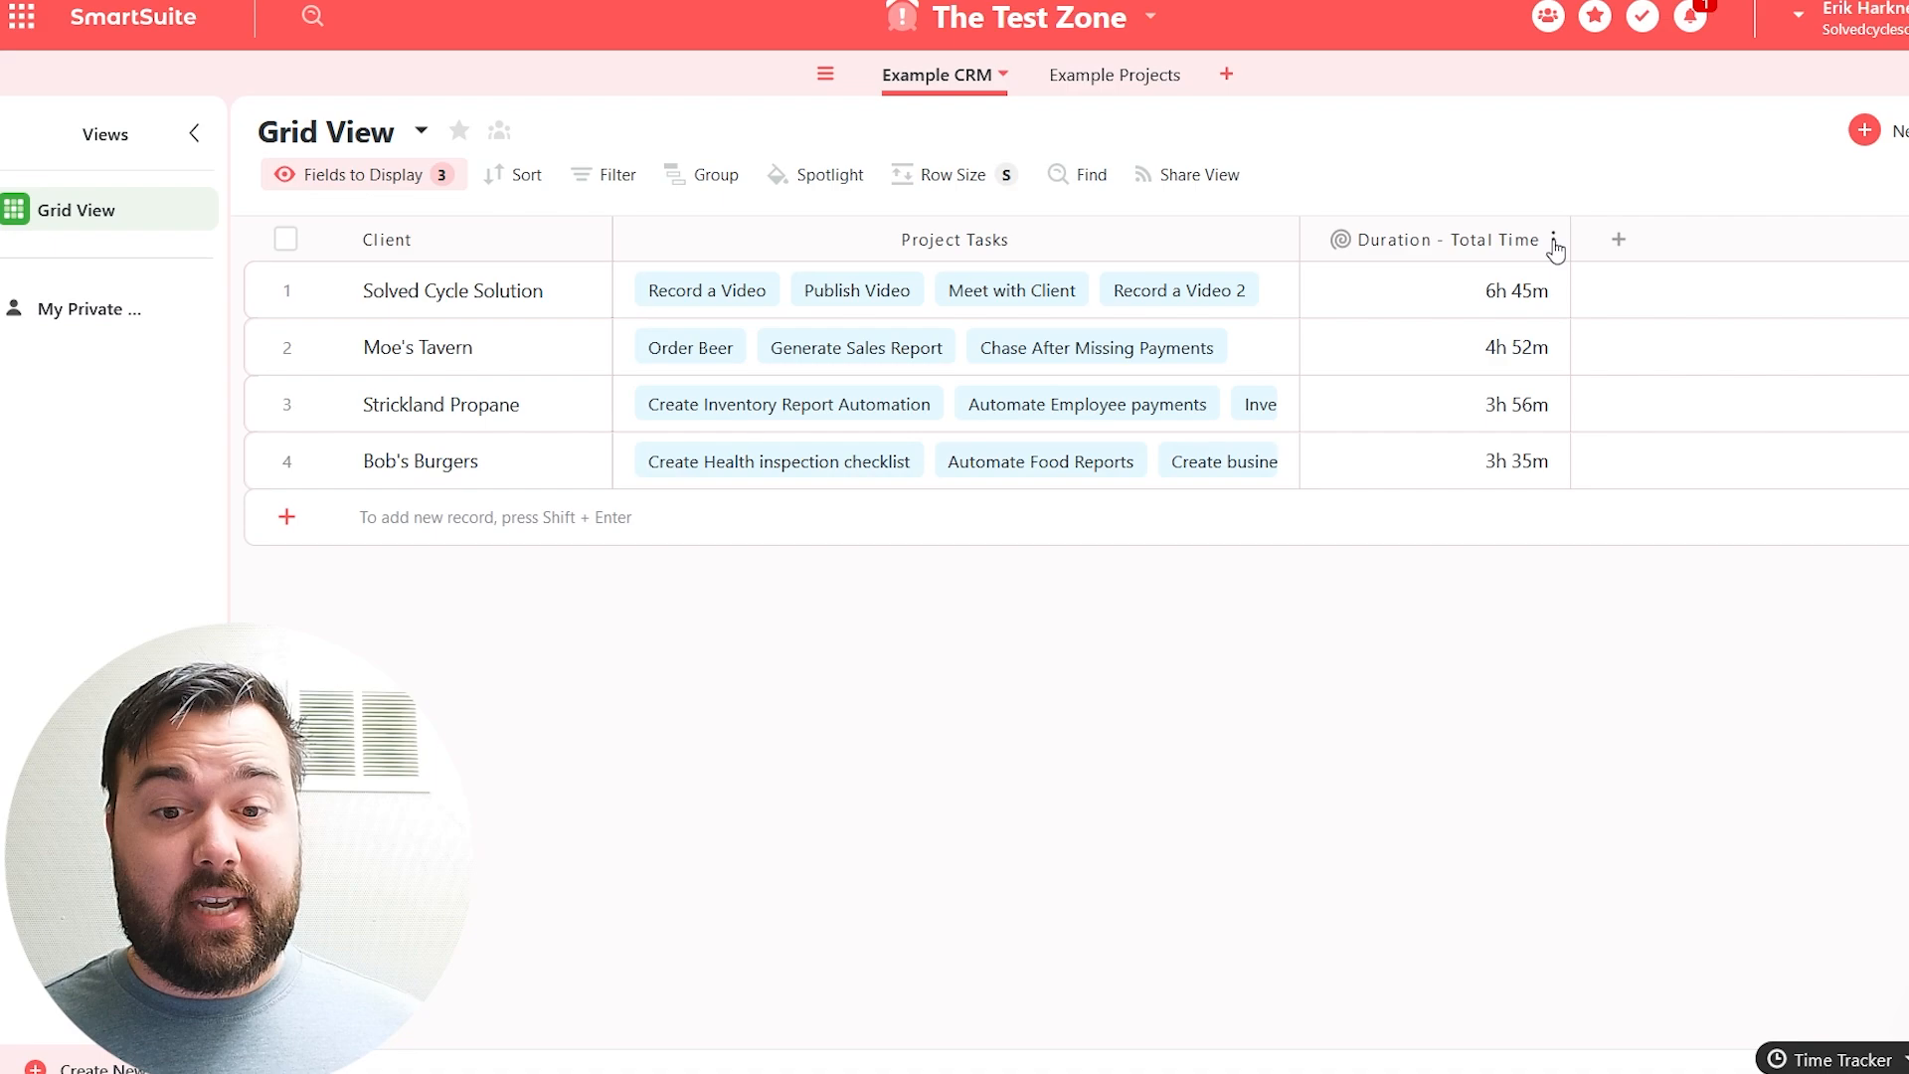
# - In Example Projects, set the status of Automate Food Reports, Generate Sales Report and Chase After Missing Payments to Complete
pyautogui.click(1114, 75)
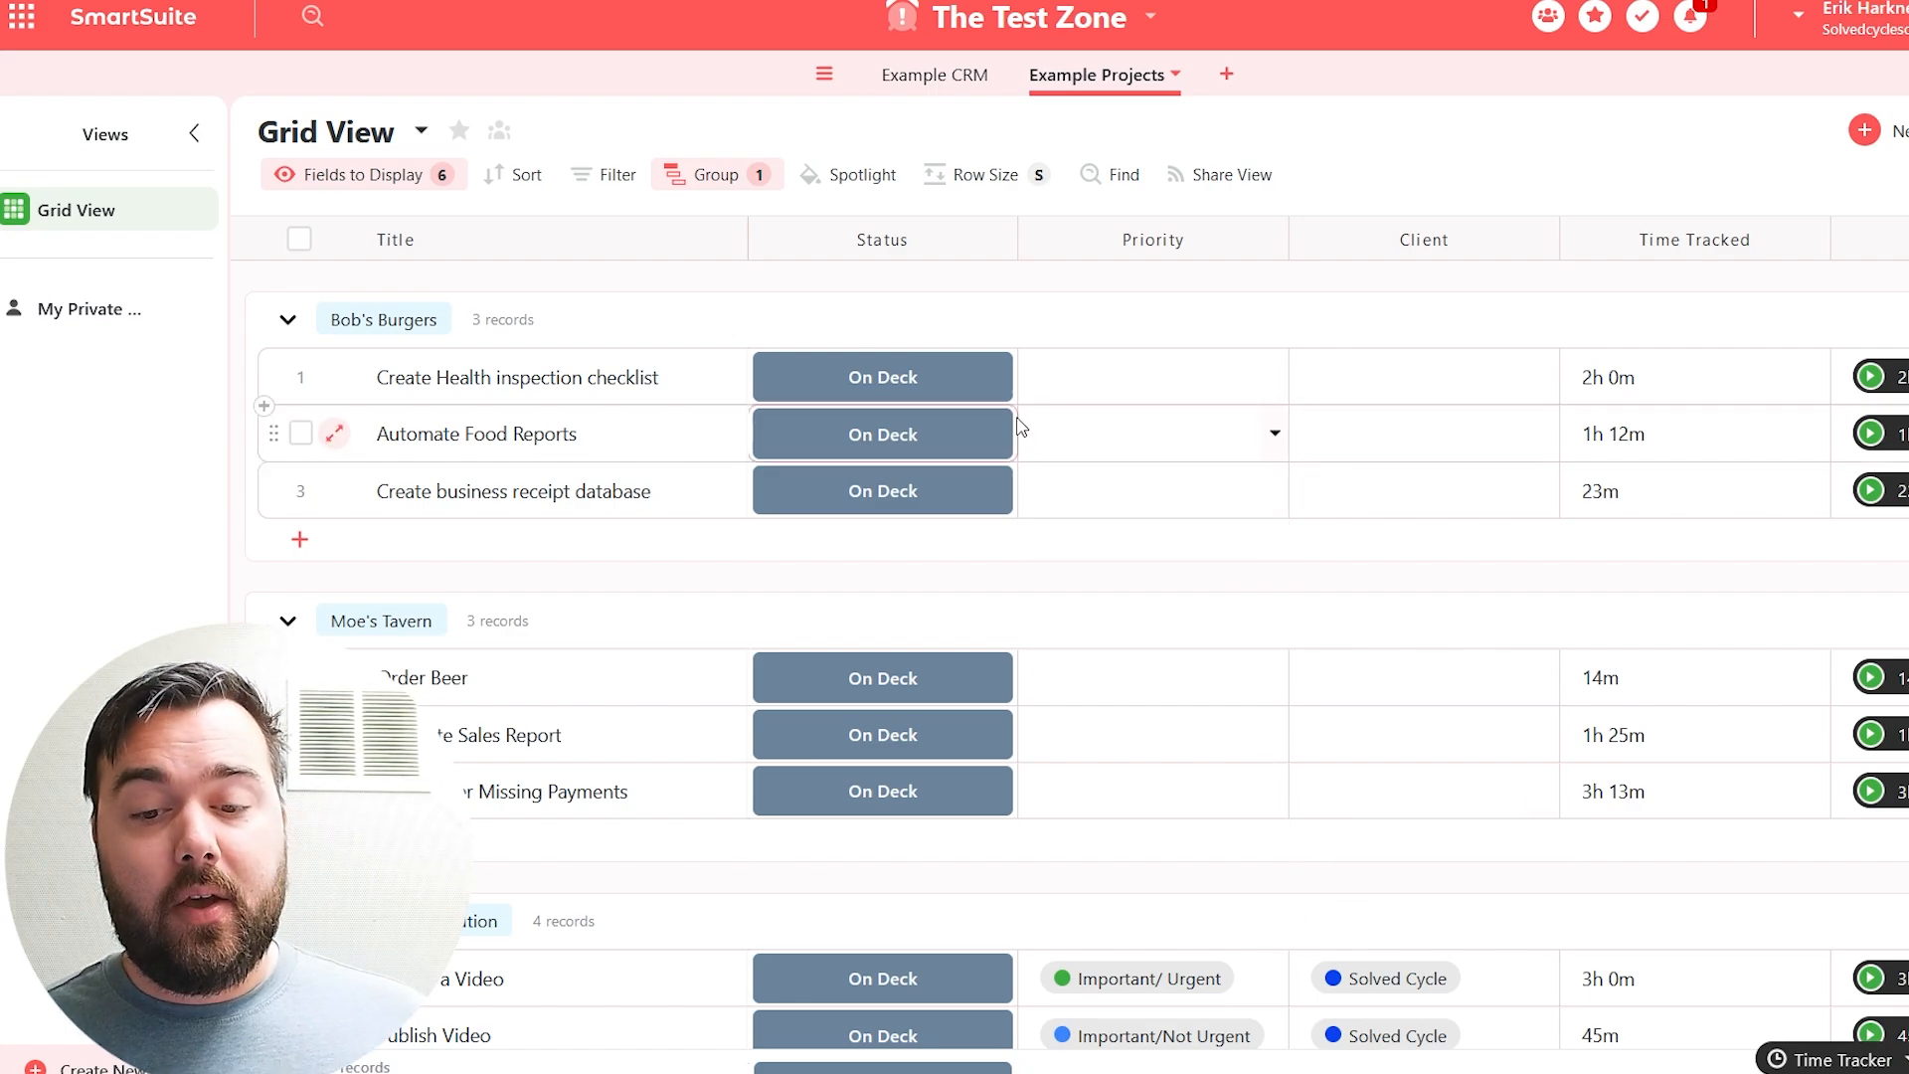
pyautogui.click(995, 440)
pyautogui.click(985, 718)
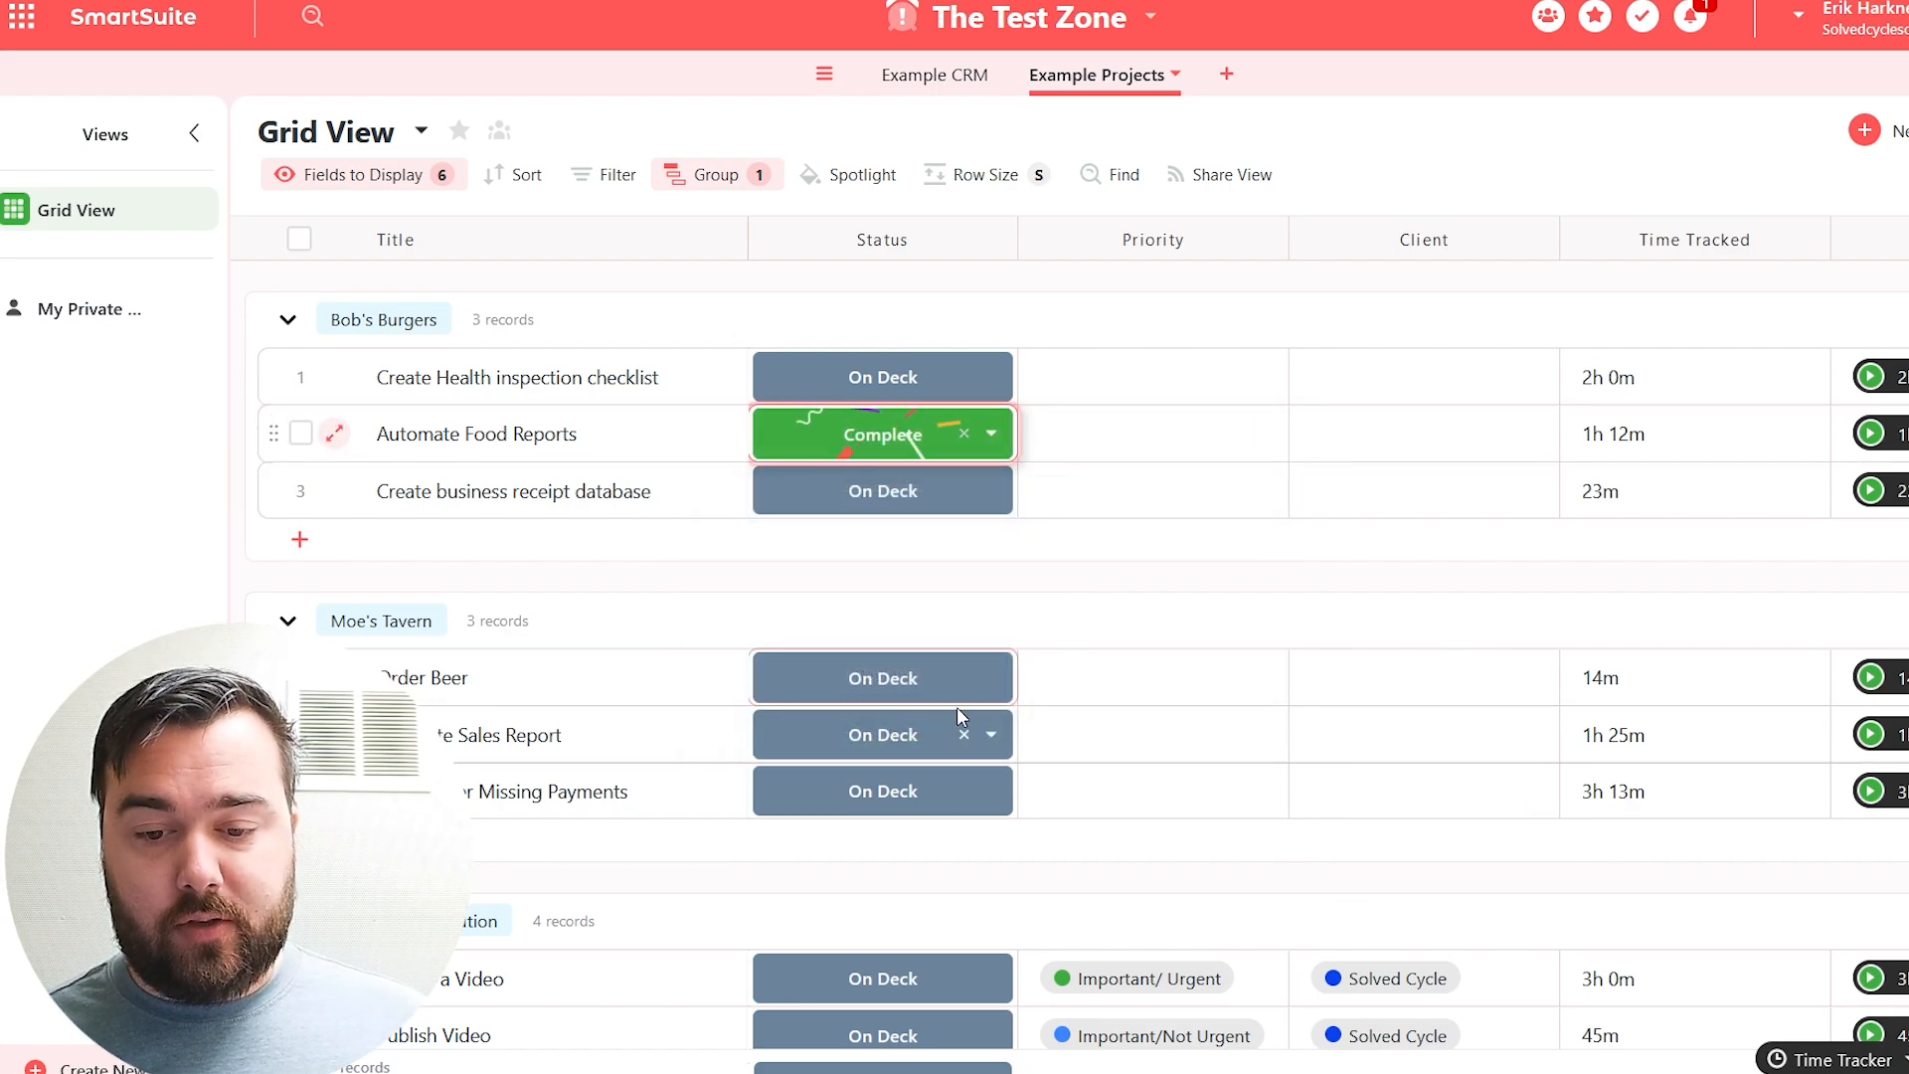
pyautogui.click(994, 739)
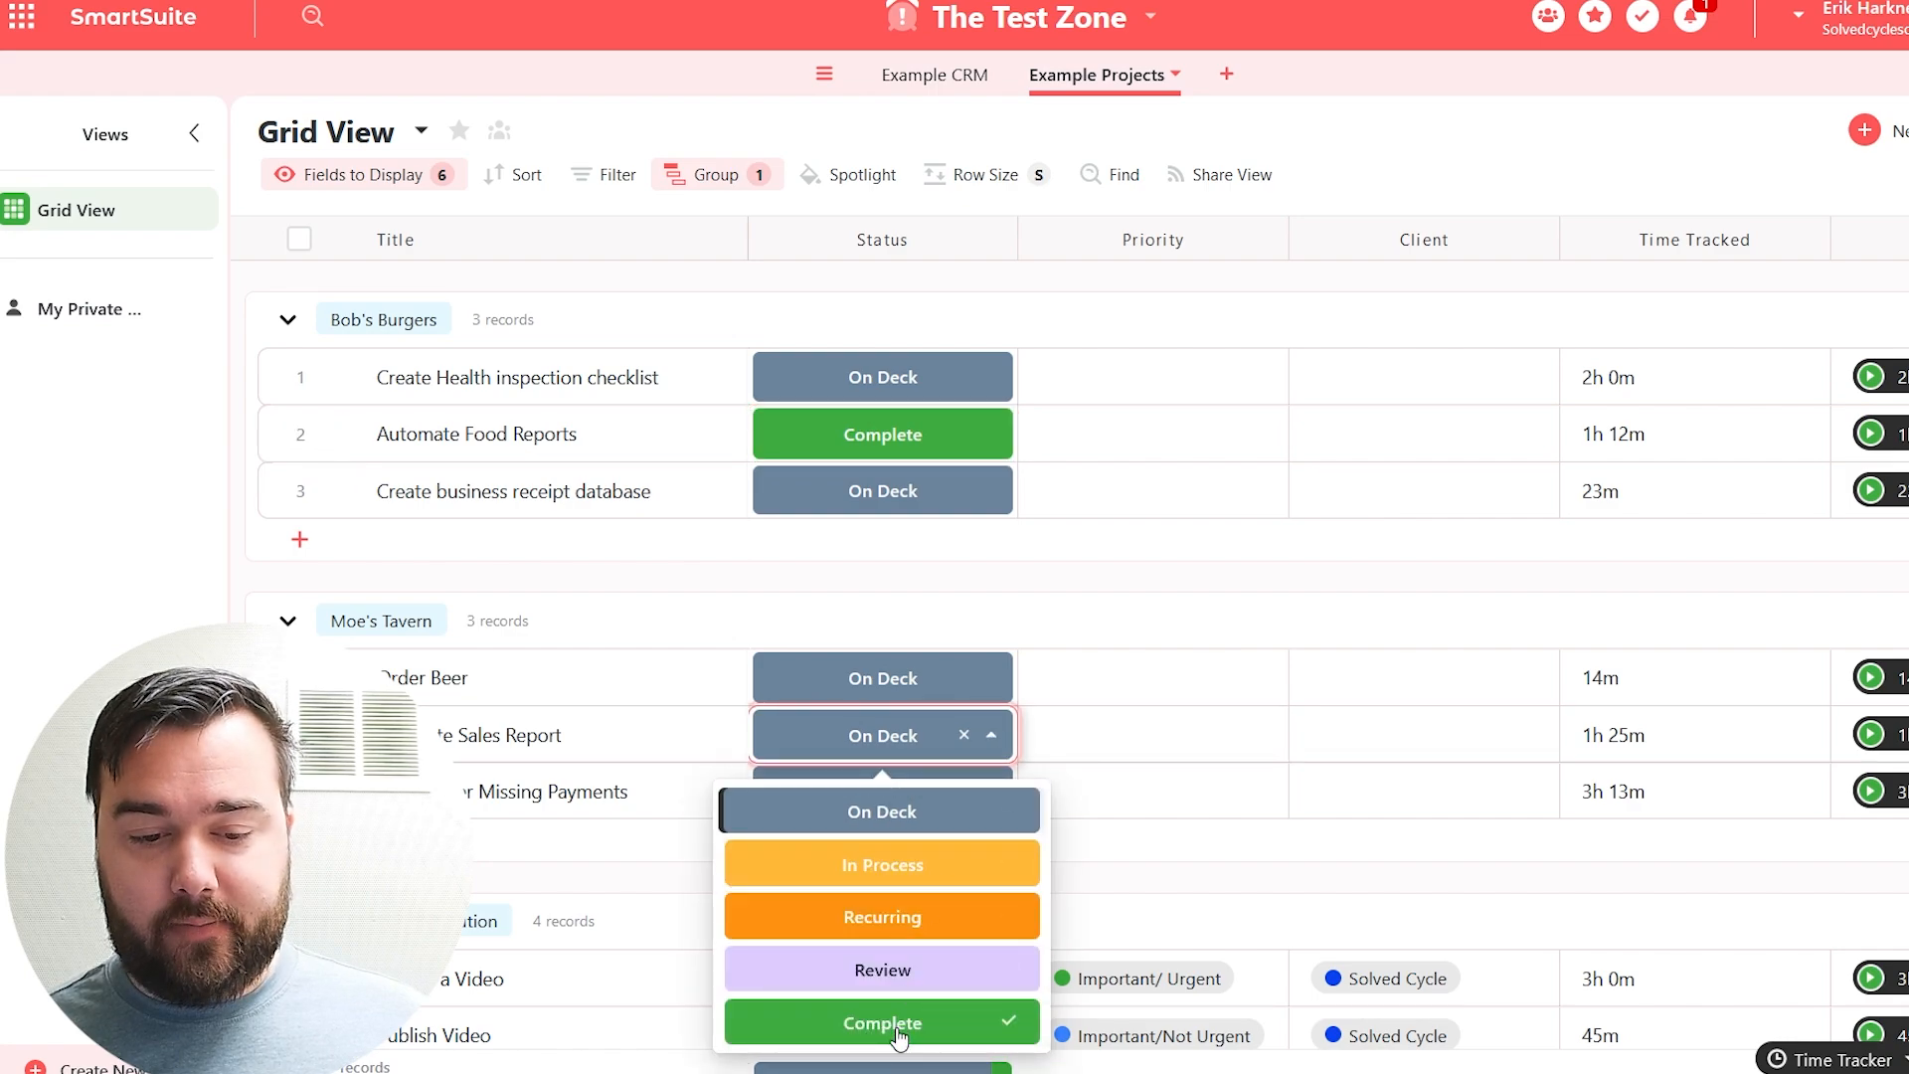
pyautogui.click(898, 1024)
pyautogui.click(989, 793)
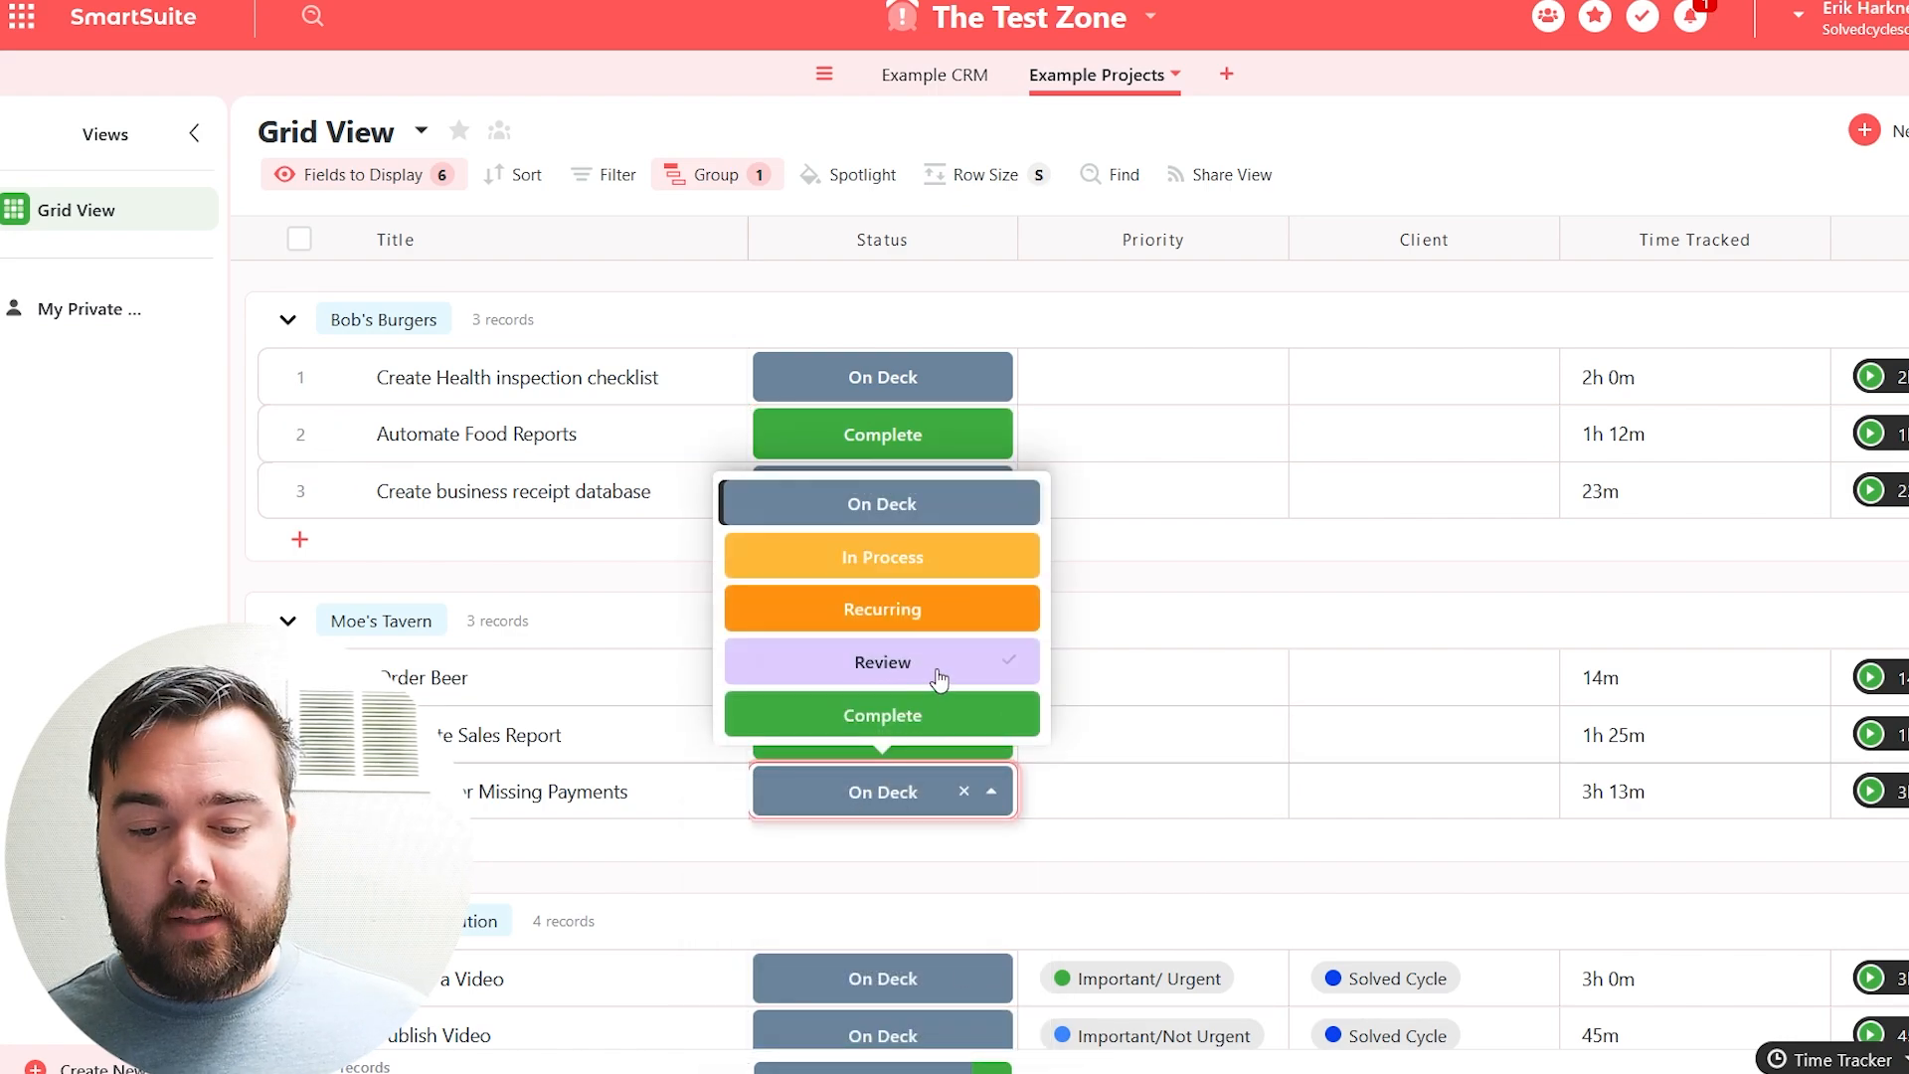
pyautogui.click(930, 718)
# - Set the status of Solved Cycle Solution's Record a Video, Publish Video and Meet with Client tasks to Complete
pyautogui.scroll(-2, 887, 760)
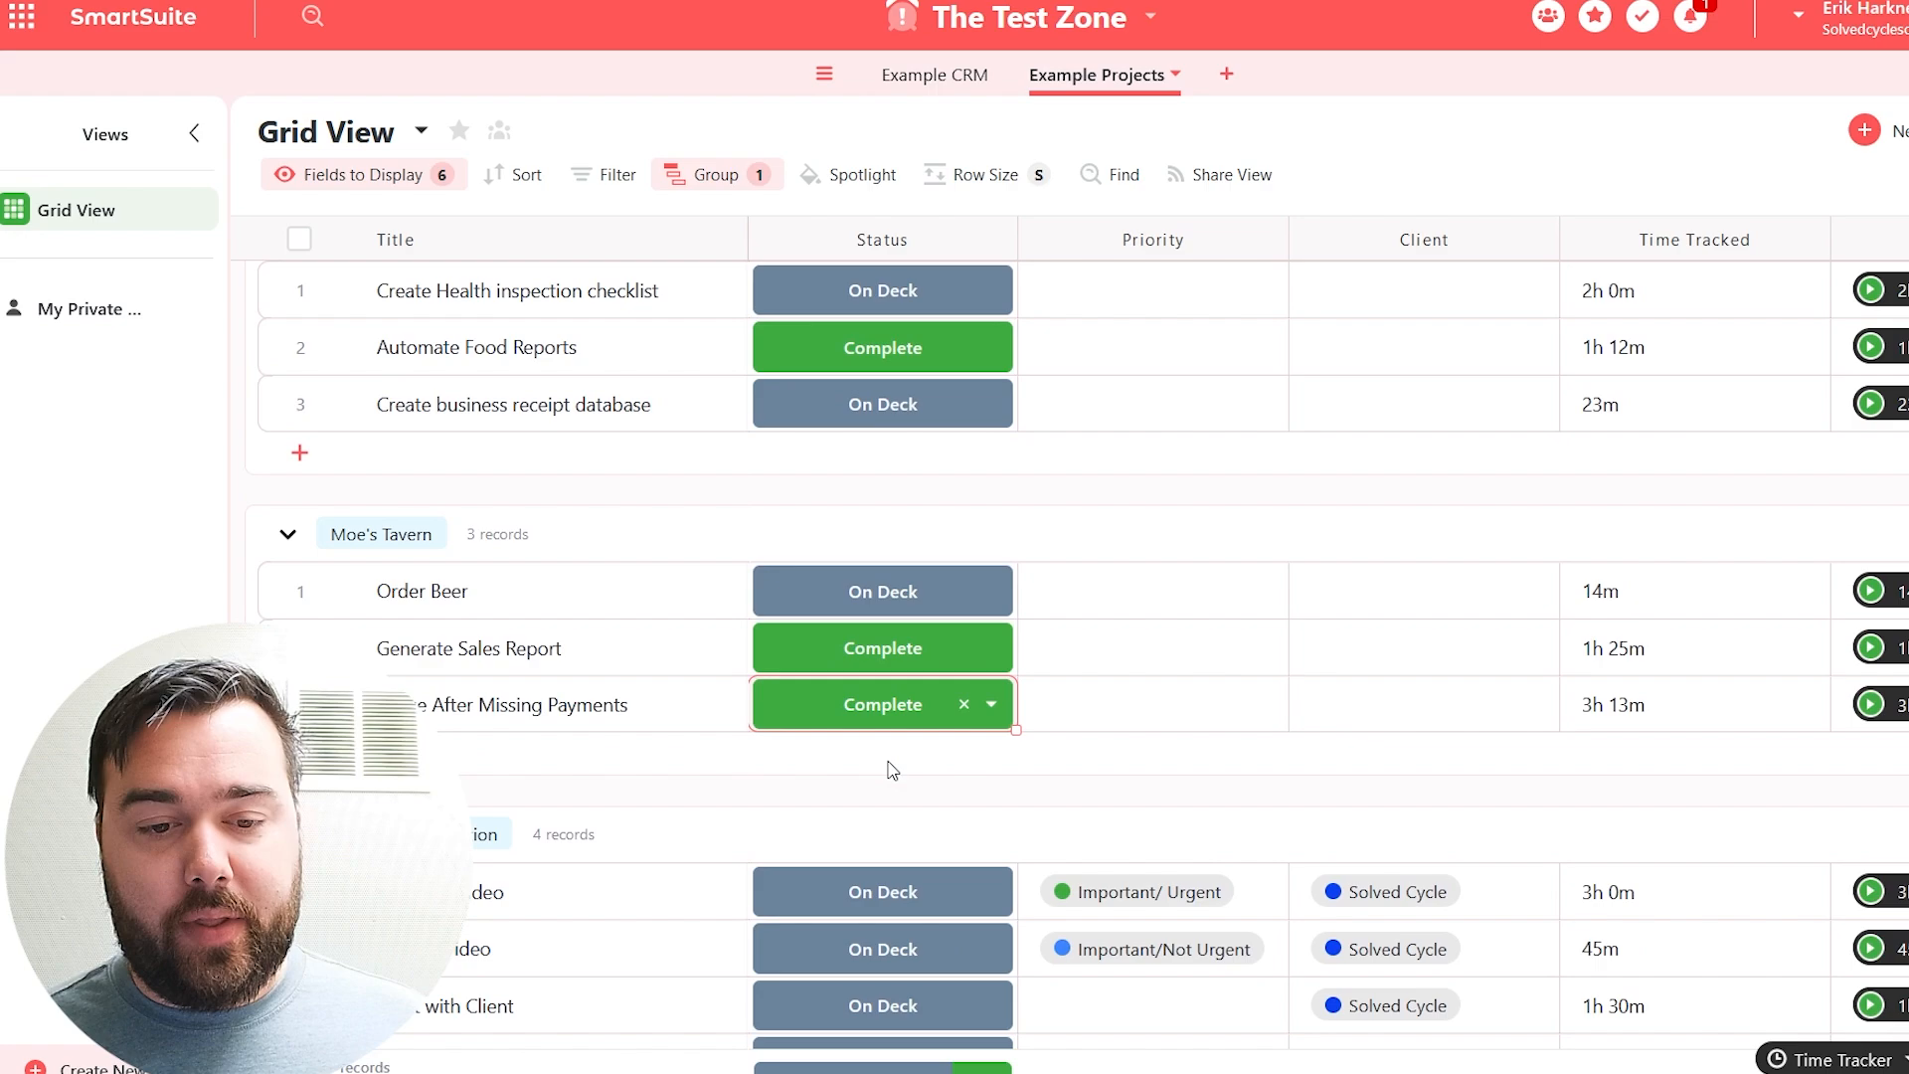
pyautogui.click(992, 755)
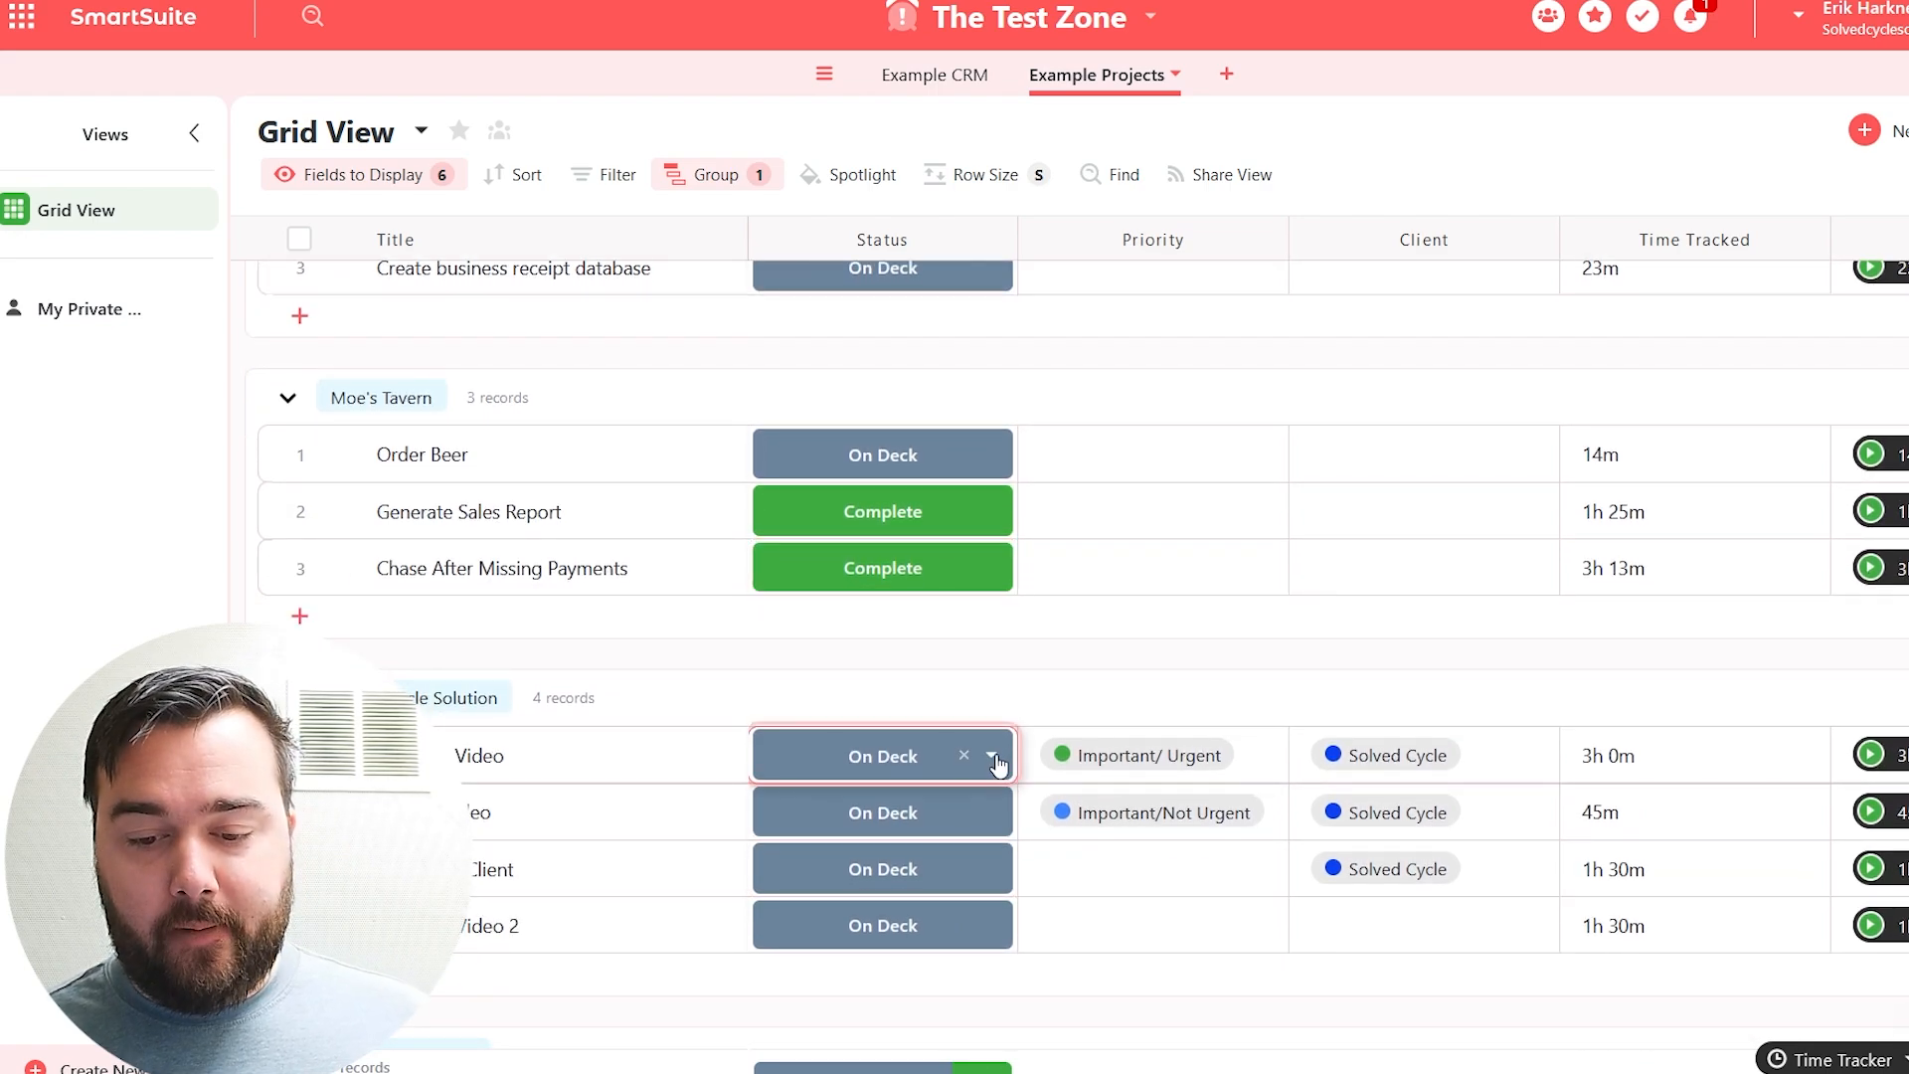
pyautogui.click(867, 1057)
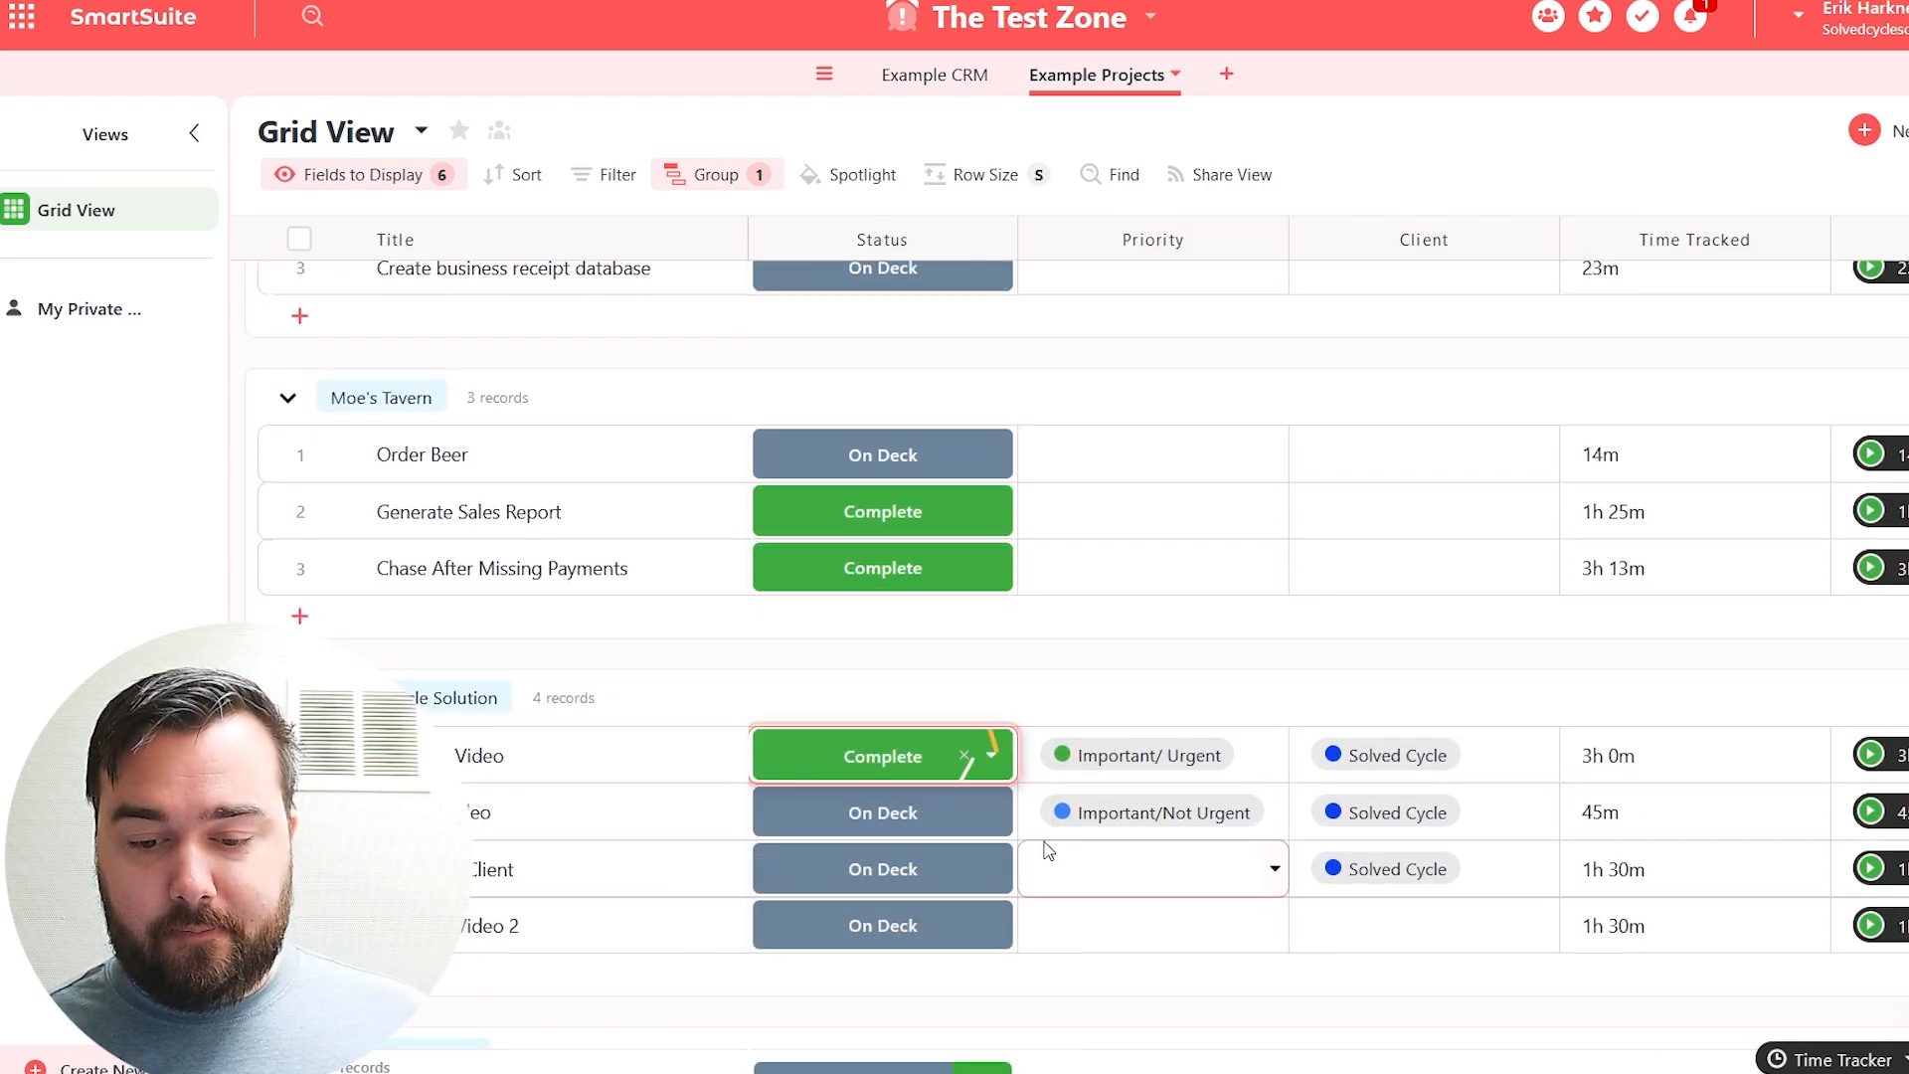
pyautogui.click(994, 831)
pyautogui.click(991, 733)
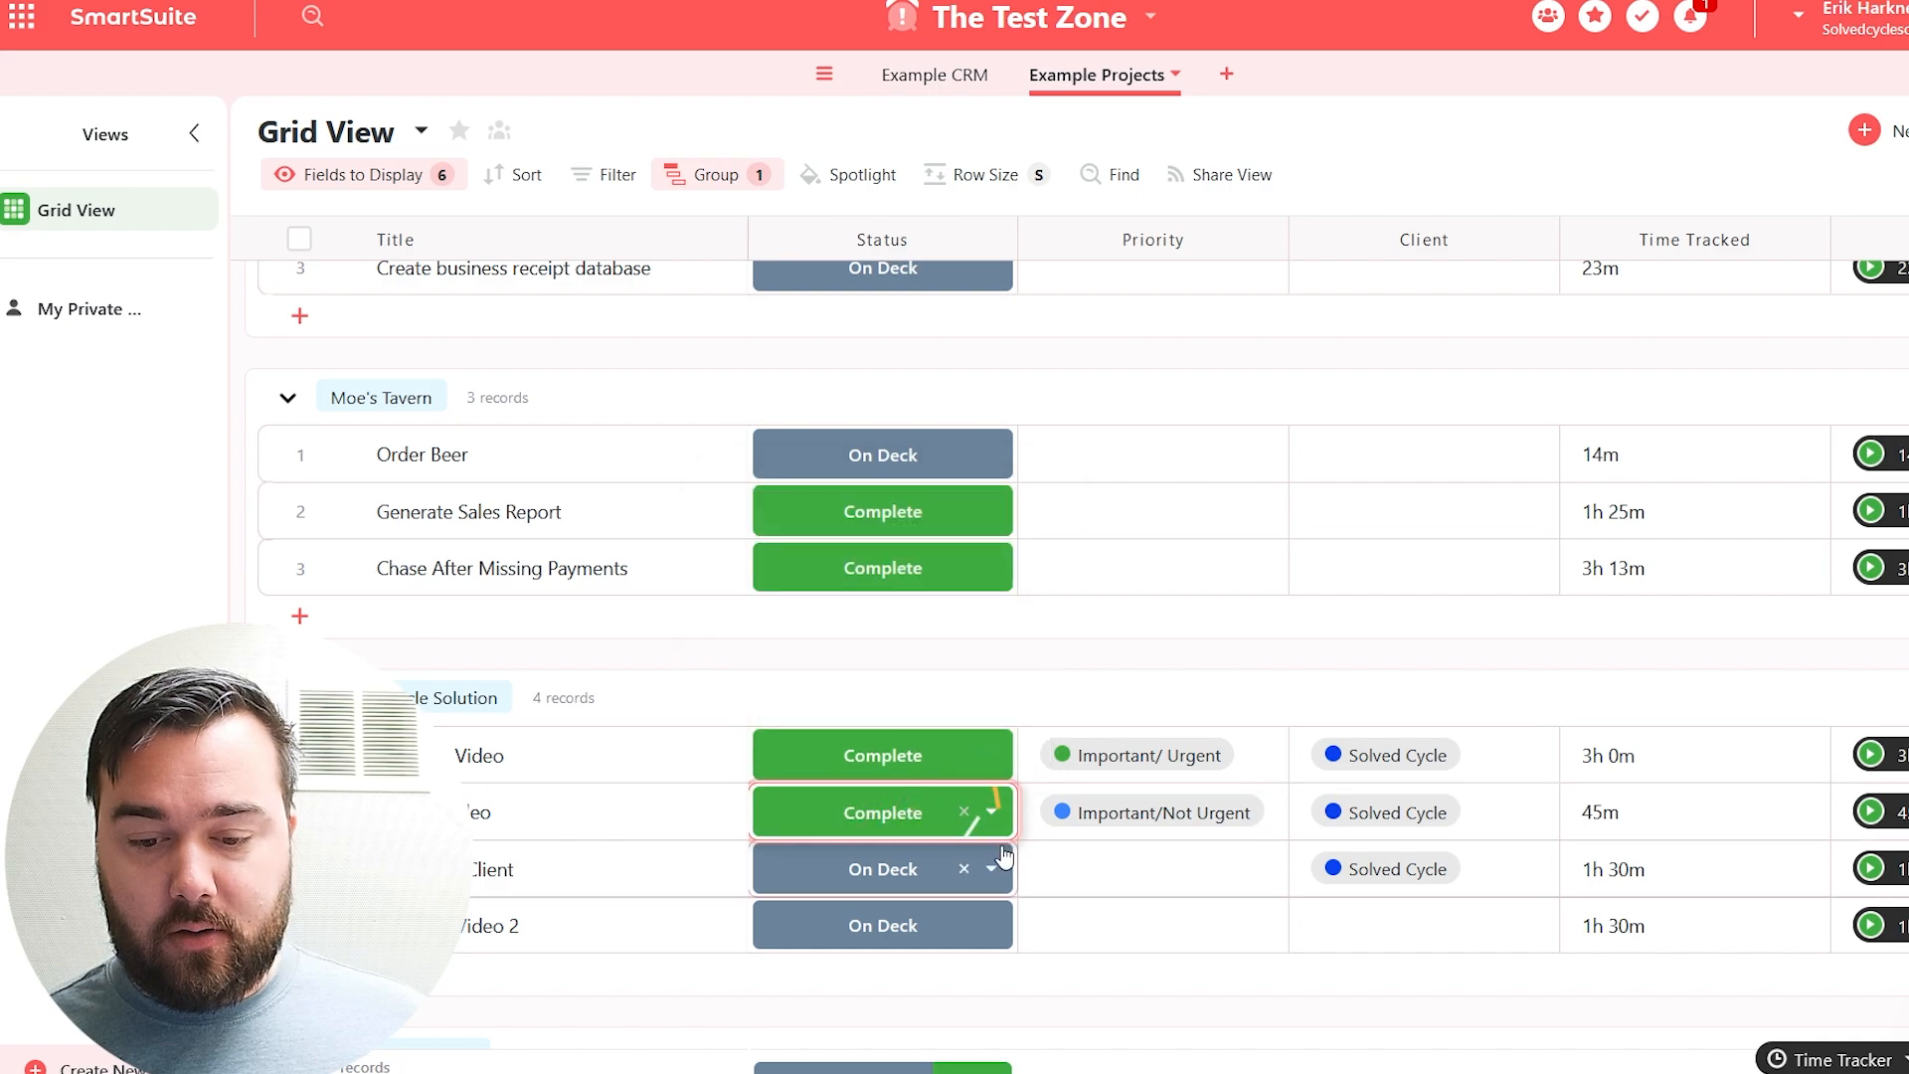
pyautogui.click(993, 869)
pyautogui.click(994, 869)
pyautogui.click(976, 795)
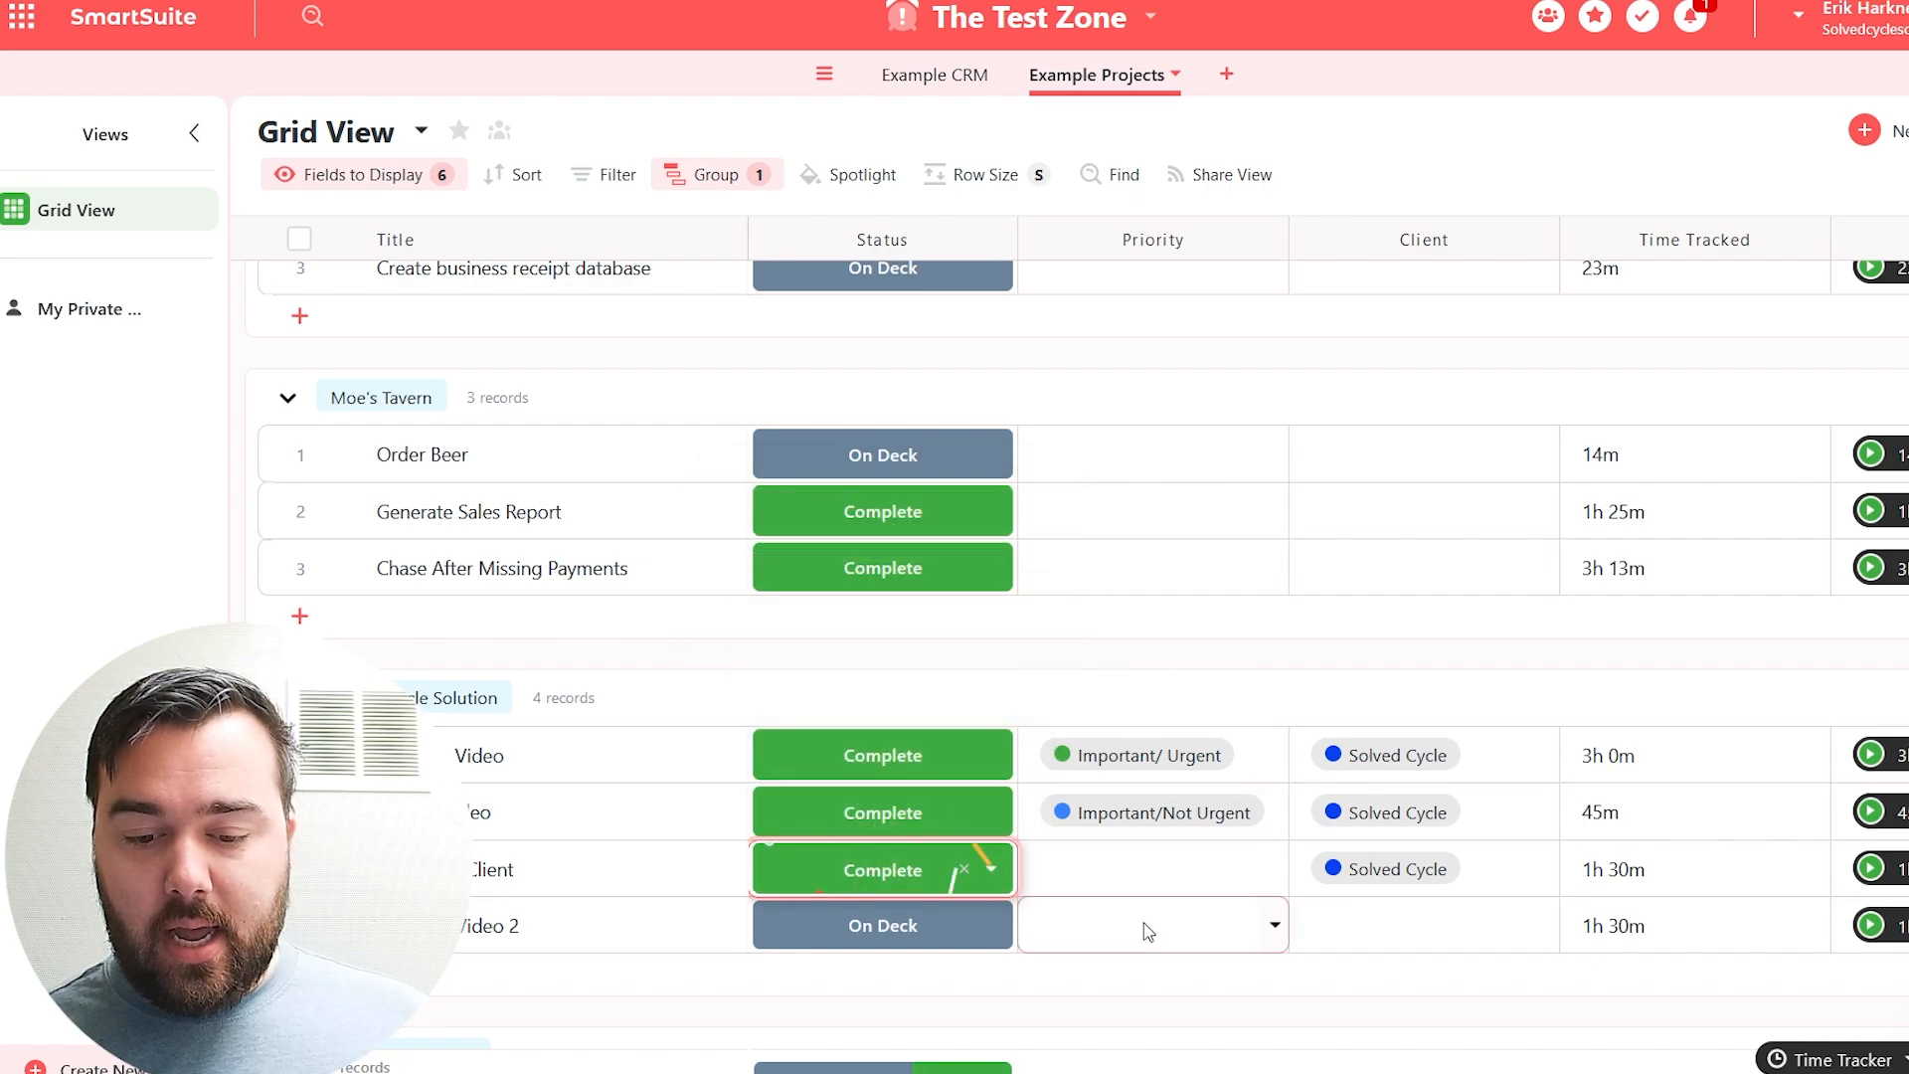
# - Set the status of Strickland Propane's Create Inventory Report Automation task to Complete
pyautogui.scroll(-3, 1149, 931)
pyautogui.click(992, 756)
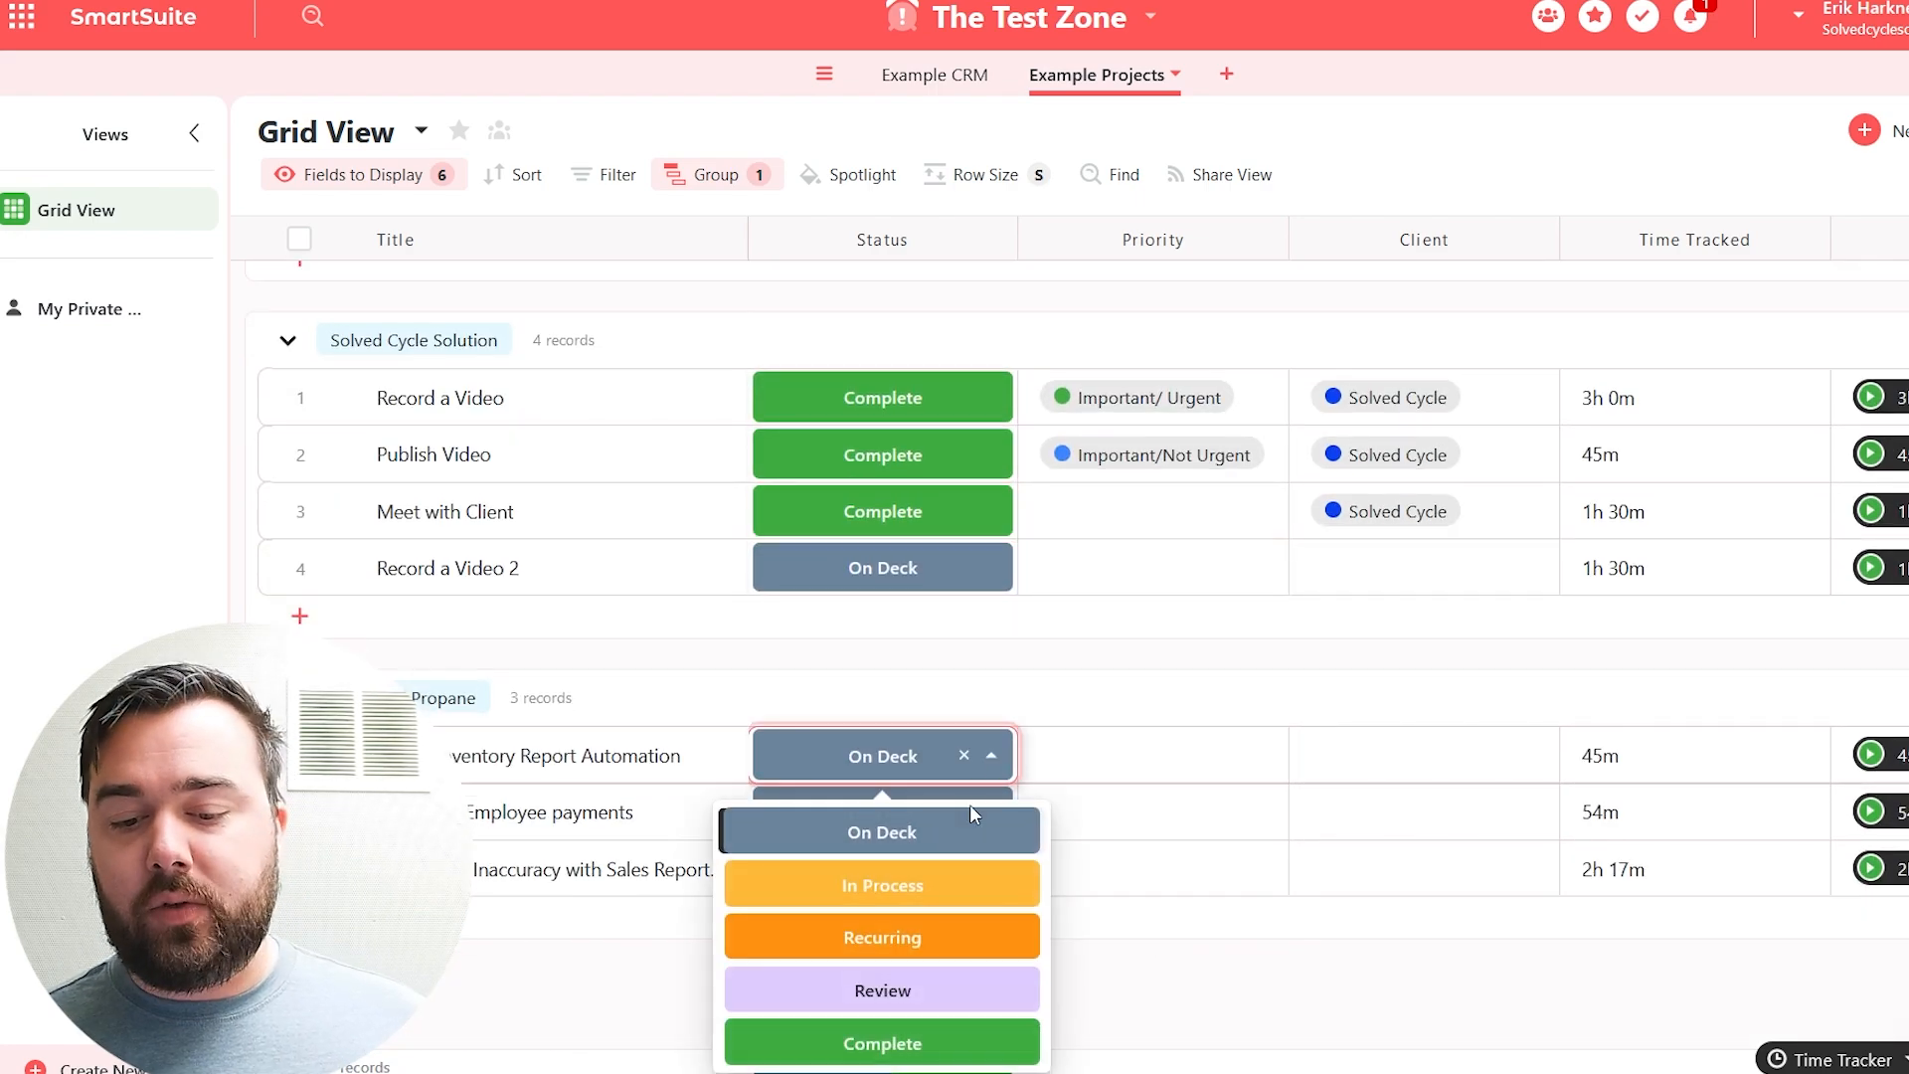
pyautogui.click(910, 1039)
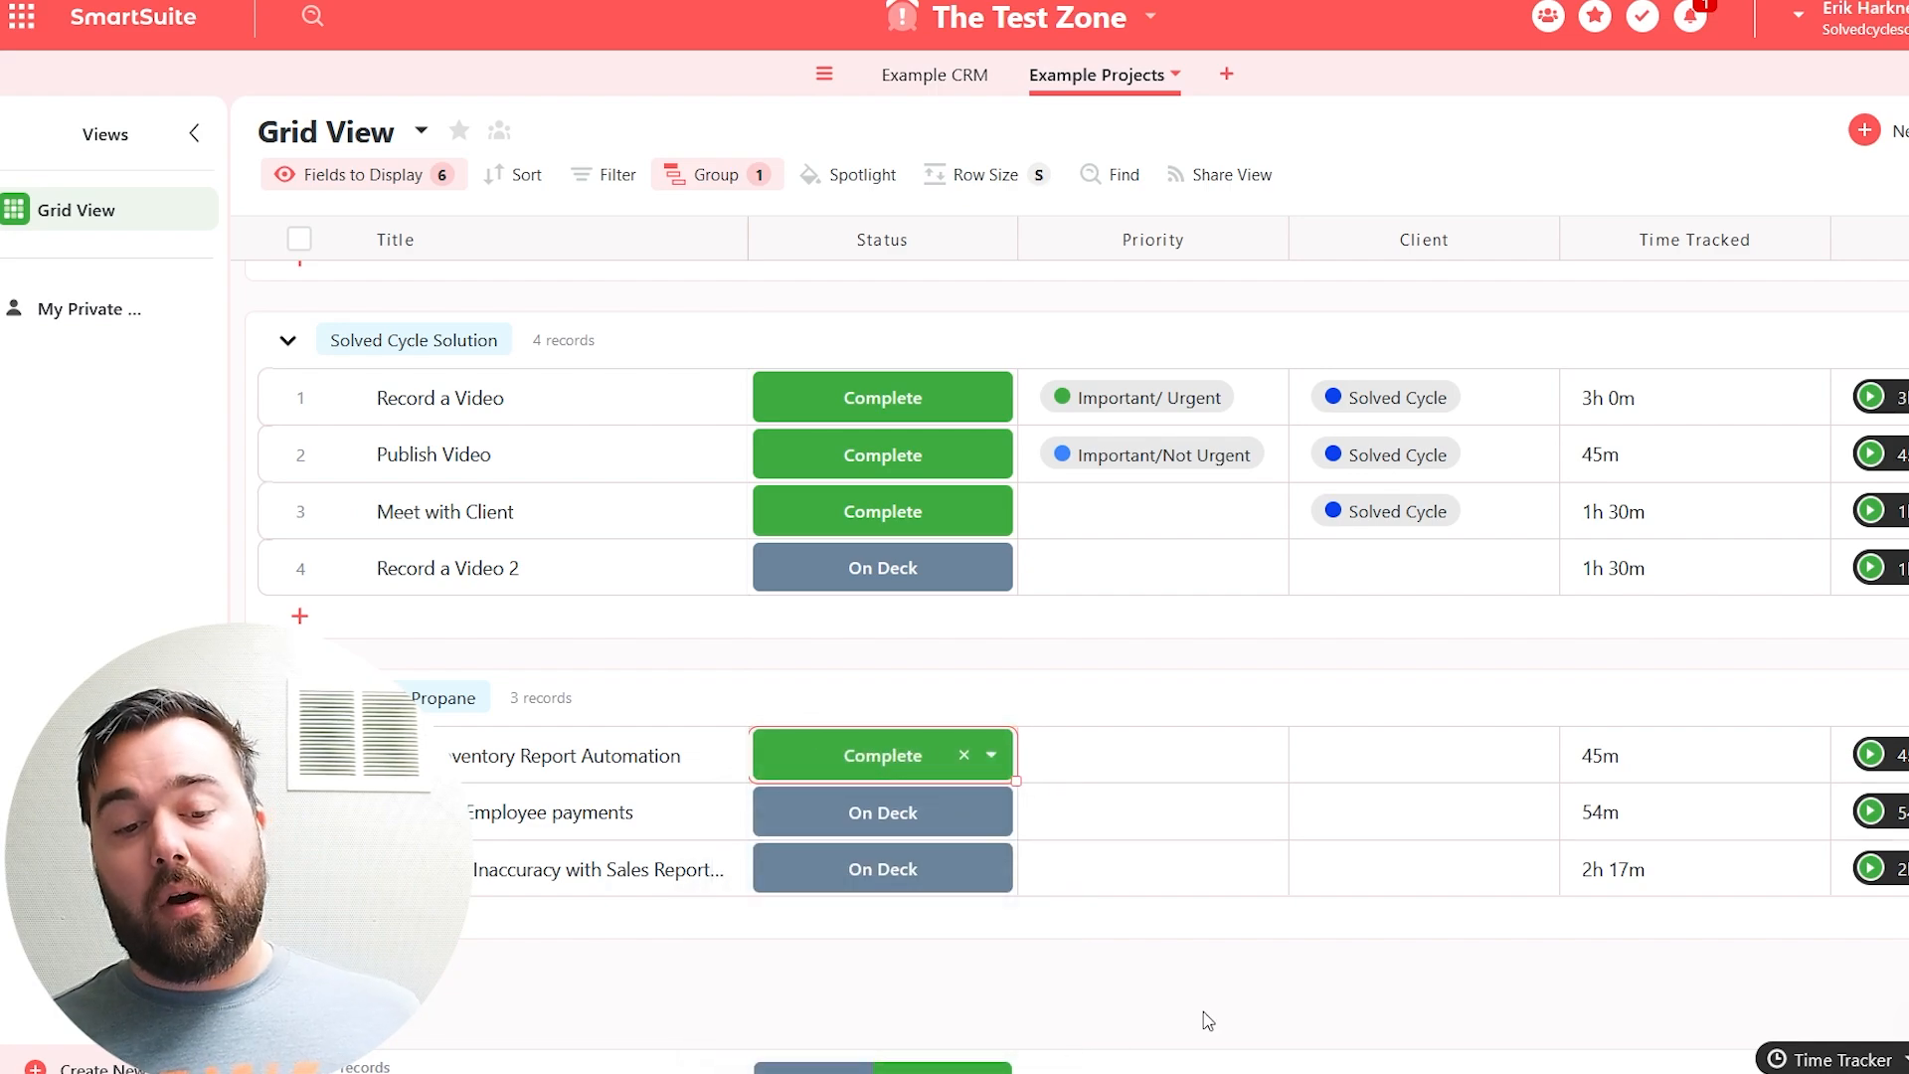
pyautogui.scroll(5, 1208, 1021)
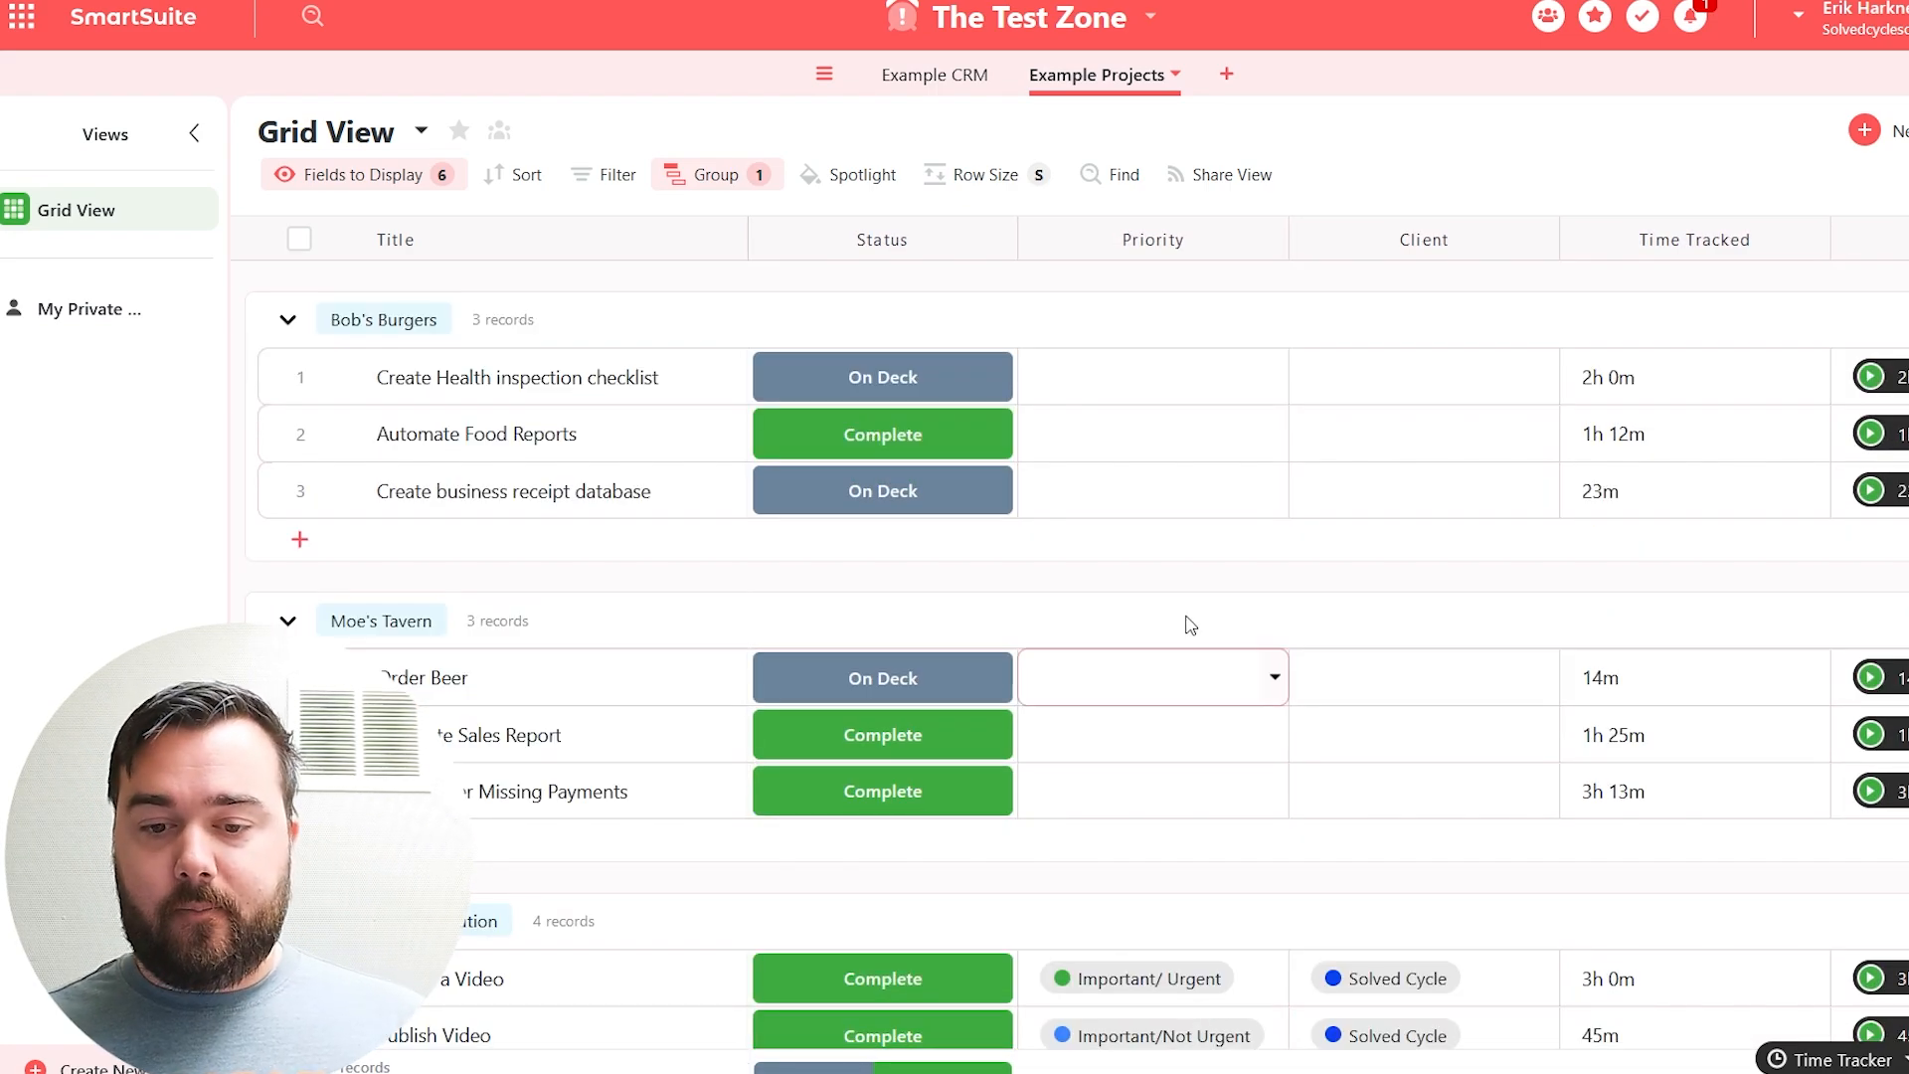
# - Open the field settings of Duration - Total Time in Example CRM and turn on Include Filters
pyautogui.click(935, 77)
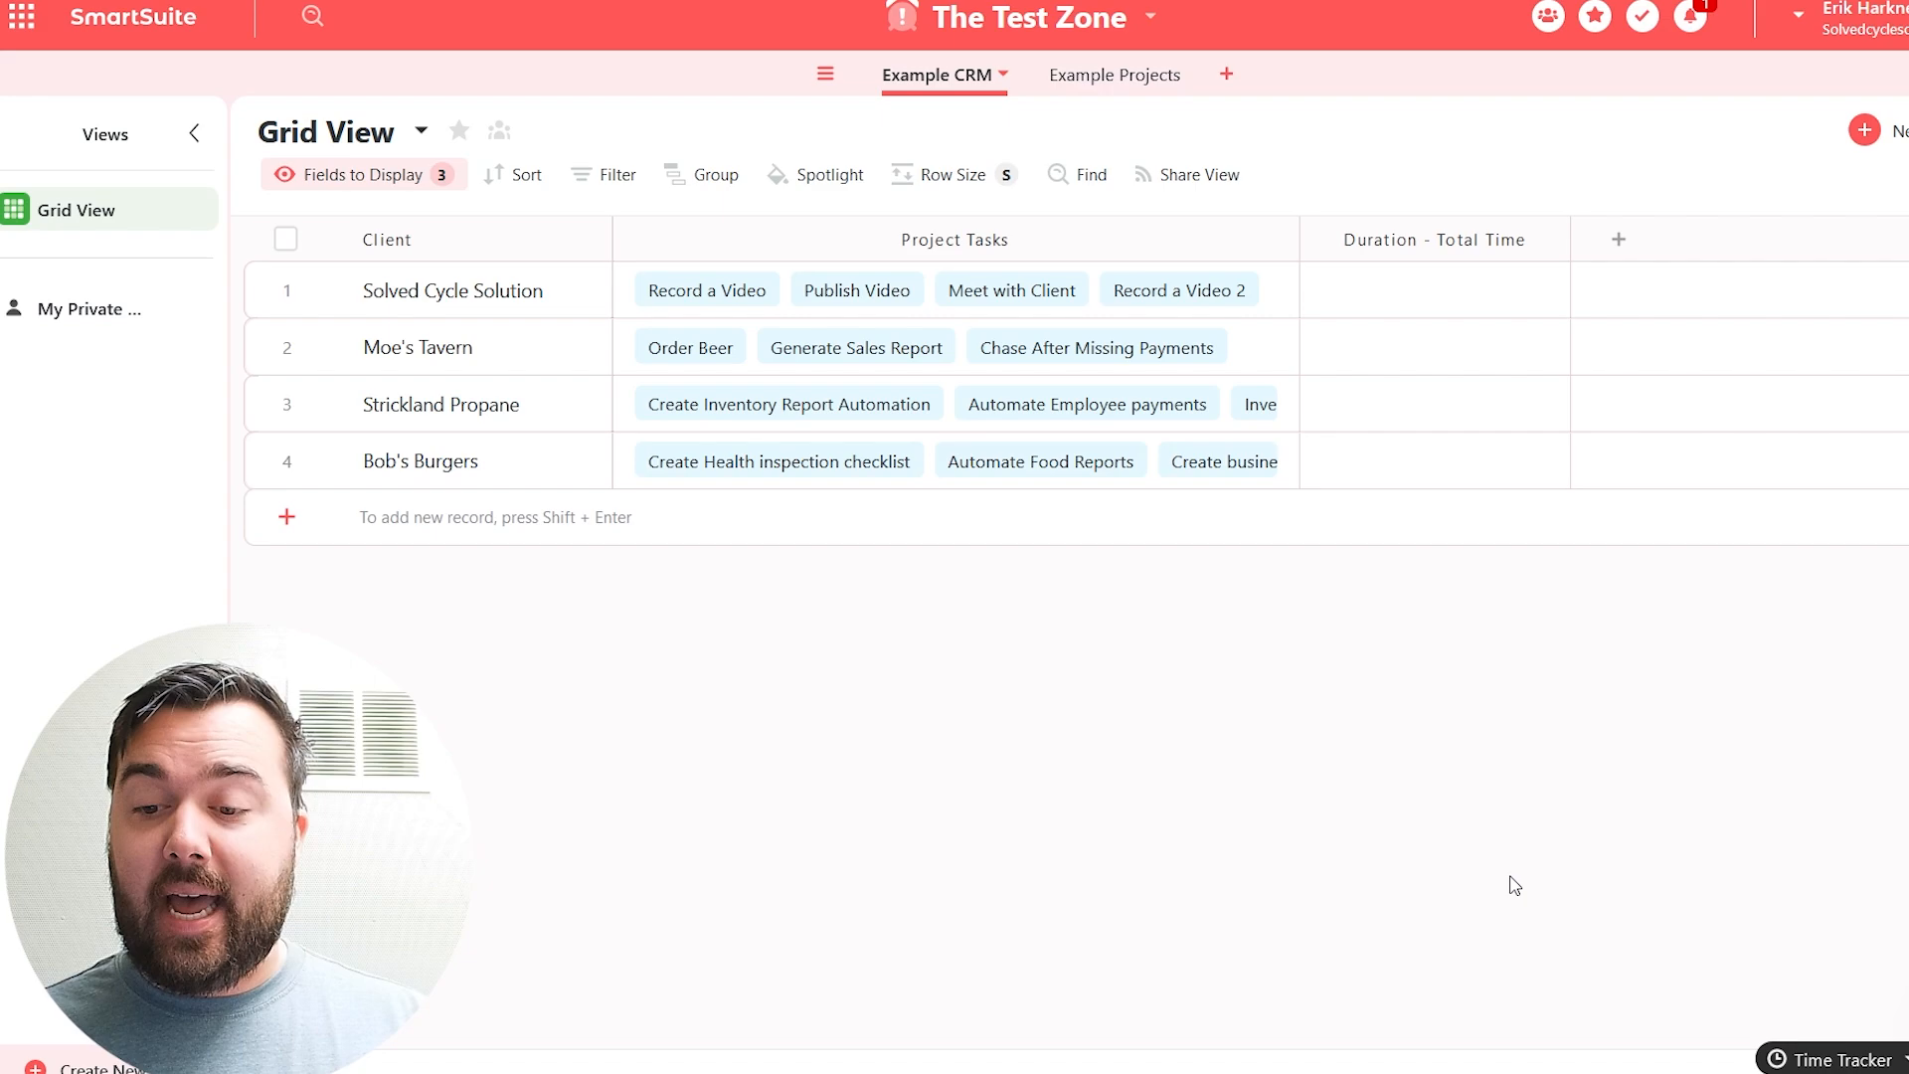
pyautogui.click(1553, 243)
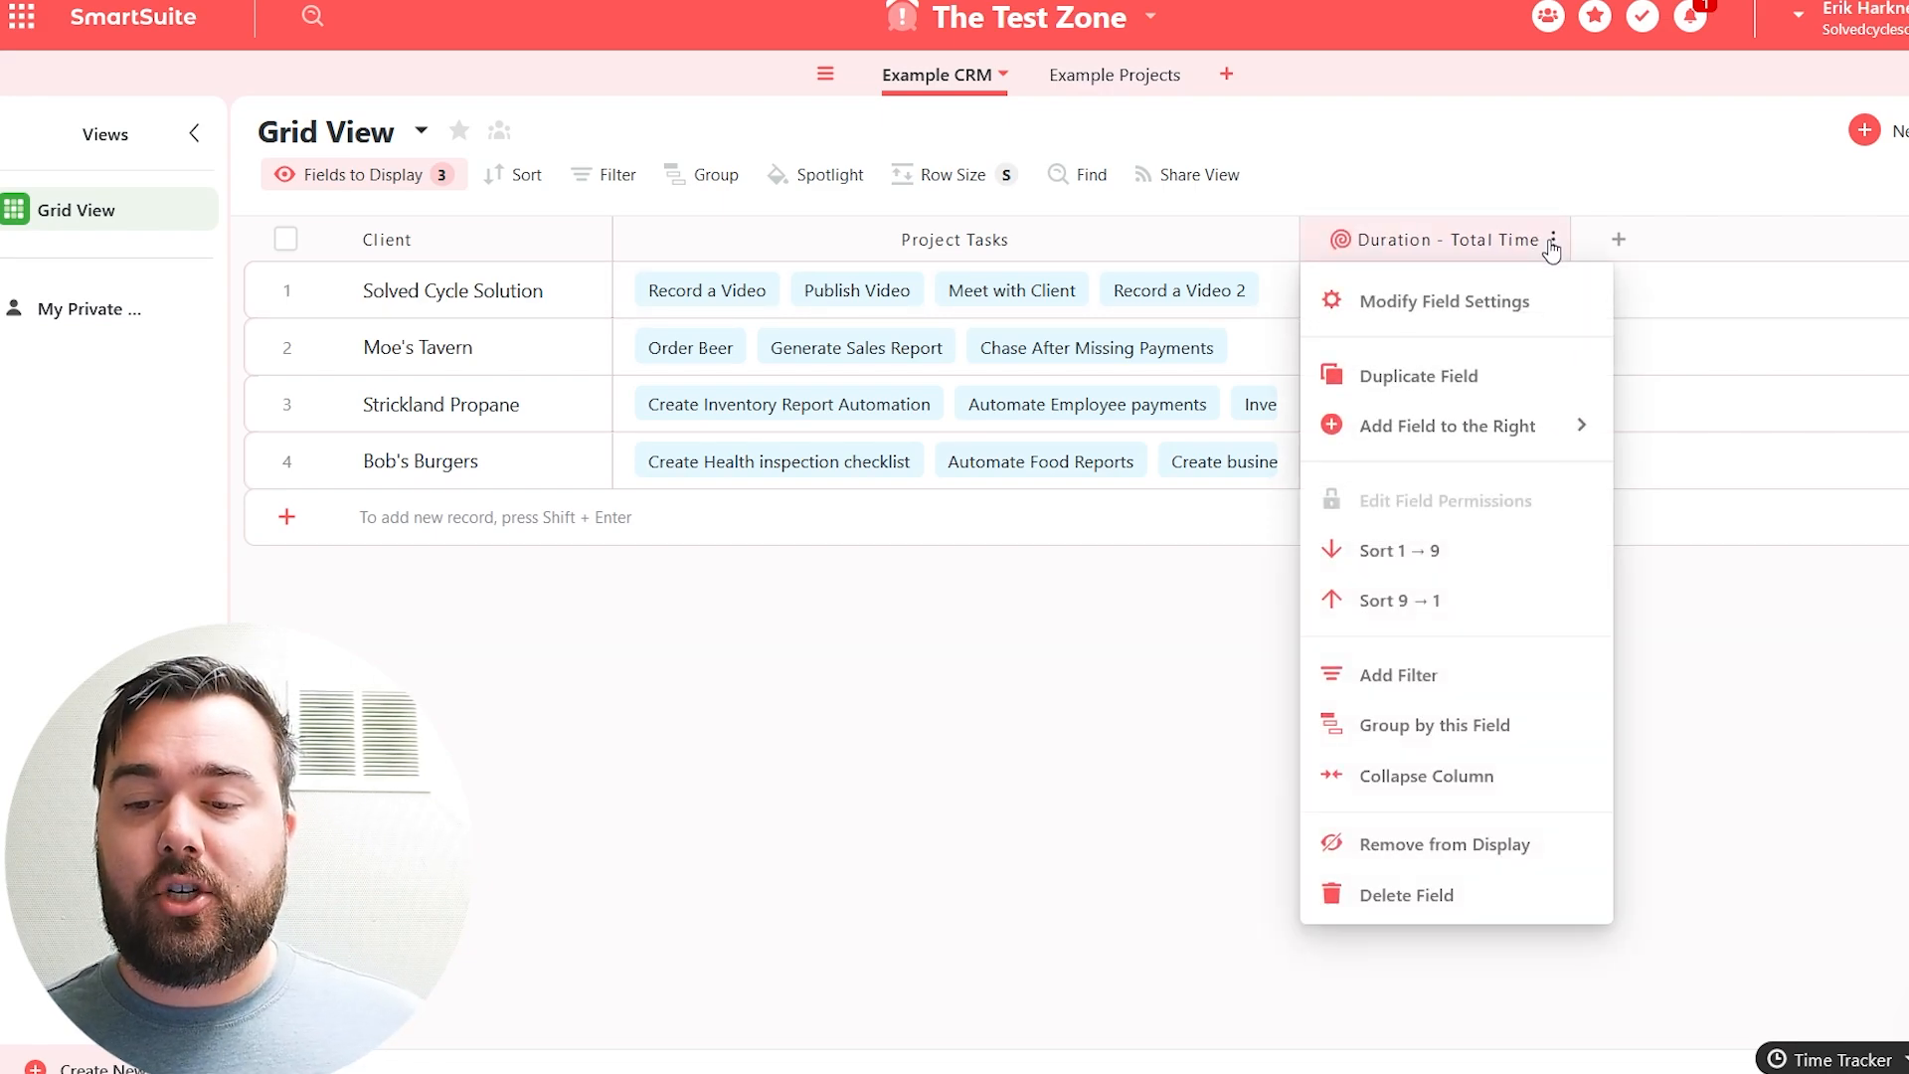
pyautogui.click(1469, 320)
pyautogui.scroll(-1, 1454, 699)
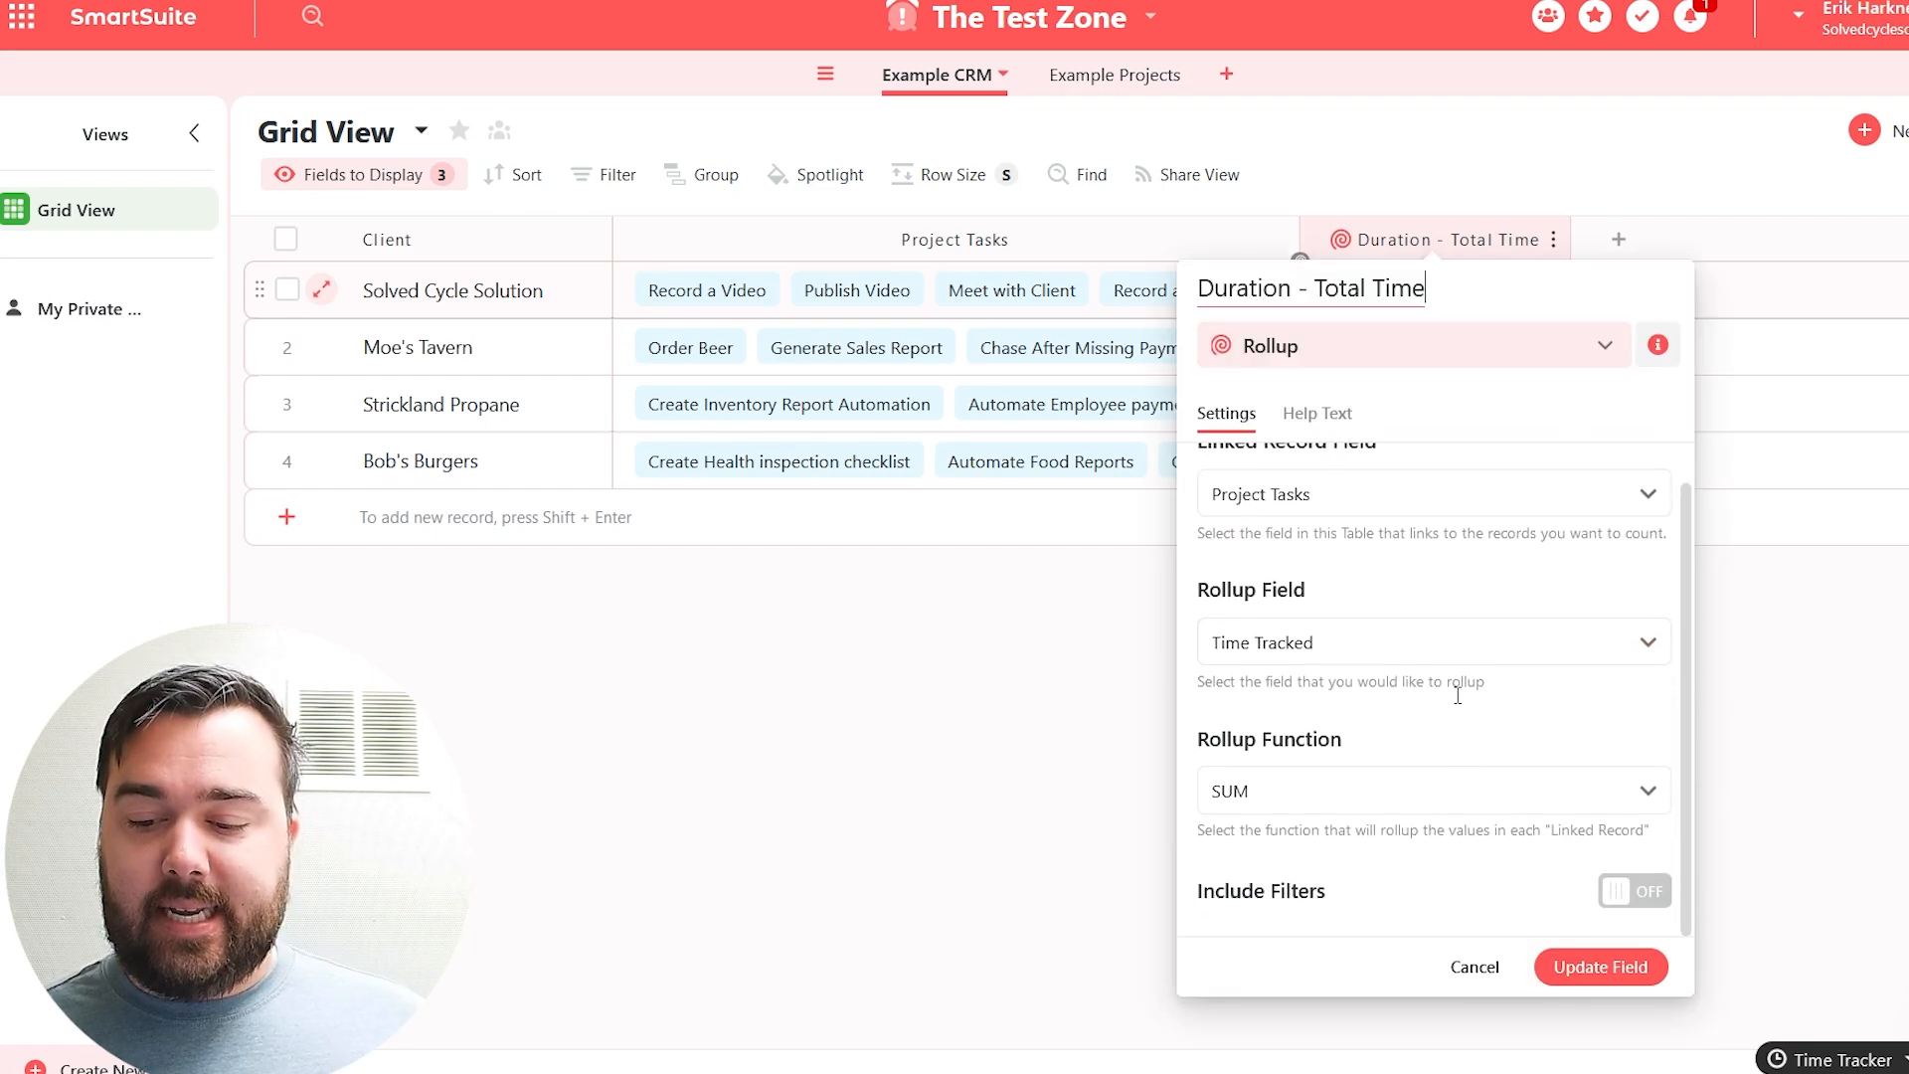
pyautogui.click(1635, 891)
pyautogui.scroll(-1, 1402, 779)
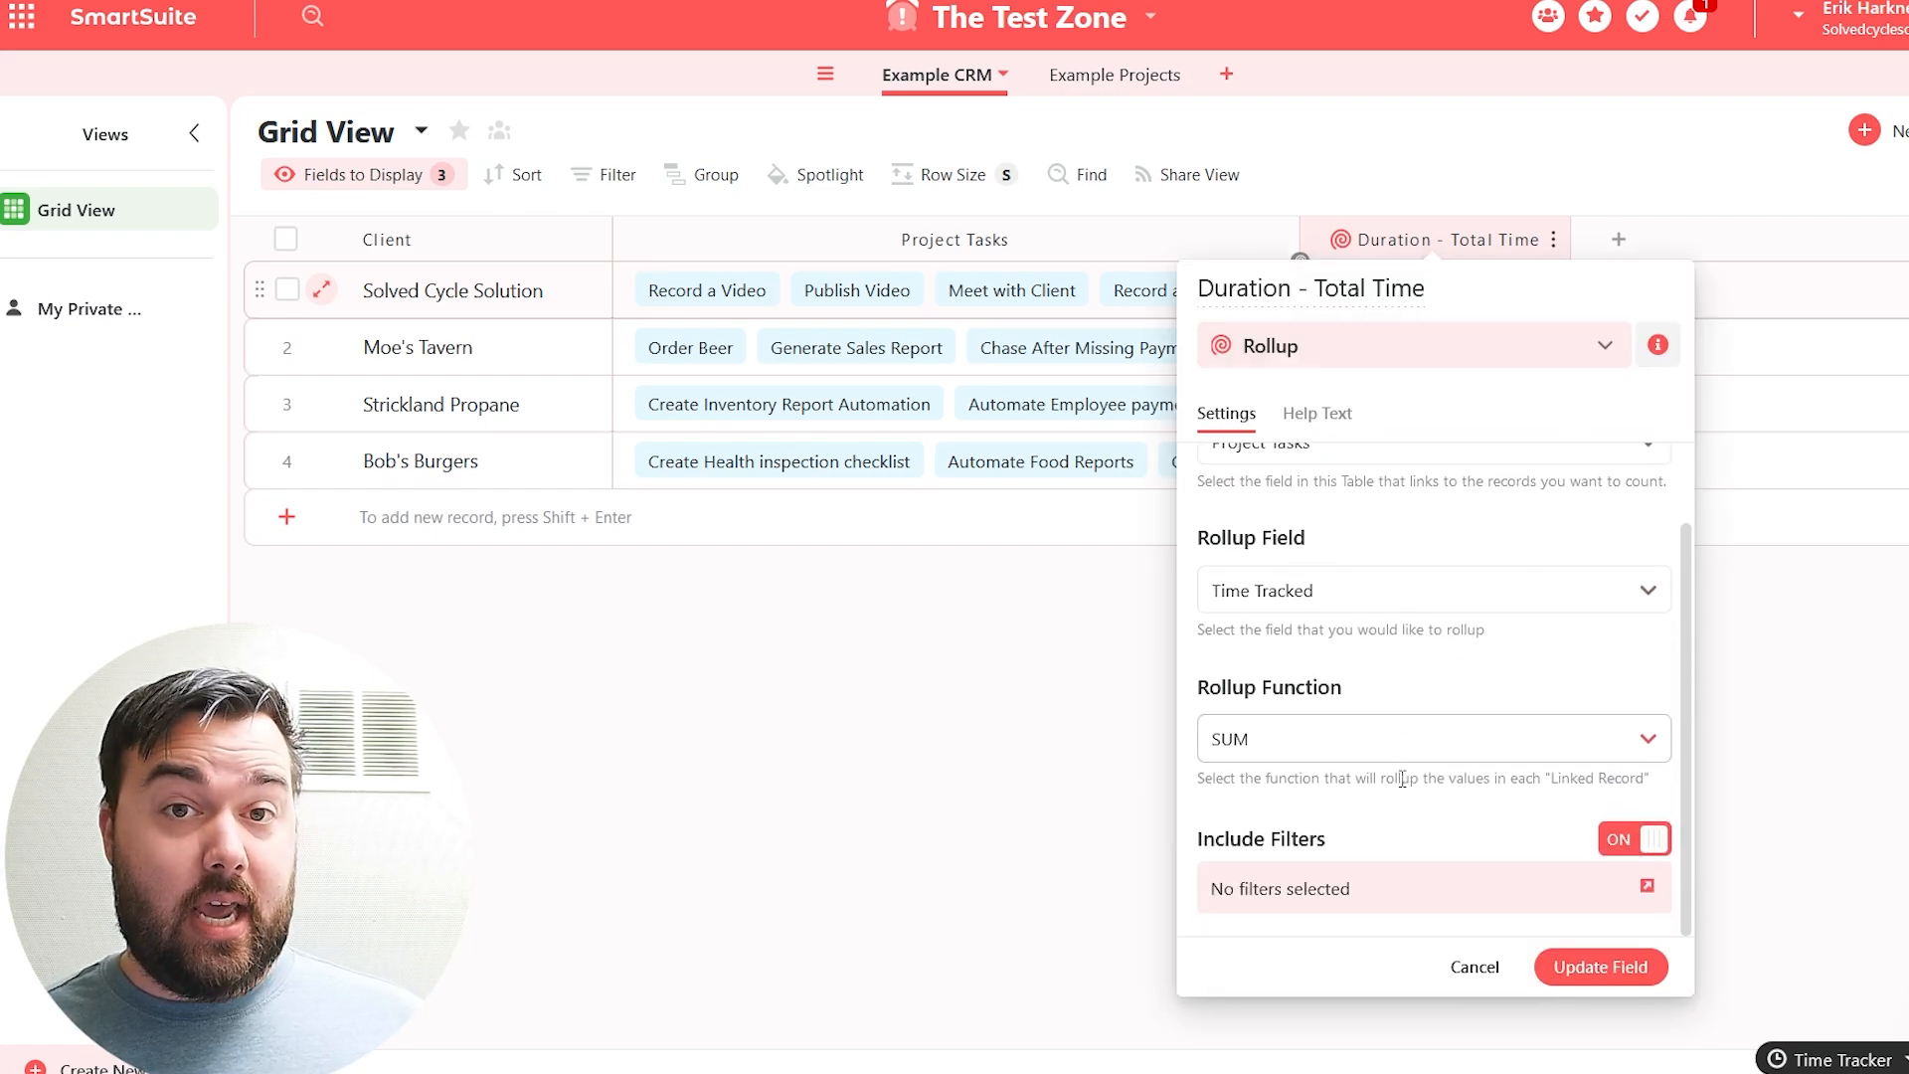
# - Filter the rollup to records where Status is Complete and update the field
pyautogui.click(1412, 894)
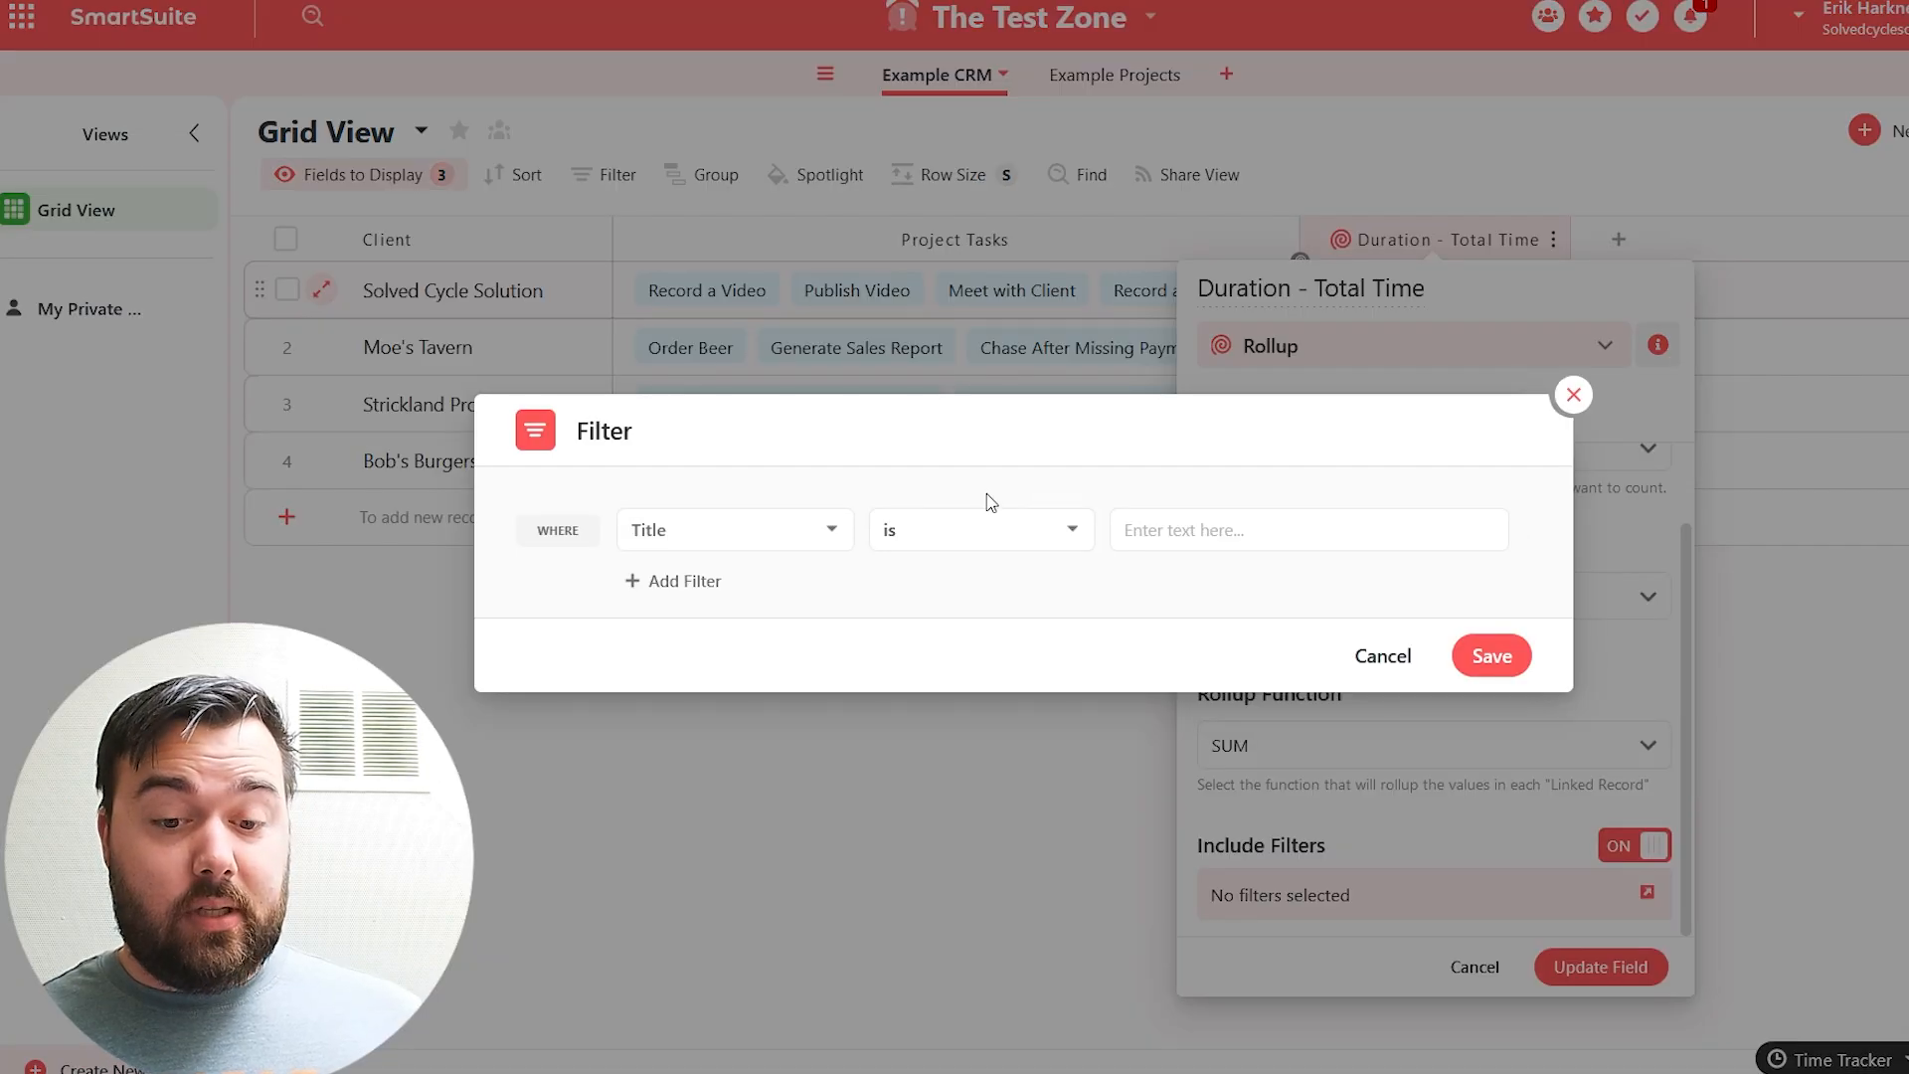
pyautogui.click(831, 534)
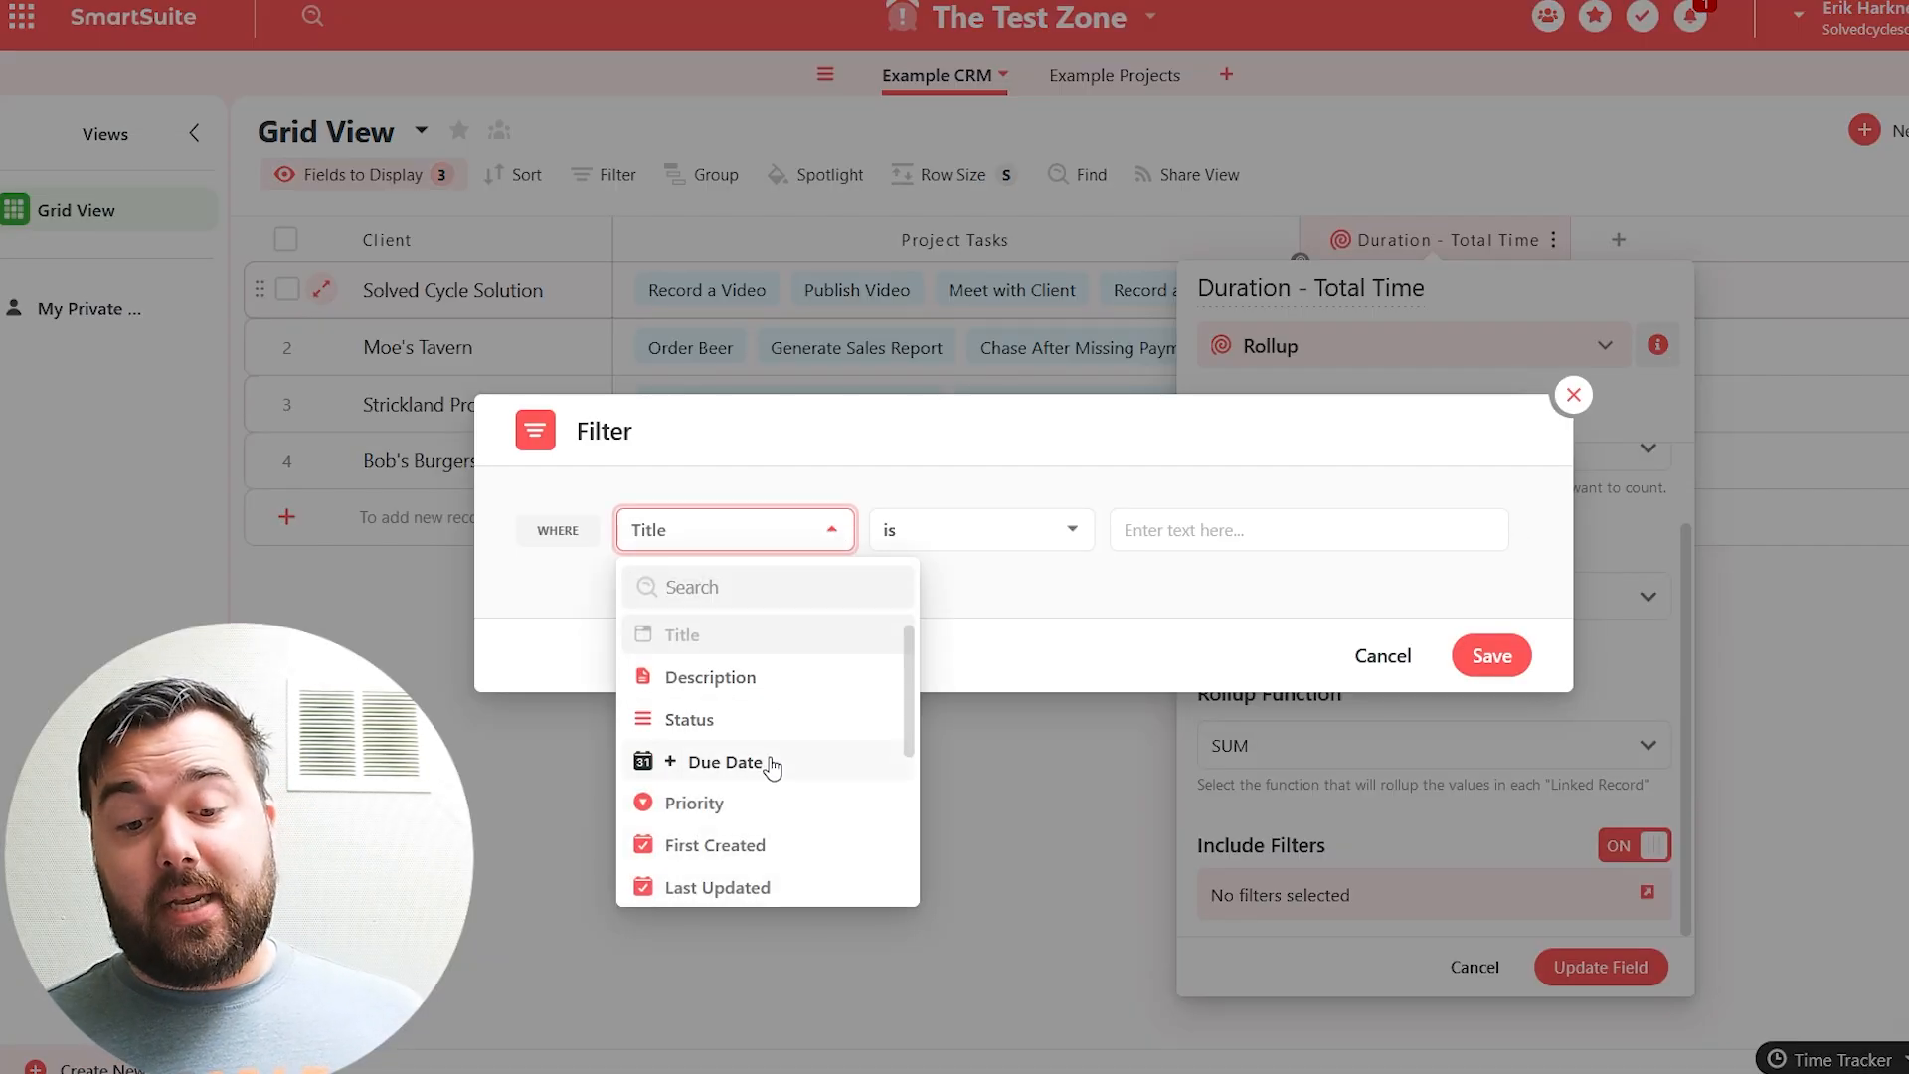
pyautogui.click(714, 723)
pyautogui.click(1191, 540)
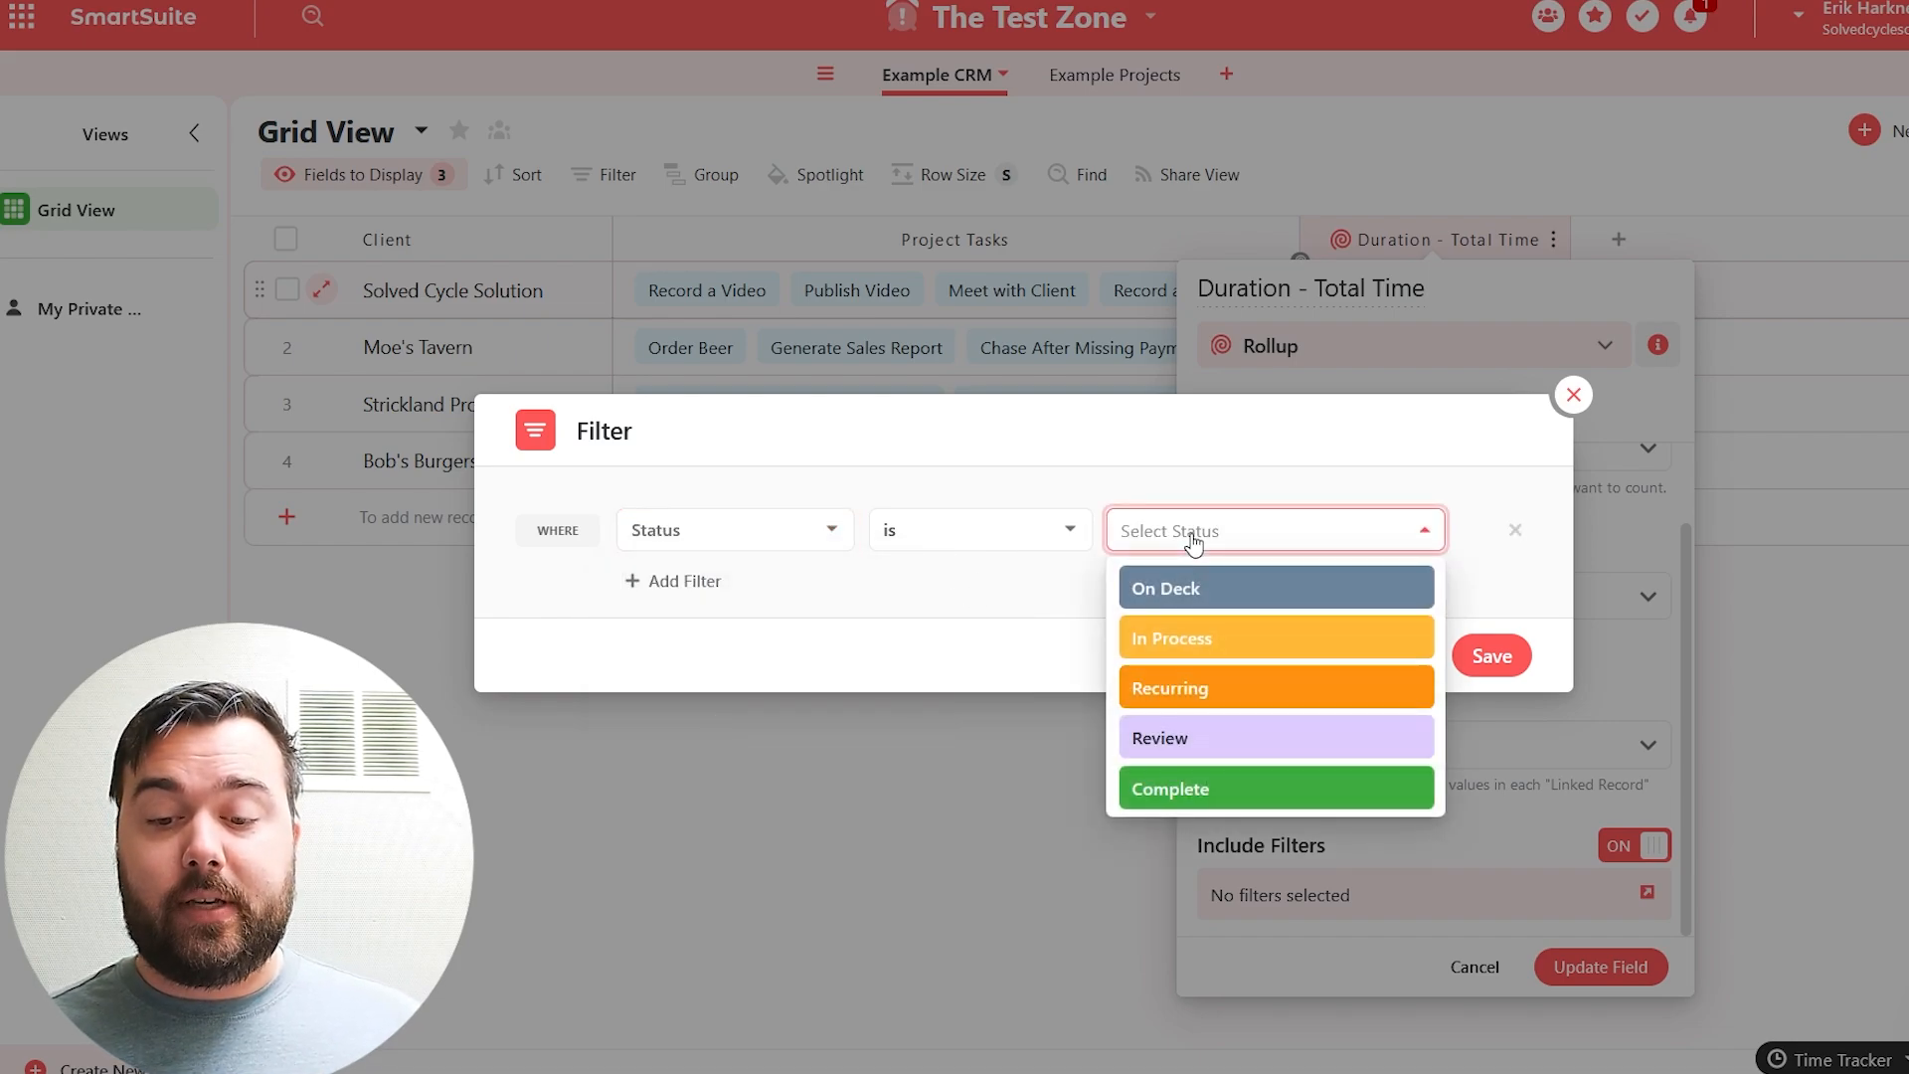
pyautogui.click(1193, 793)
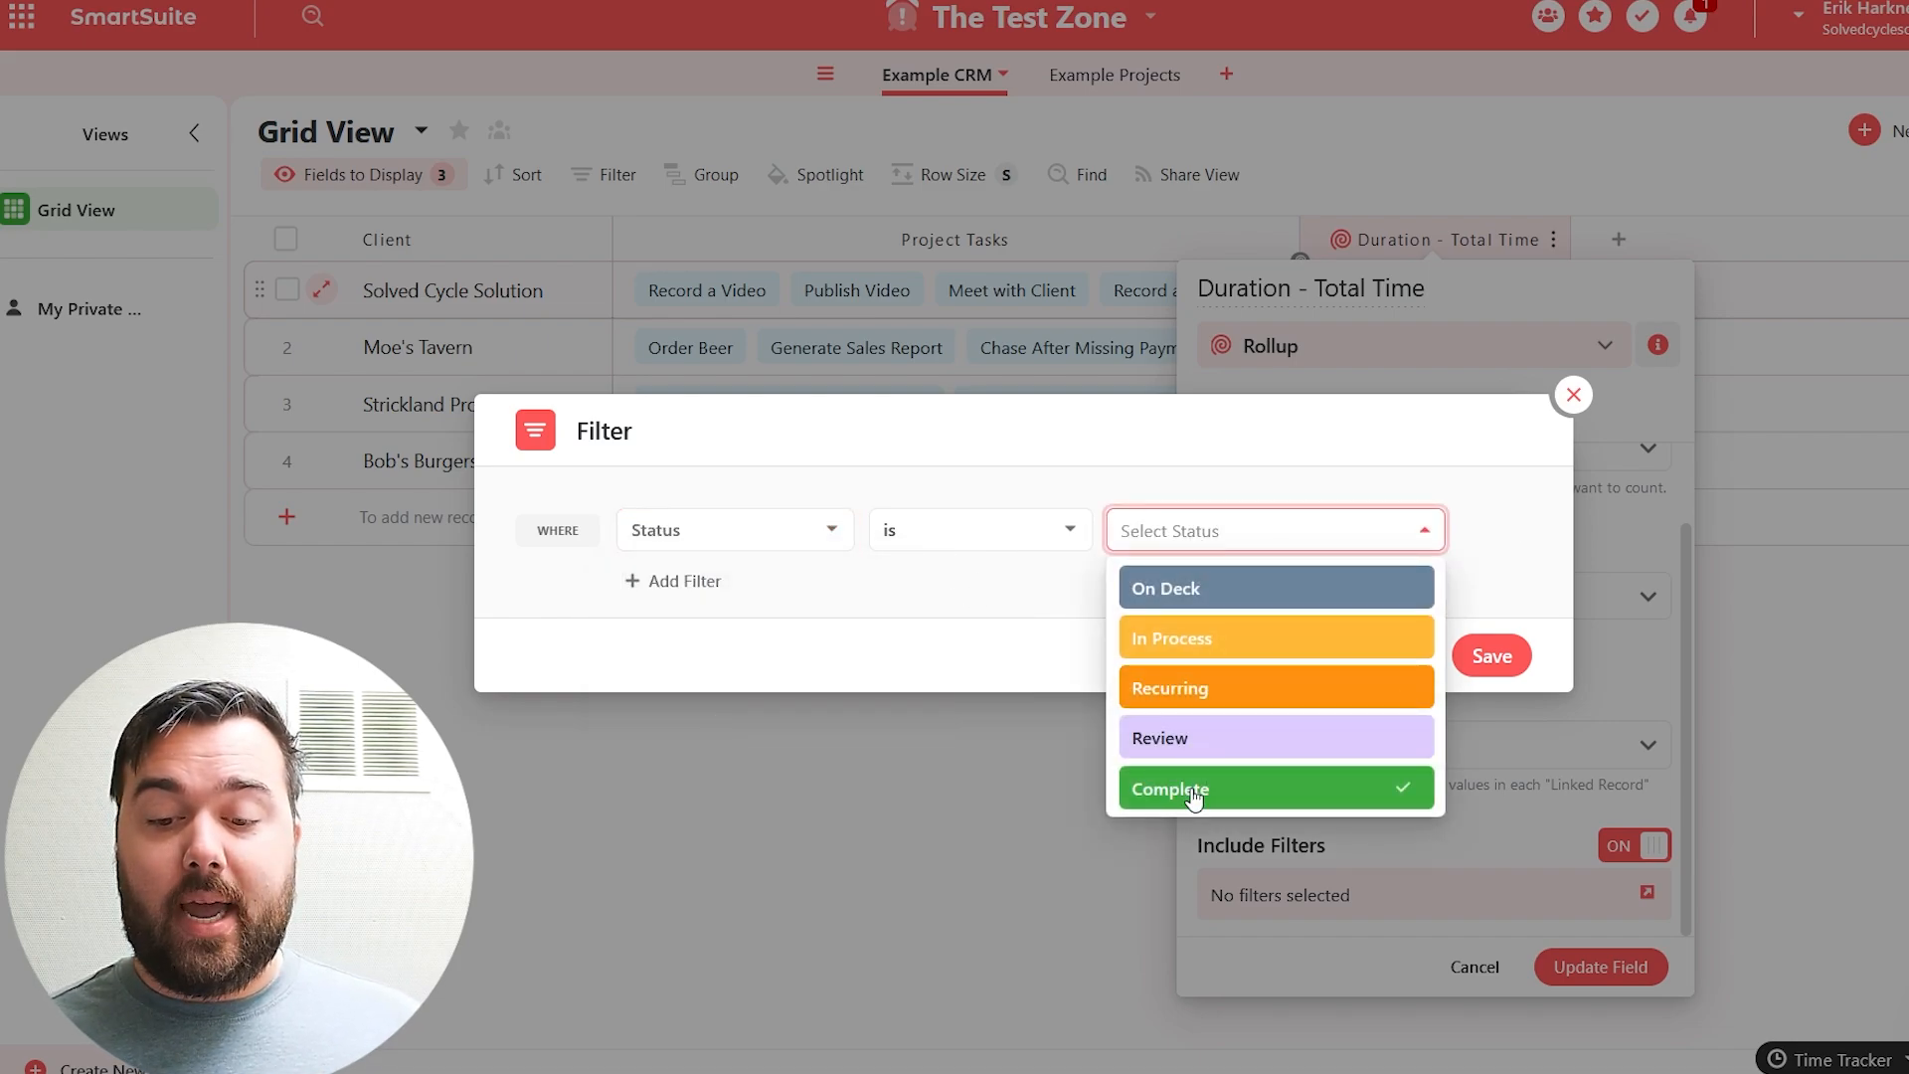
pyautogui.click(1513, 663)
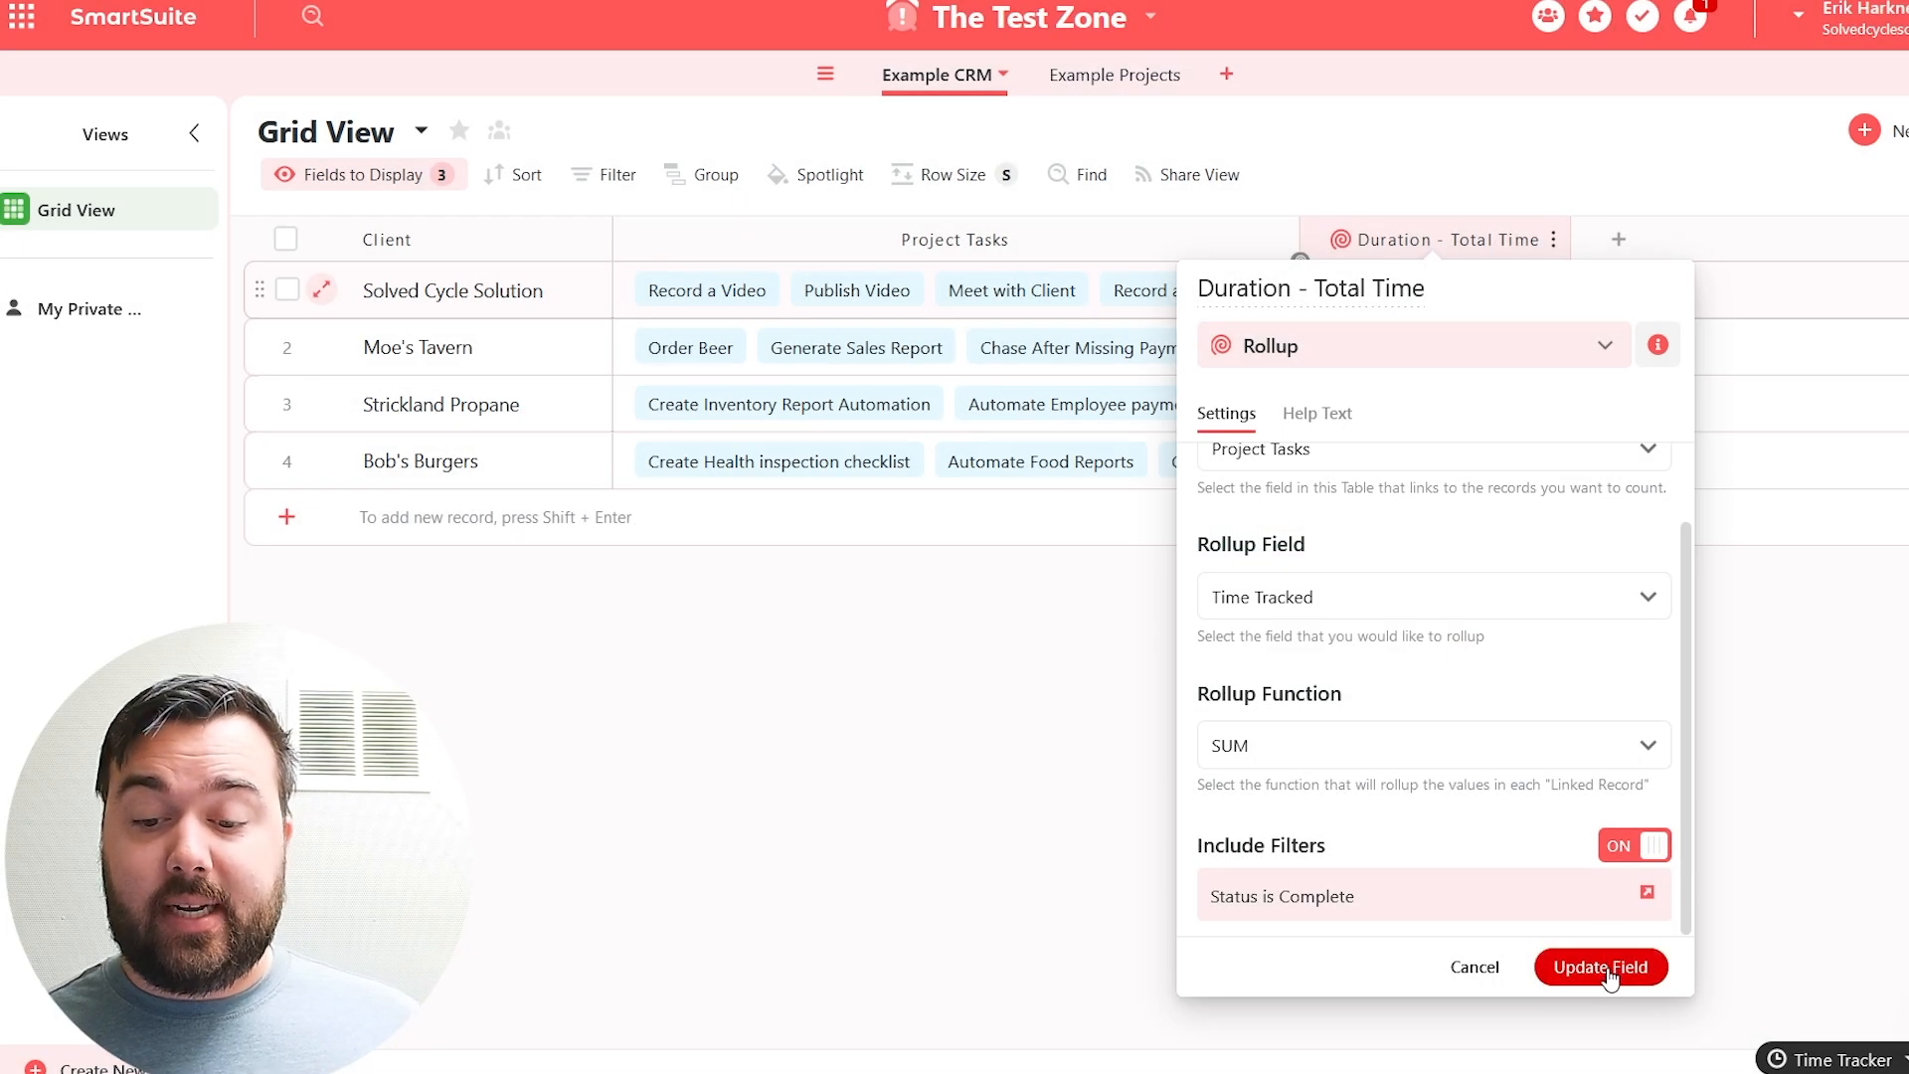
pyautogui.click(1601, 966)
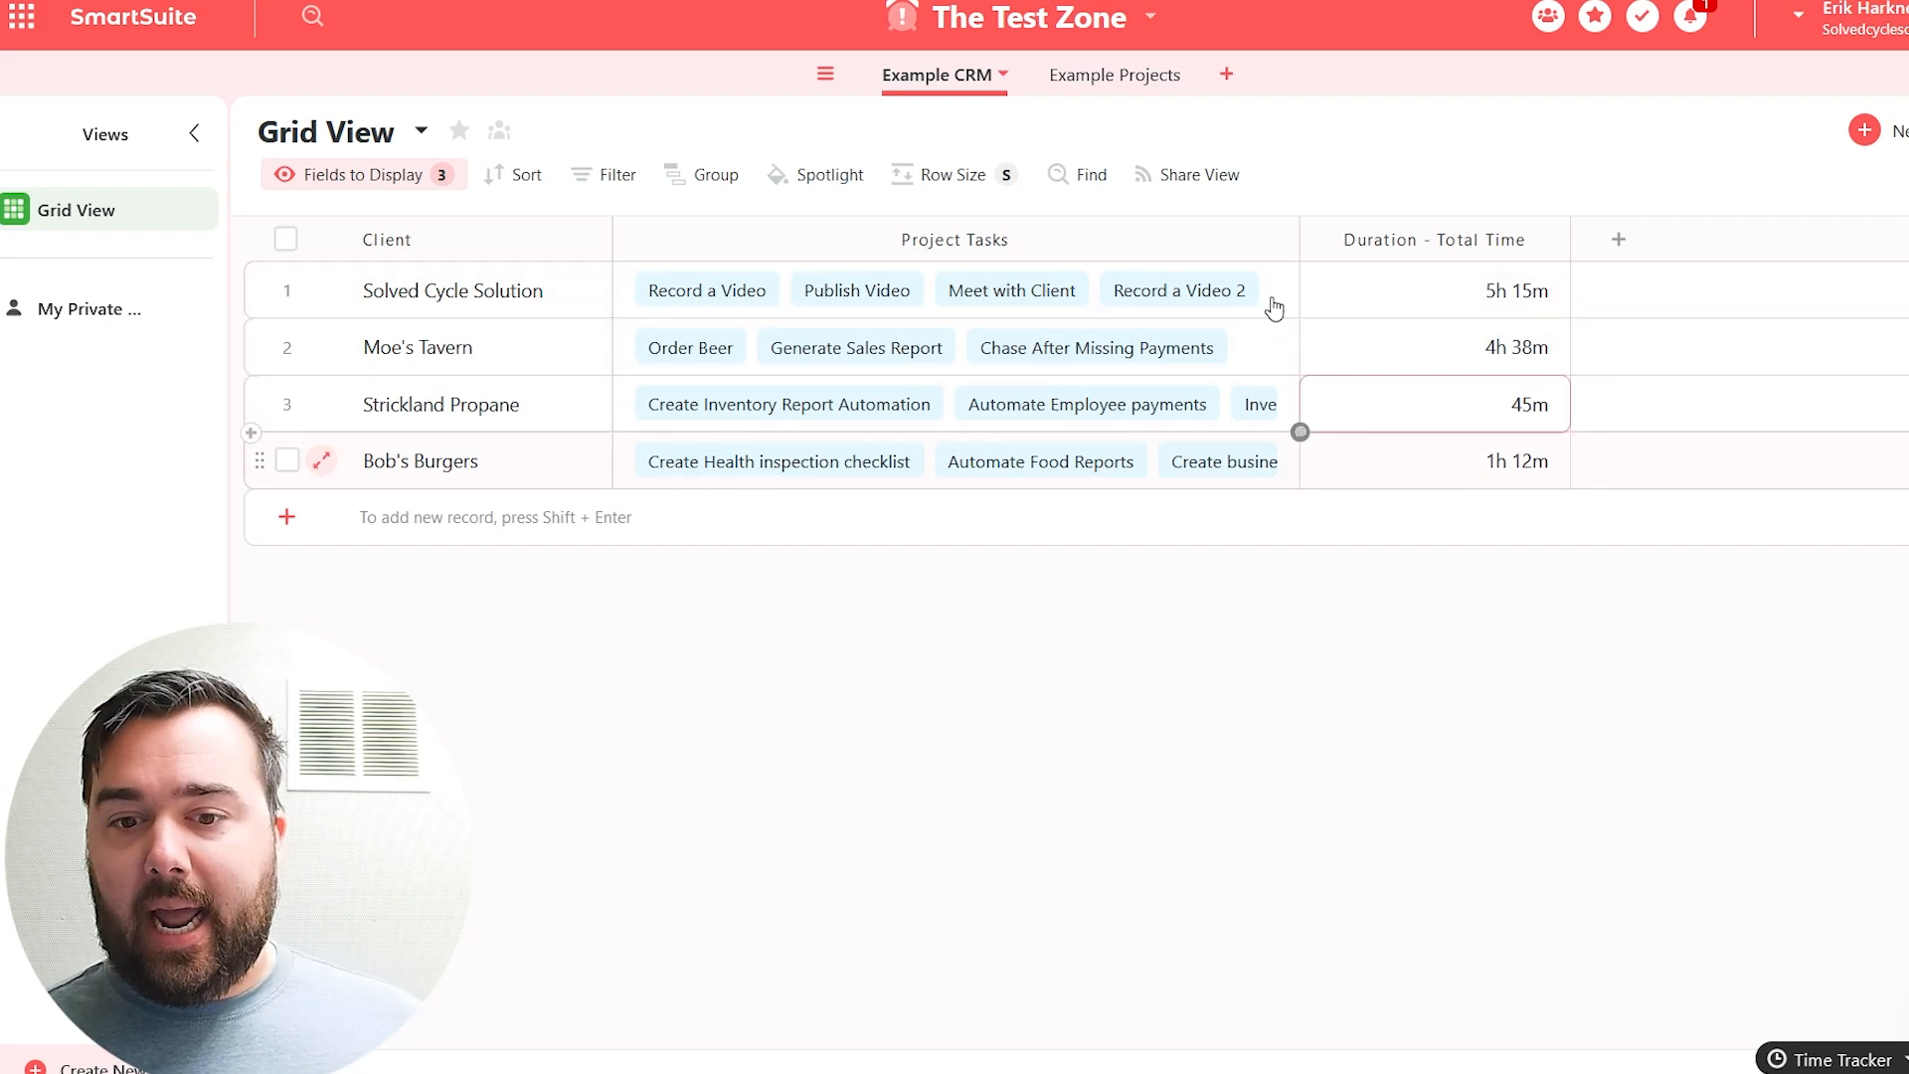
# - Review the statuses and tracked times of each client's tasks in Example Projects to compare them with the rollup
pyautogui.click(1074, 77)
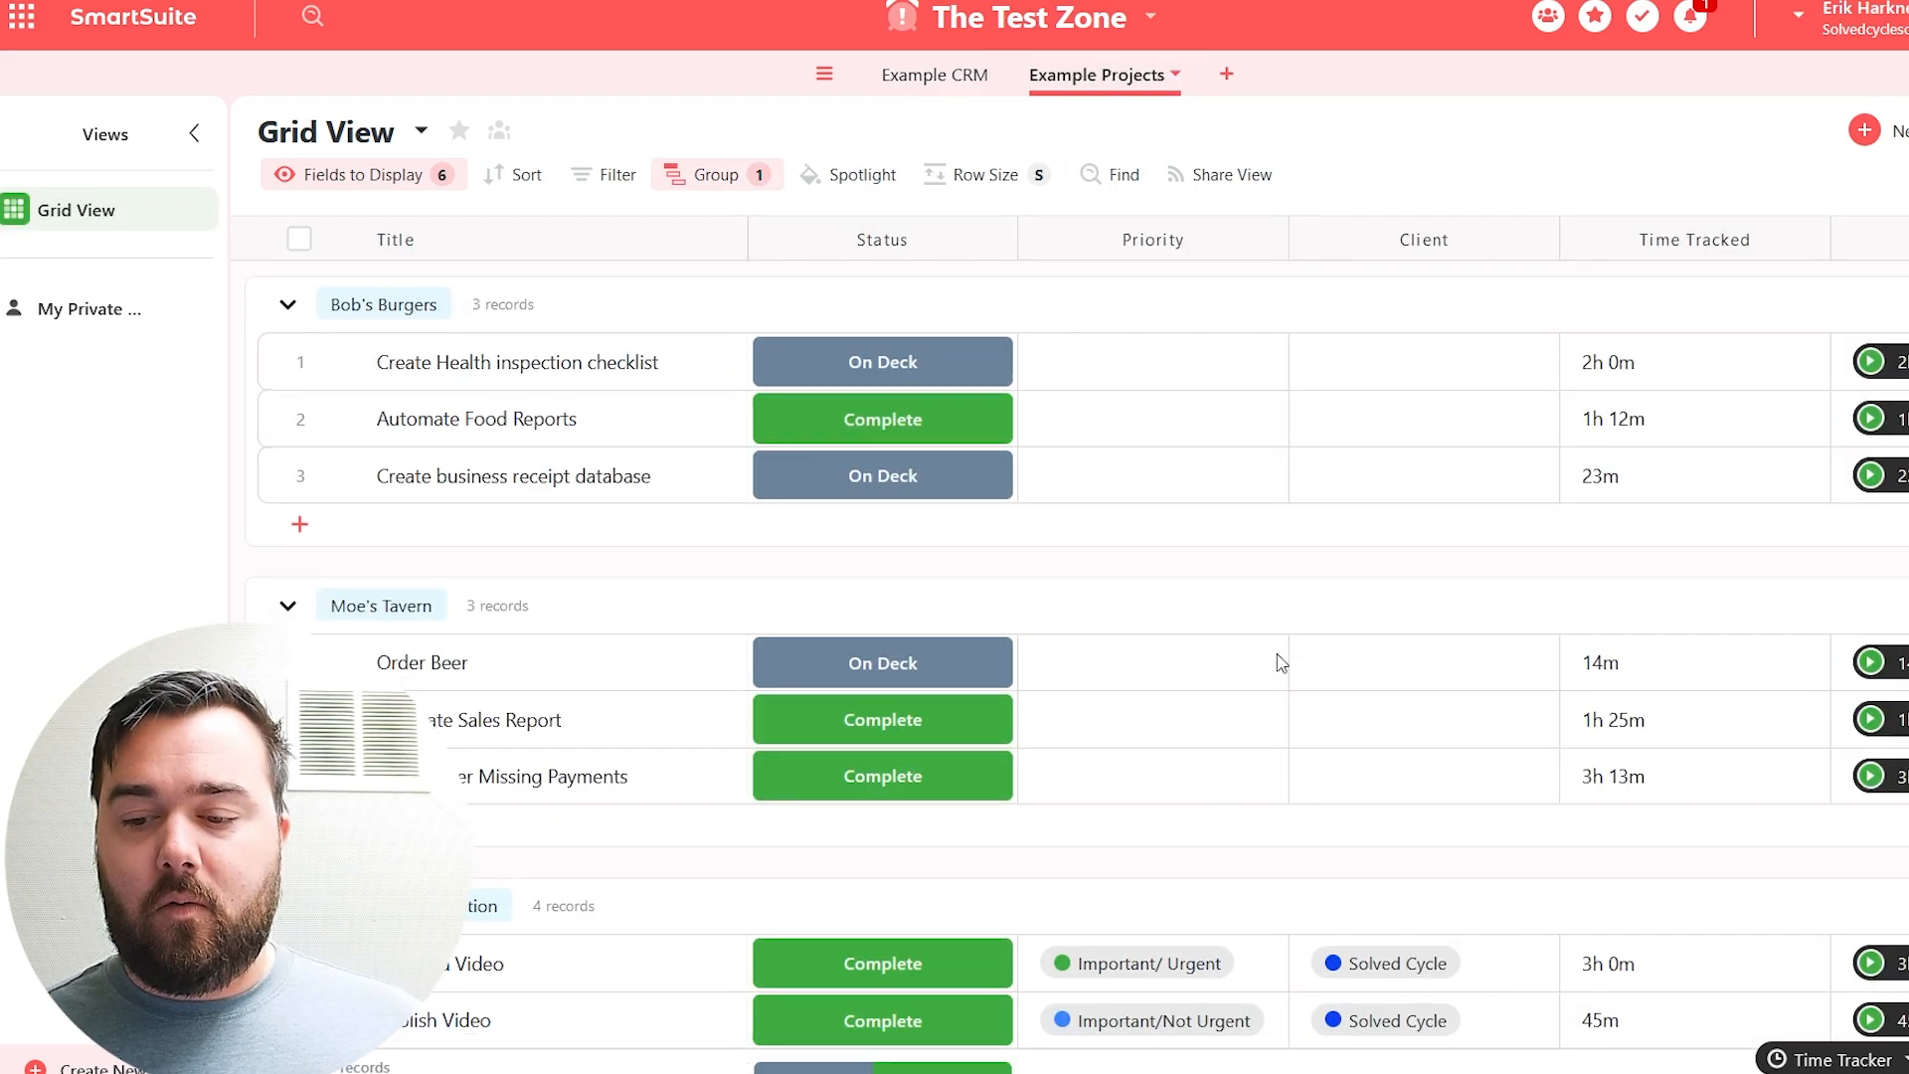
pyautogui.scroll(-3, 1279, 661)
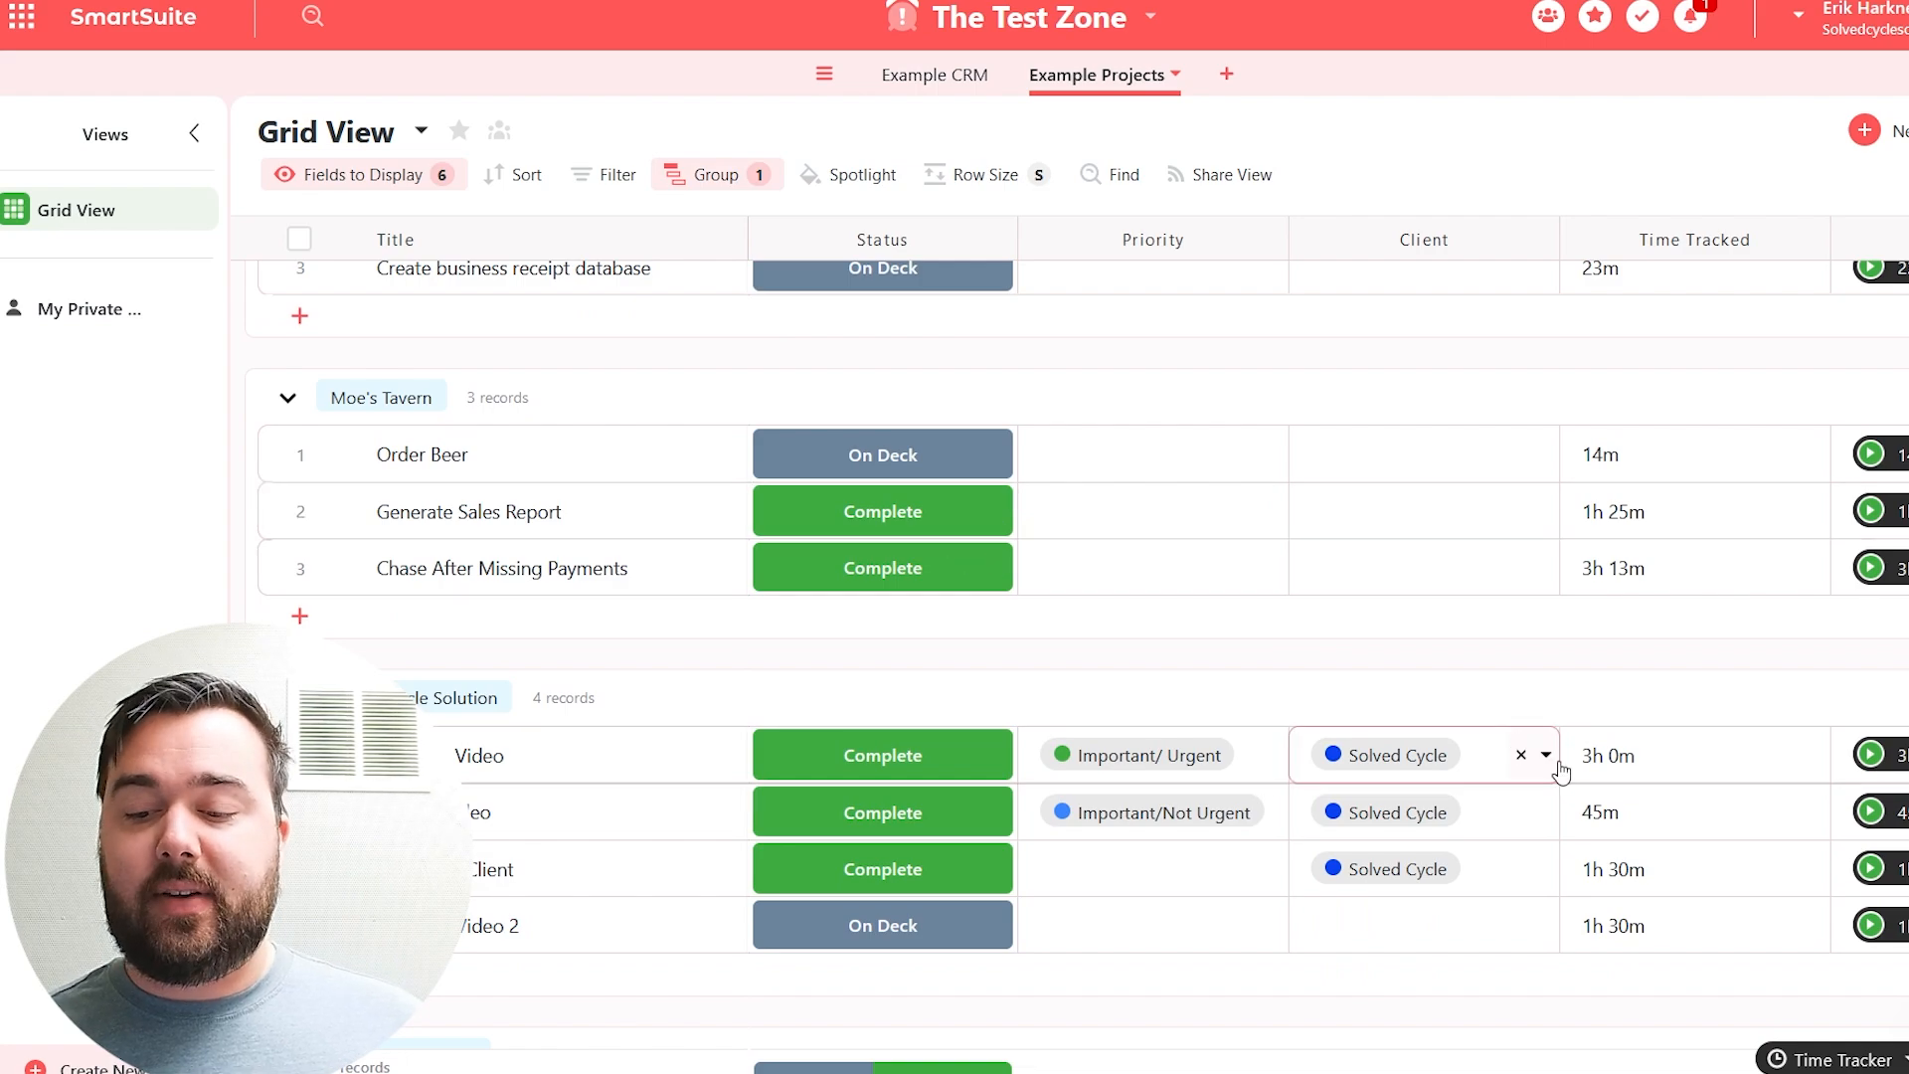
pyautogui.scroll(-3, 1641, 845)
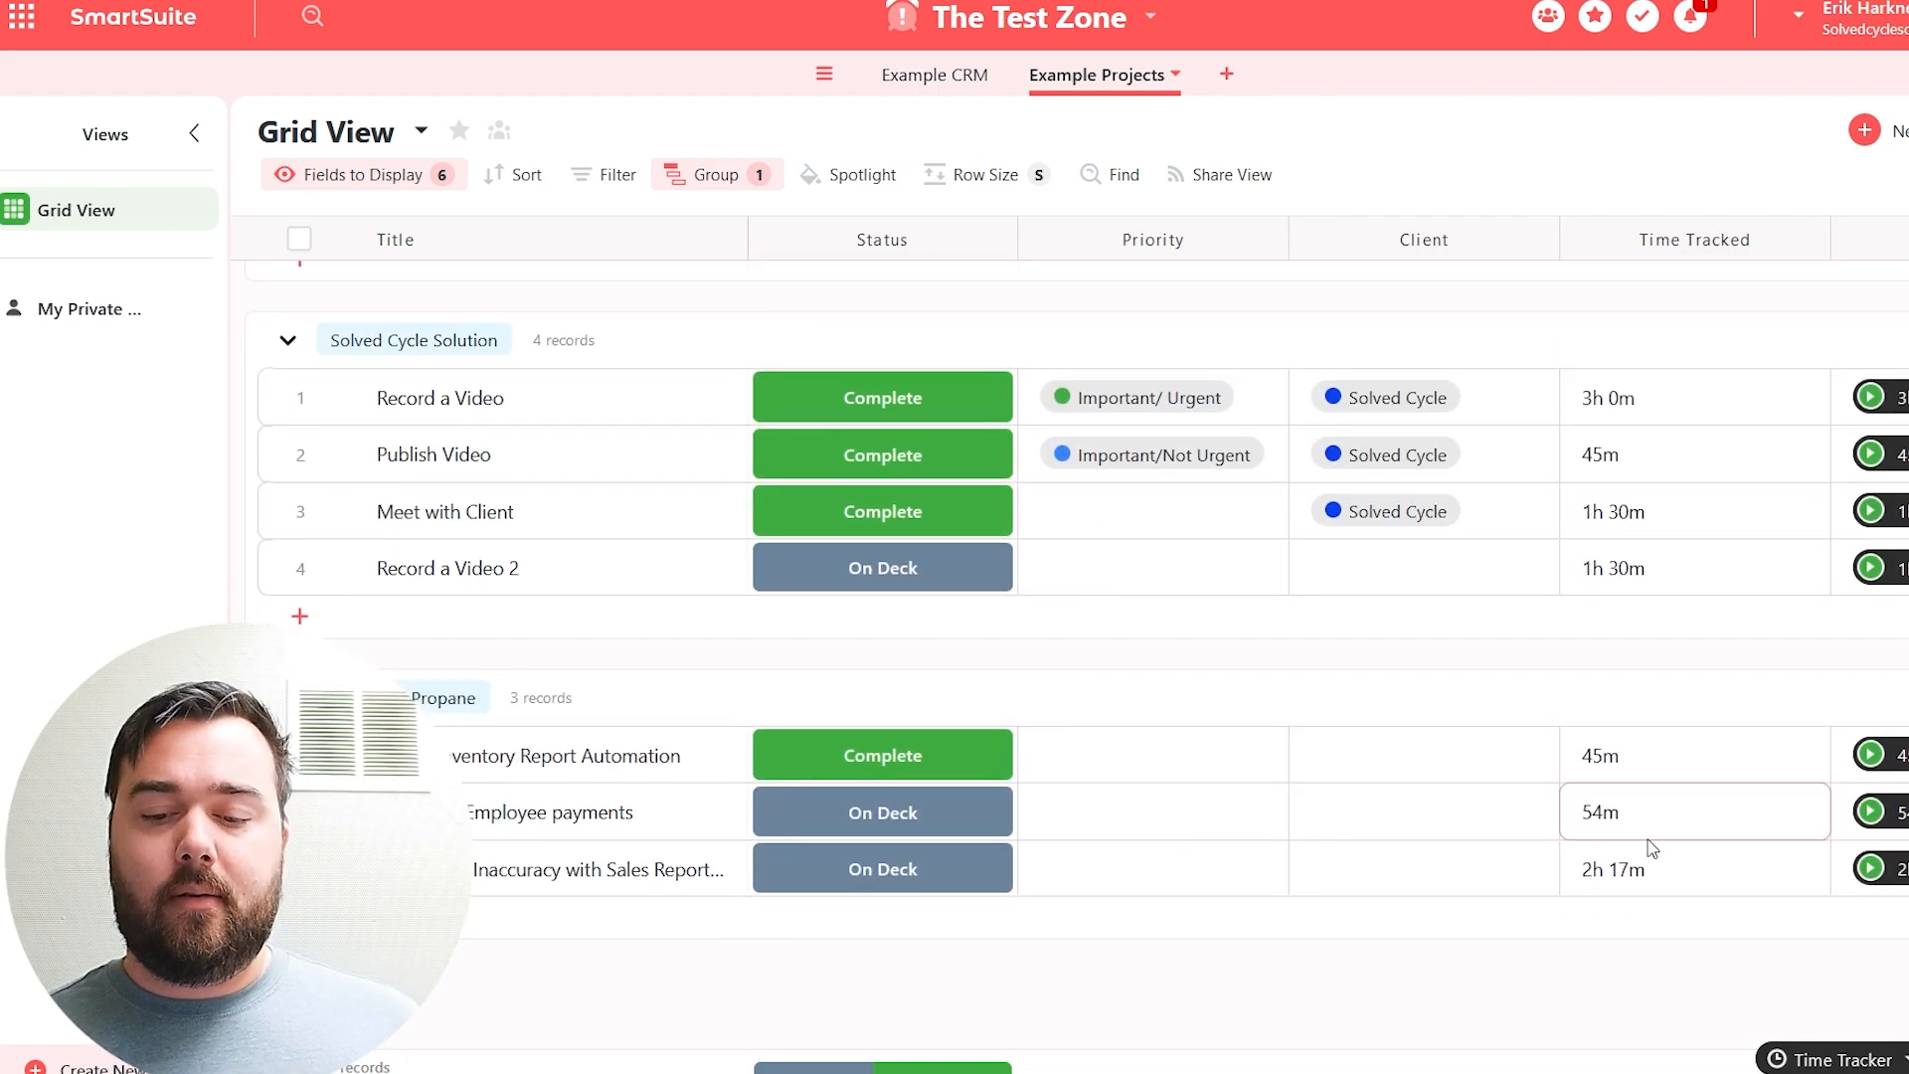
pyautogui.scroll(5, 1651, 846)
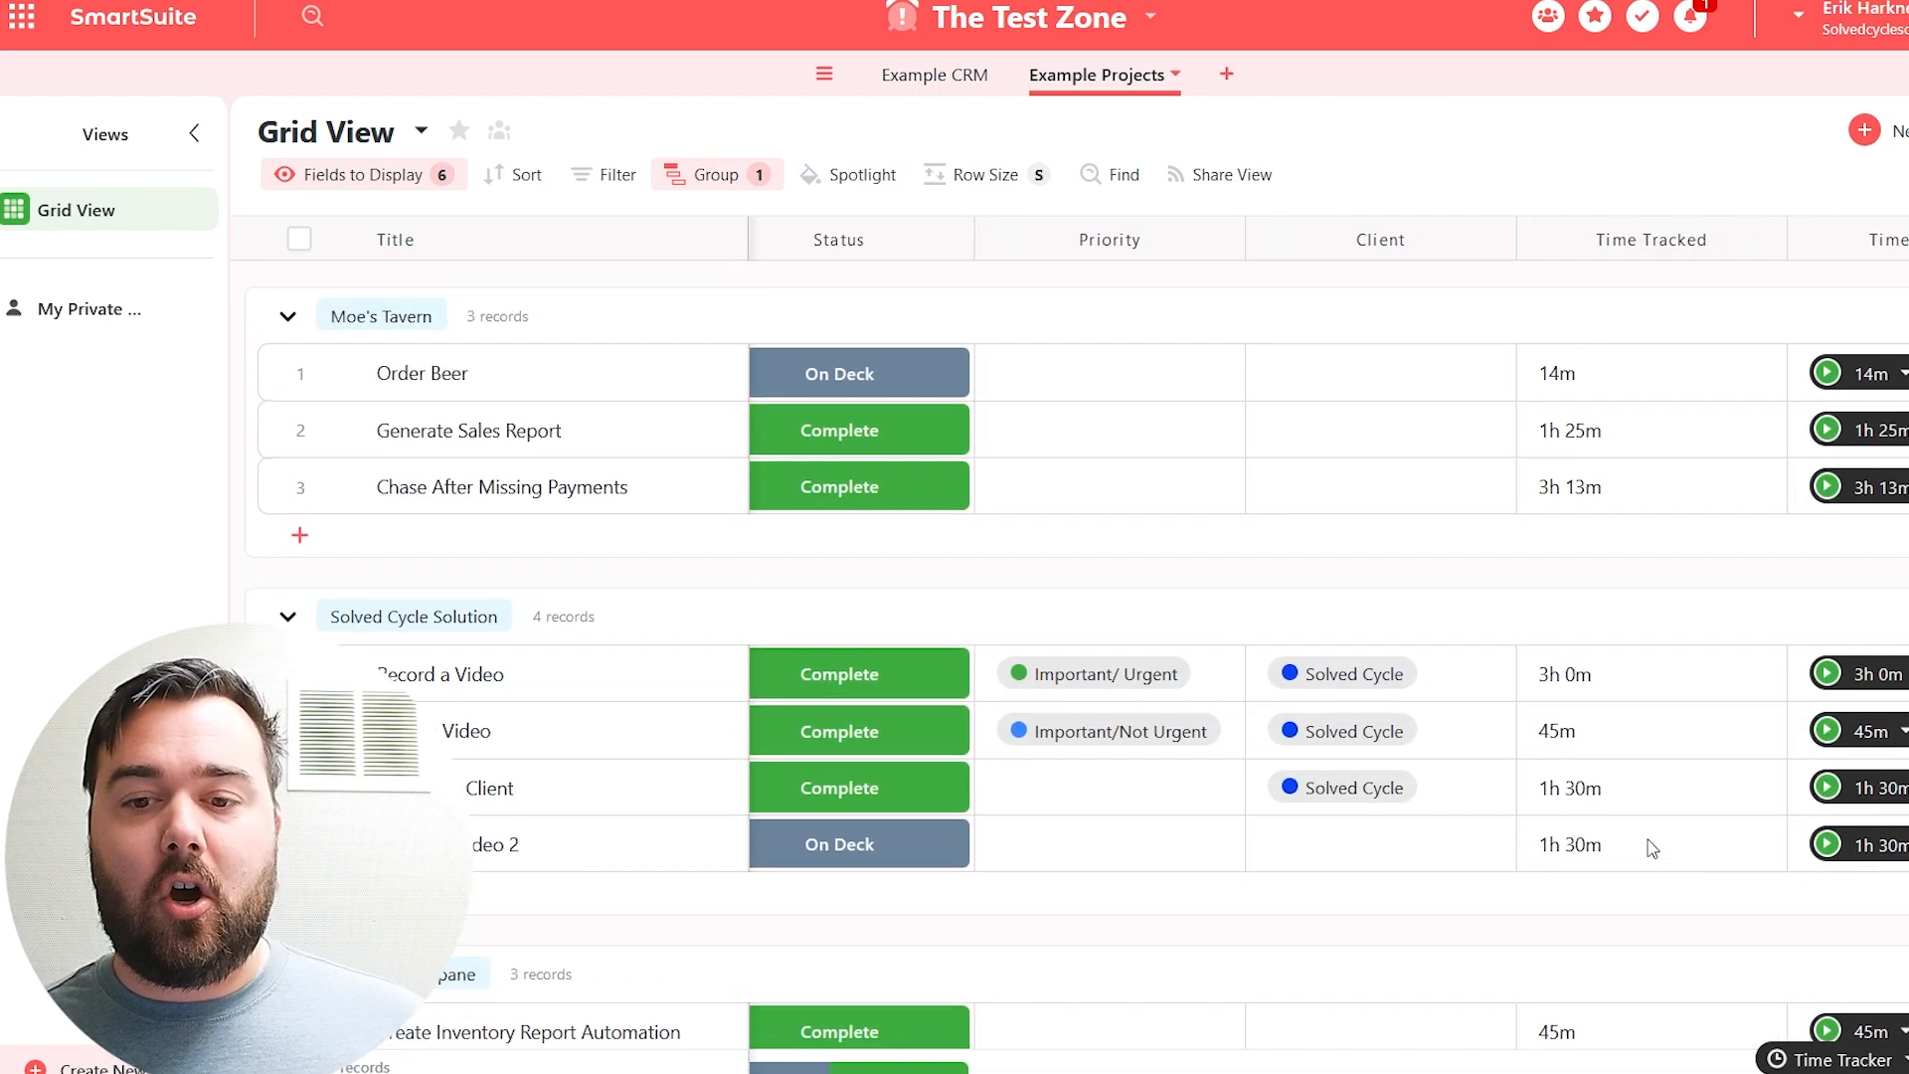
# - Start adding a Formula field to the Example CRM table
pyautogui.click(943, 74)
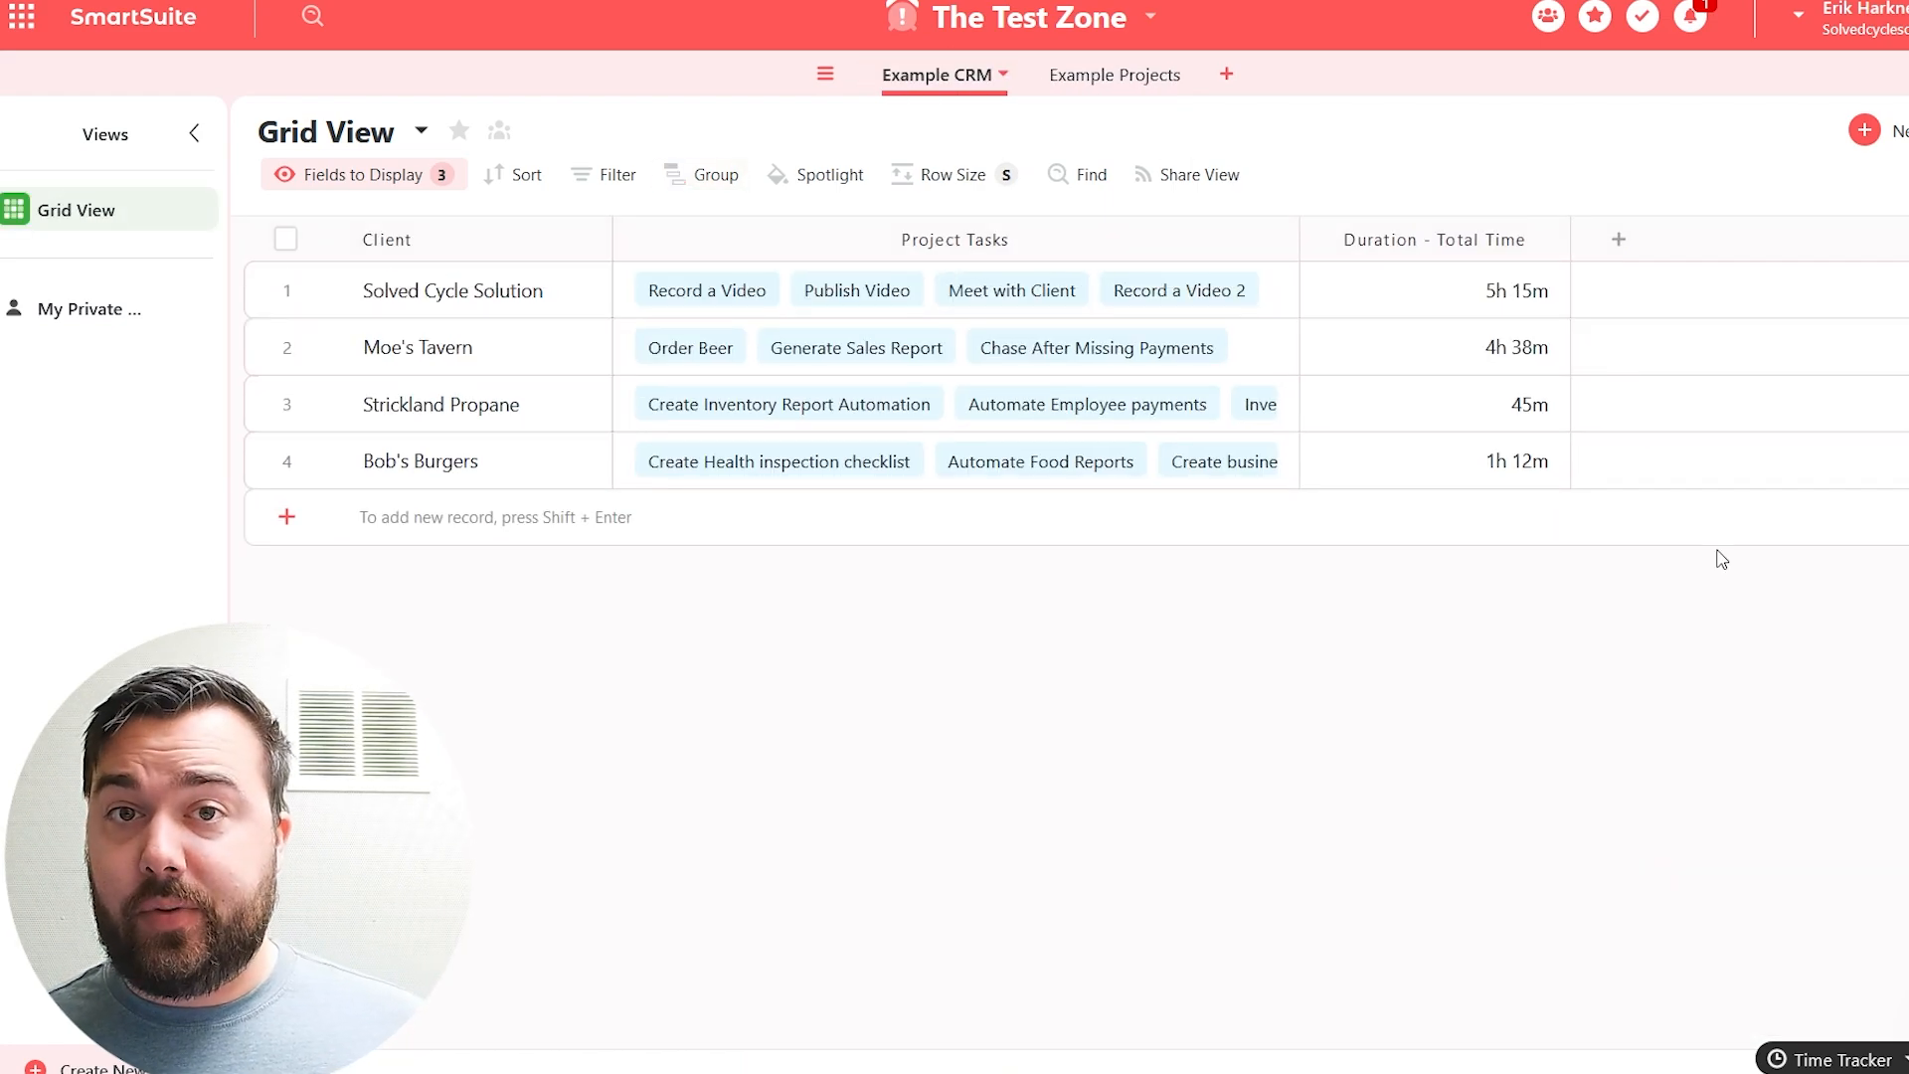
pyautogui.click(1621, 244)
pyautogui.moveTo(1671, 481)
pyautogui.write('fo')
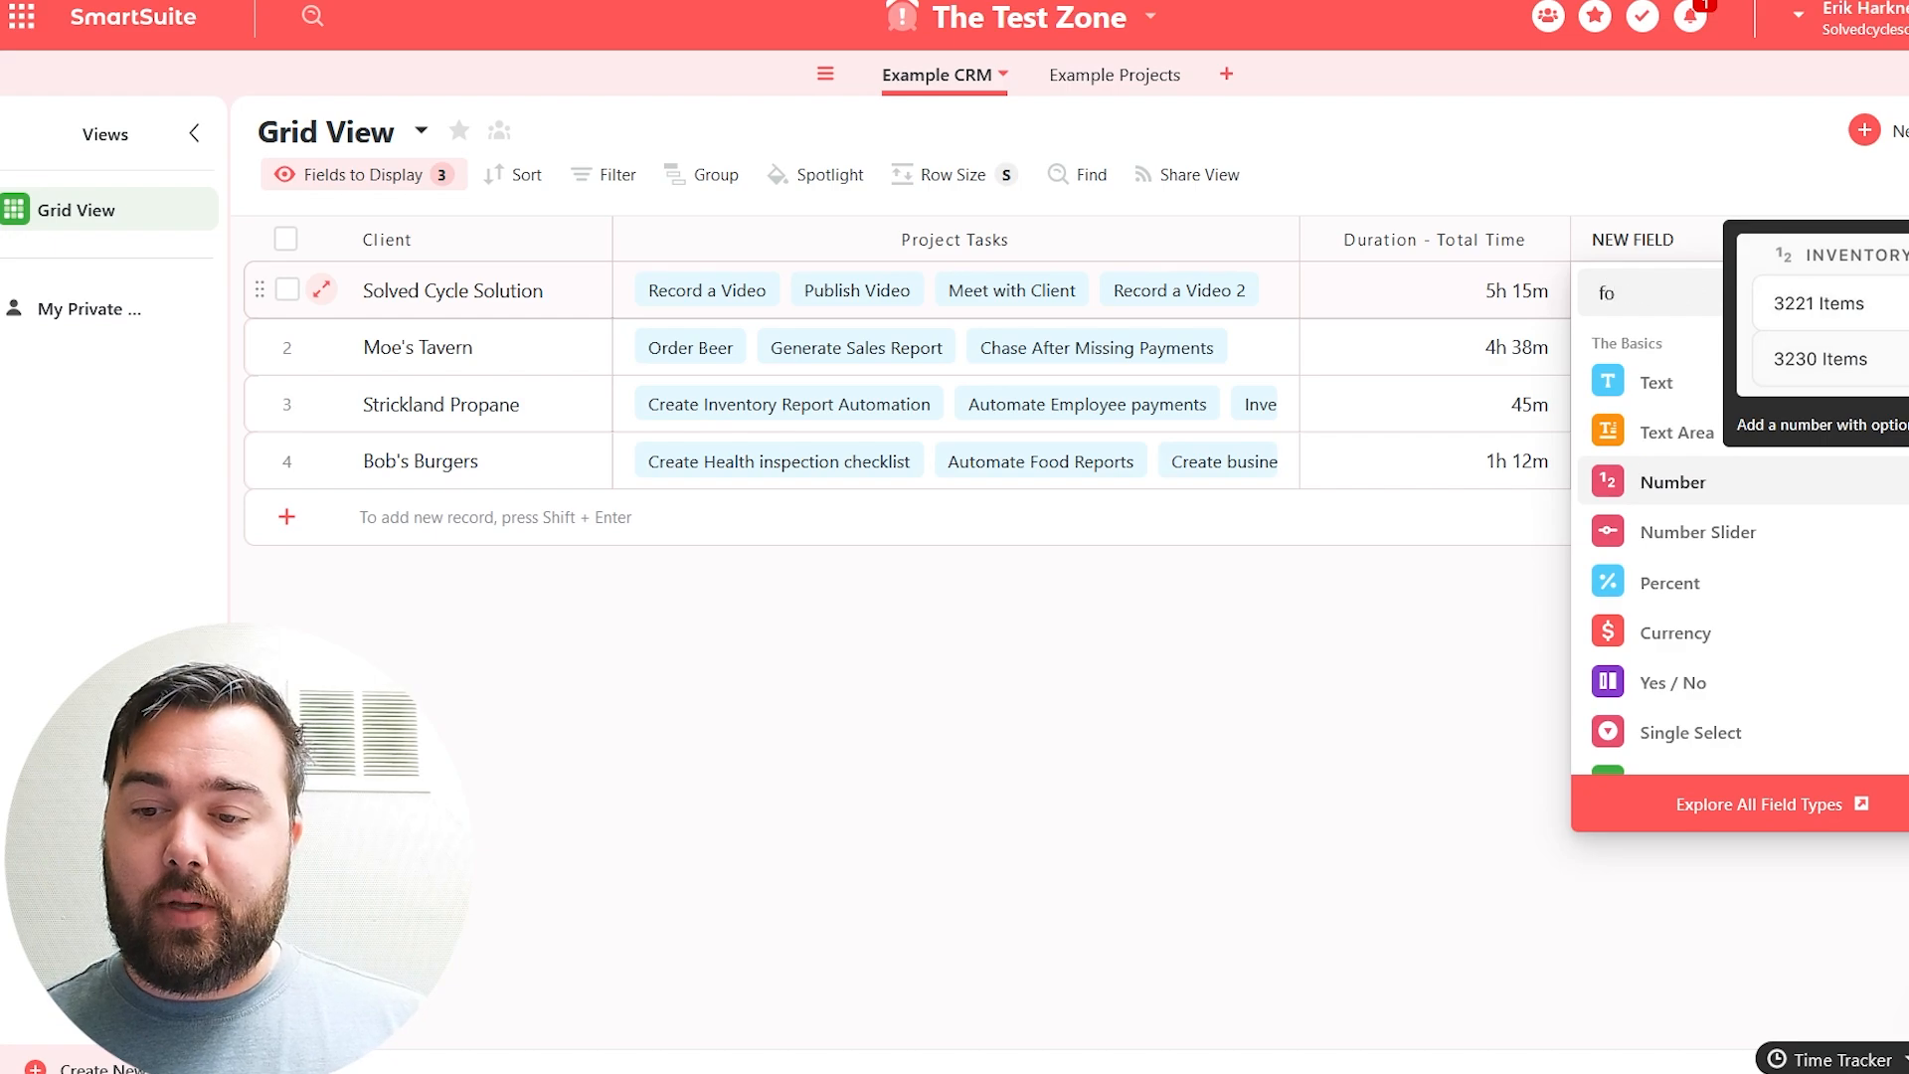
pyautogui.write('rm')
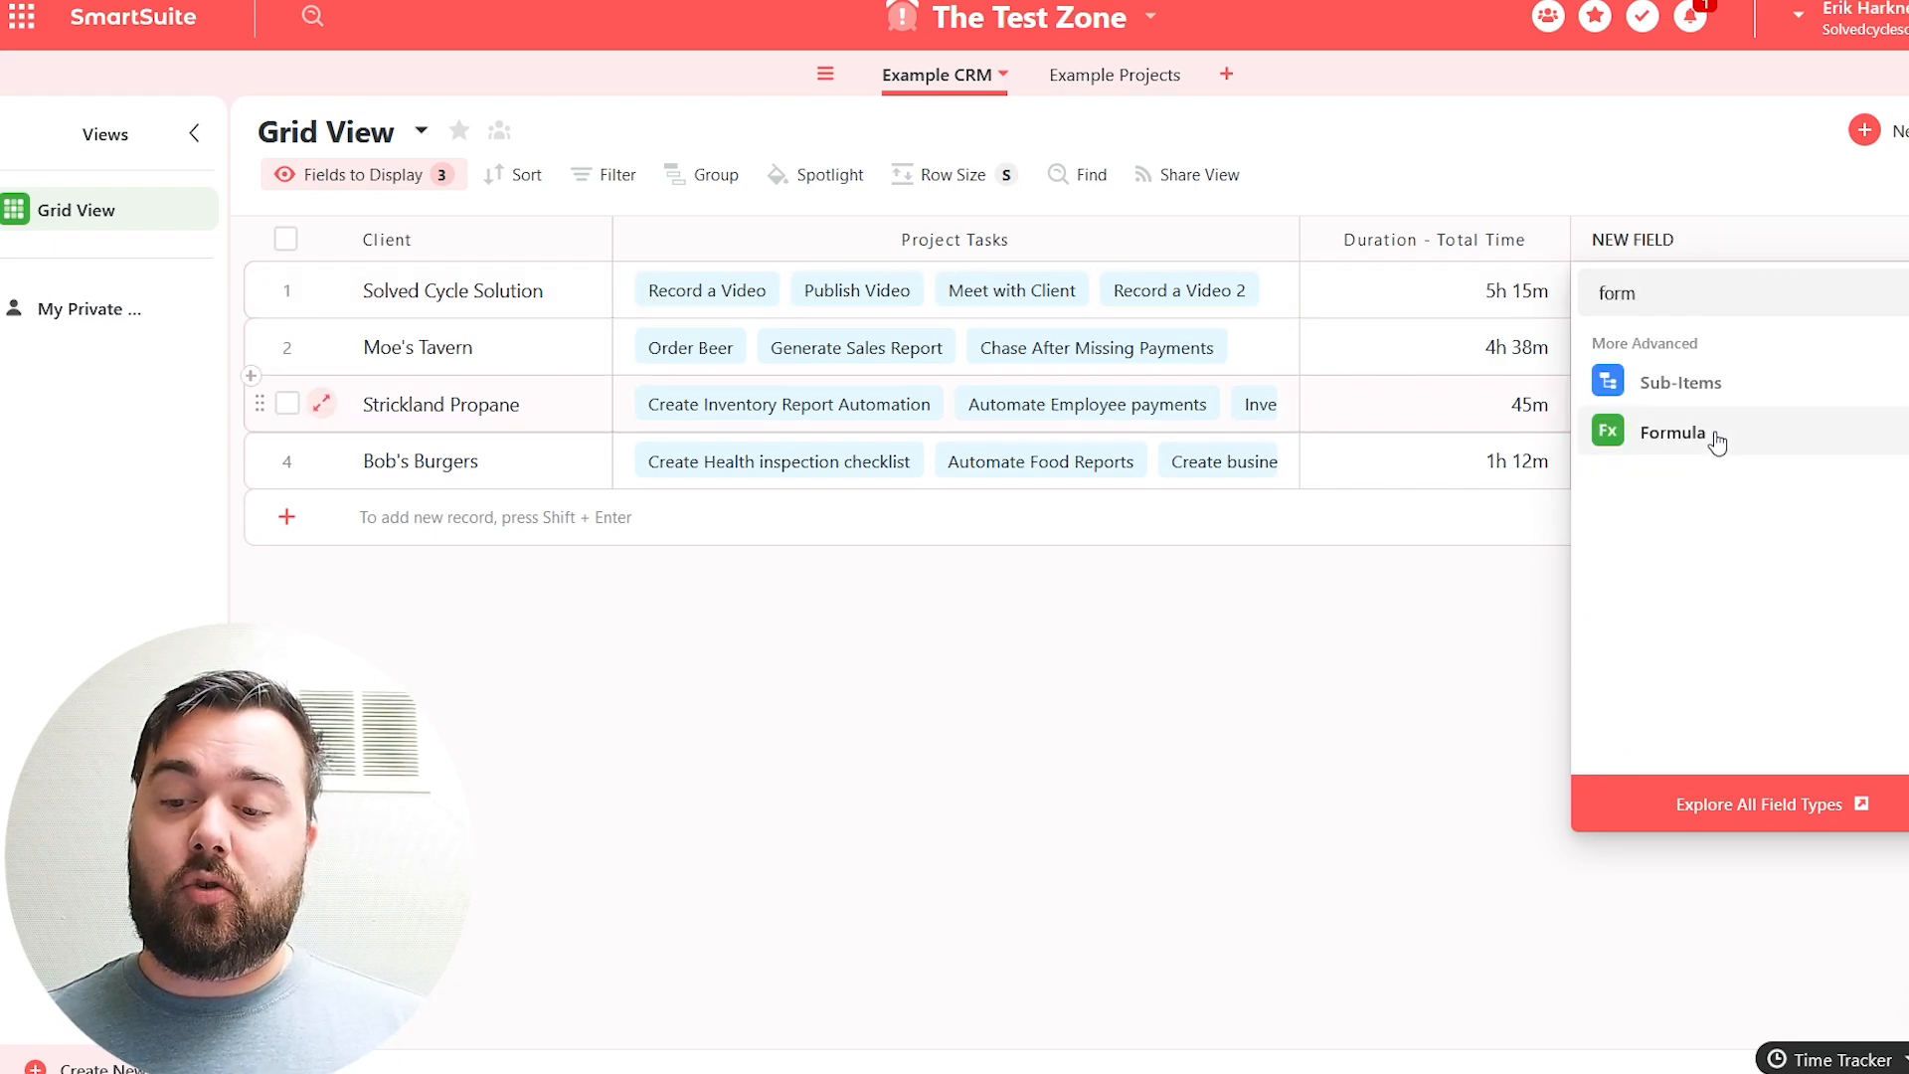
pyautogui.click(1673, 433)
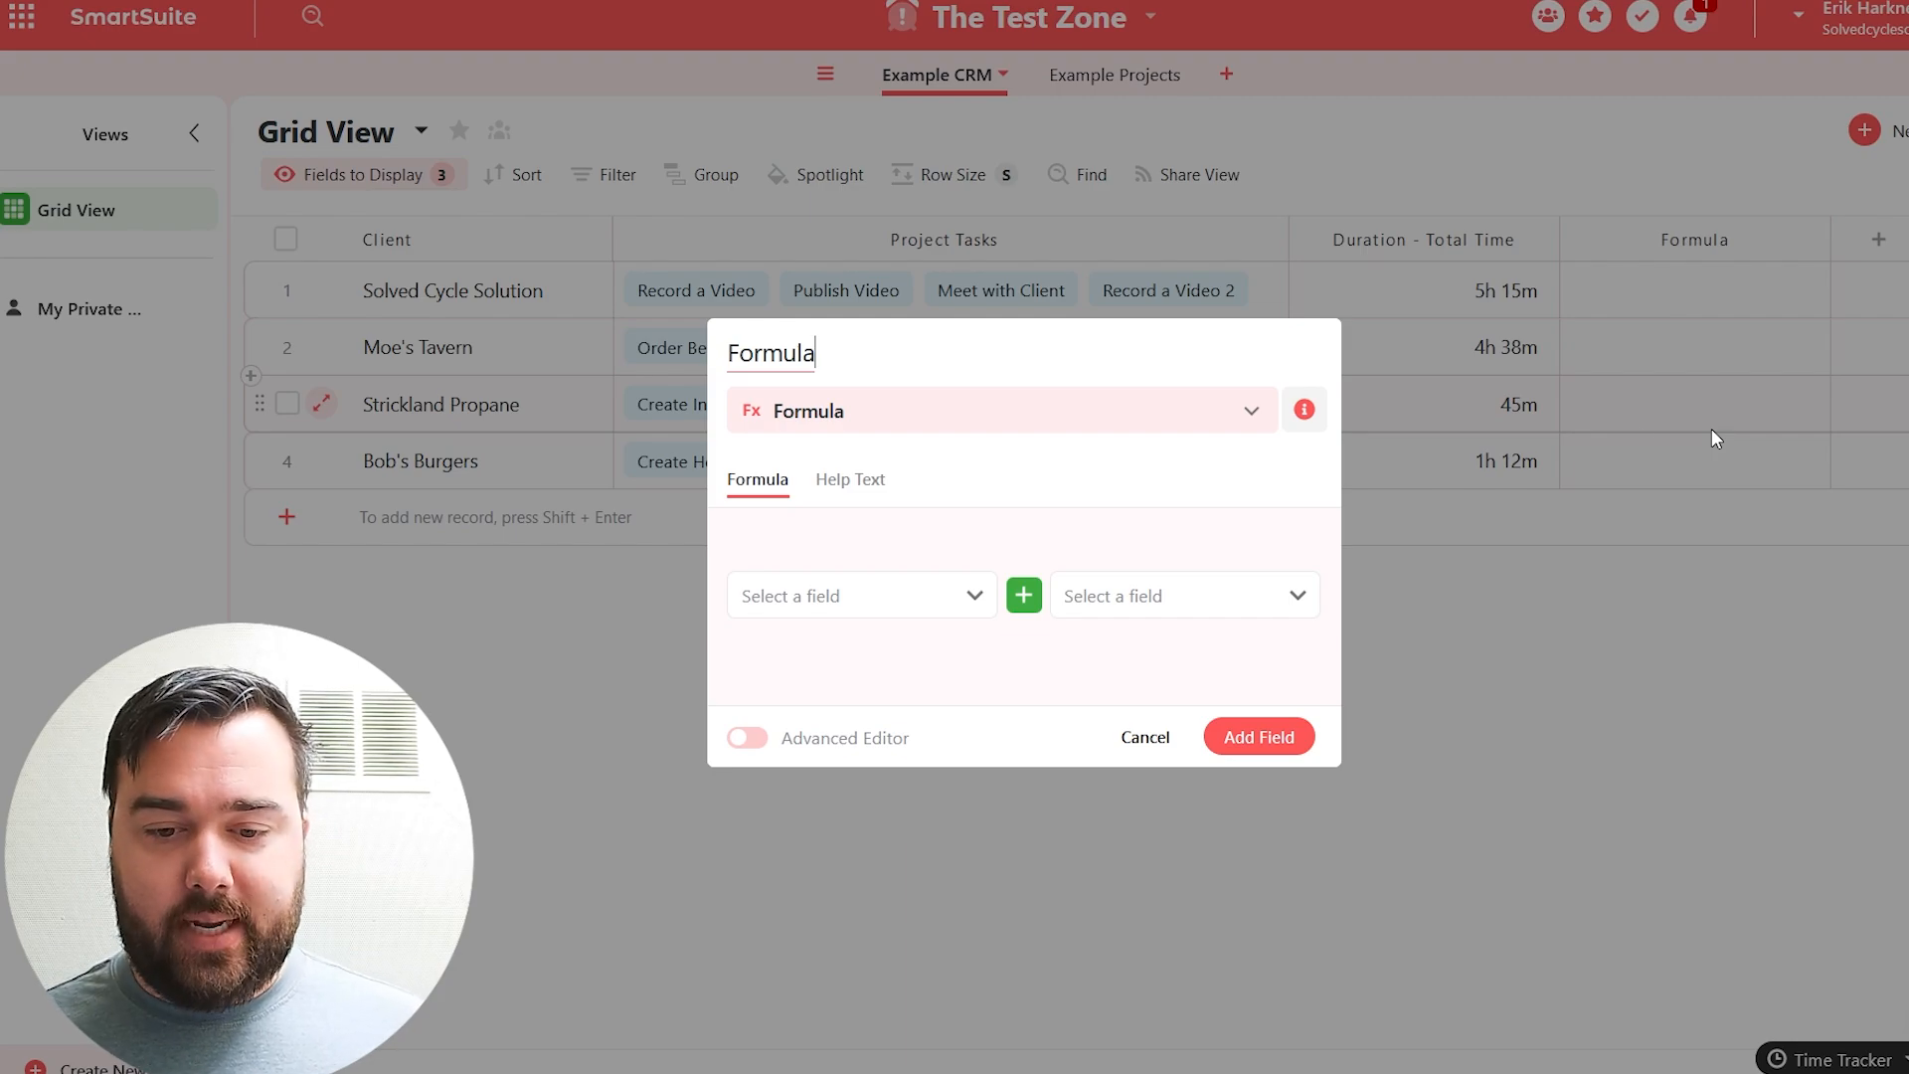
# - Name the new formula field Time Tracker Log and enable its Advanced Editor
pyautogui.moveTo(917, 347); pyautogui.dragTo(576, 345)
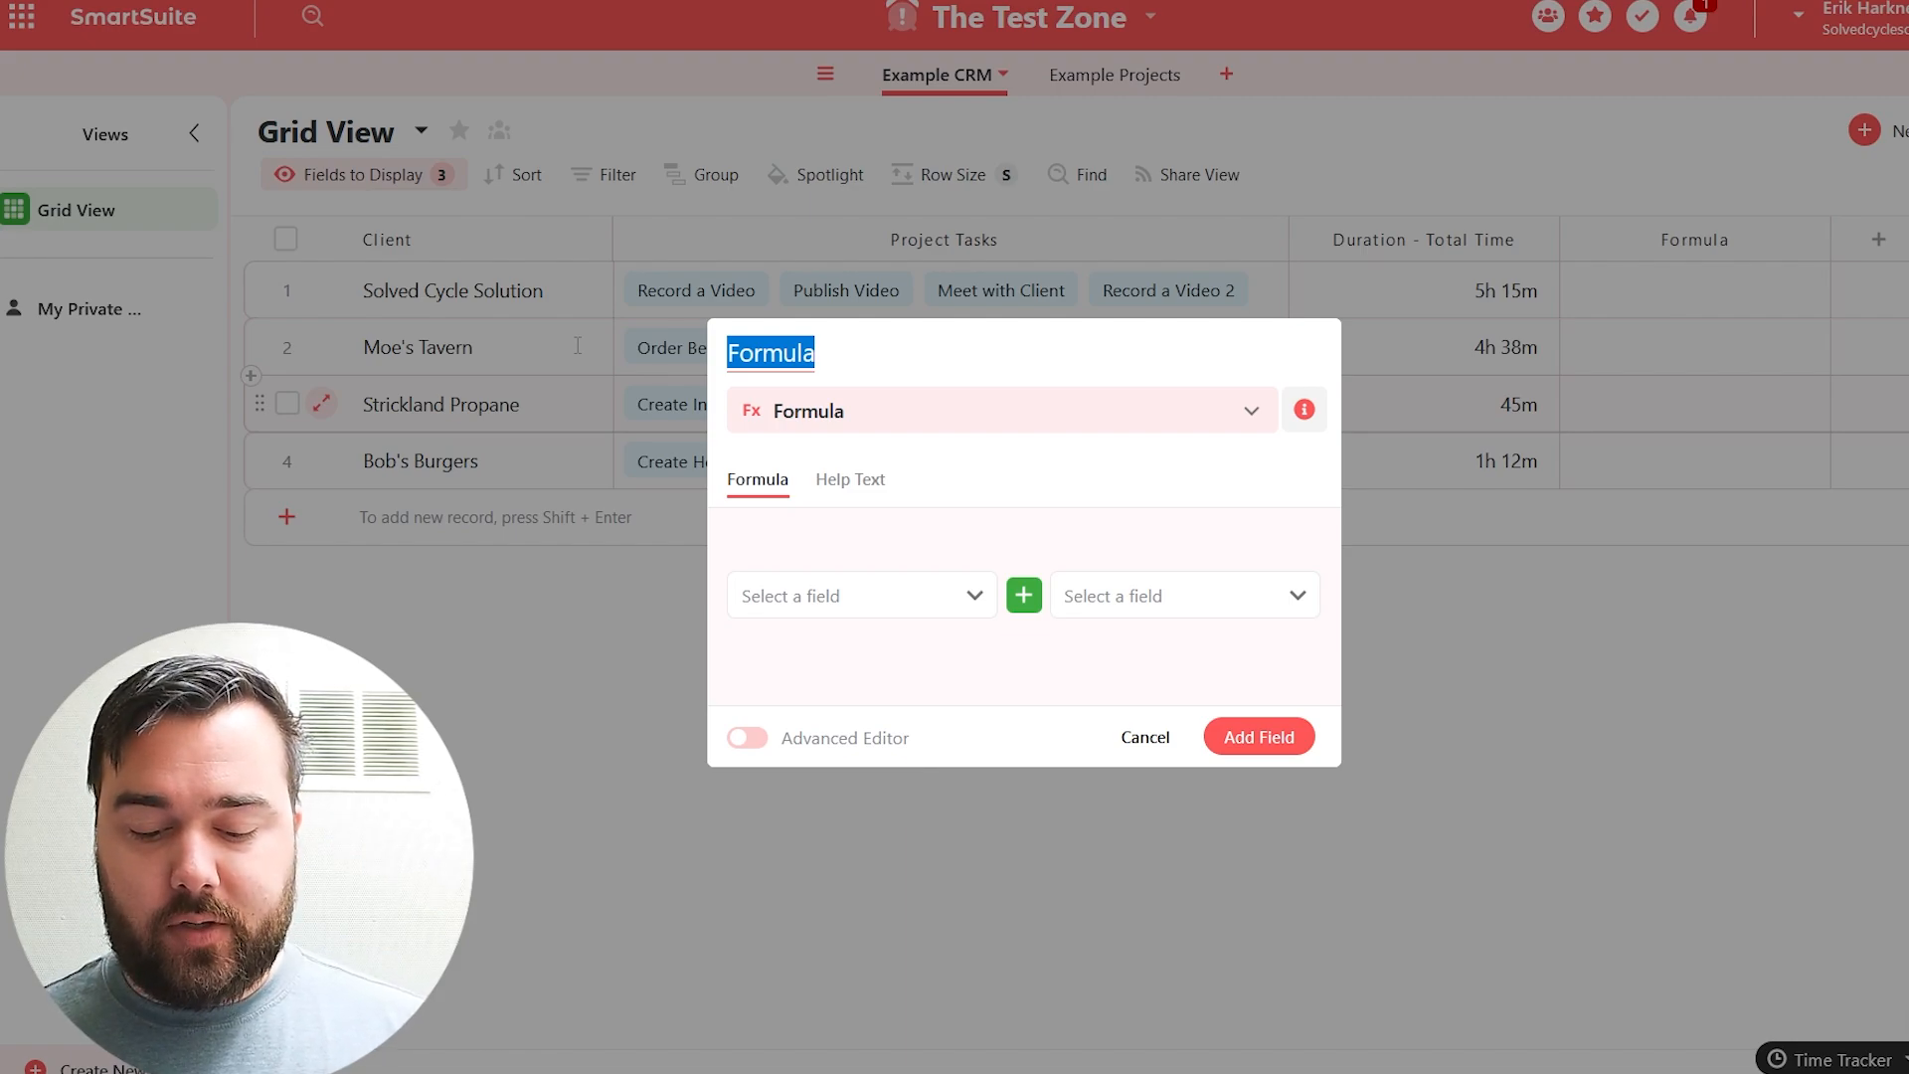
pyautogui.write('Time Tracker')
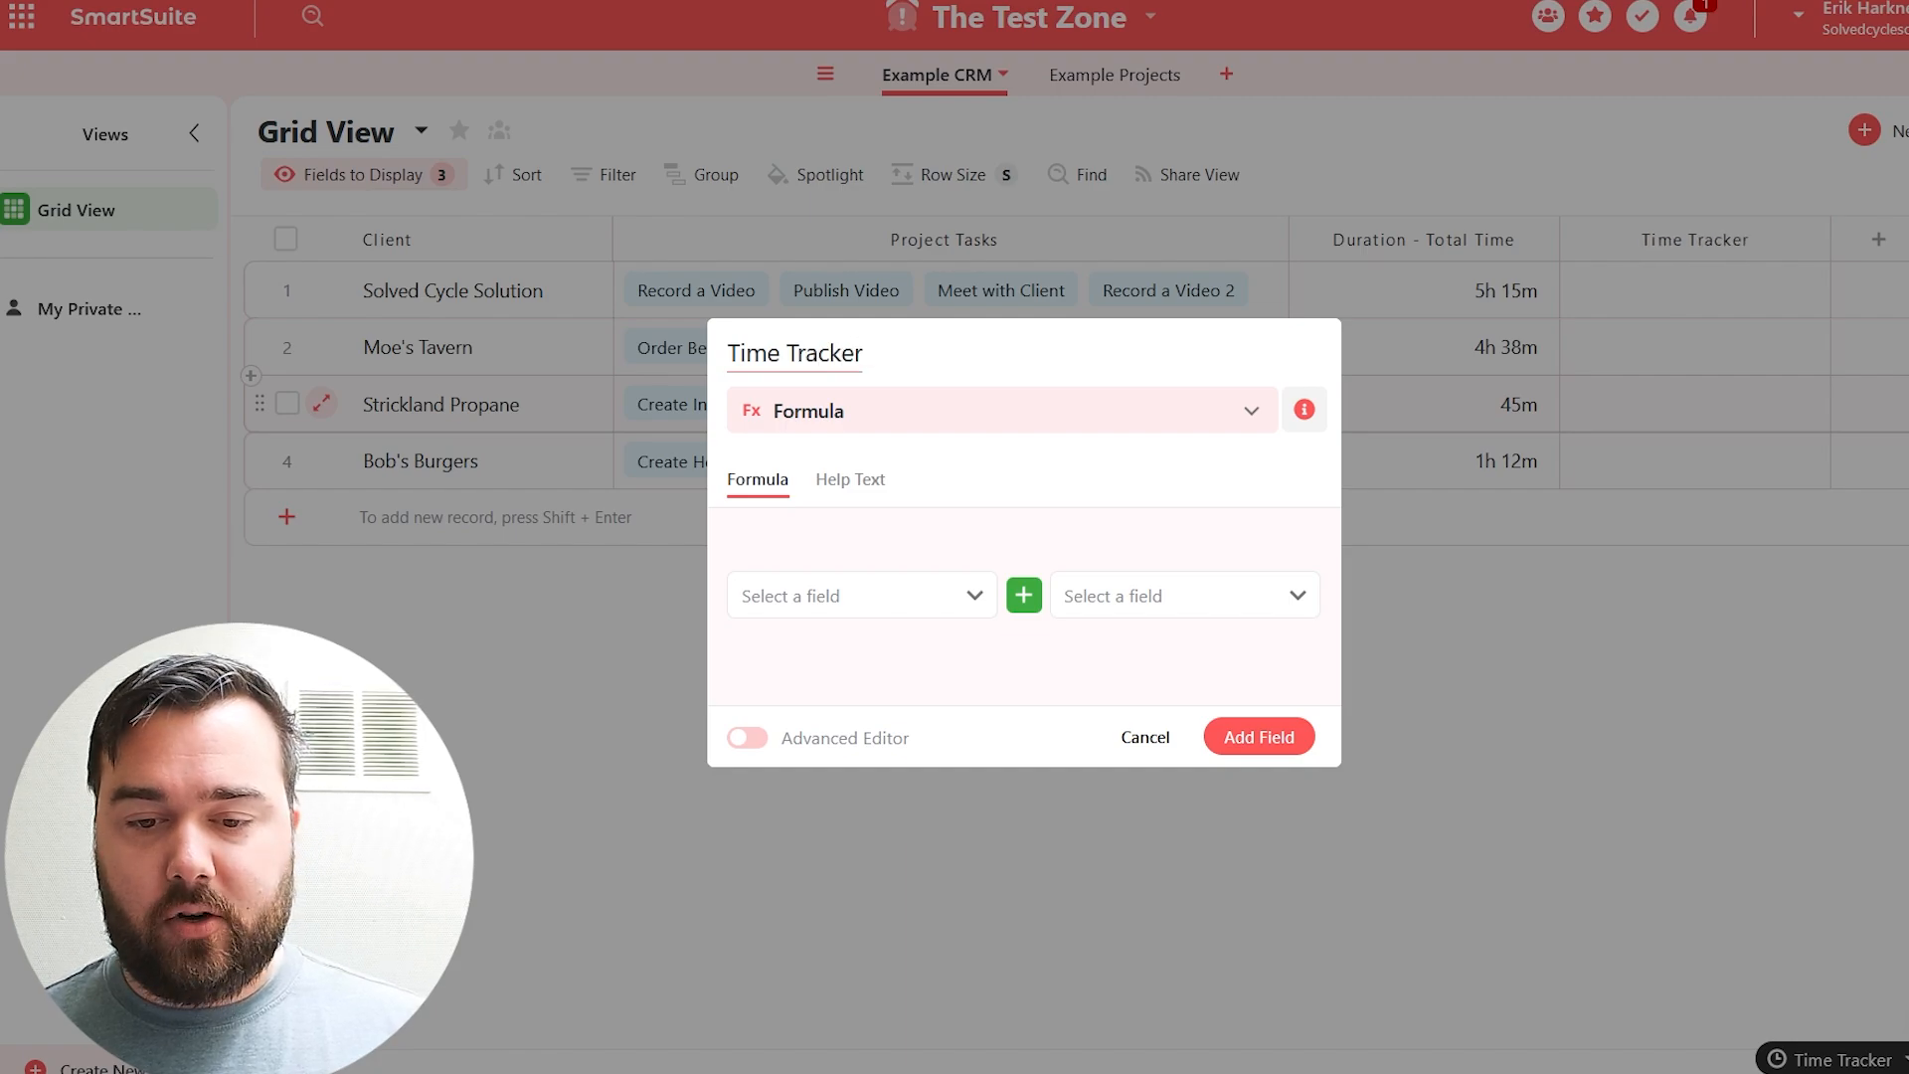
pyautogui.write(' Log')
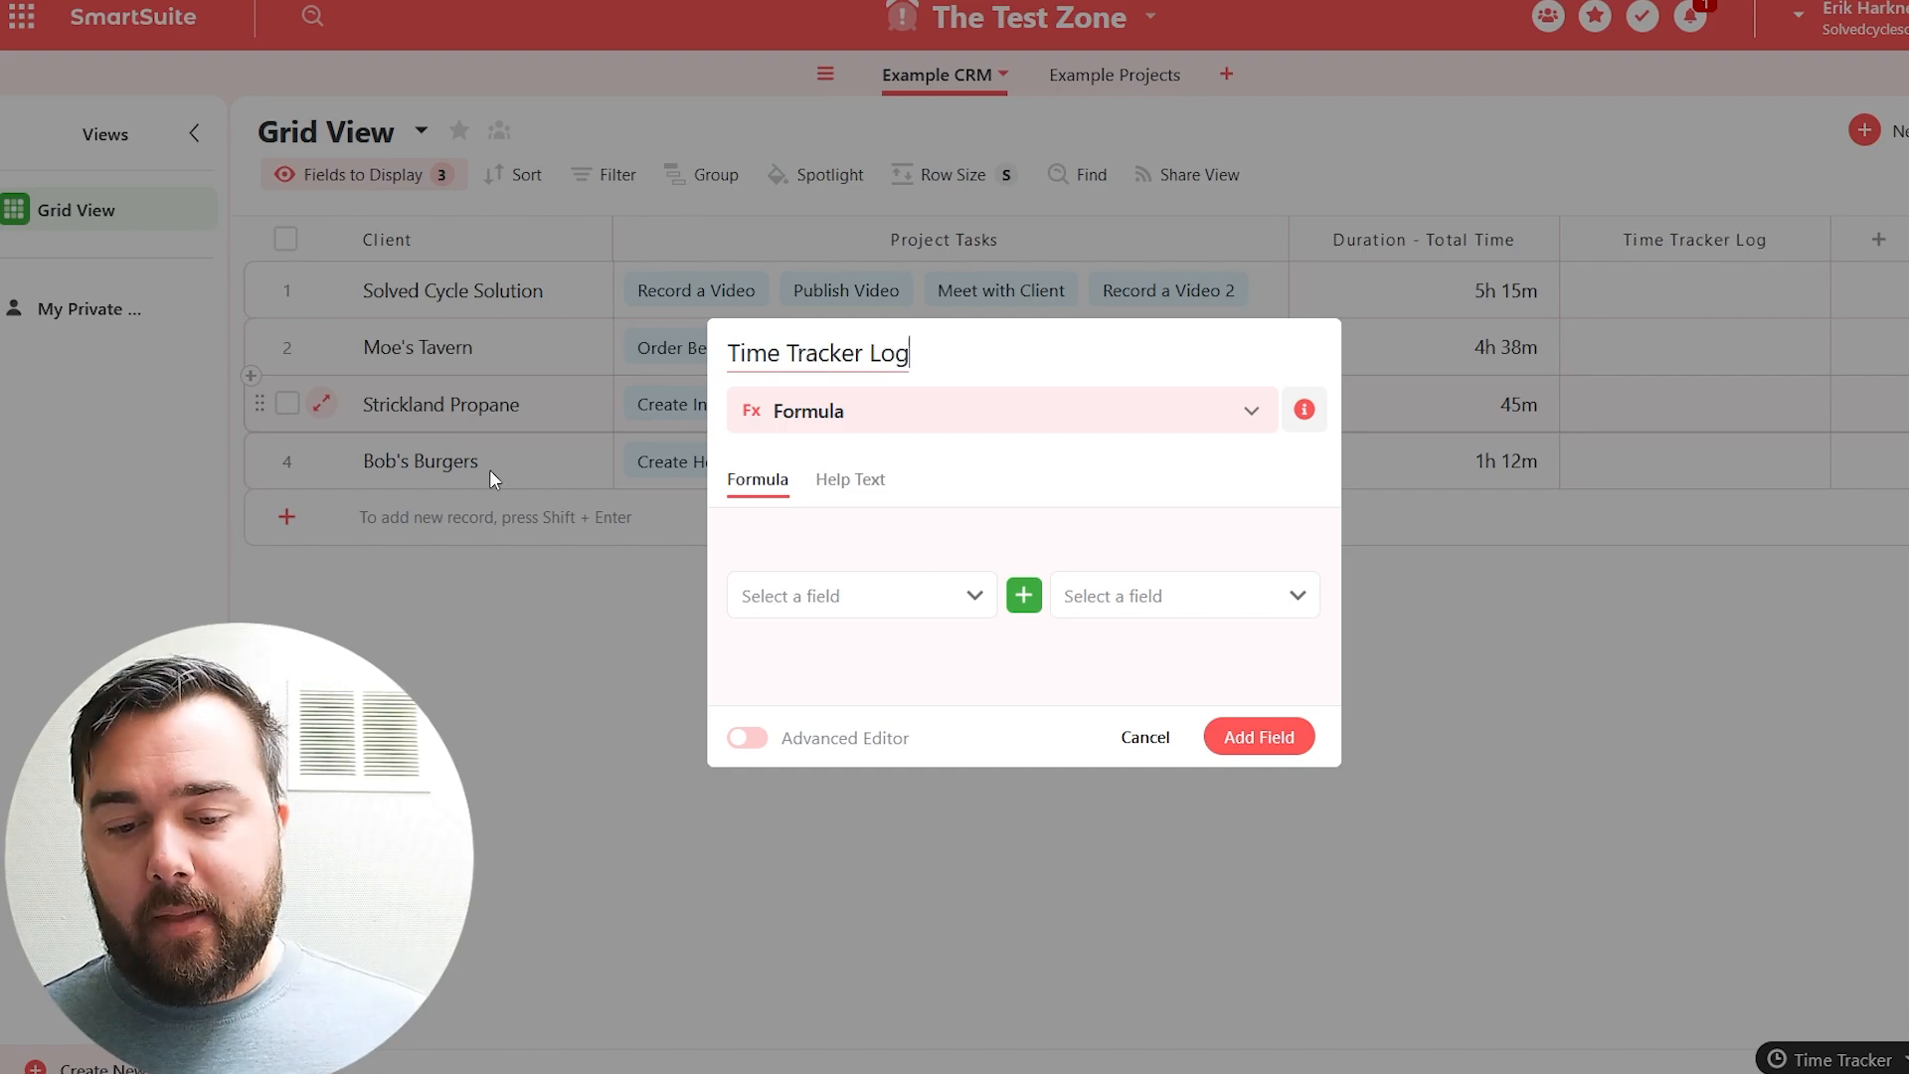
pyautogui.click(747, 737)
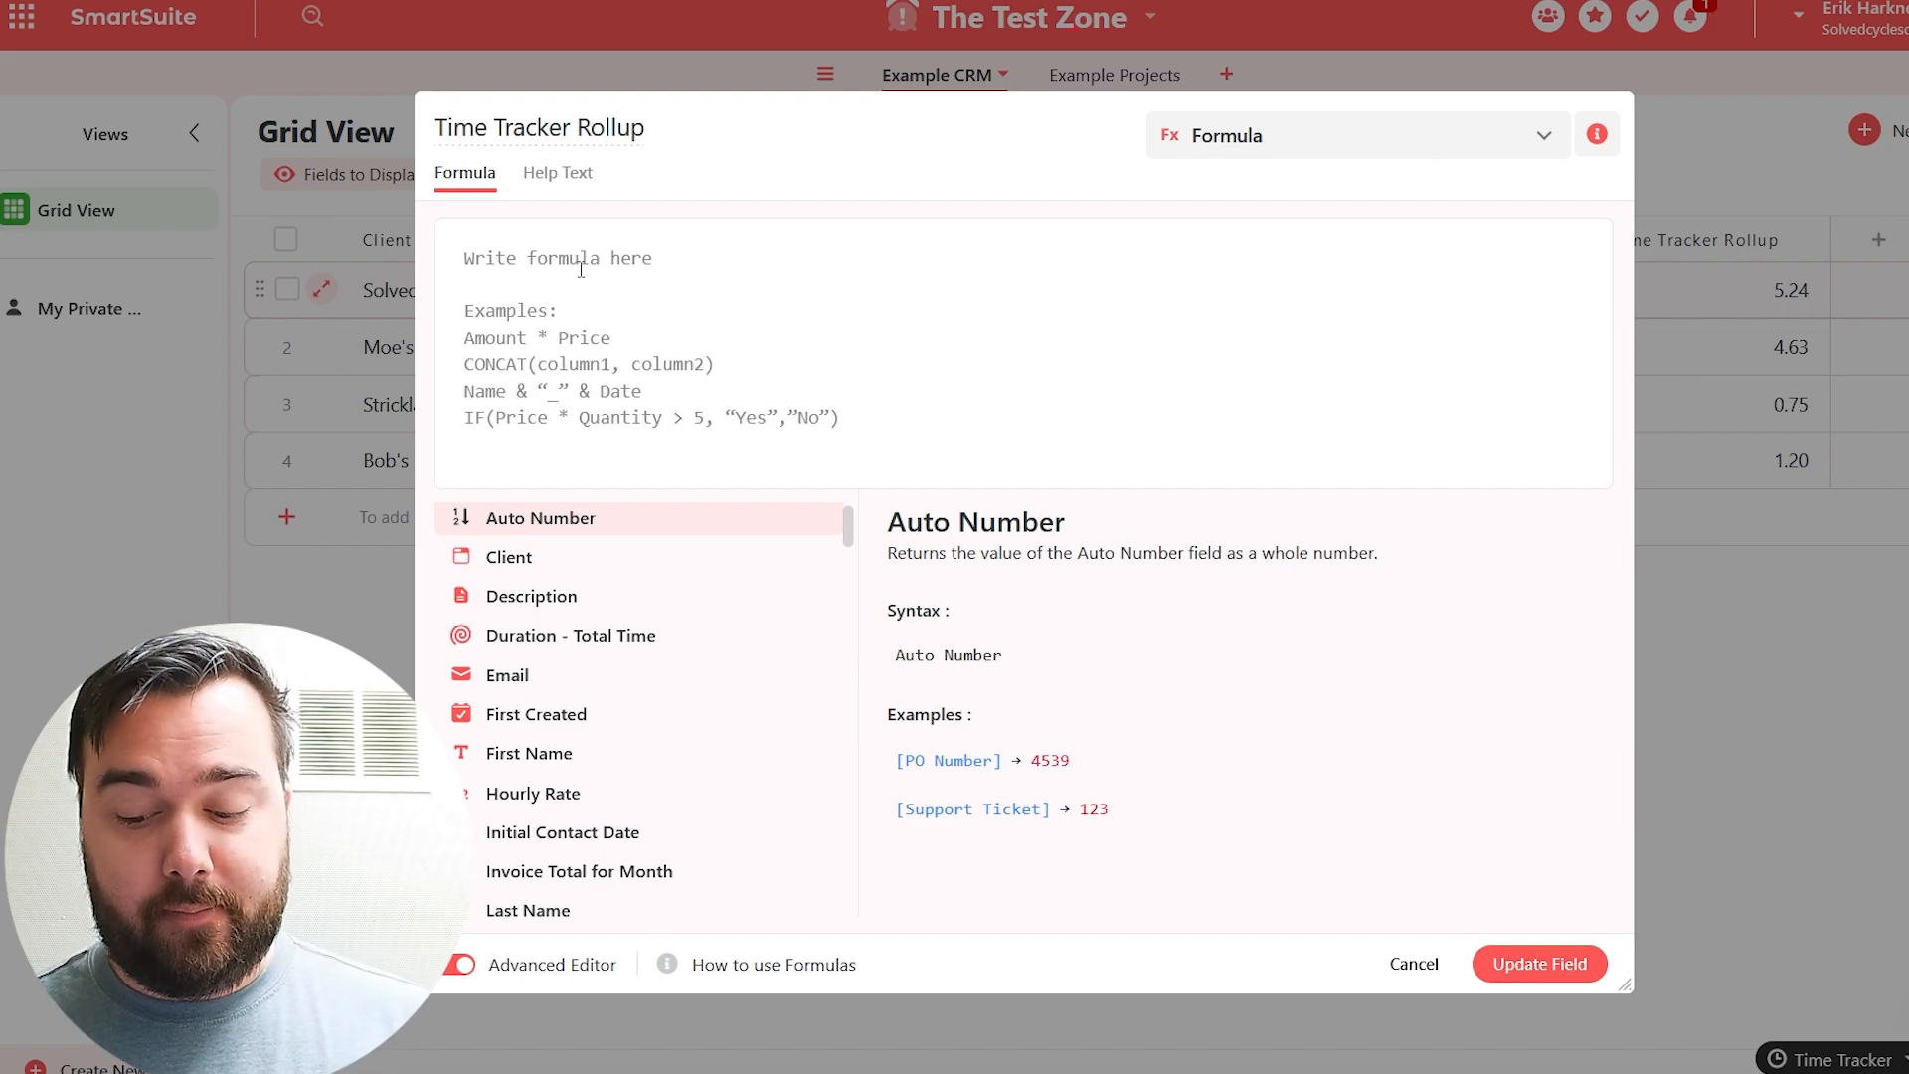
# - Enter a formula that references the linked tasks' tracked time as [Project Tasks].[Time Tracker]
pyautogui.write('[')
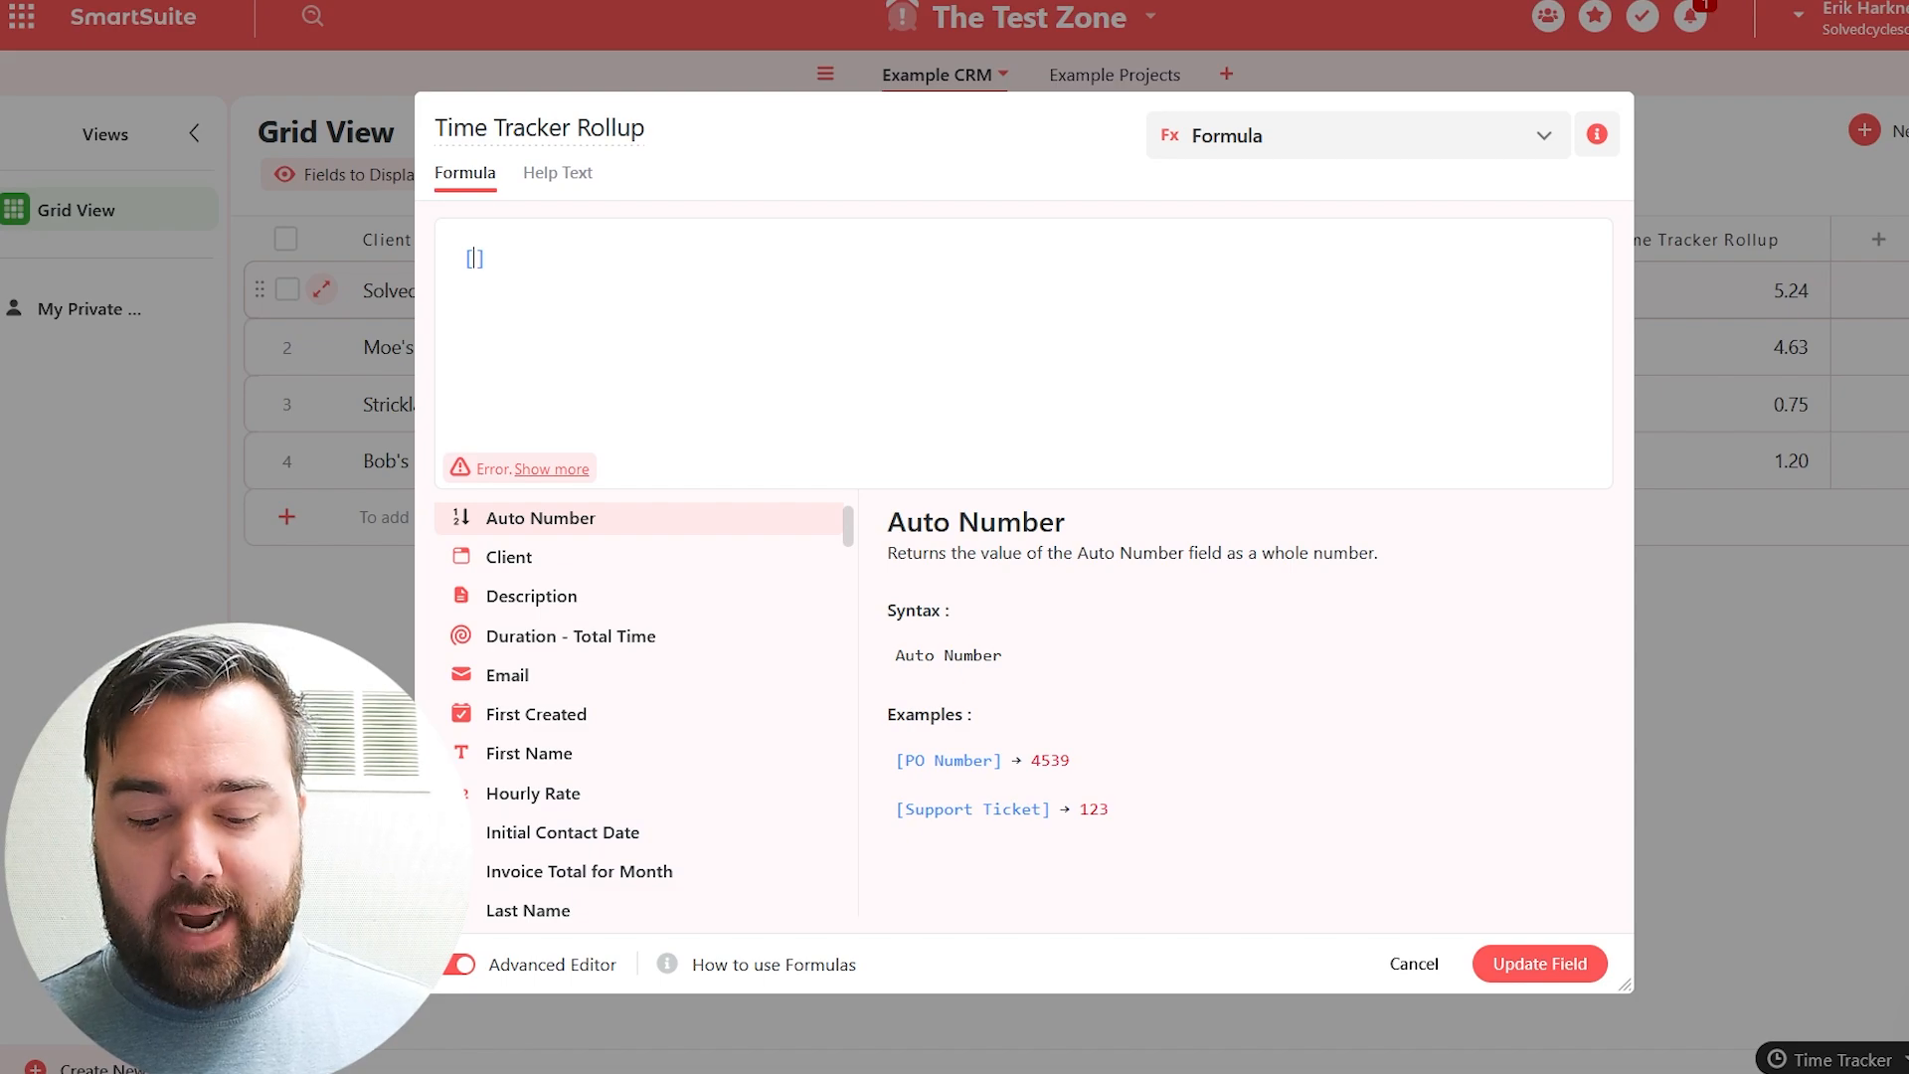
pyautogui.write('project')
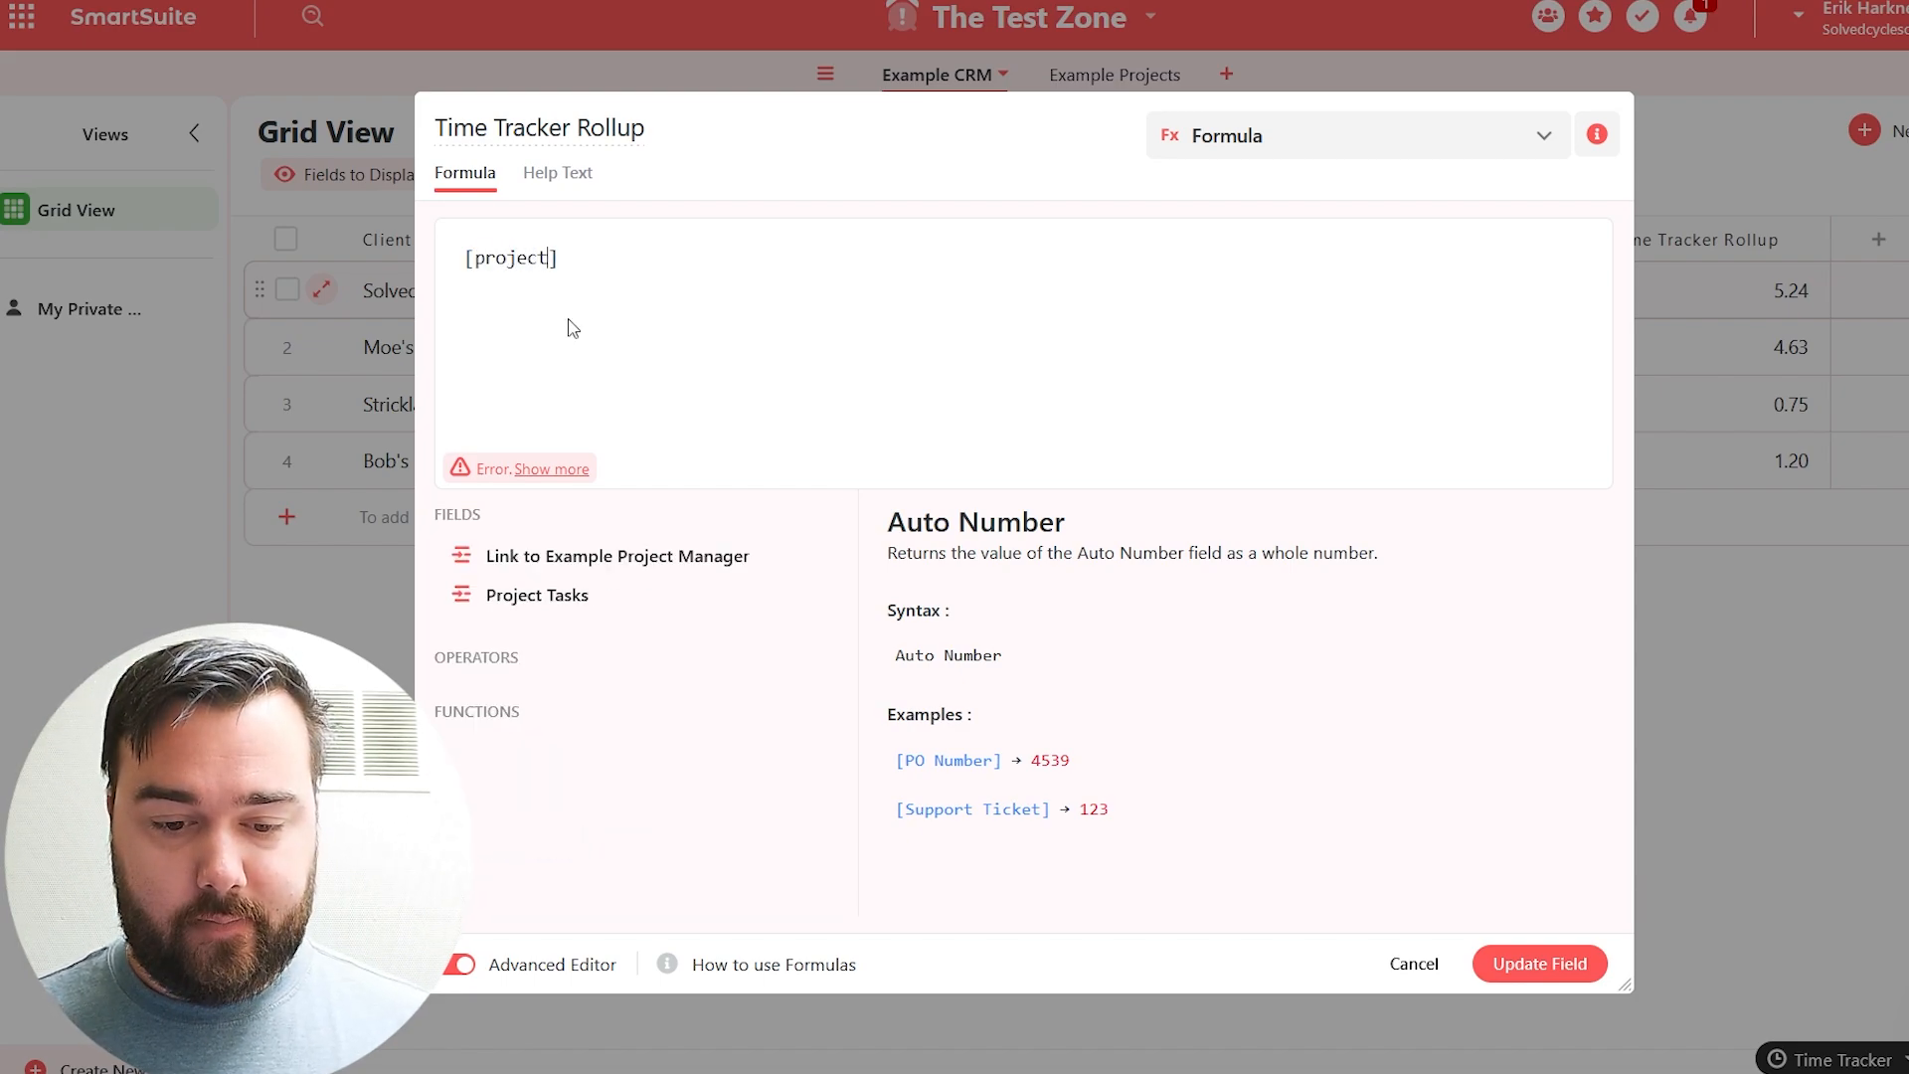
pyautogui.click(810, 592)
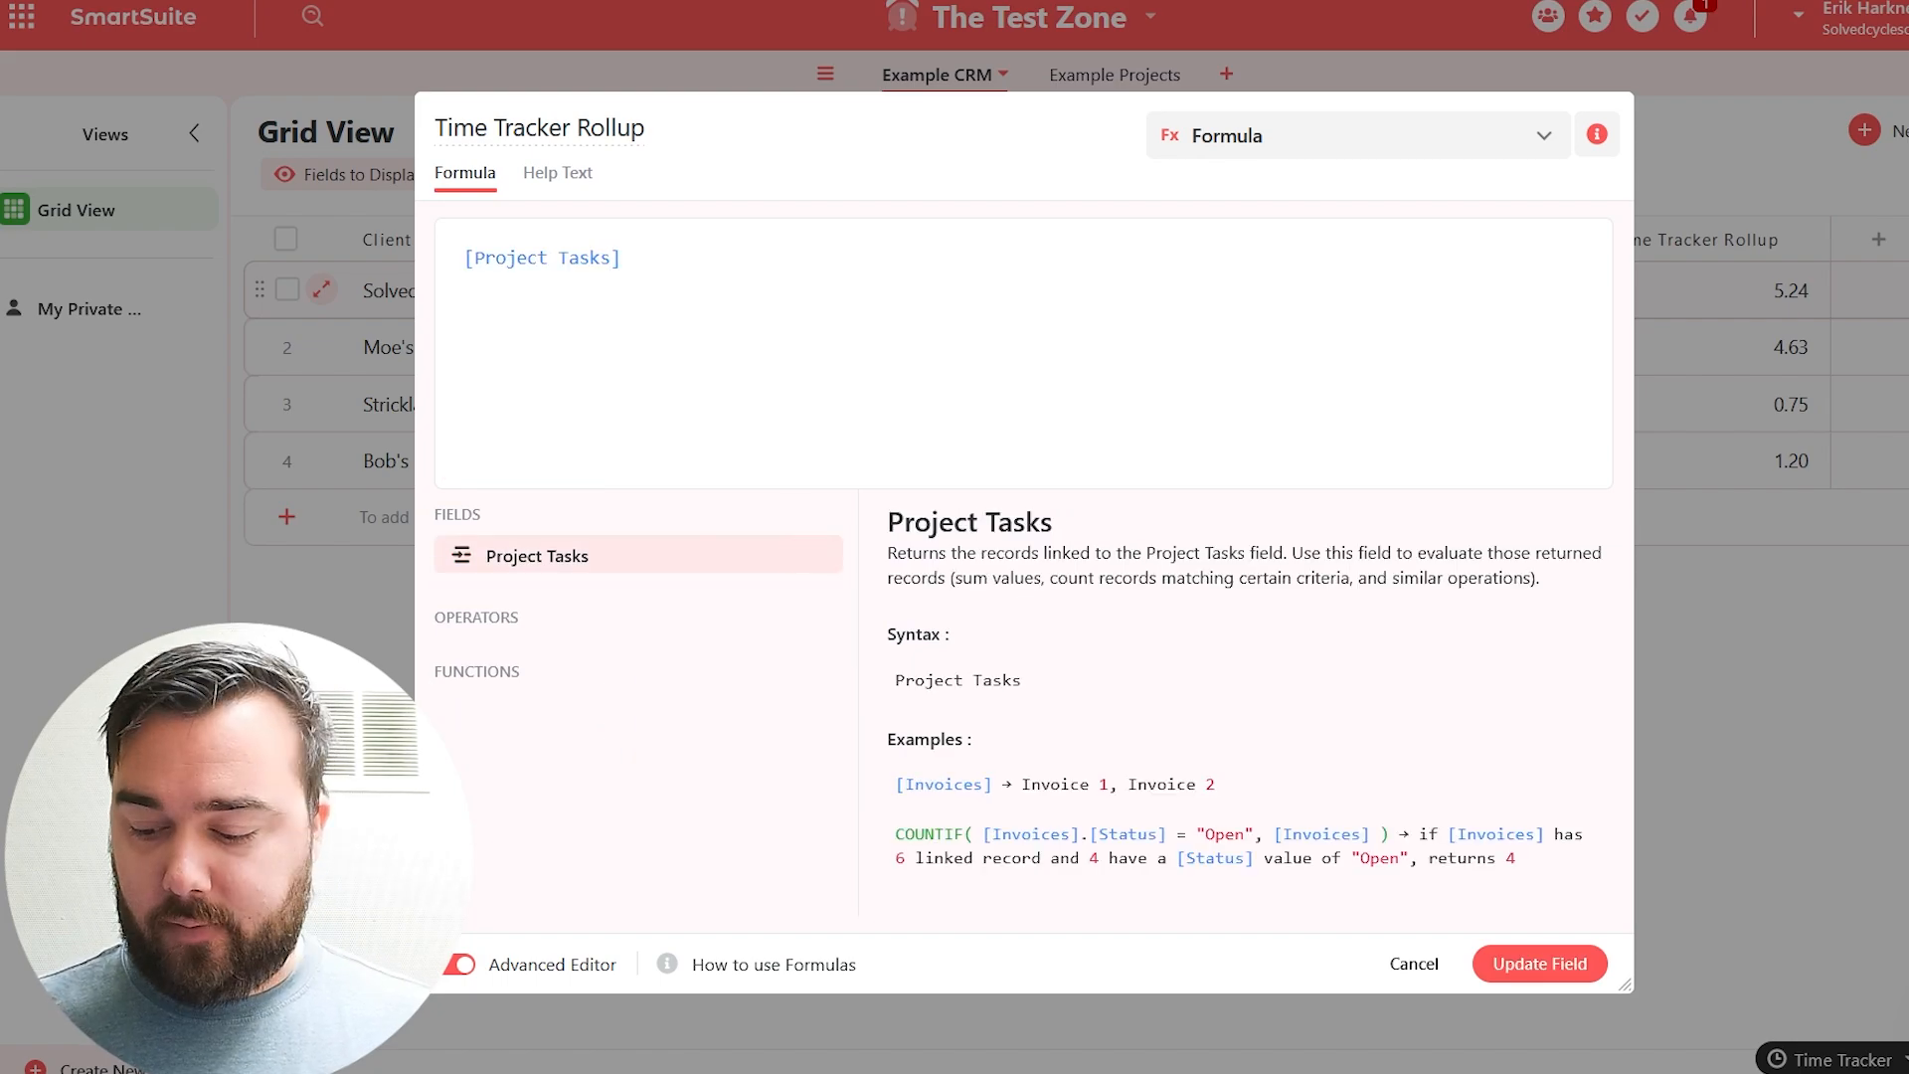
pyautogui.write('.')
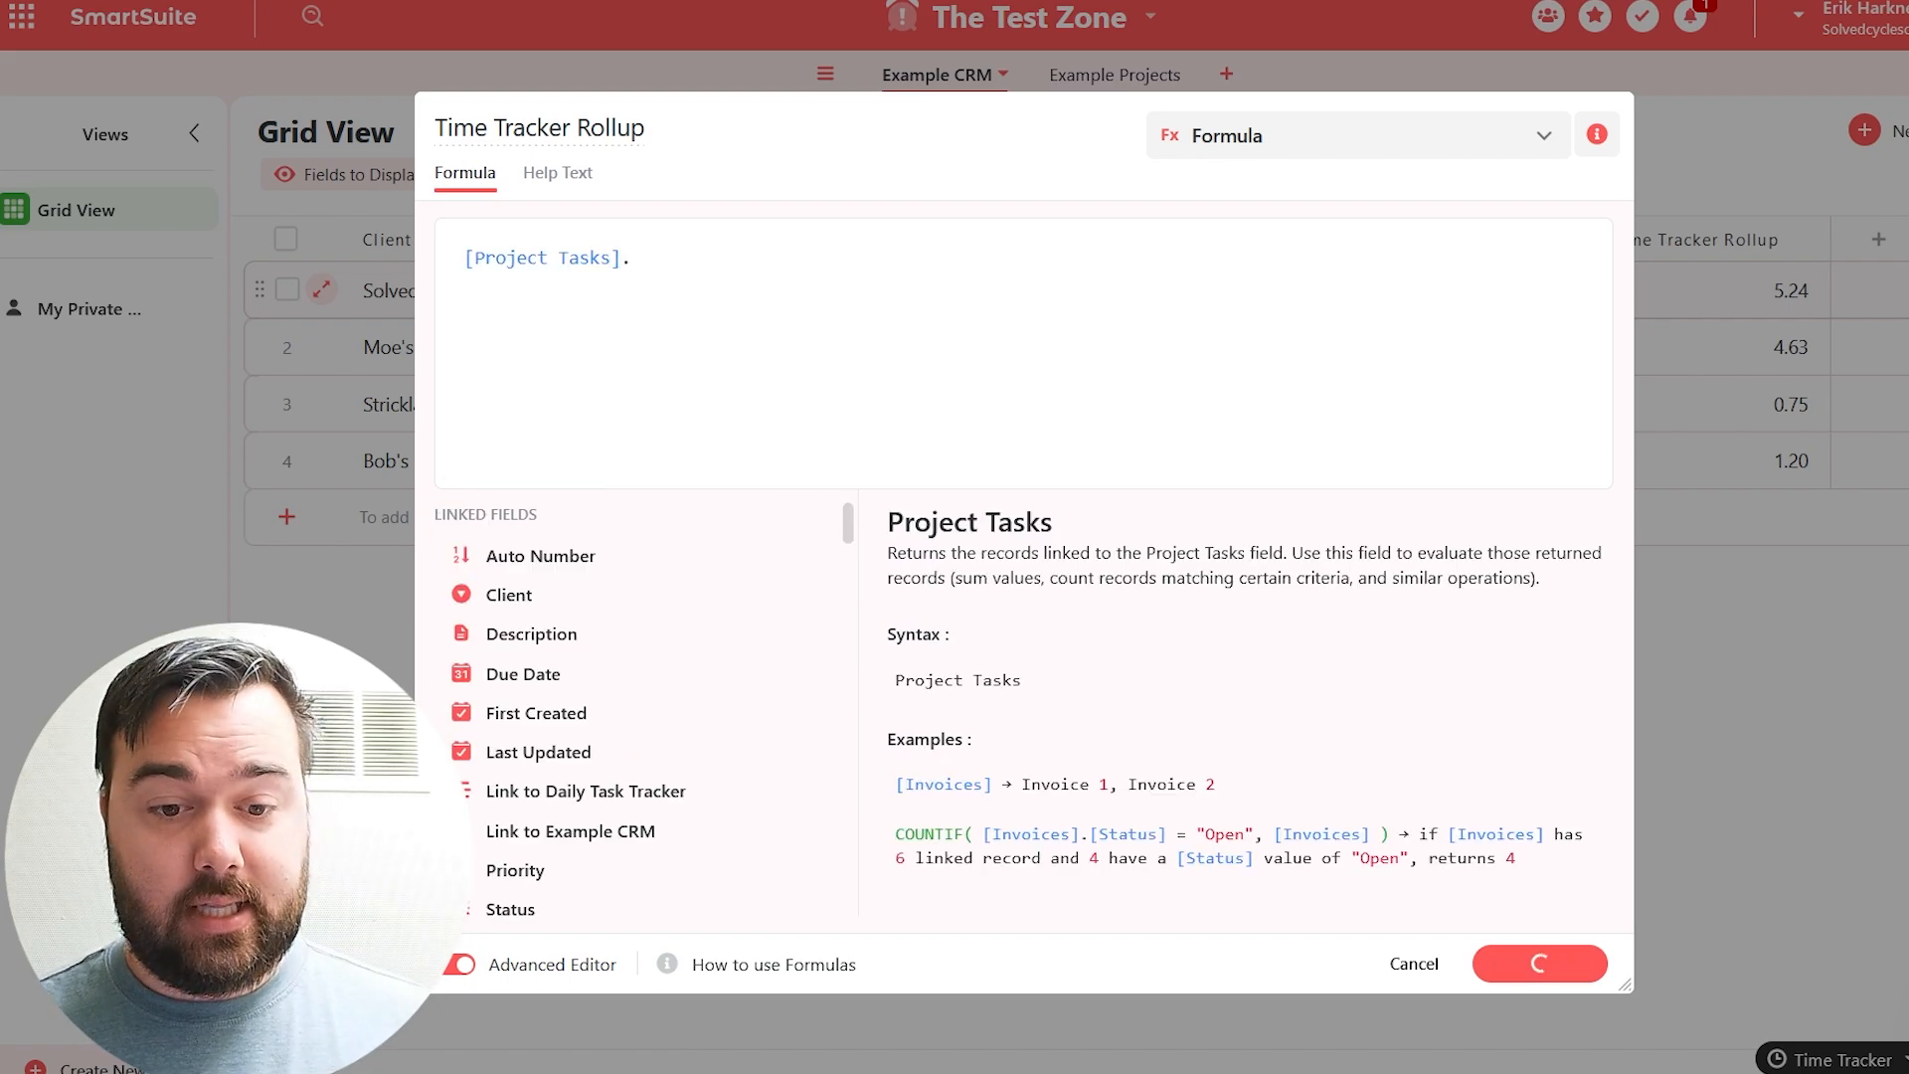
pyautogui.write('[')
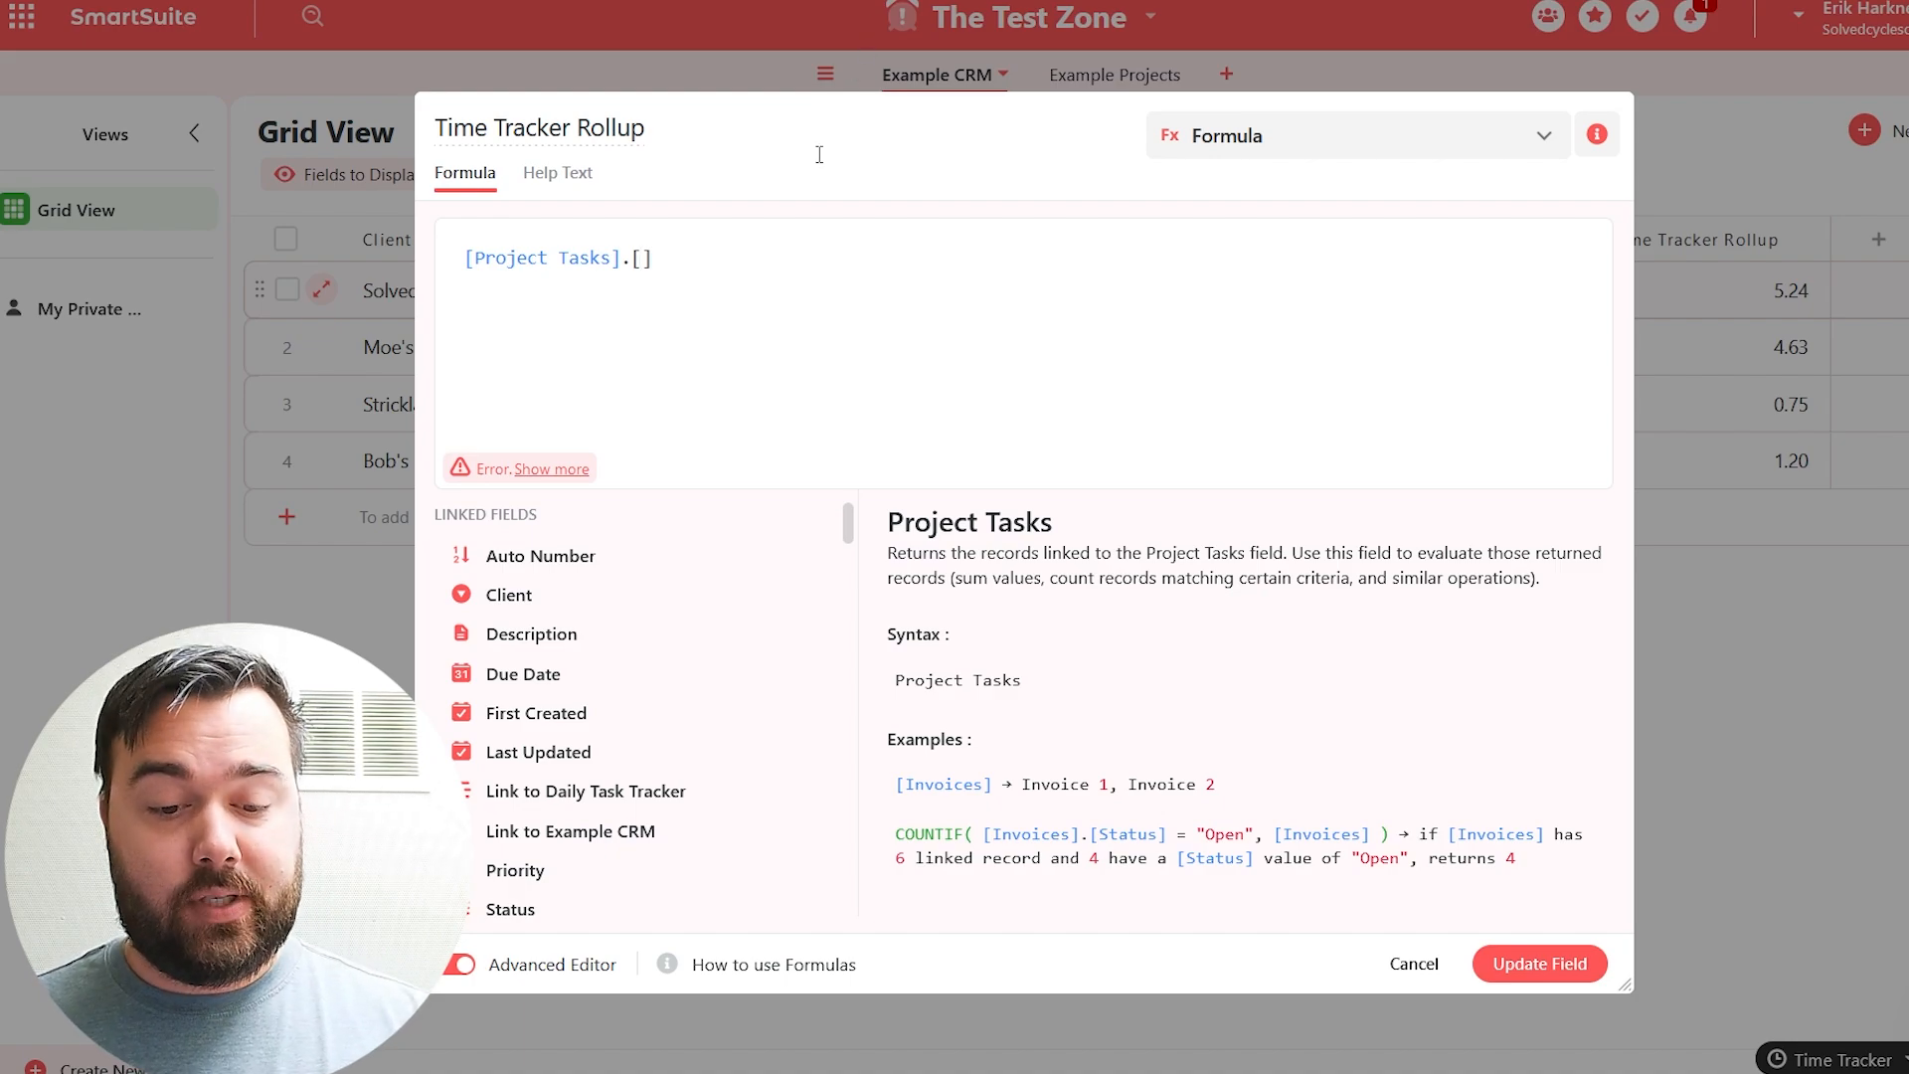
pyautogui.scroll(-1, 596, 786)
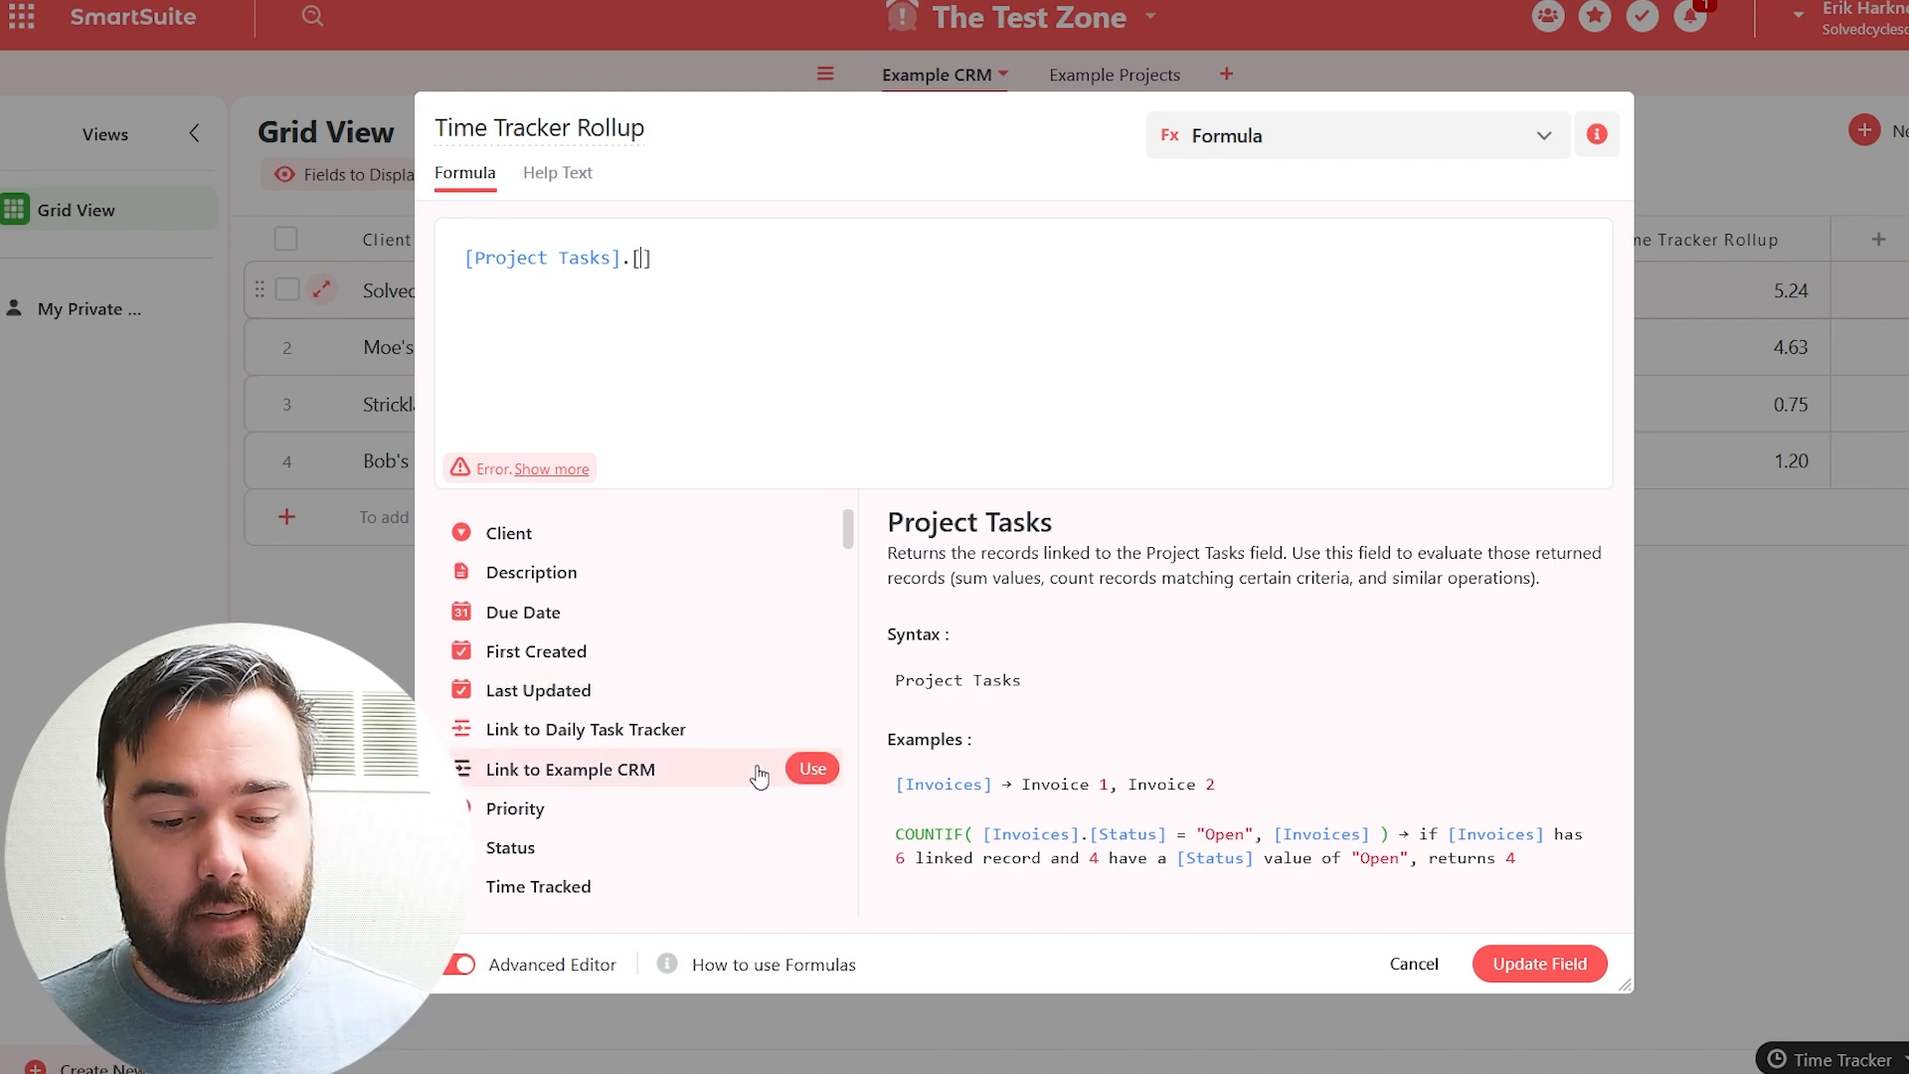
pyautogui.scroll(-2, 645, 908)
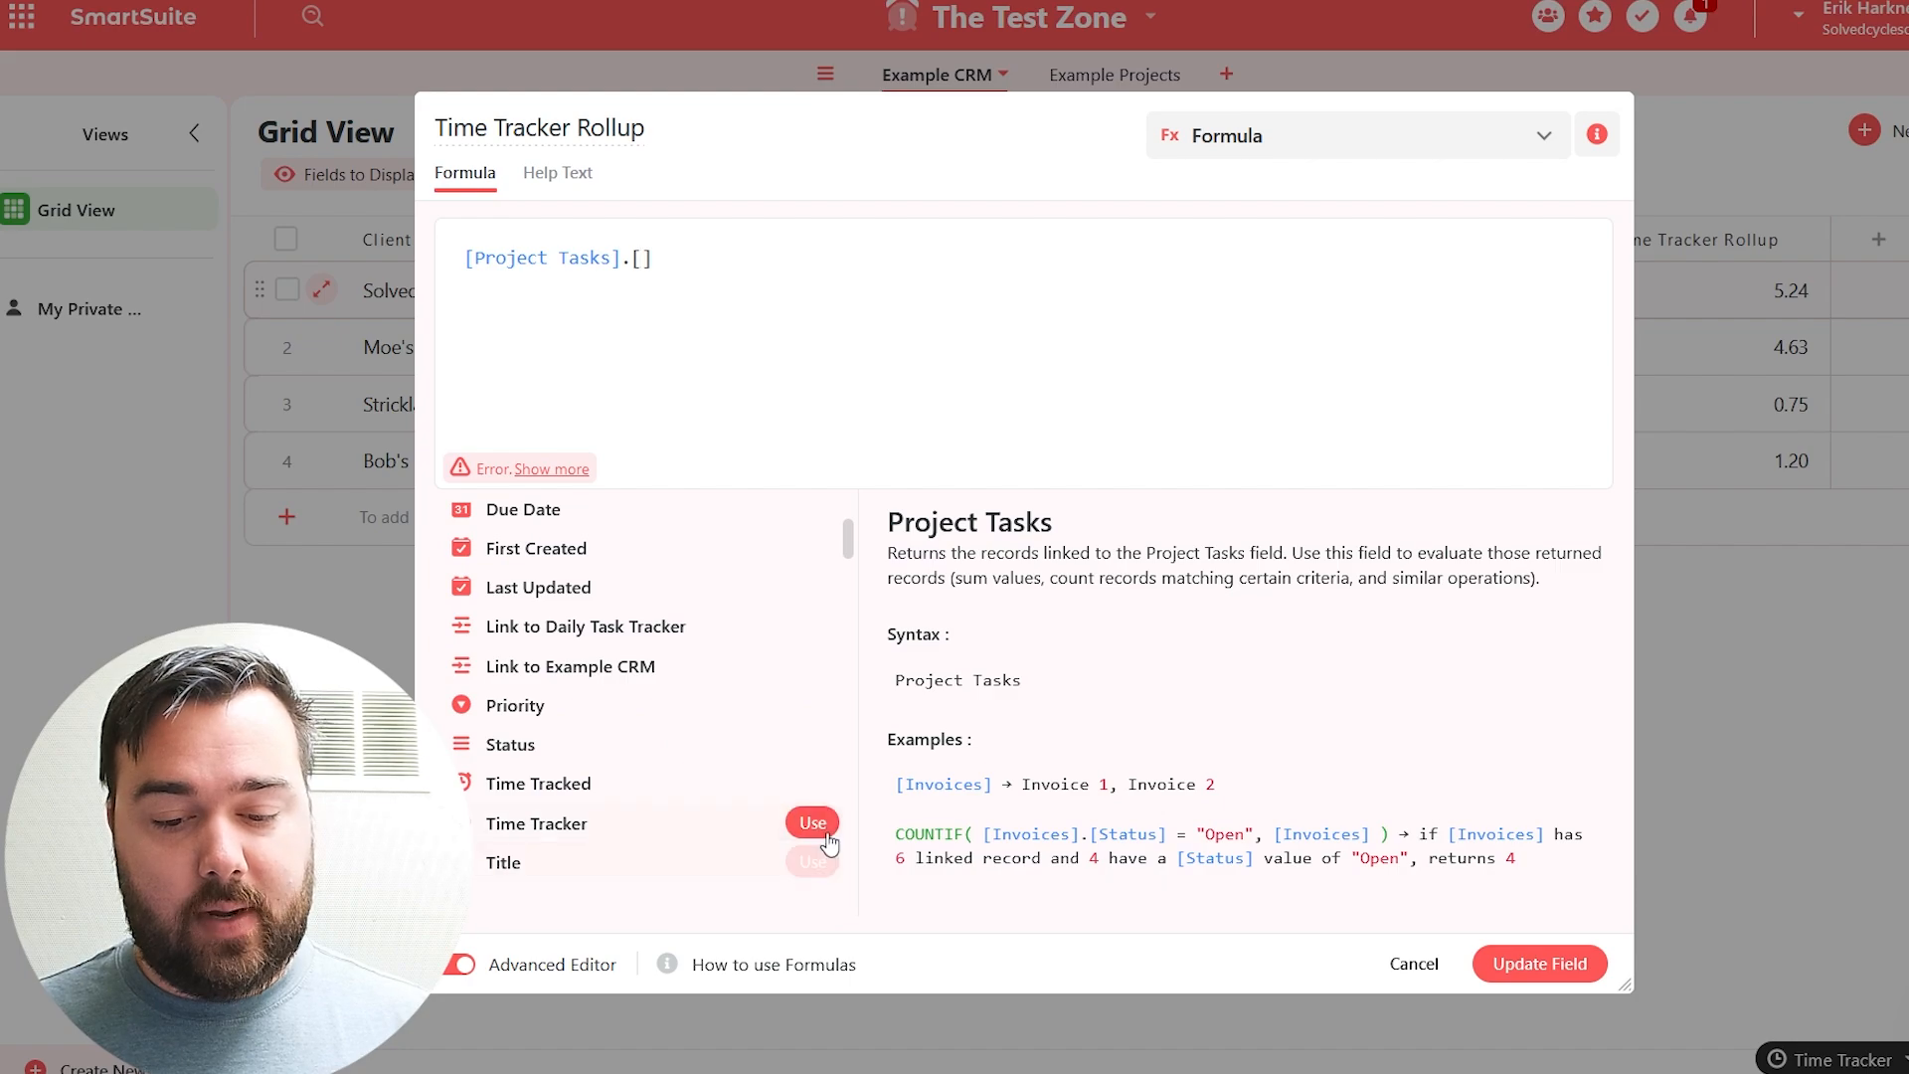
pyautogui.click(812, 823)
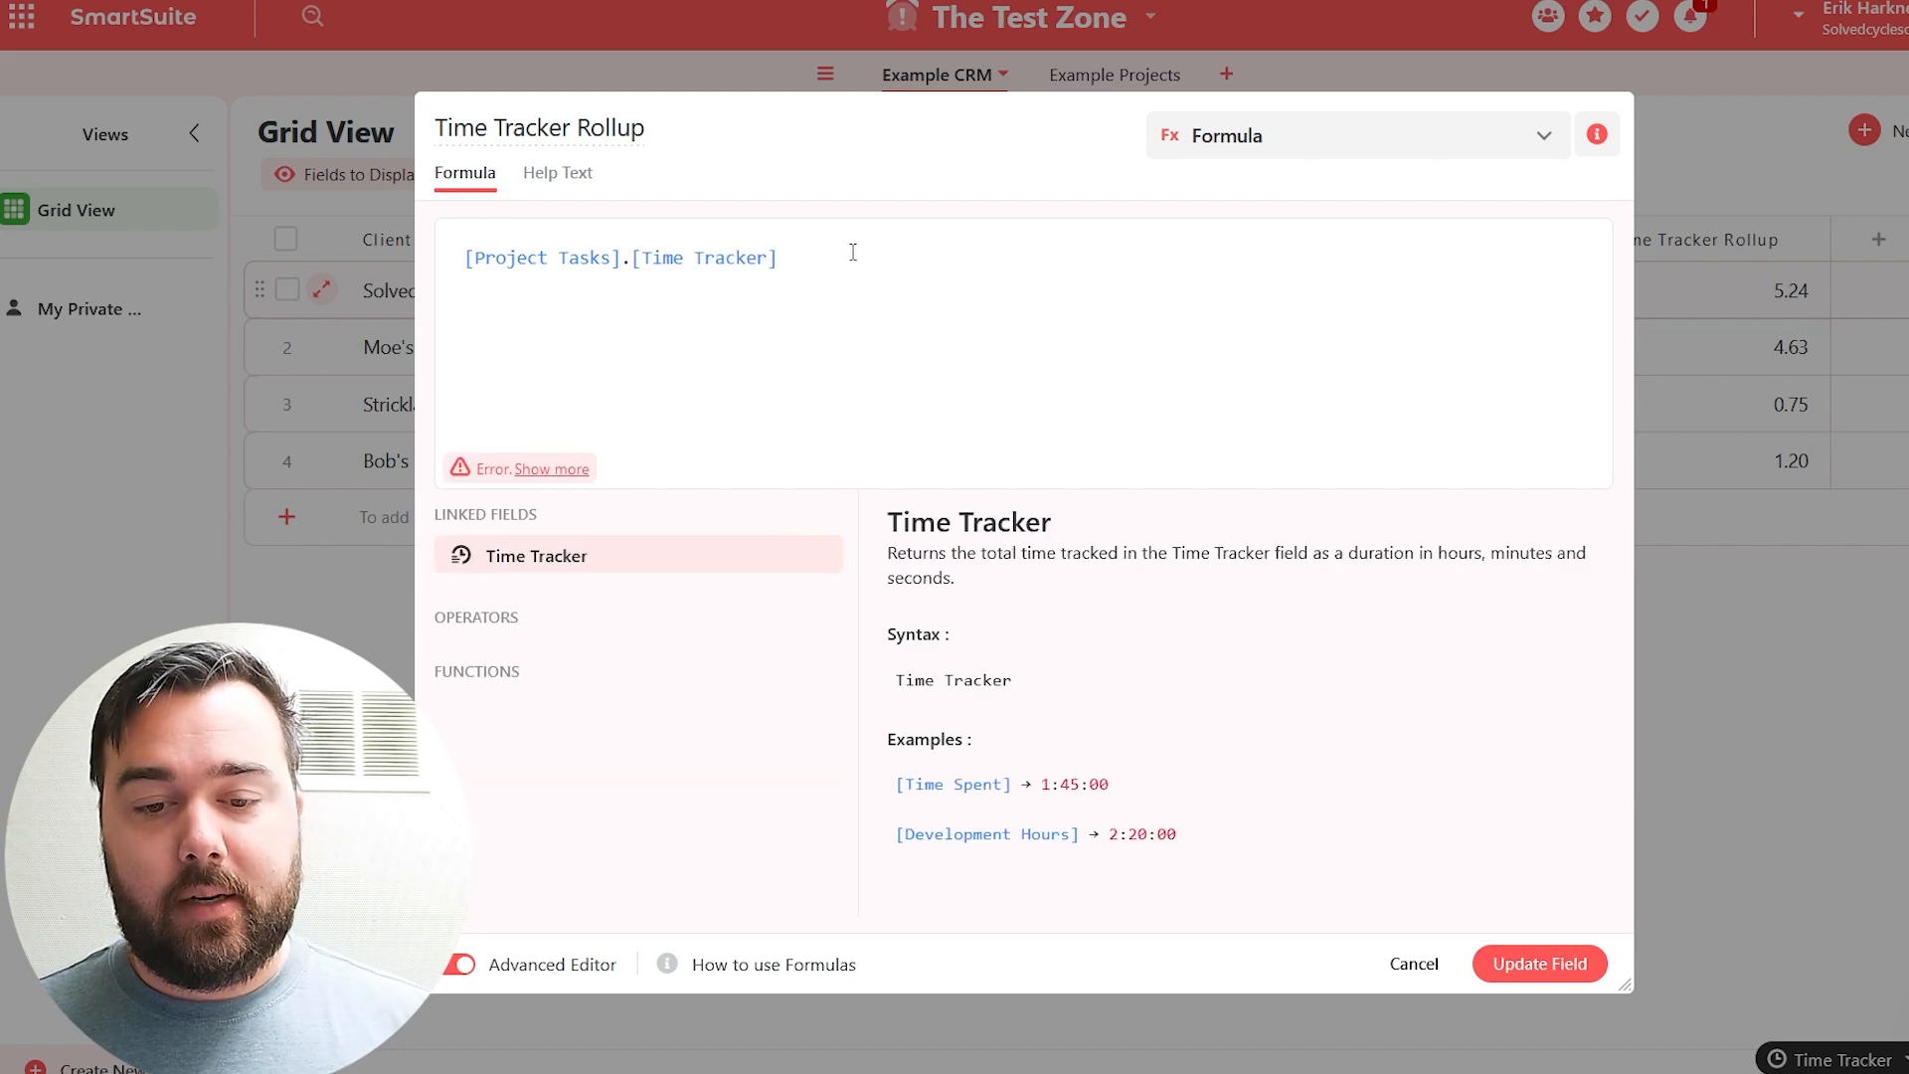
# - Wrap the reference as sum([Project Tasks].[Time Tracker]) and update the field
pyautogui.click(853, 253)
pyautogui.click(466, 260)
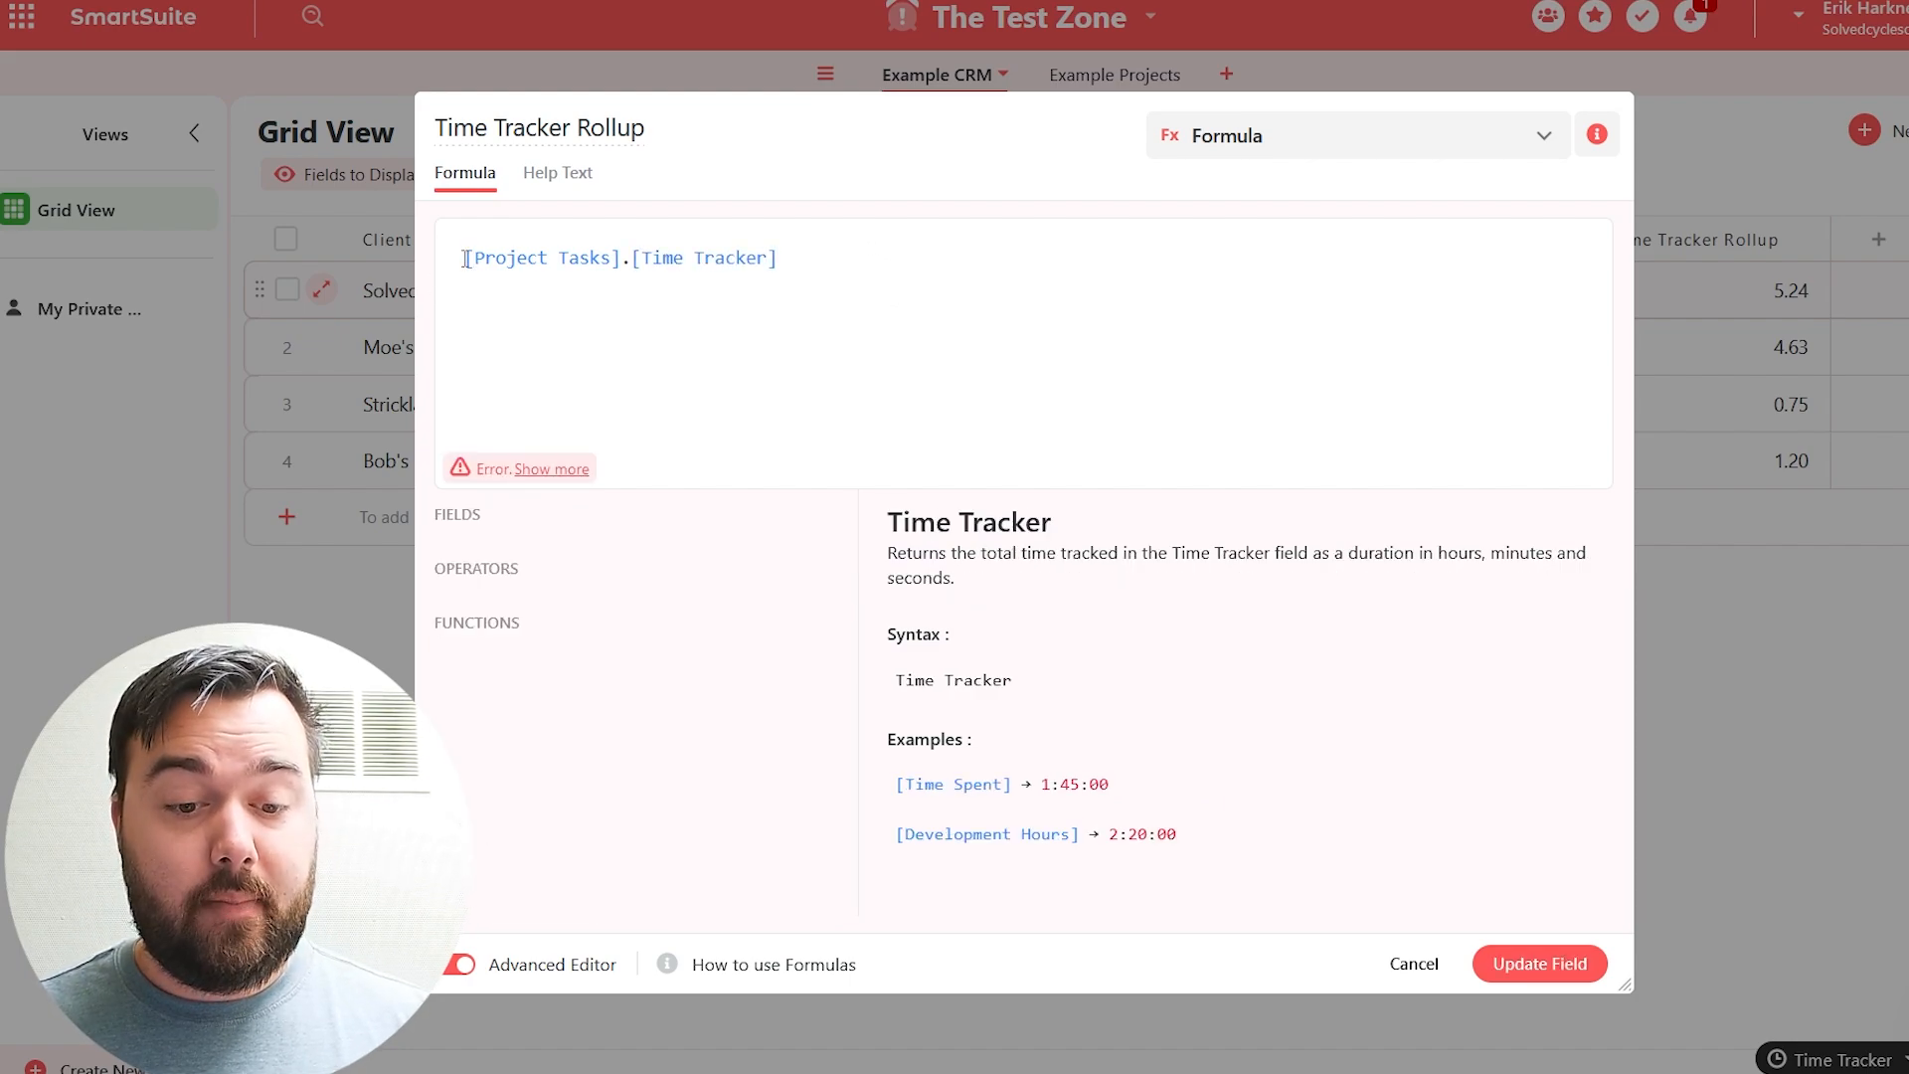
pyautogui.write('sum(')
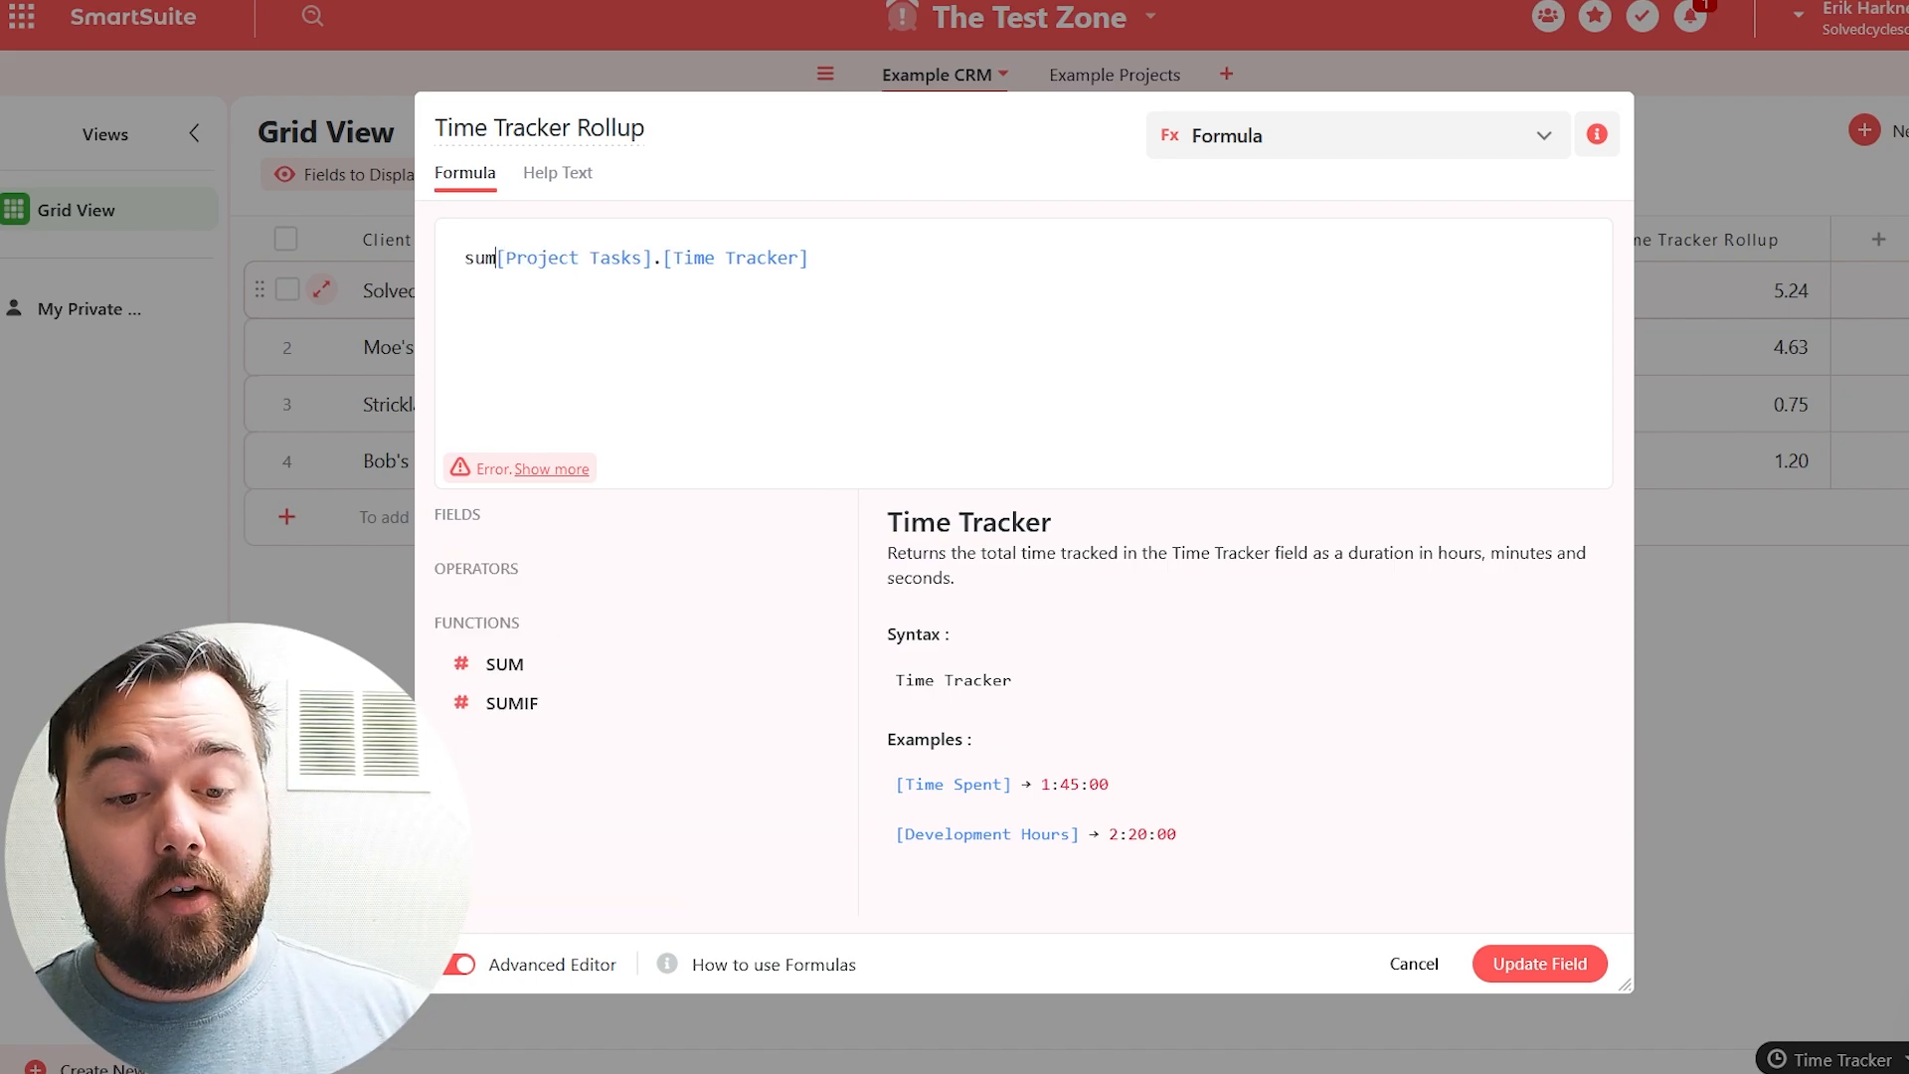
pyautogui.click(890, 255)
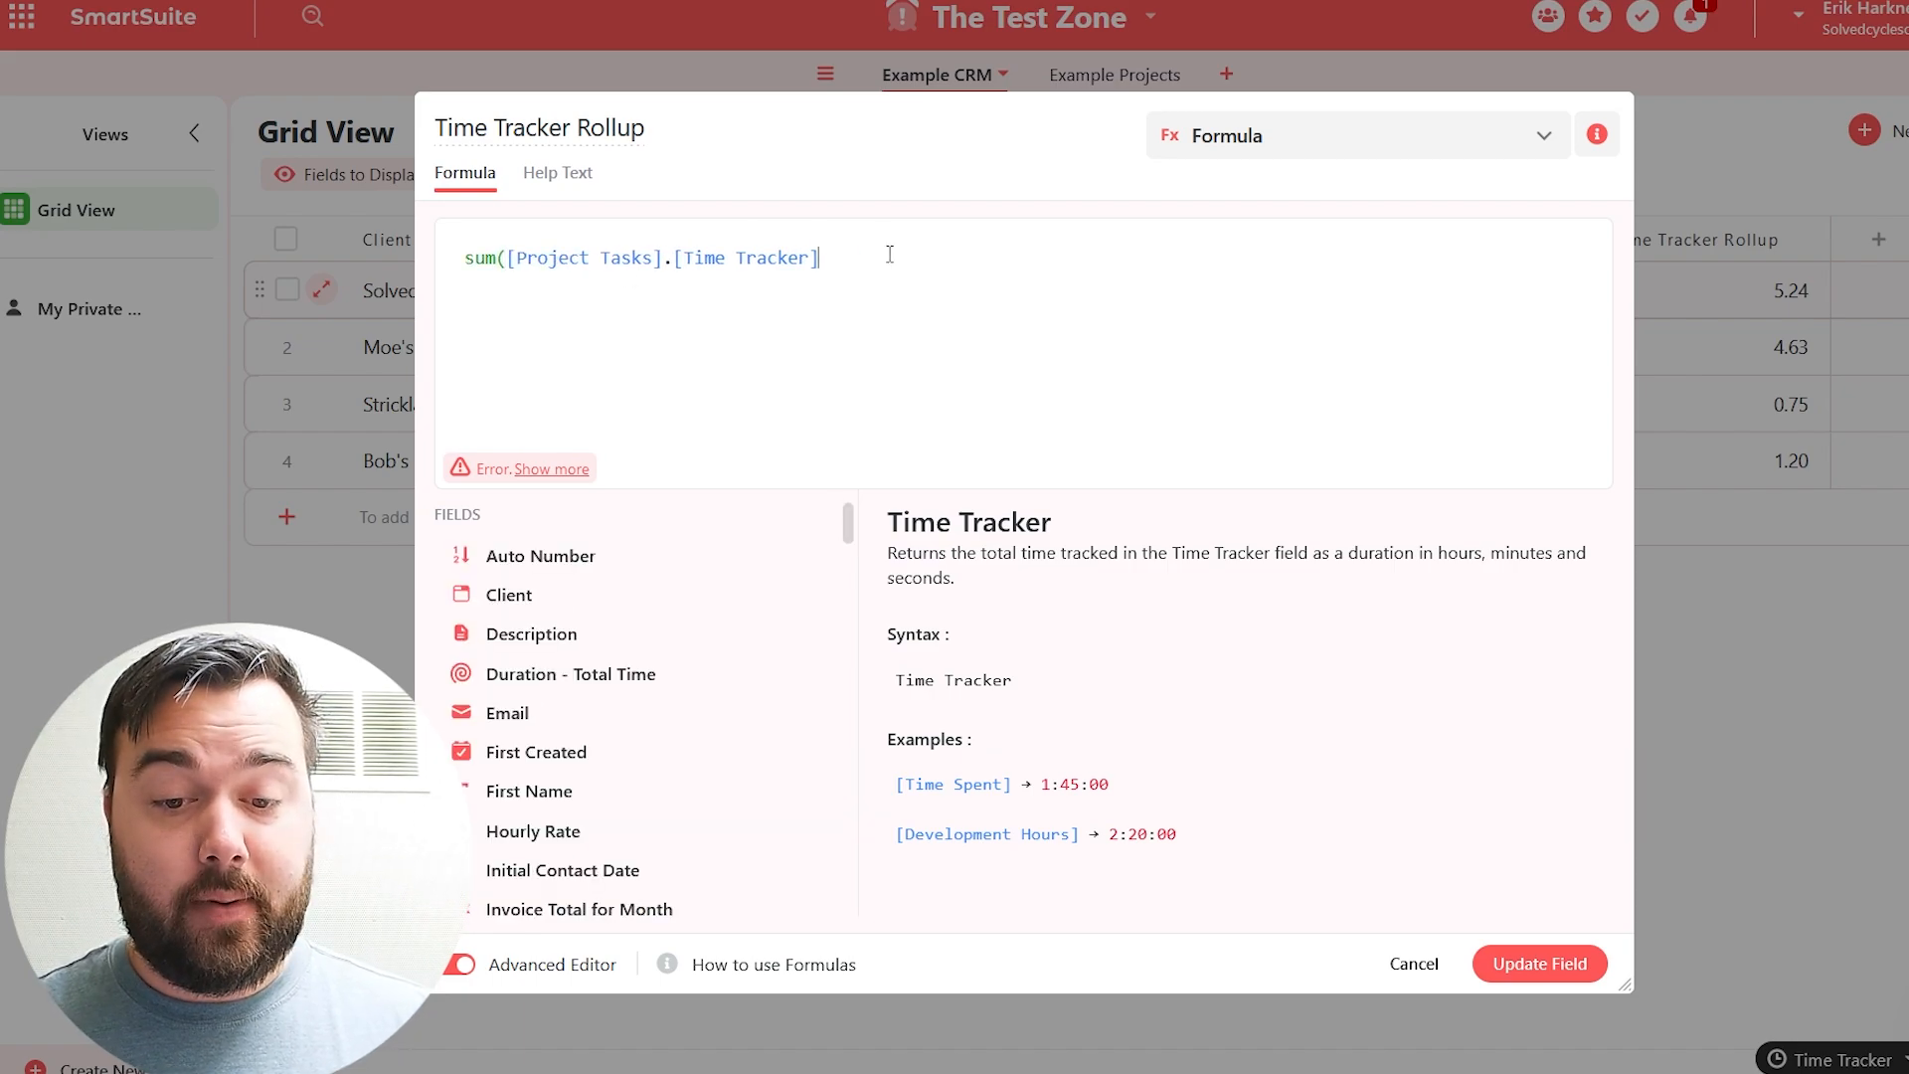
pyautogui.write(')')
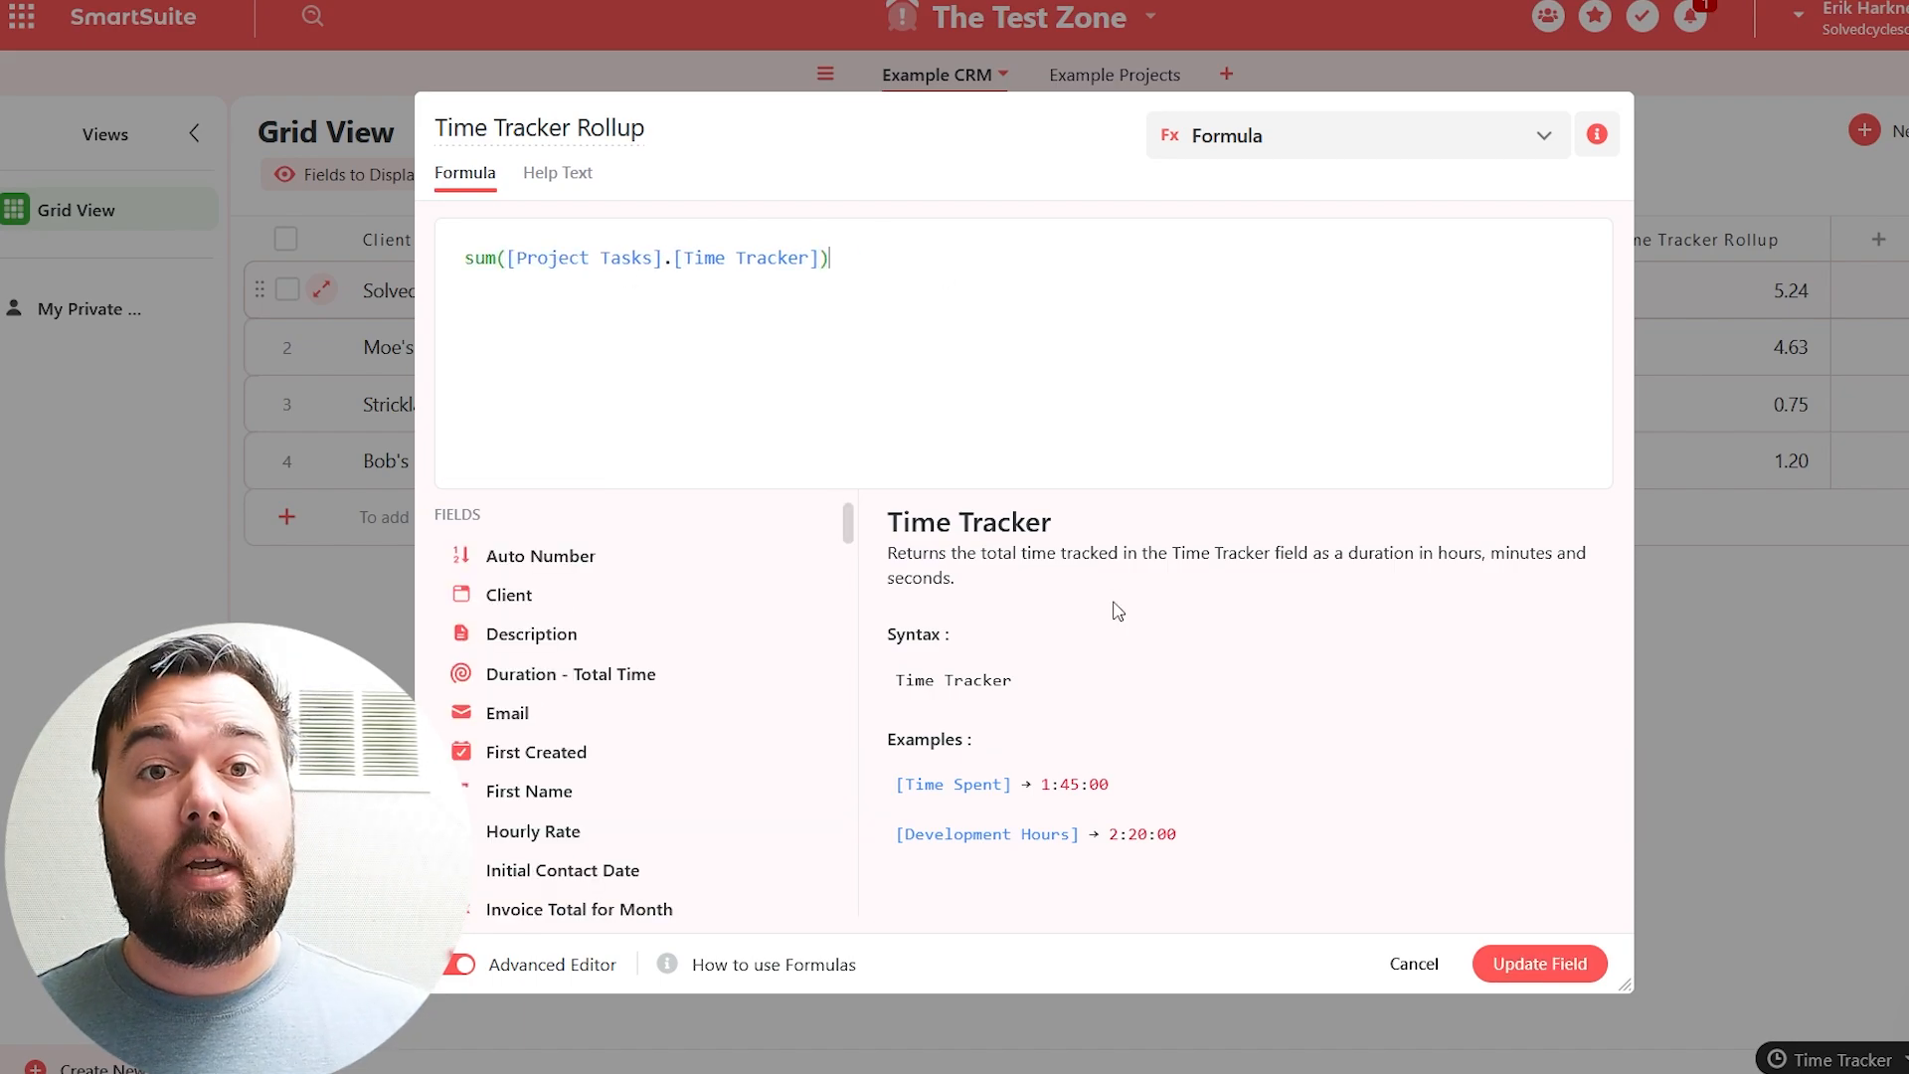
pyautogui.click(1532, 967)
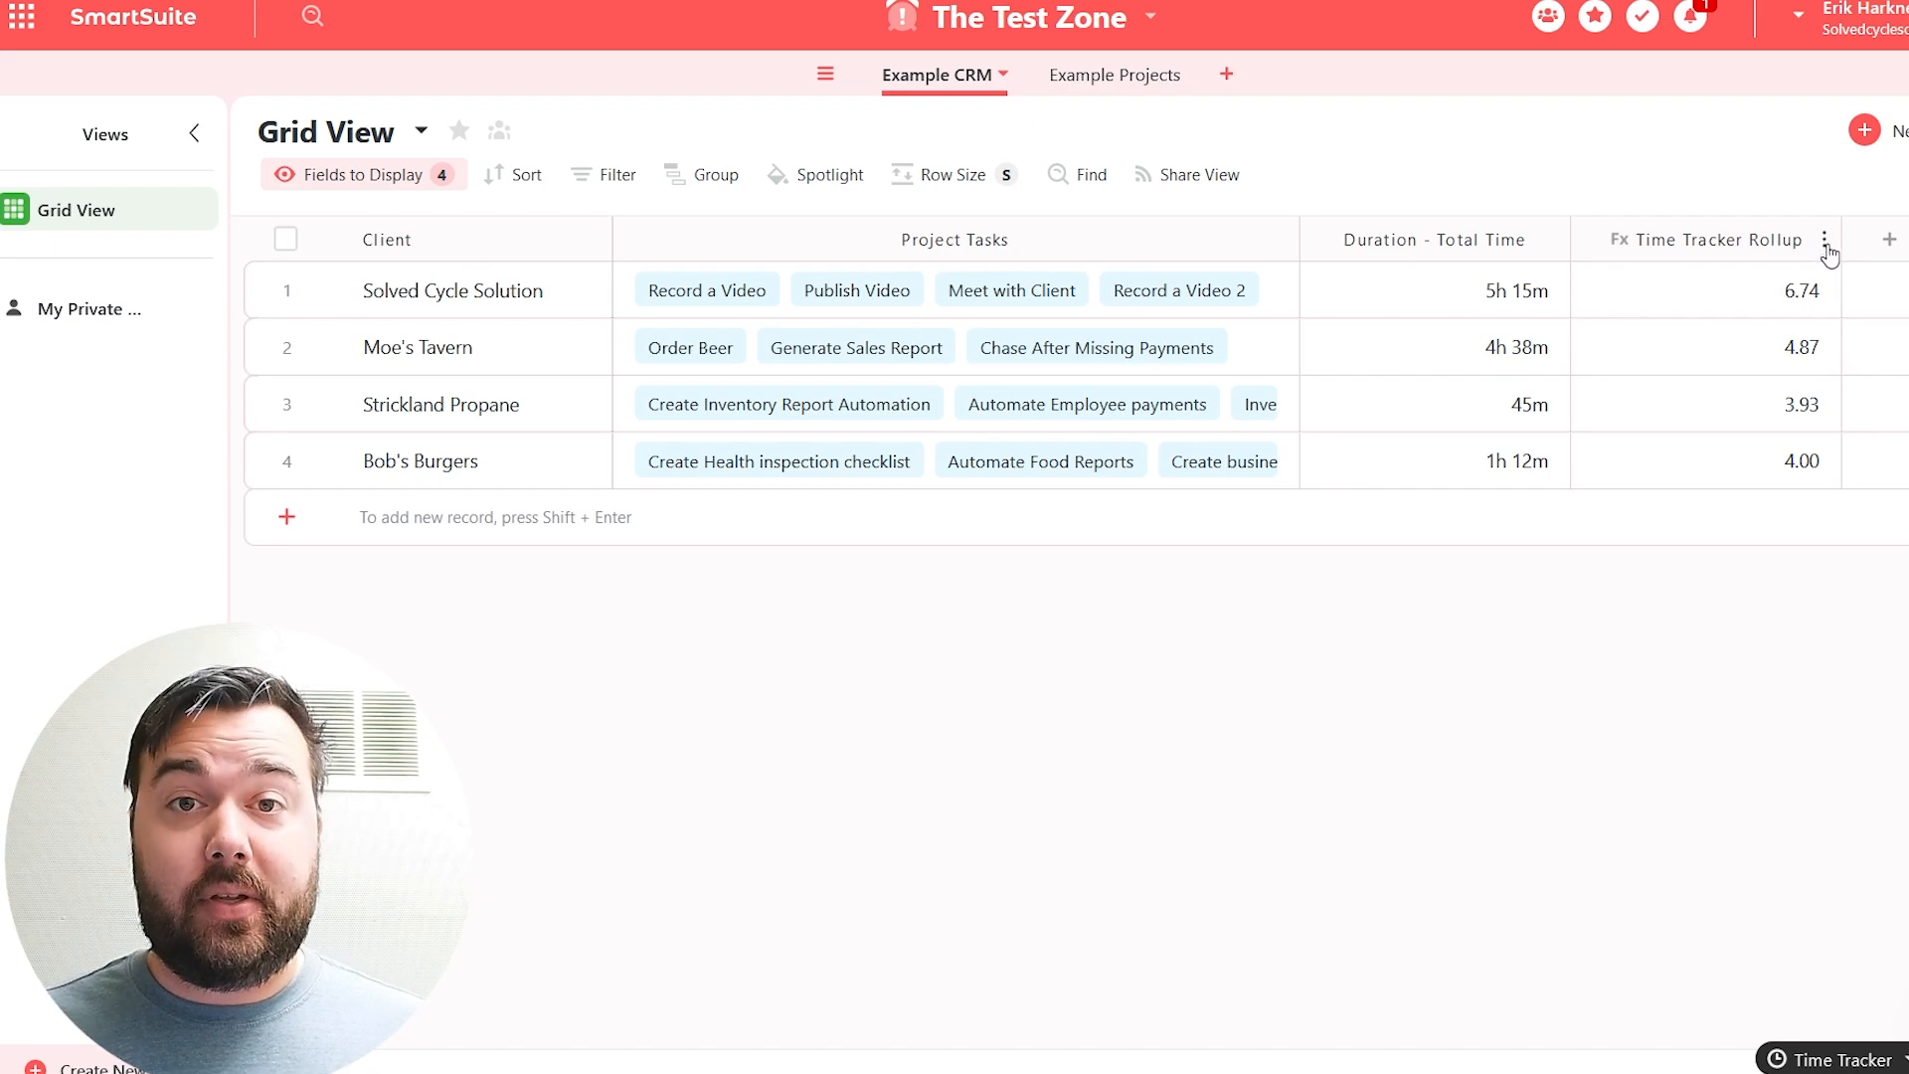
# - Replace the Time Tracker Rollup formula with ((SUMIF([Project Tasks].[Status]="Complete",[Project Tasks].[Time Tracker]))/60)/60 and update the field
pyautogui.click(1825, 241)
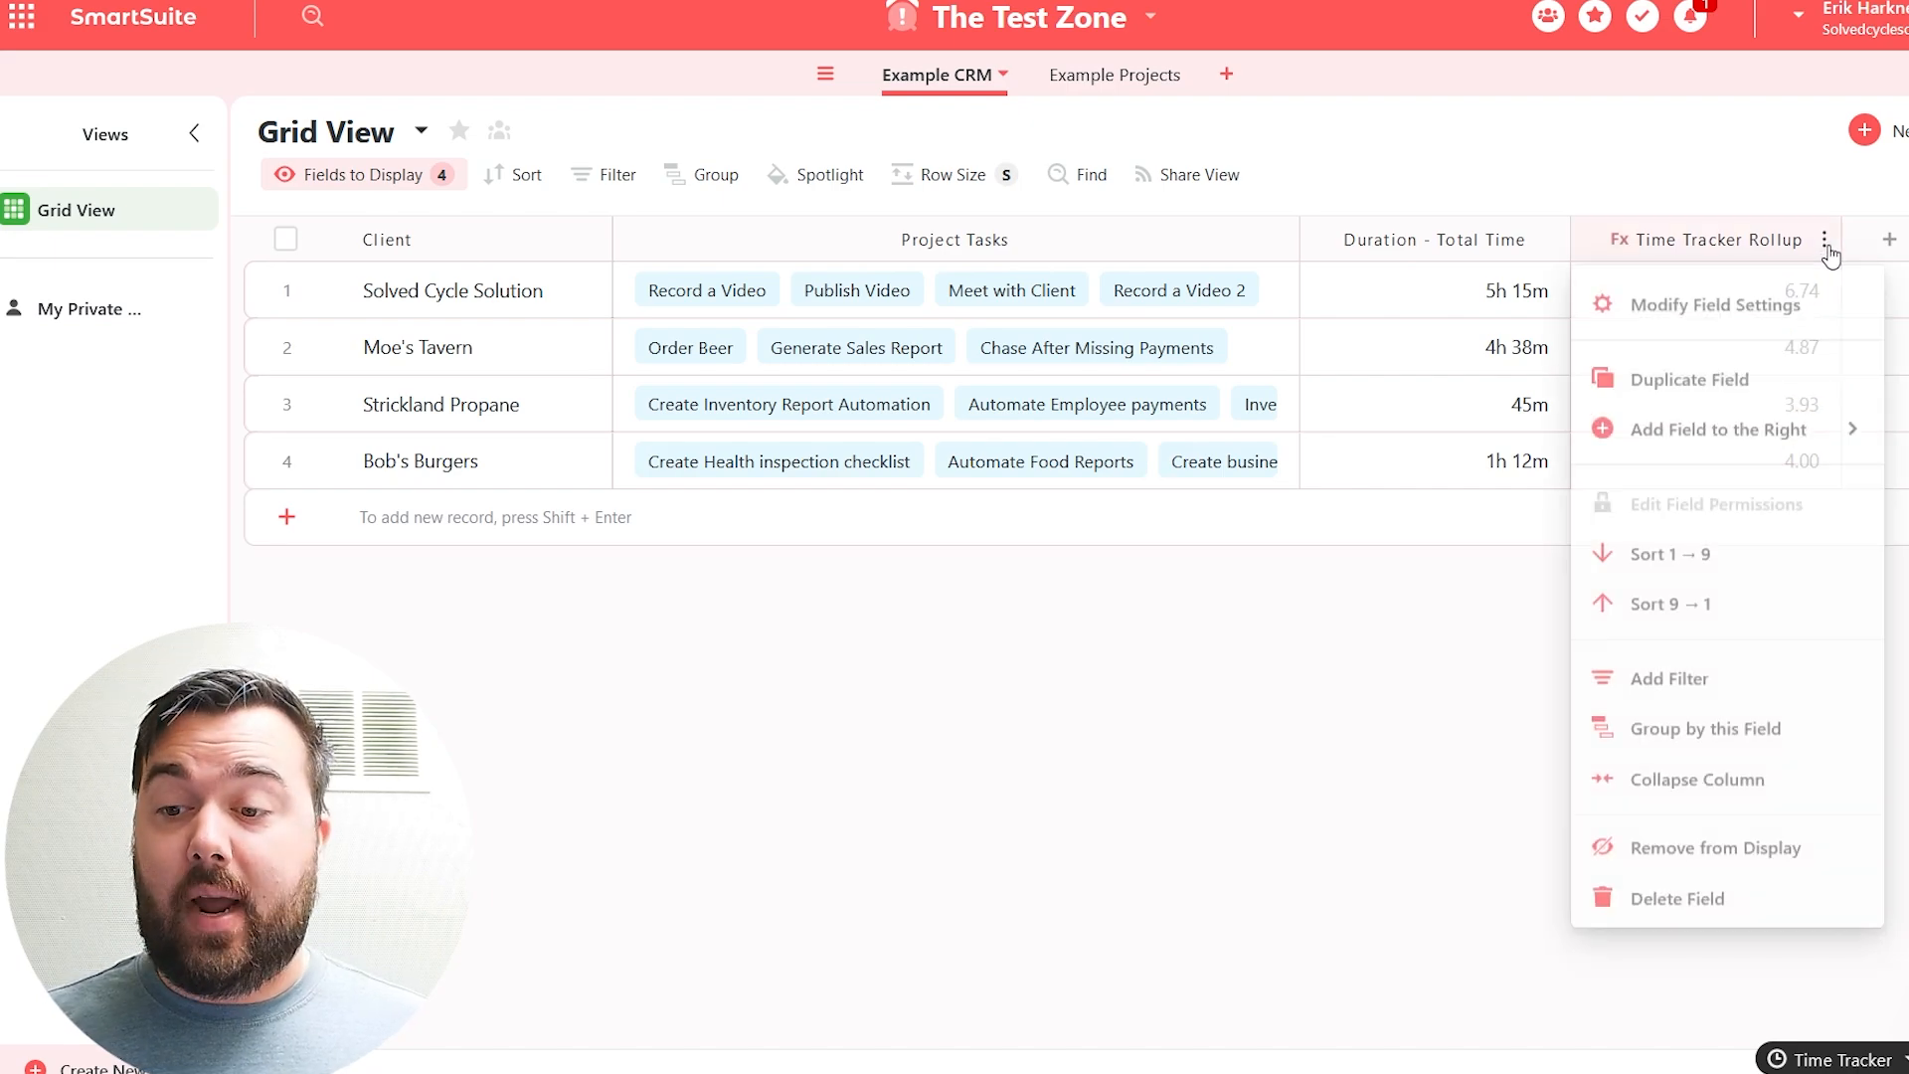
pyautogui.click(1725, 304)
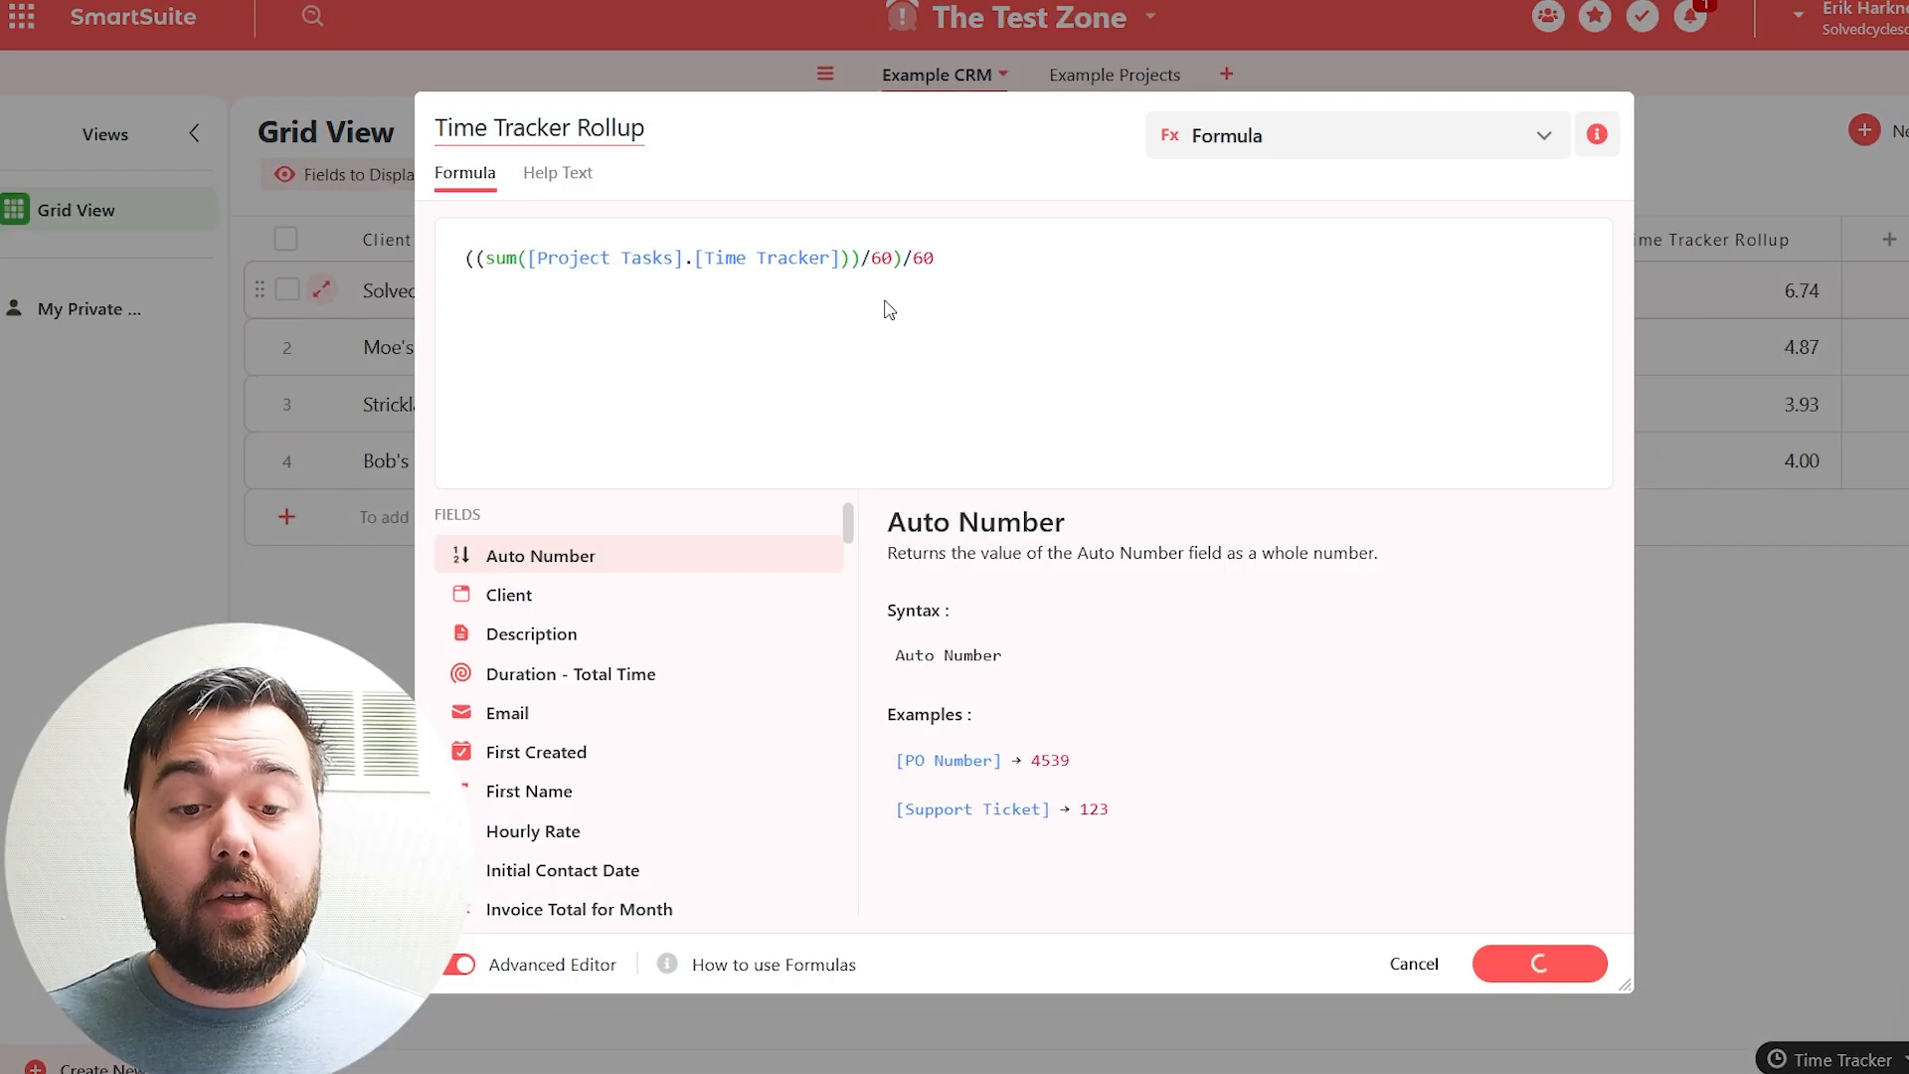
pyautogui.moveTo(1035, 288); pyautogui.dragTo(376, 260)
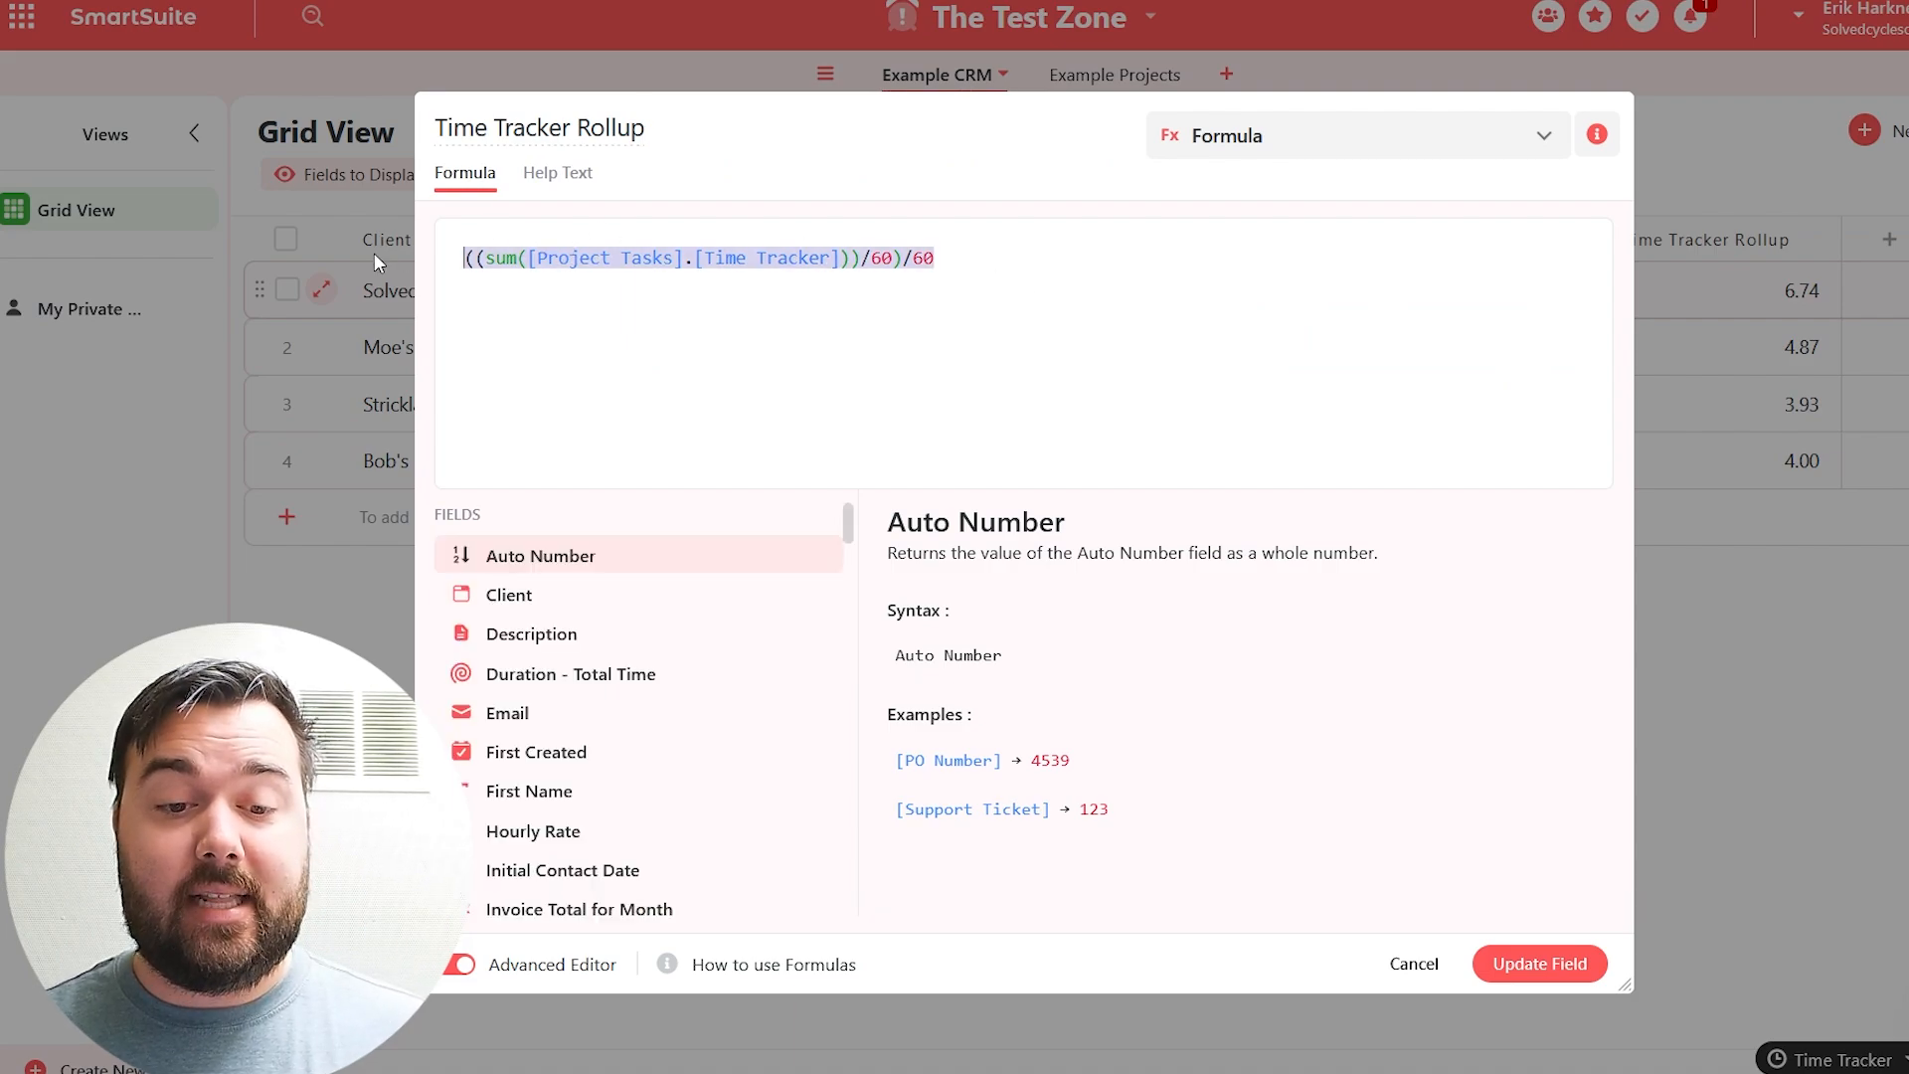
pyautogui.write('((SUMIF([Project Tasks].[Status]="Complete",[Project Tasks].[Time Tracker]))/60)/60')
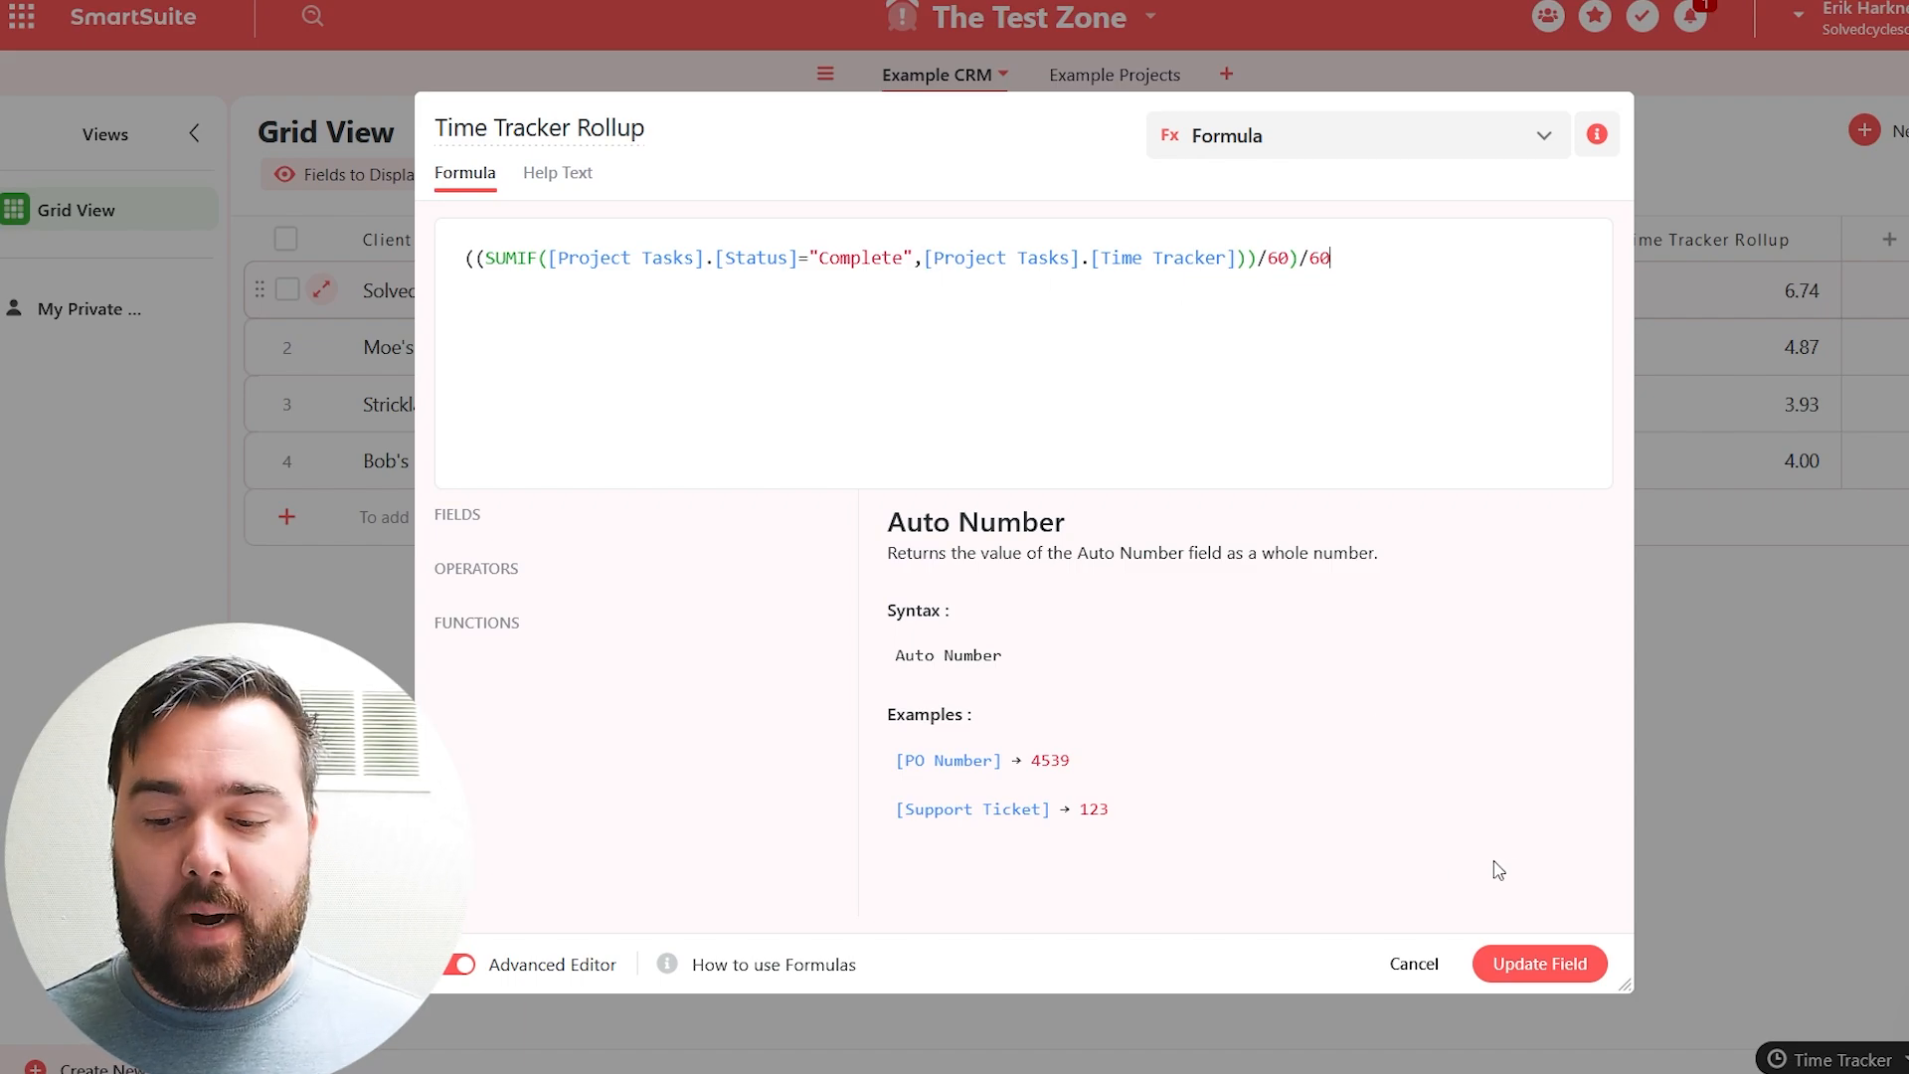
pyautogui.click(1535, 964)
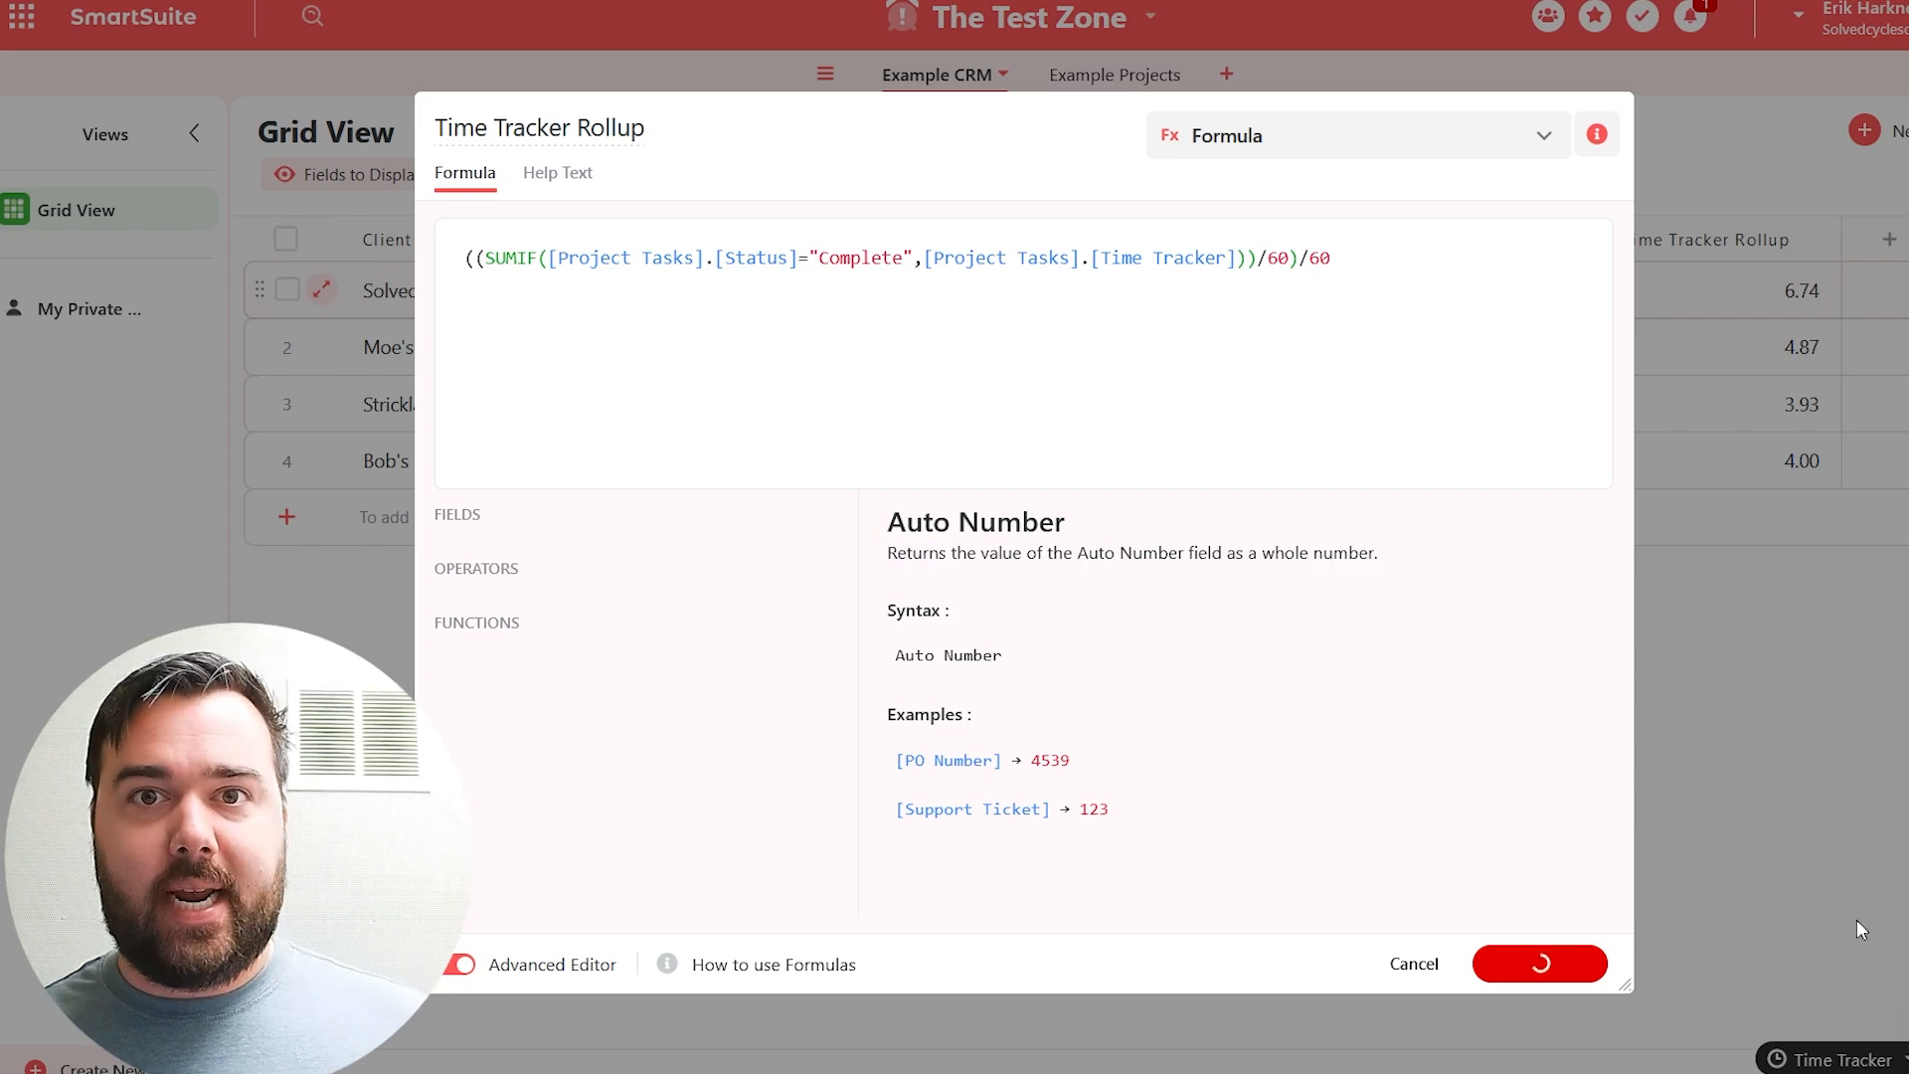